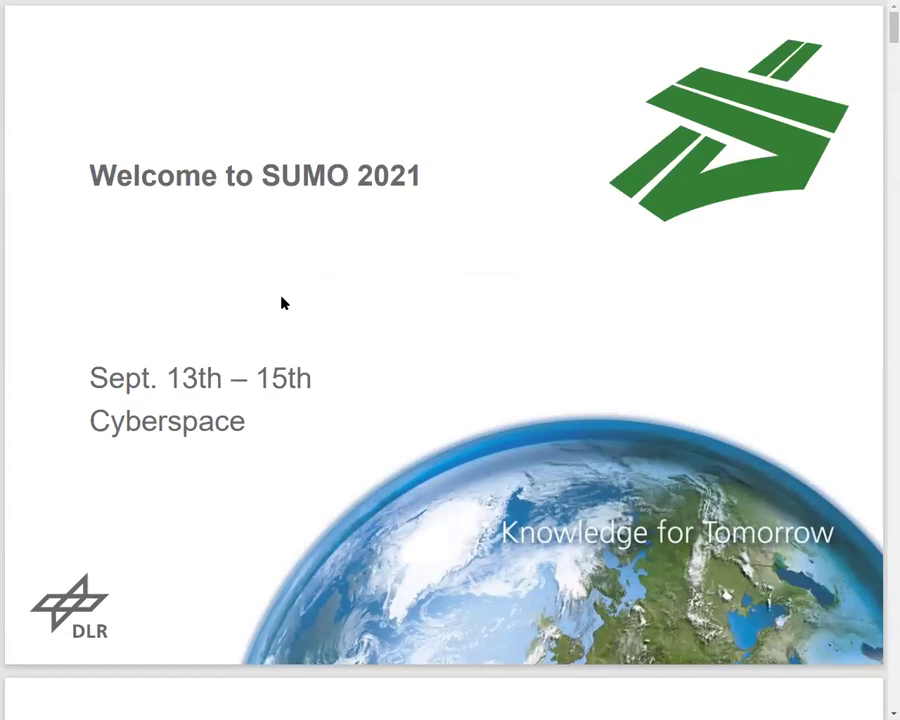
Page from the welcome slide past the SUMO Tutorial title slide to the Outline slide
{"action": "key", "text": "Page_Down"}
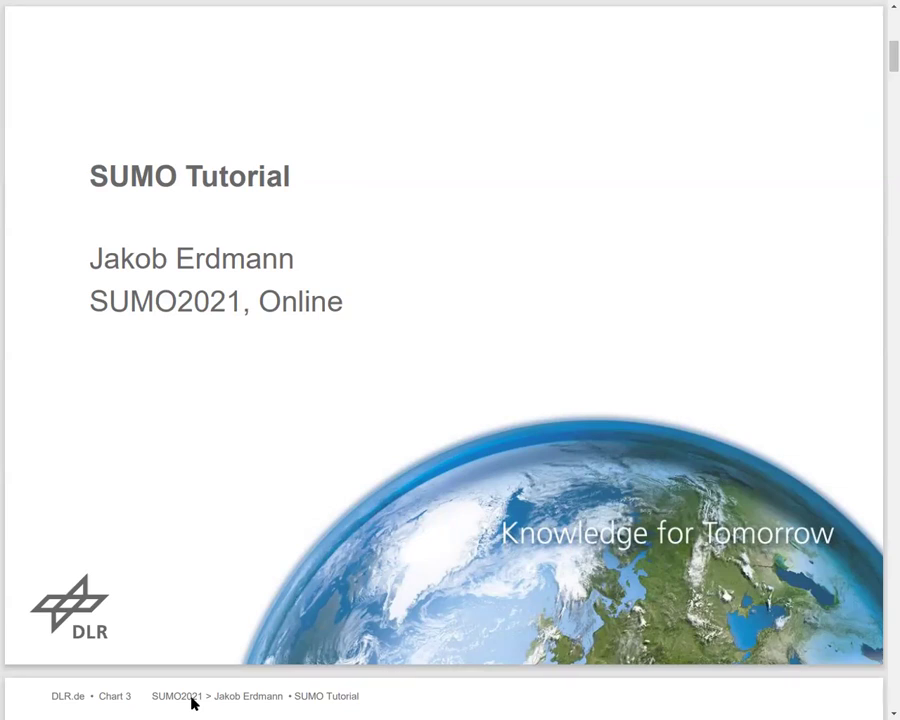
{"action": "key", "text": "Page_Down"}
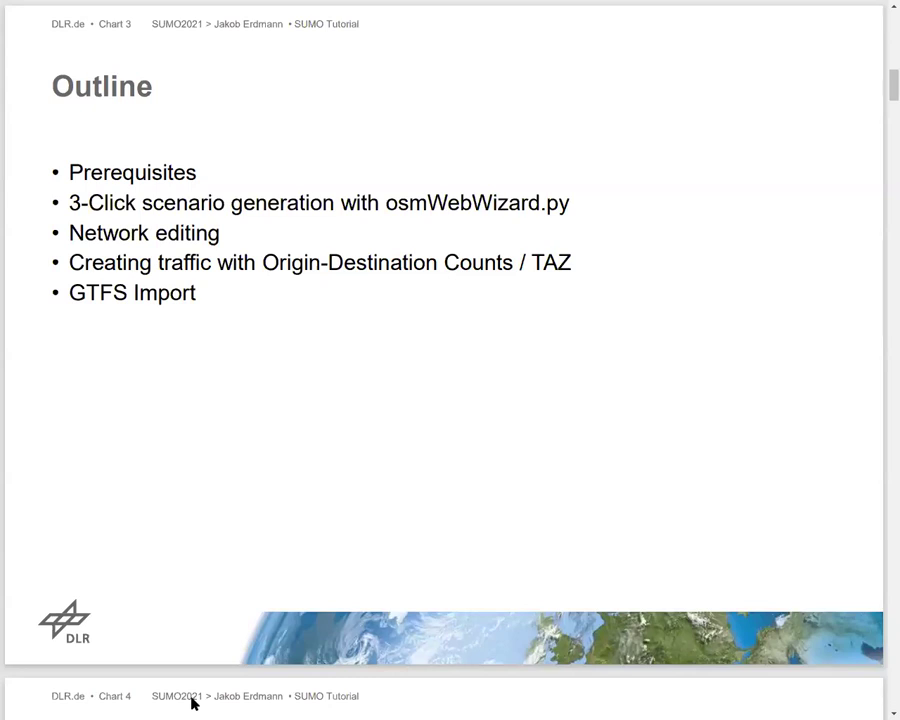
{"action": "key", "text": "Right"}
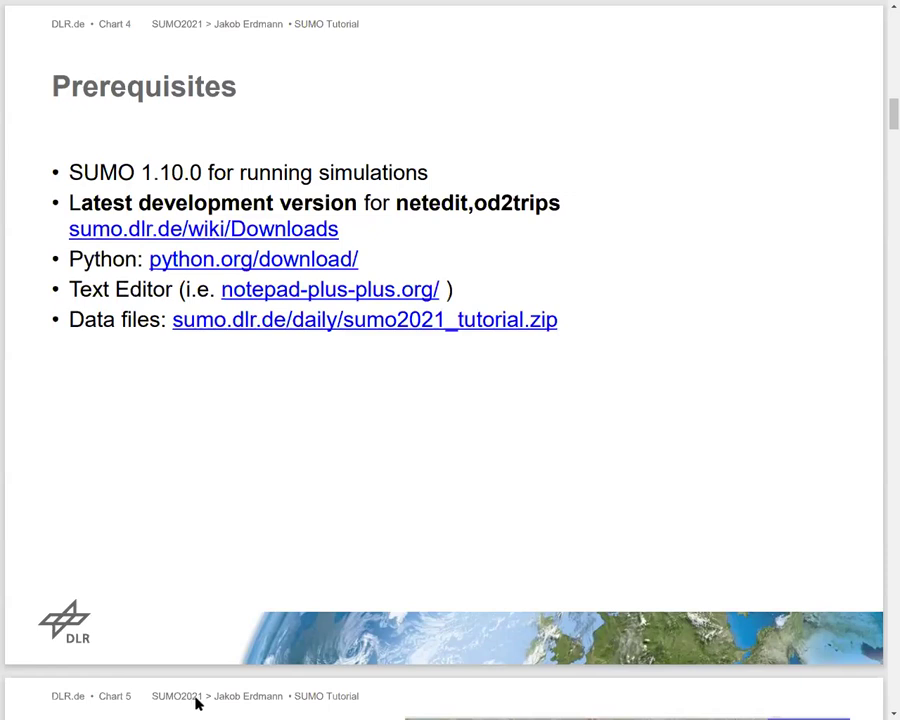
{"action": "key", "text": "alt+Tab"}
{"action": "key", "text": "Tab"}
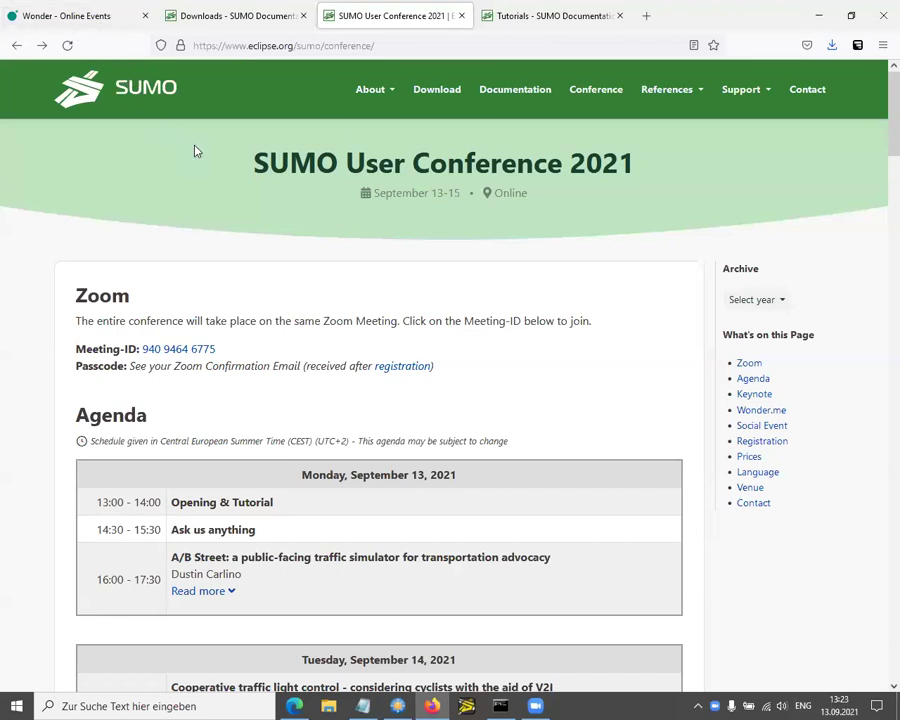
{"action": "key", "text": "alt+Tab"}
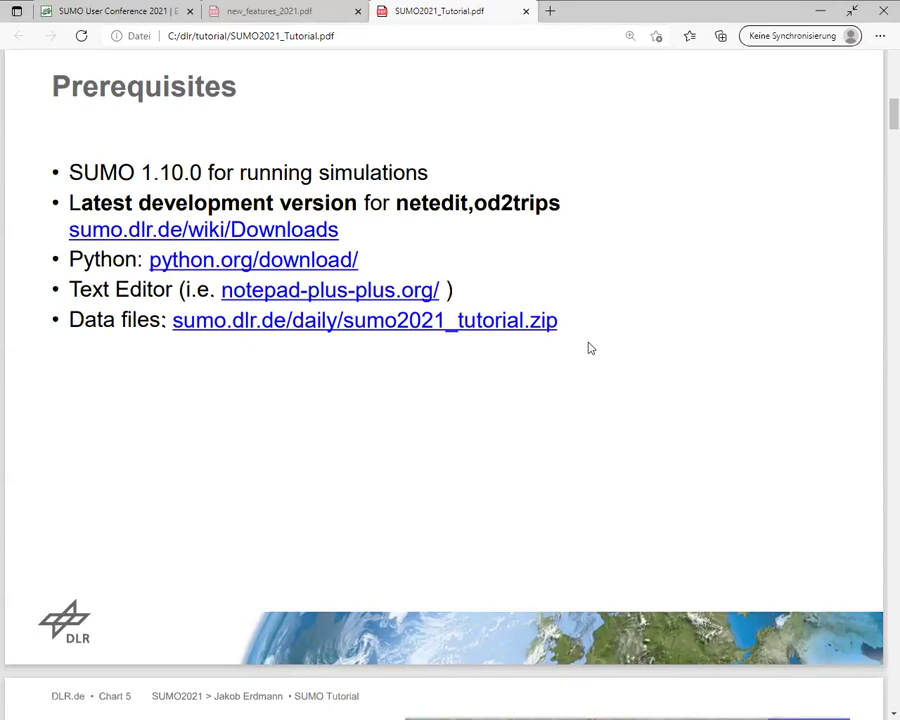
Advance the tutorial from Prerequisites to the osmWebWizard slide (Chart 5)
{"action": "scroll", "coordinate": [516, 336], "scroll_direction": "up", "scroll_amount": 1}
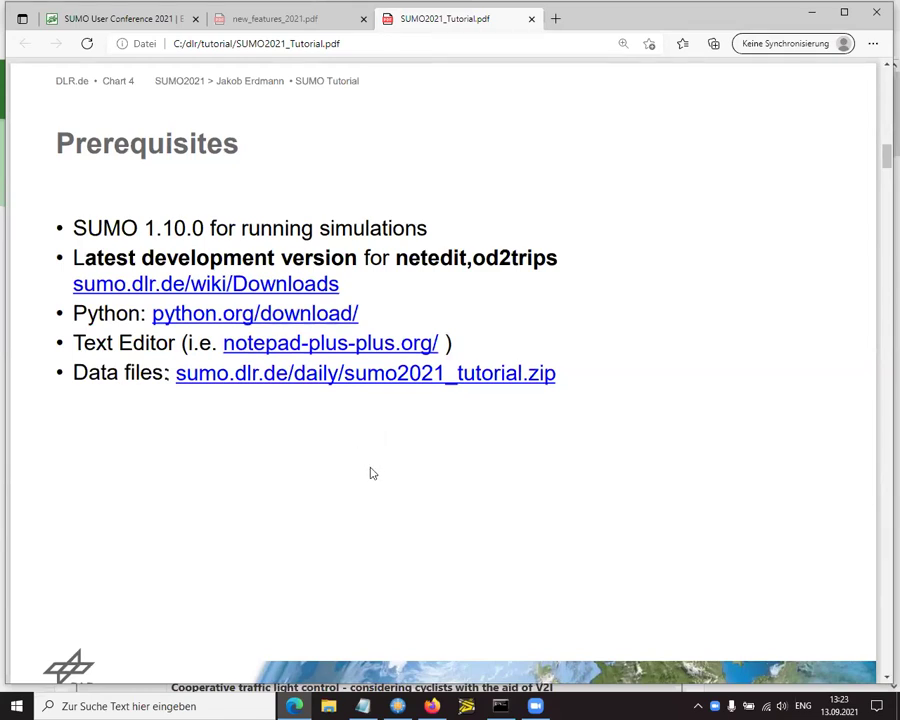
{"action": "key", "text": "Right"}
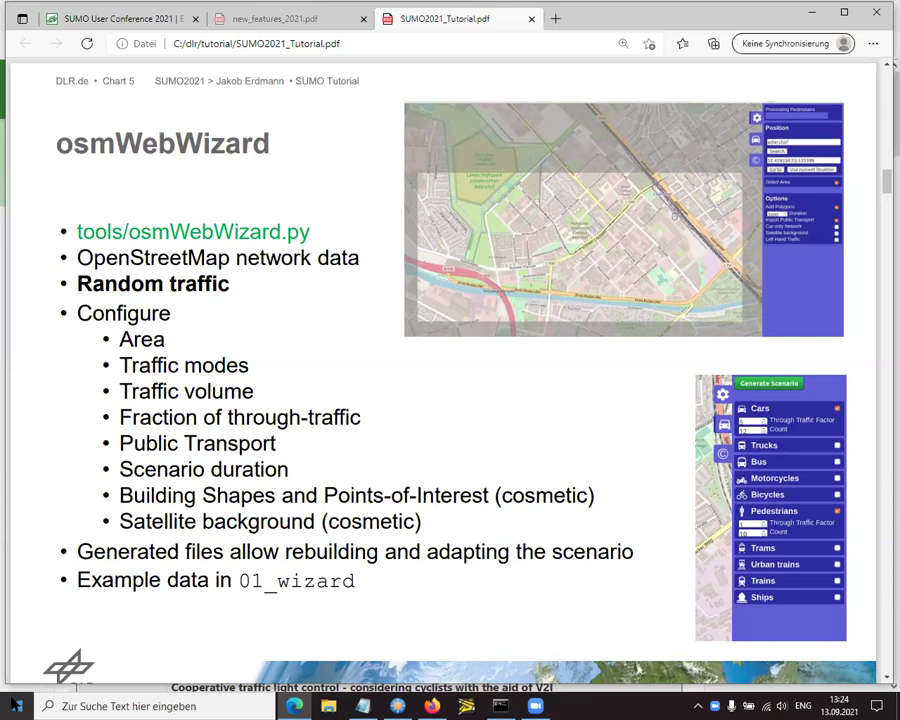
Launch OSM Web Wizard on the Berlin map and toggle Select Area on and off
{"action": "left_click", "coordinate": [16, 705]}
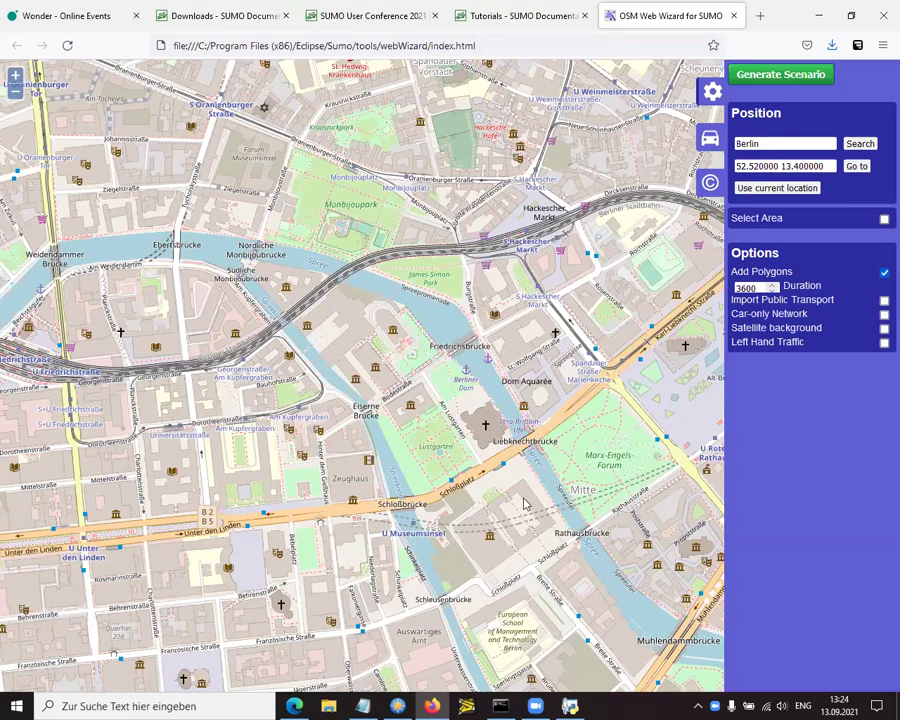
{"action": "left_click_drag", "start_coordinate": [495, 456], "coordinate": [480, 448]}
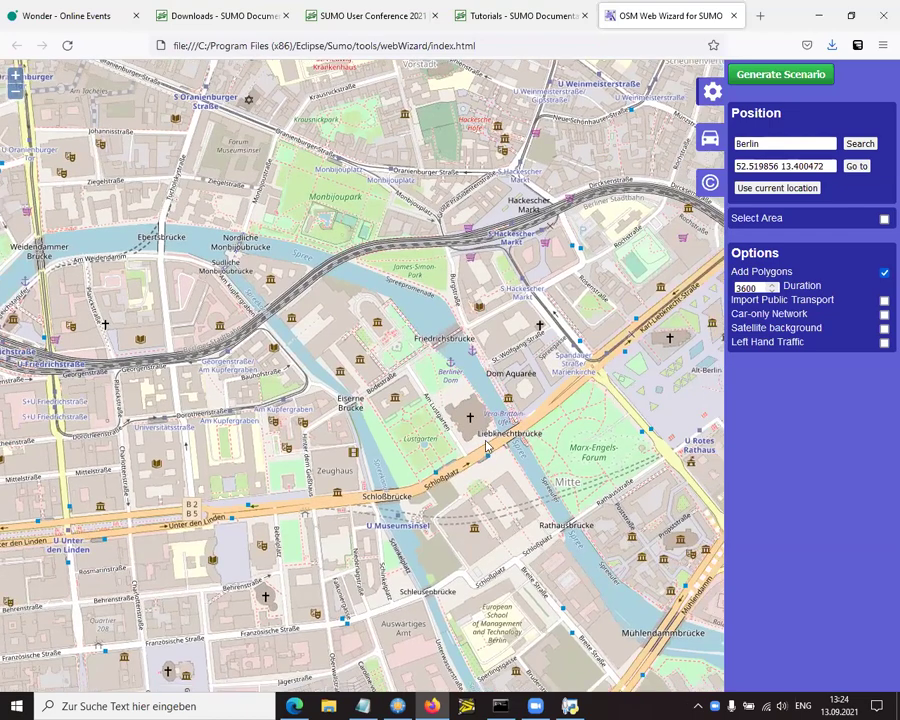
{"action": "left_click", "coordinate": [884, 218]}
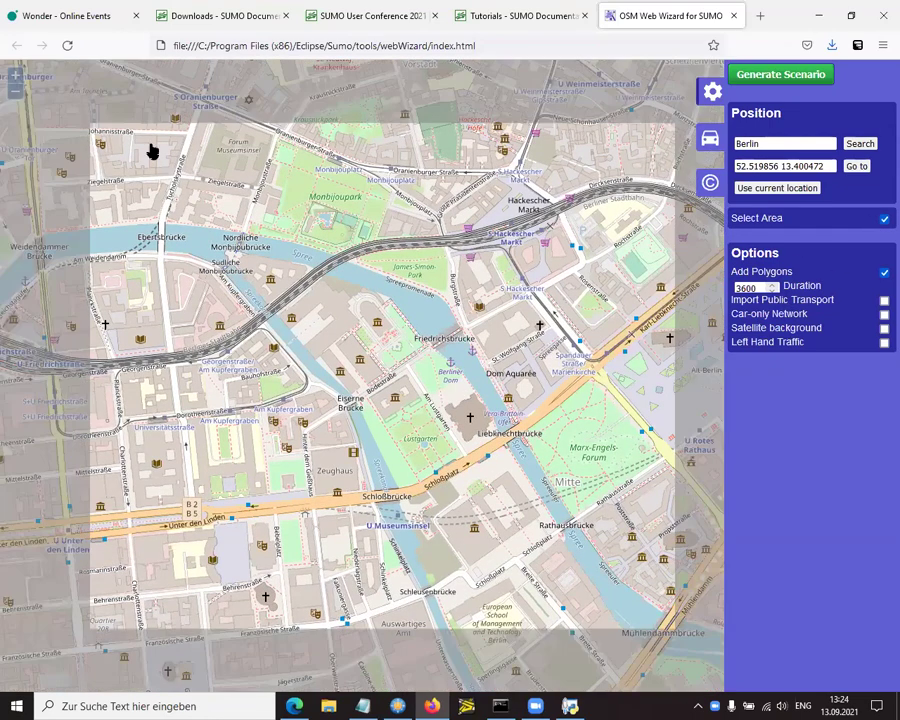
{"action": "left_click_drag", "start_coordinate": [128, 122], "coordinate": [250, 297]}
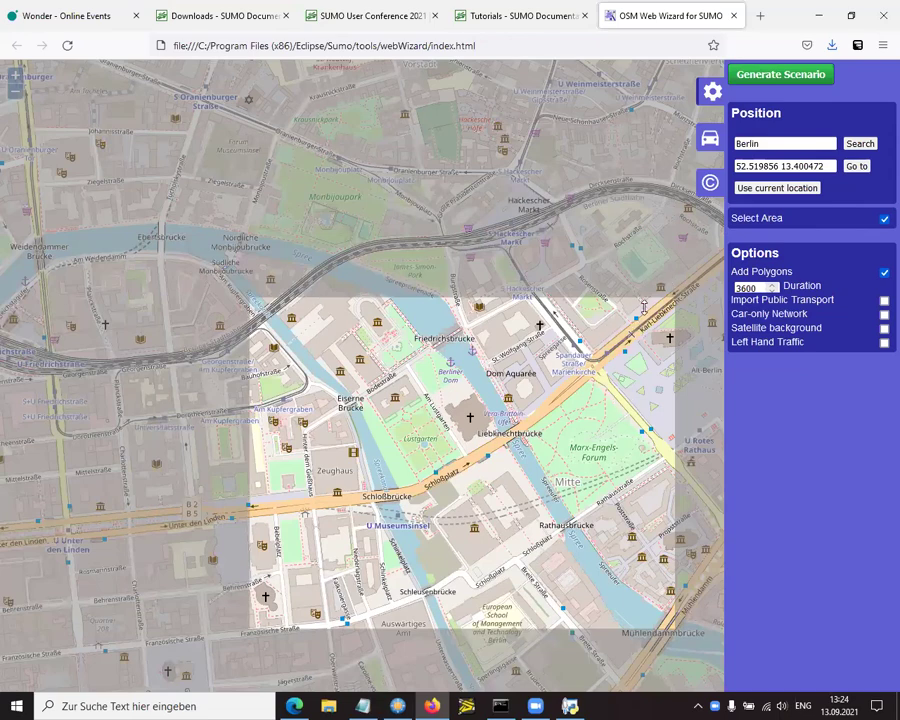
{"action": "left_click", "coordinate": [884, 218]}
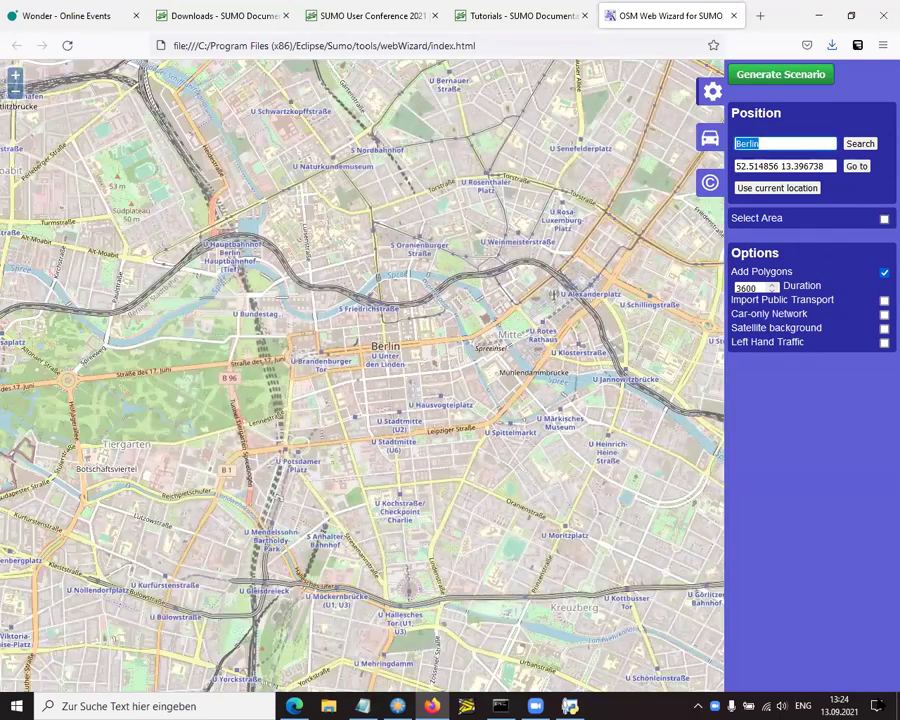
{"action": "key", "text": "ctrl+shift+p"}
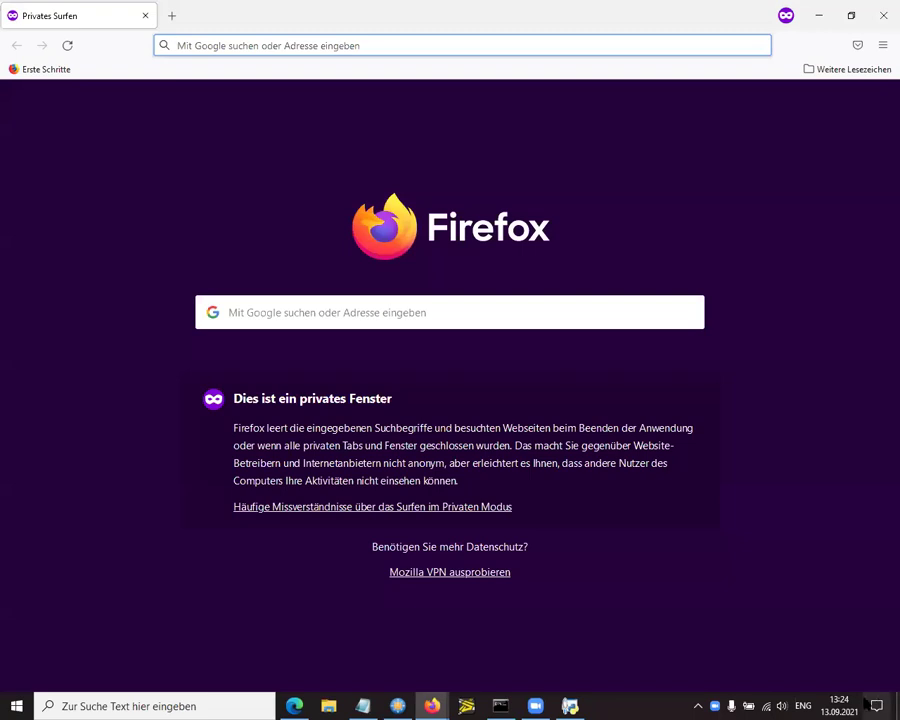
Close the private window, search Position for Paris, and look at the traffic settings
{"action": "key", "text": "alt+F4"}
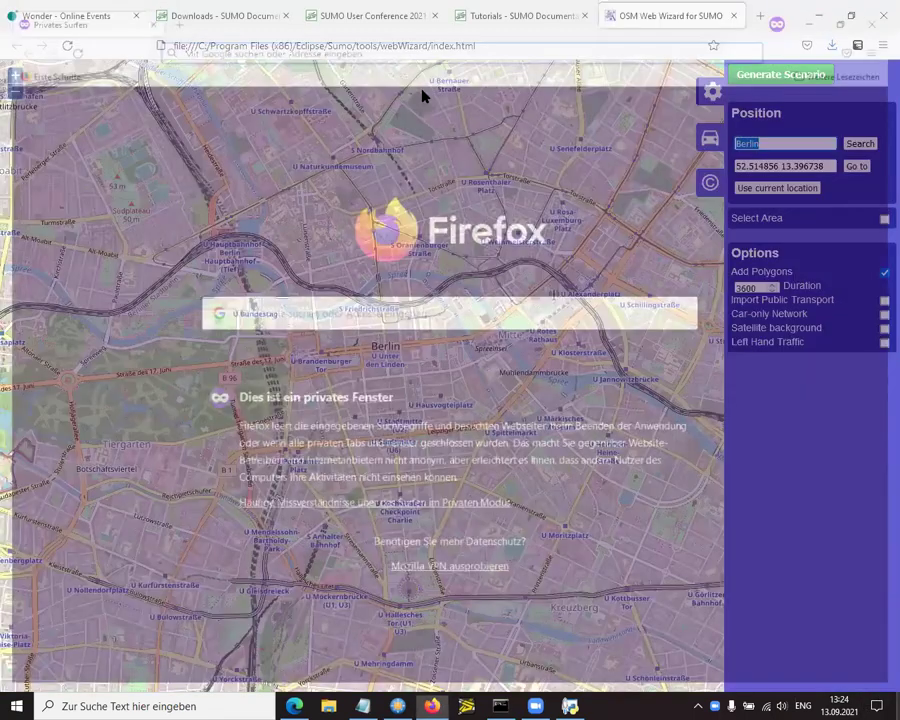
{"action": "type", "text": "Paris"}
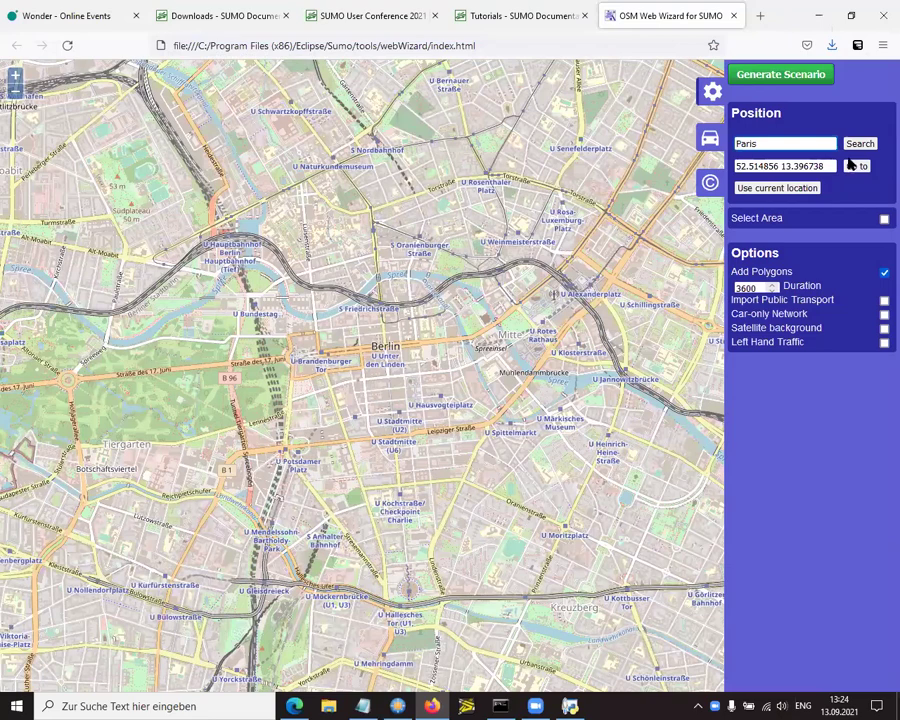
{"action": "left_click", "coordinate": [858, 144]}
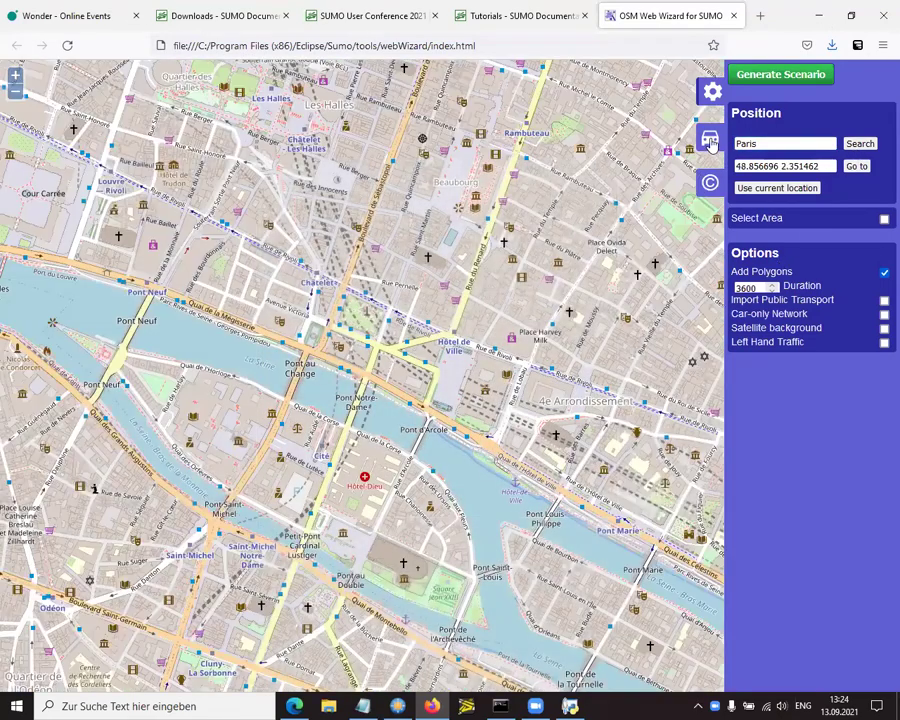
{"action": "left_click", "coordinate": [710, 137]}
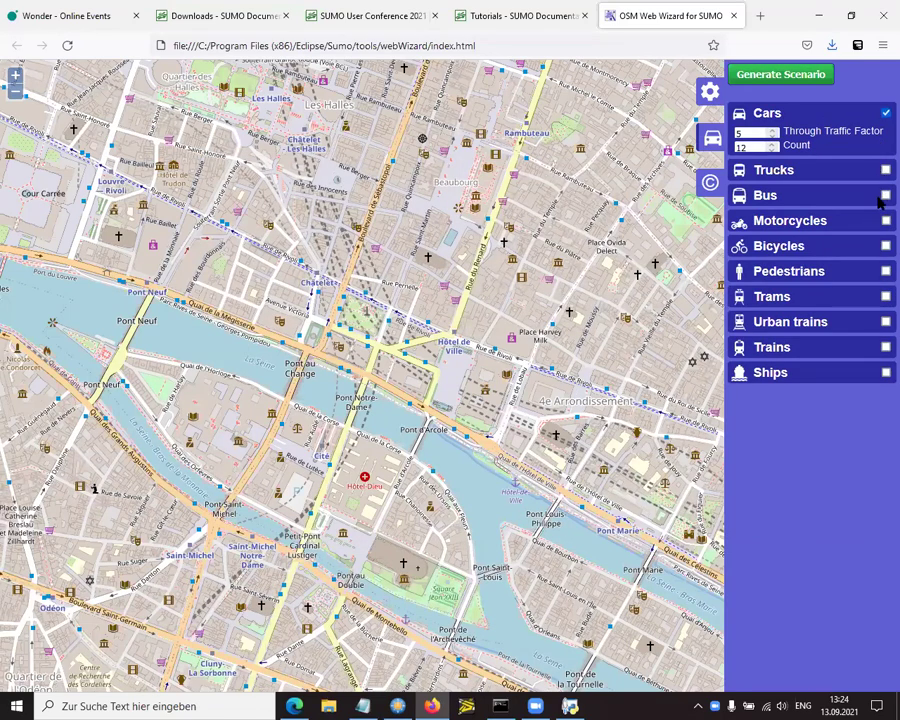
{"action": "left_click", "coordinate": [708, 93]}
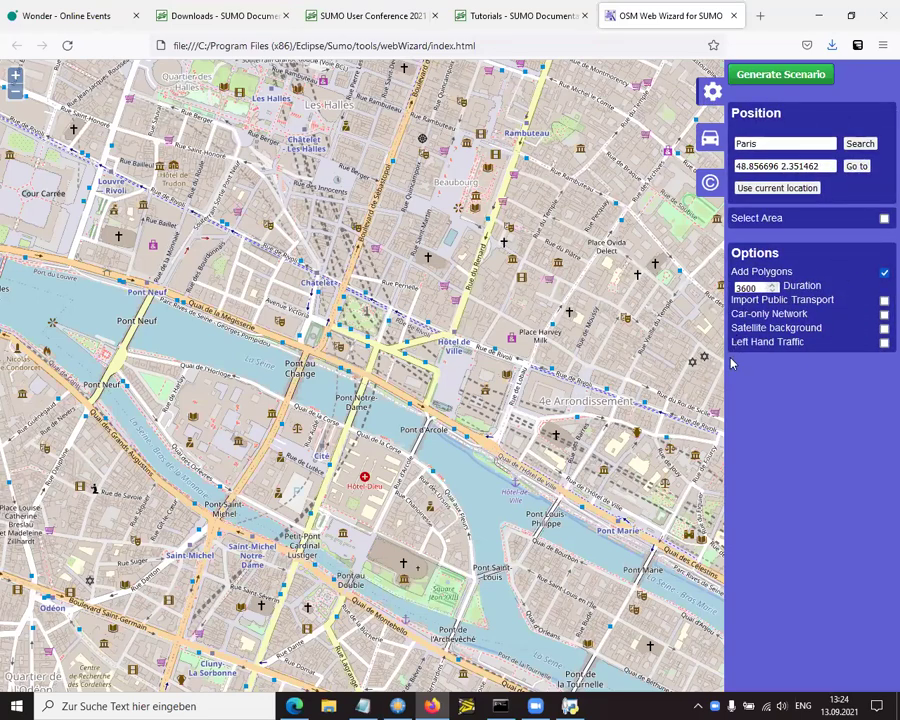
Select an area around Notre-Dame and Hôtel-Dieu and generate the scenario
{"action": "left_click", "coordinate": [884, 218]}
{"action": "left_click_drag", "start_coordinate": [299, 347], "coordinate": [224, 262]}
{"action": "left_click", "coordinate": [768, 80]}
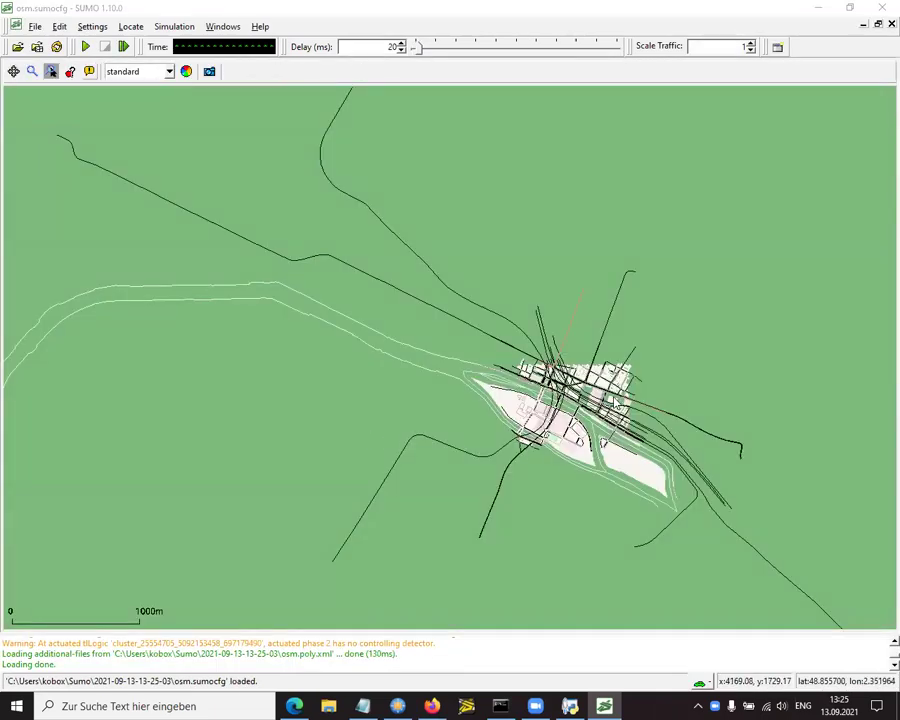
Zoom into the generated Paris network, then close sumo-gui and return to the tutorial PDF
{"action": "scroll", "coordinate": [573, 240], "scroll_direction": "up", "scroll_amount": 5}
{"action": "scroll", "coordinate": [573, 240], "scroll_direction": "up", "scroll_amount": 3}
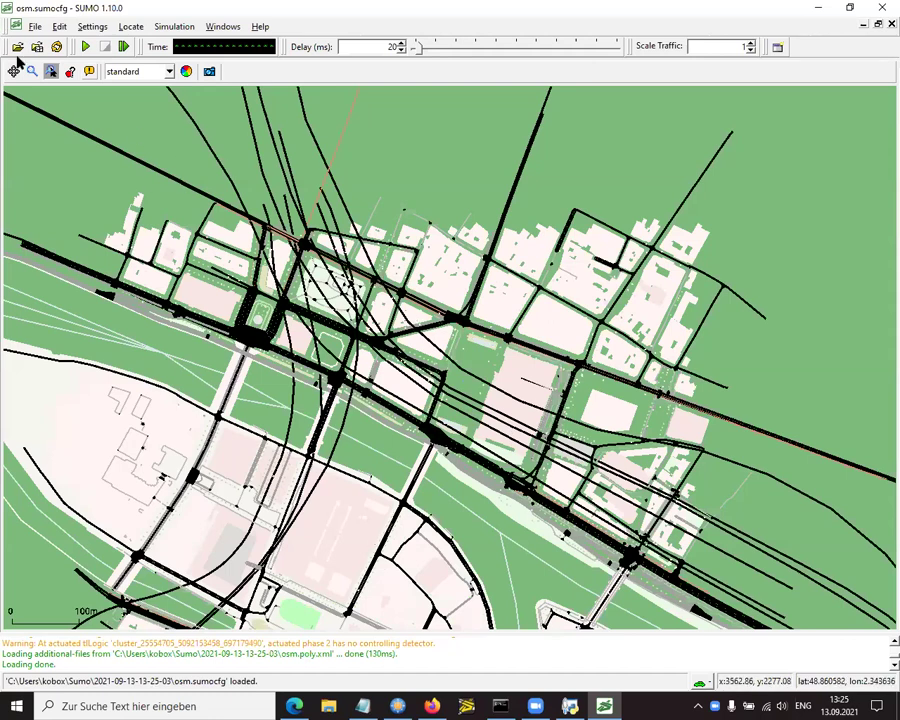
{"action": "left_click", "coordinate": [880, 10]}
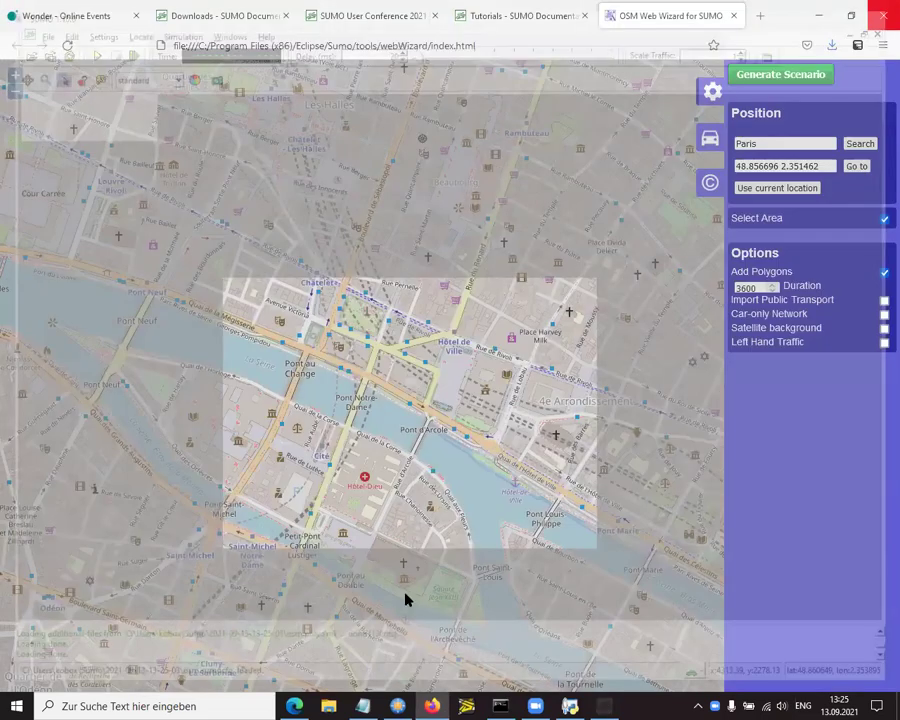
{"action": "left_click", "coordinate": [295, 706]}
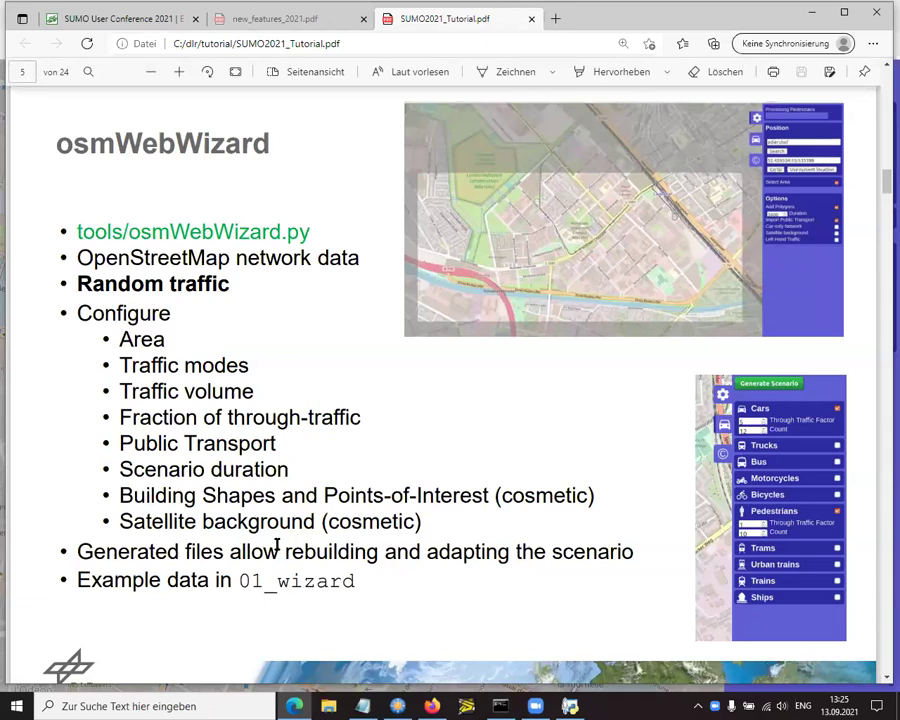
Advance to the osmWebWizard - Simulation slide and load osm.sumocfg from 01_wizard in sumo-gui
{"action": "key", "text": "Page_Down"}
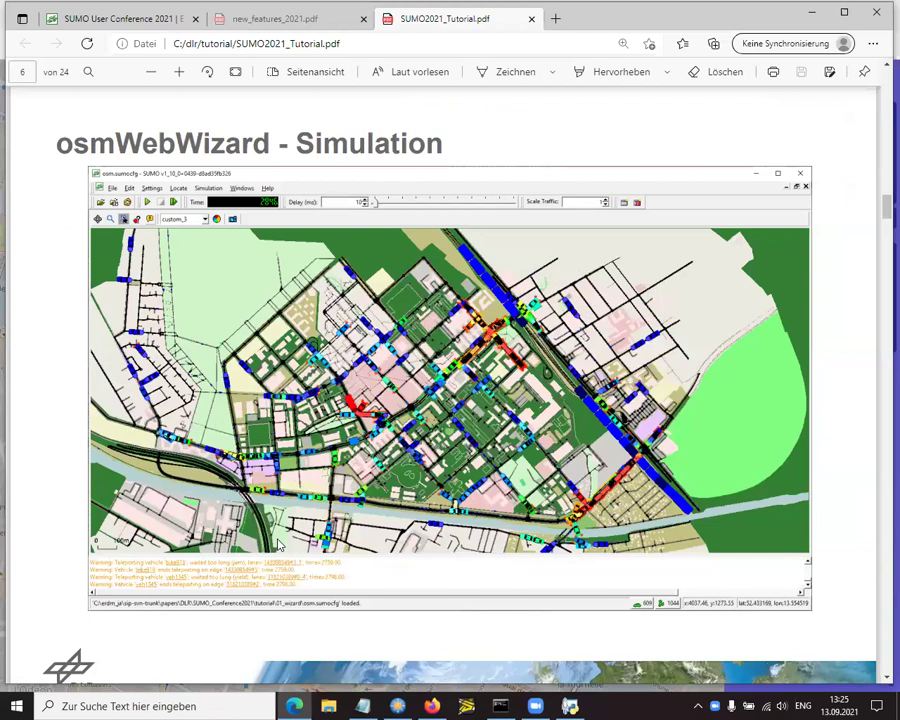
{"action": "mouse_move", "coordinate": [431, 705]}
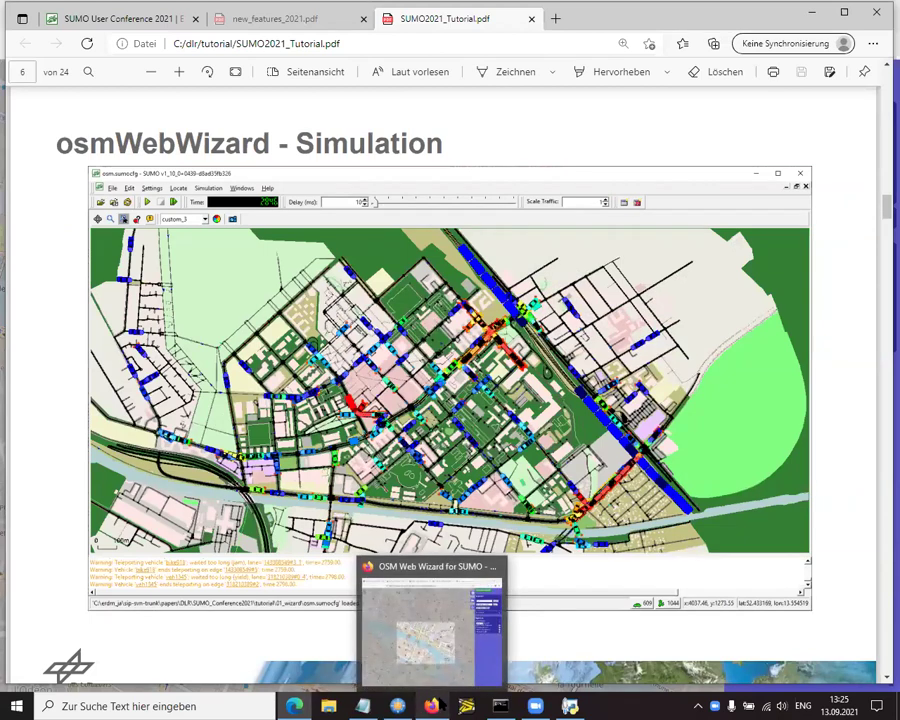
{"action": "mouse_move", "coordinate": [397, 705]}
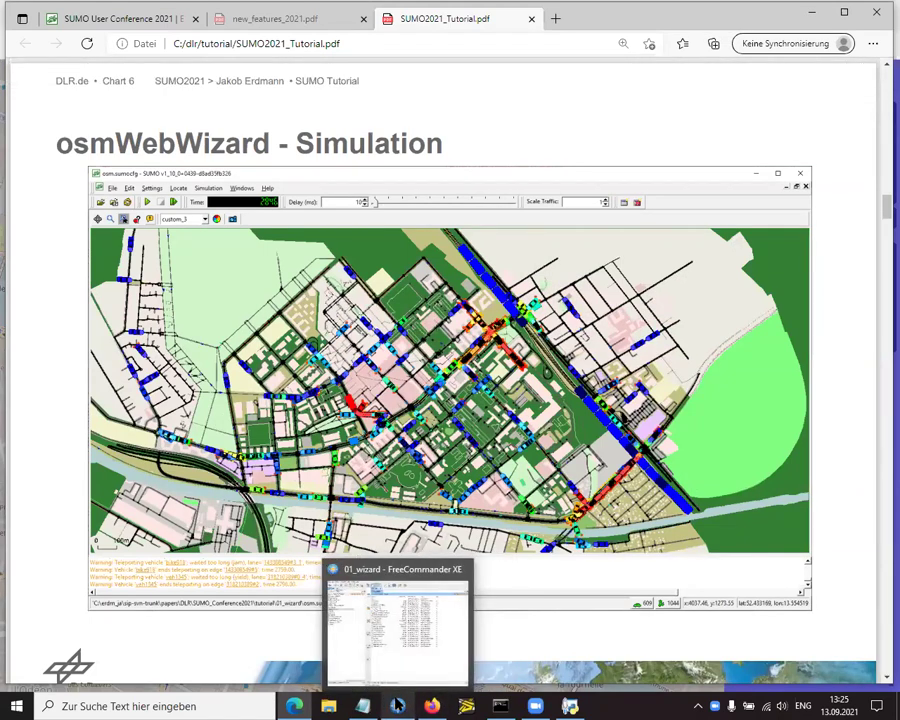
{"action": "left_click", "coordinate": [397, 705]}
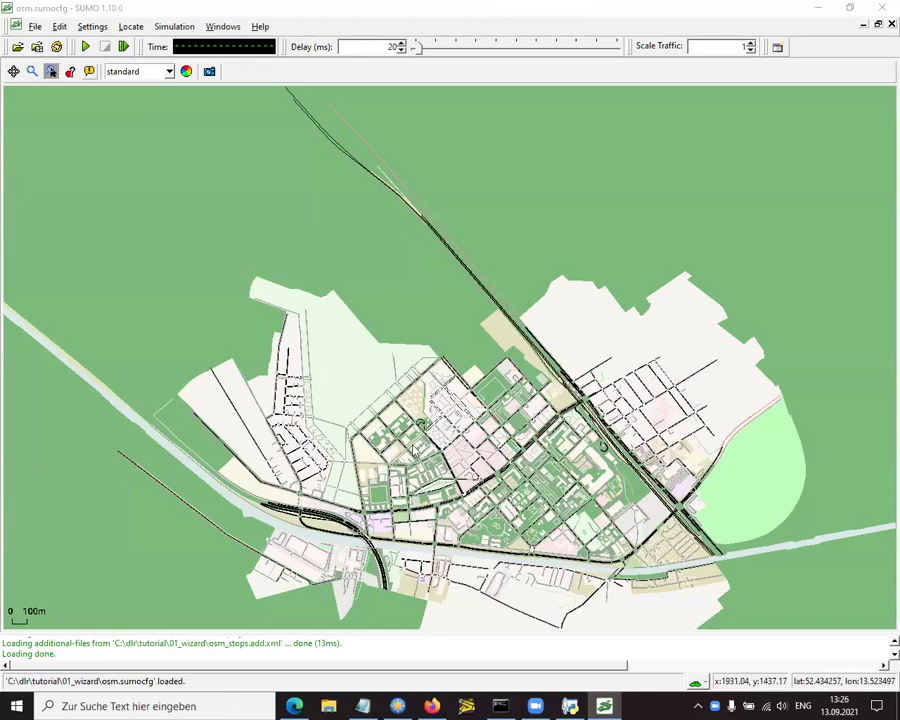
Run the 01_wizard simulation, zoom in on an intersection, then stop it to review teleport warnings
{"action": "left_click_drag", "start_coordinate": [450, 400], "coordinate": [390, 345]}
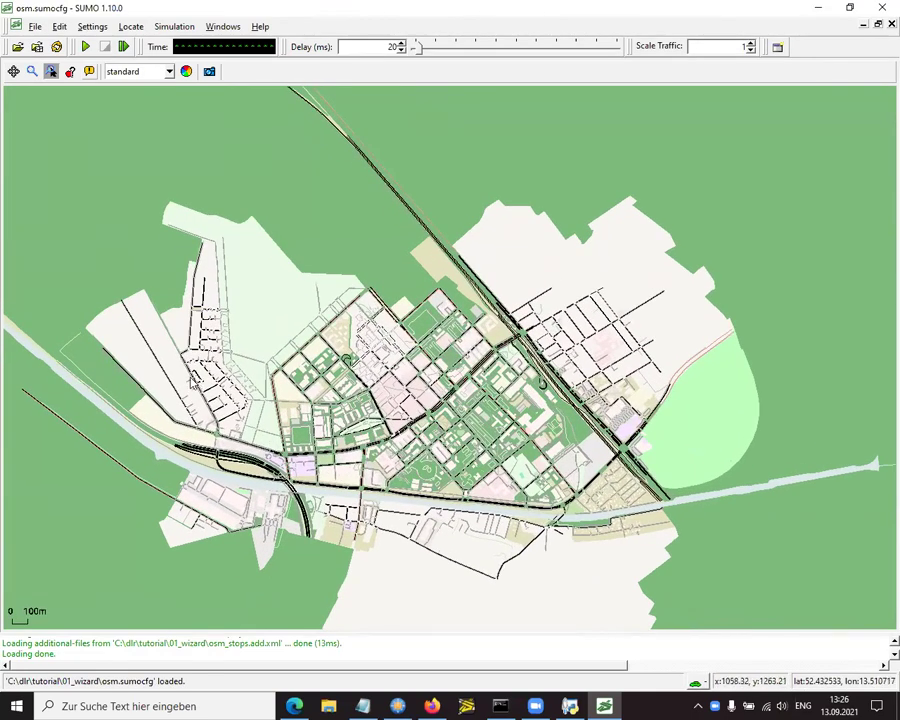
{"action": "left_click", "coordinate": [86, 49]}
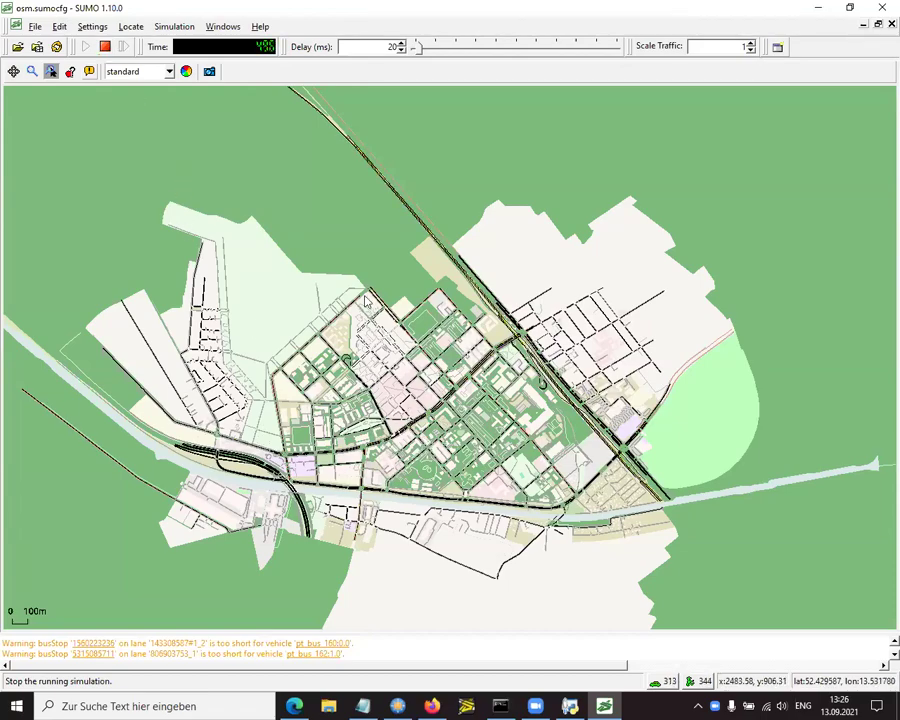
{"action": "scroll", "coordinate": [360, 286], "scroll_direction": "up", "scroll_amount": 1}
{"action": "scroll", "coordinate": [362, 287], "scroll_direction": "up", "scroll_amount": 10}
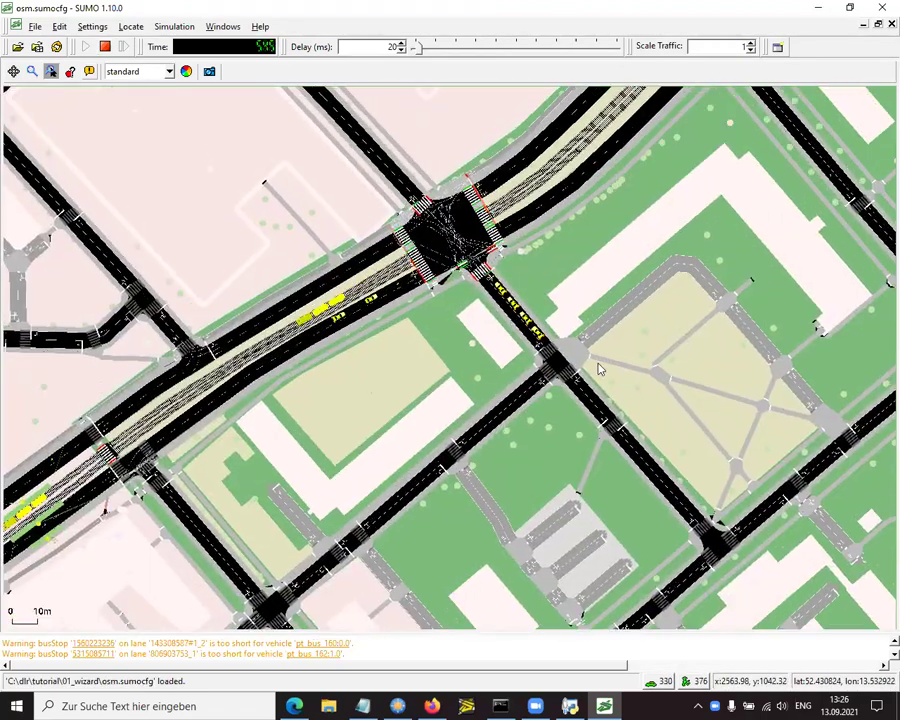
{"action": "left_click_drag", "start_coordinate": [453, 183], "coordinate": [452, 263]}
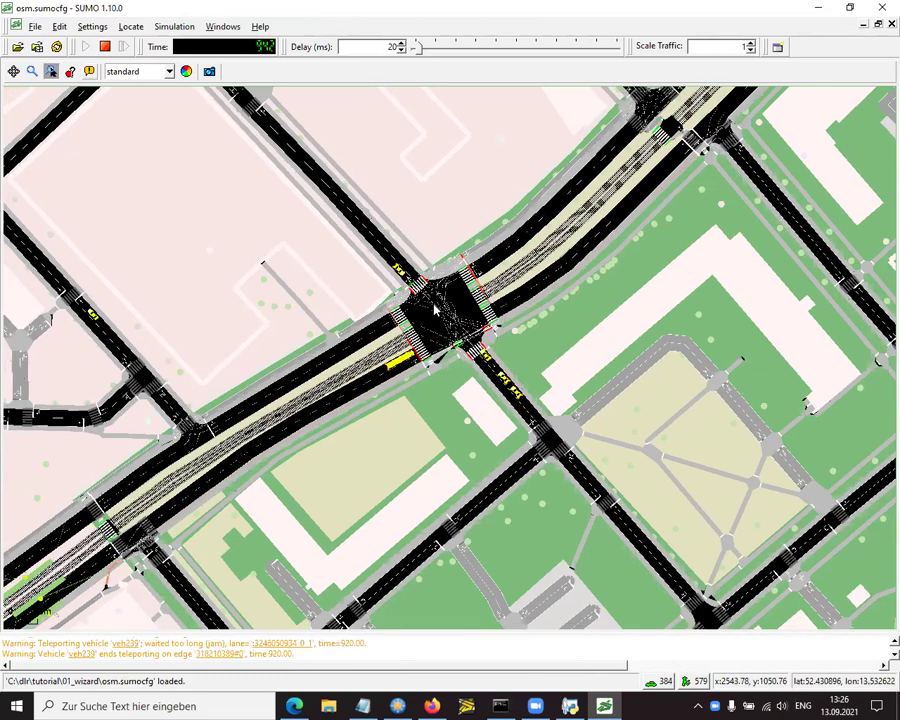
{"action": "scroll", "coordinate": [435, 312], "scroll_direction": "down", "scroll_amount": 3}
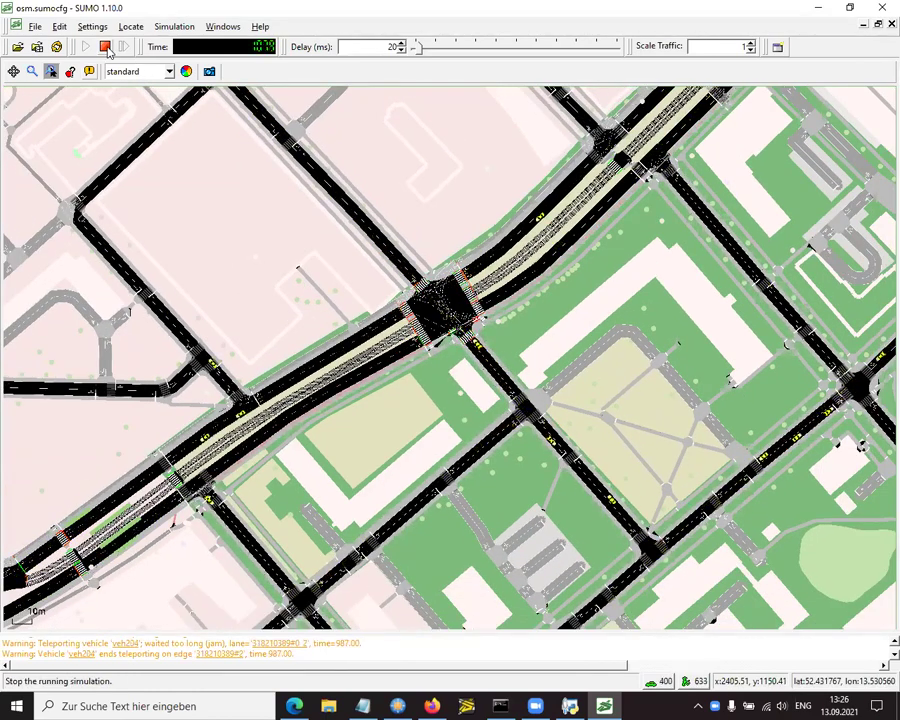
{"action": "left_click", "coordinate": [105, 47]}
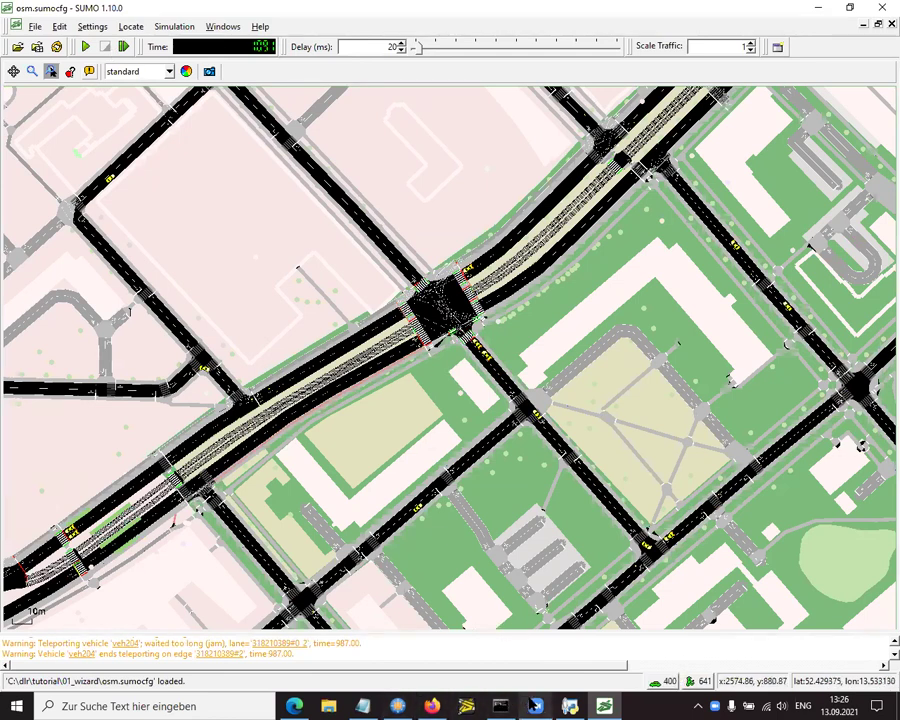
Bring SUMO2021_Tutorial.pdf forward and advance to the Generated Files slide (page 7)
{"action": "left_click", "coordinate": [383, 565]}
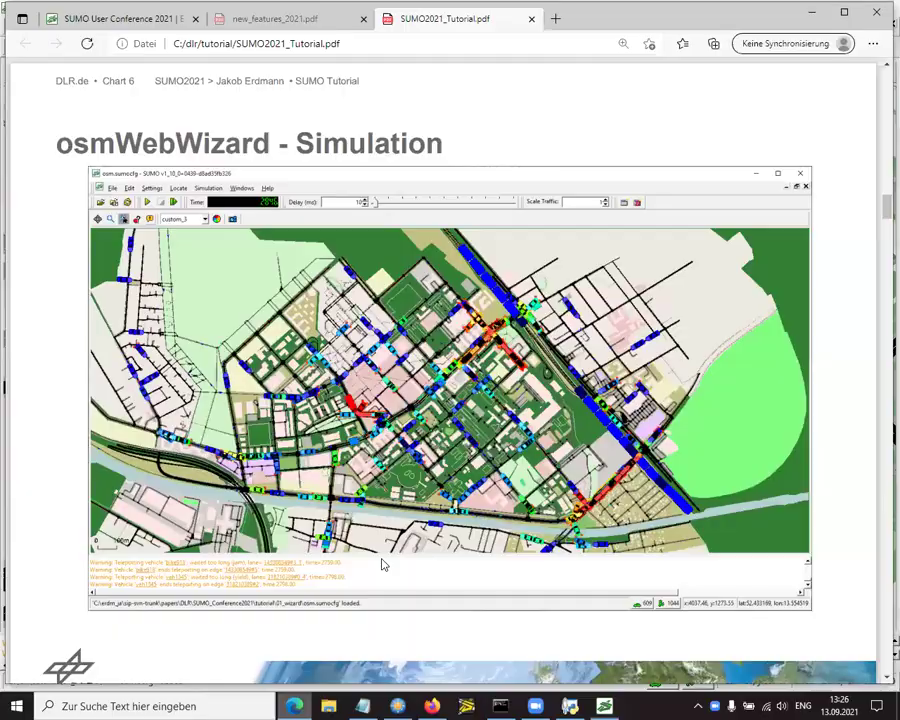
{"action": "key", "text": "Page_Down"}
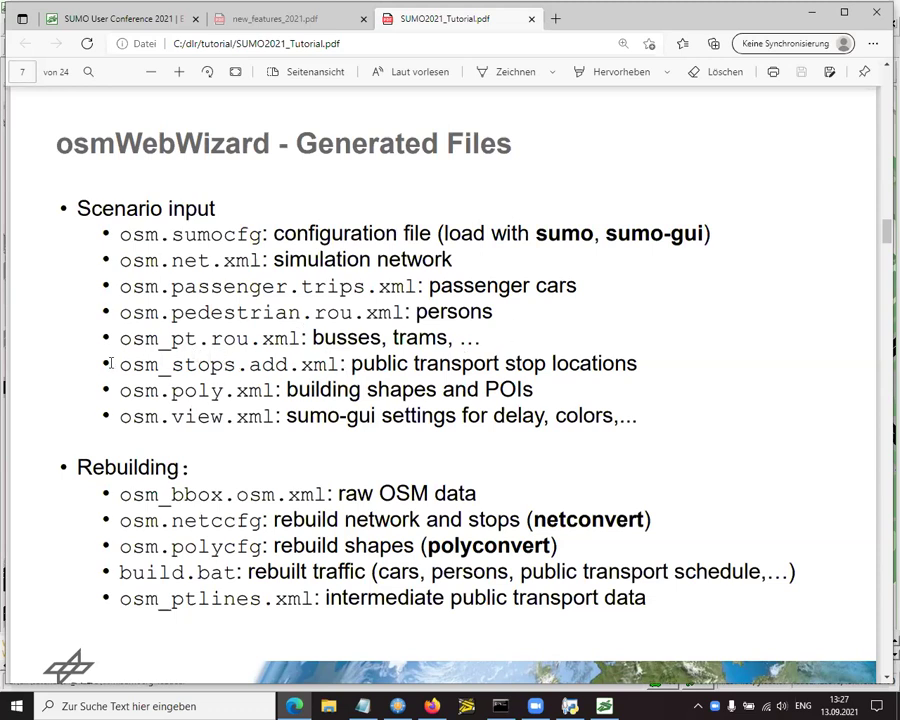
Highlight osm_stops.add.xml and osm_bbox.osm.xml, advance to Chart 8, and return to sumo-gui
{"action": "left_click_drag", "start_coordinate": [161, 366], "coordinate": [263, 367]}
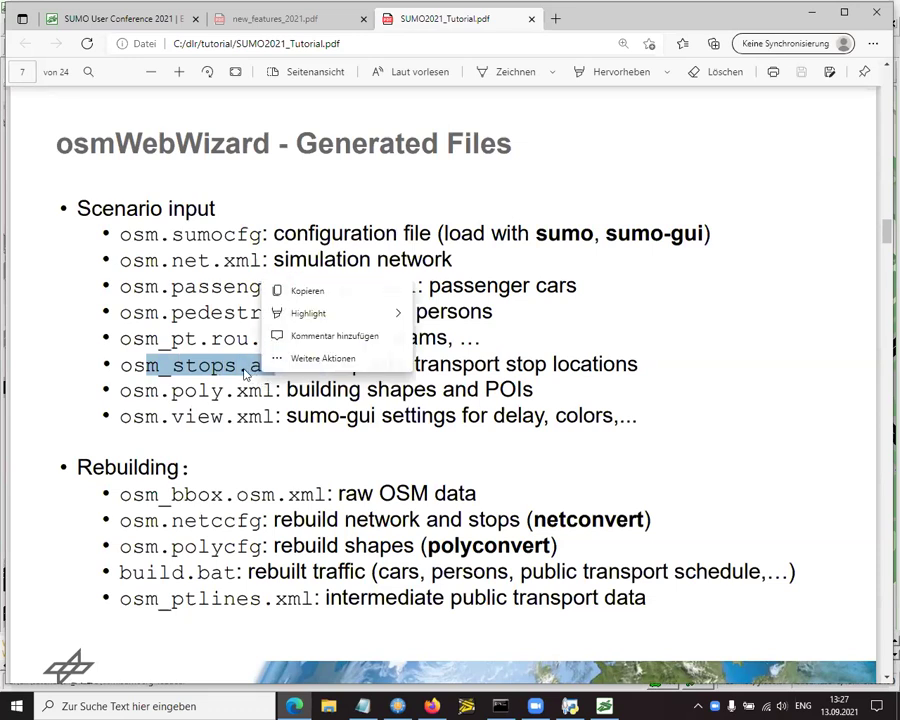
{"action": "left_click", "coordinate": [244, 367]}
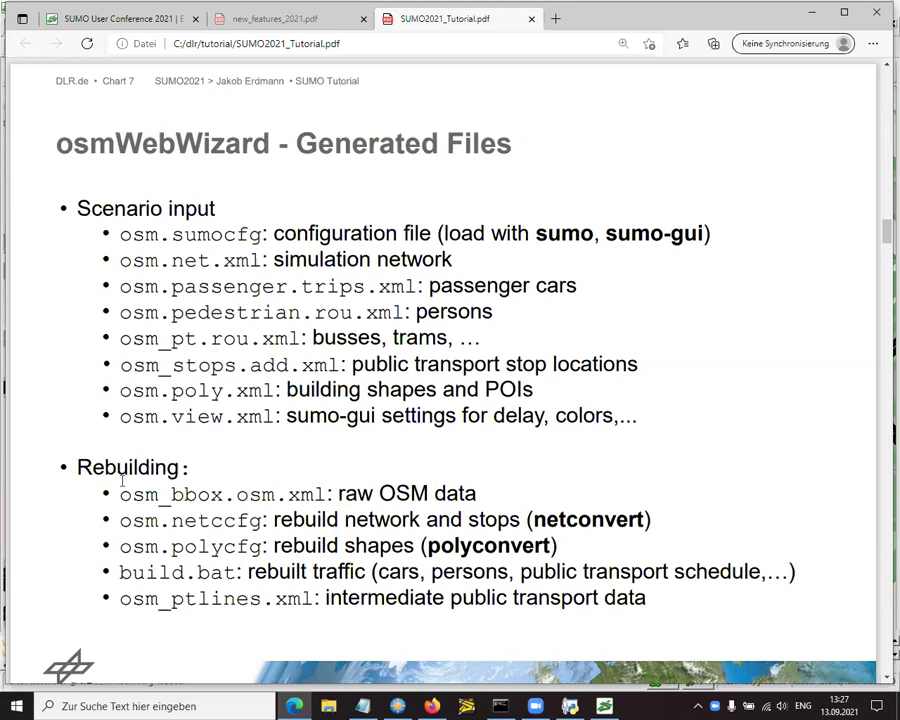
{"action": "left_click_drag", "start_coordinate": [121, 496], "coordinate": [297, 496]}
{"action": "left_click", "coordinate": [307, 496]}
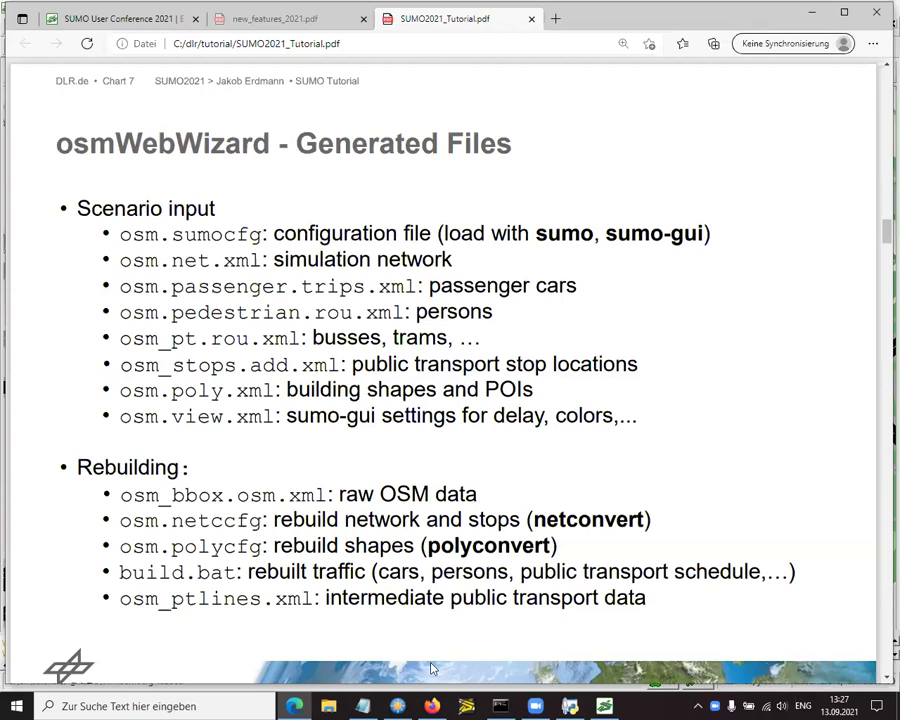
{"action": "key", "text": "Page_Down"}
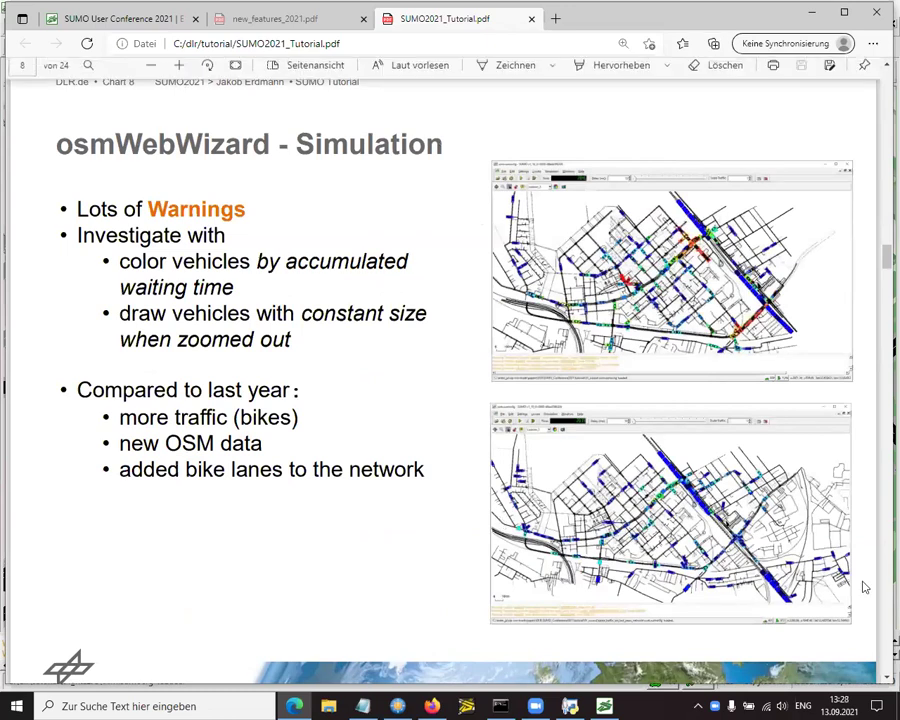
{"action": "key", "text": "alt+Tab"}
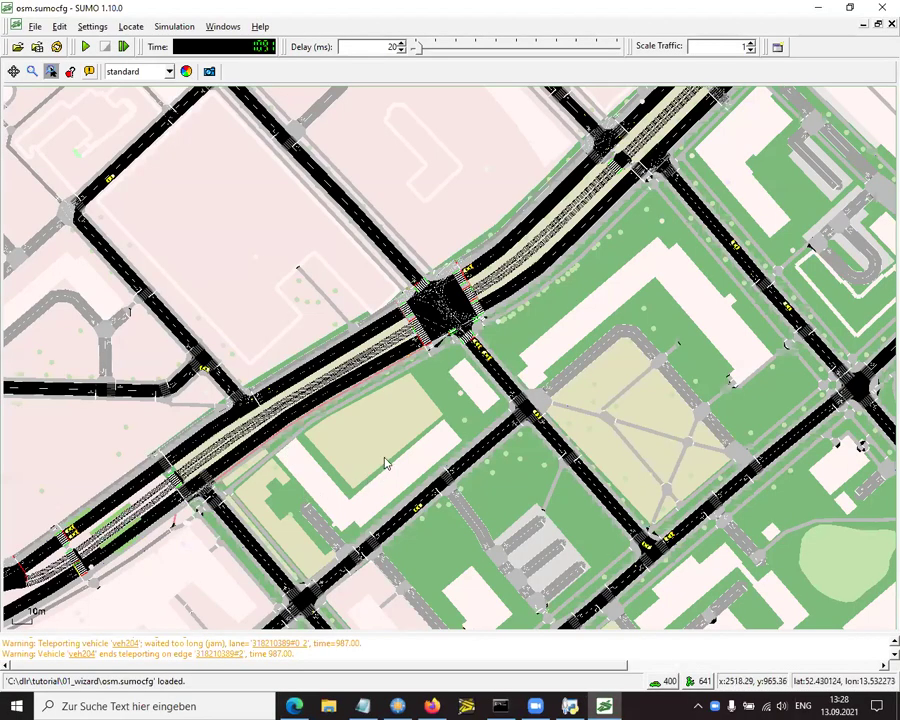
Run the simulation with Ctrl+A while resizing the message log to check warnings
{"action": "key", "text": "ctrl+a"}
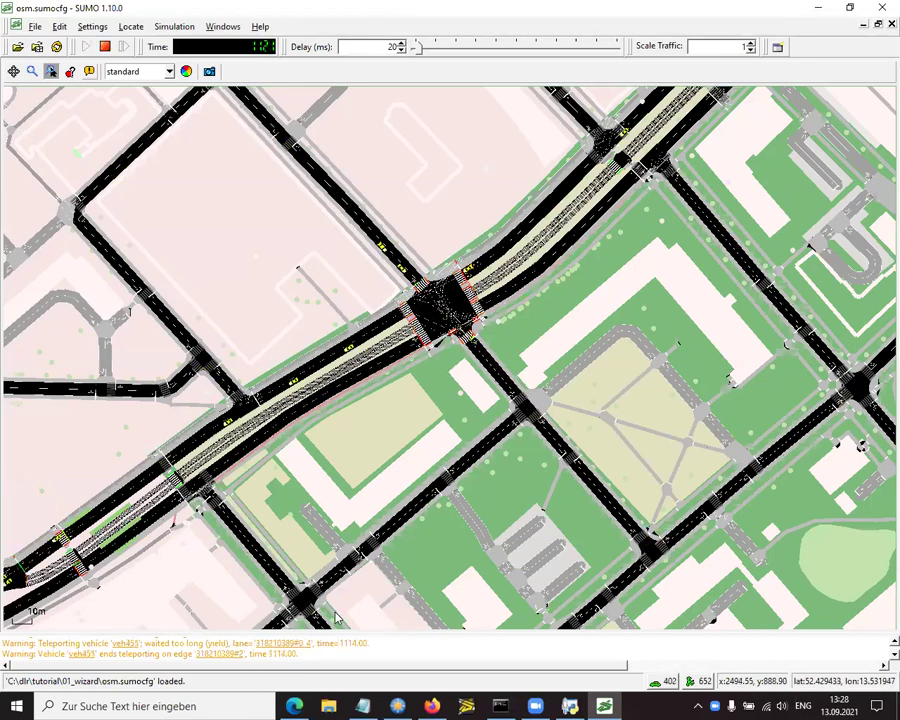
{"action": "left_click_drag", "start_coordinate": [356, 634], "coordinate": [366, 580]}
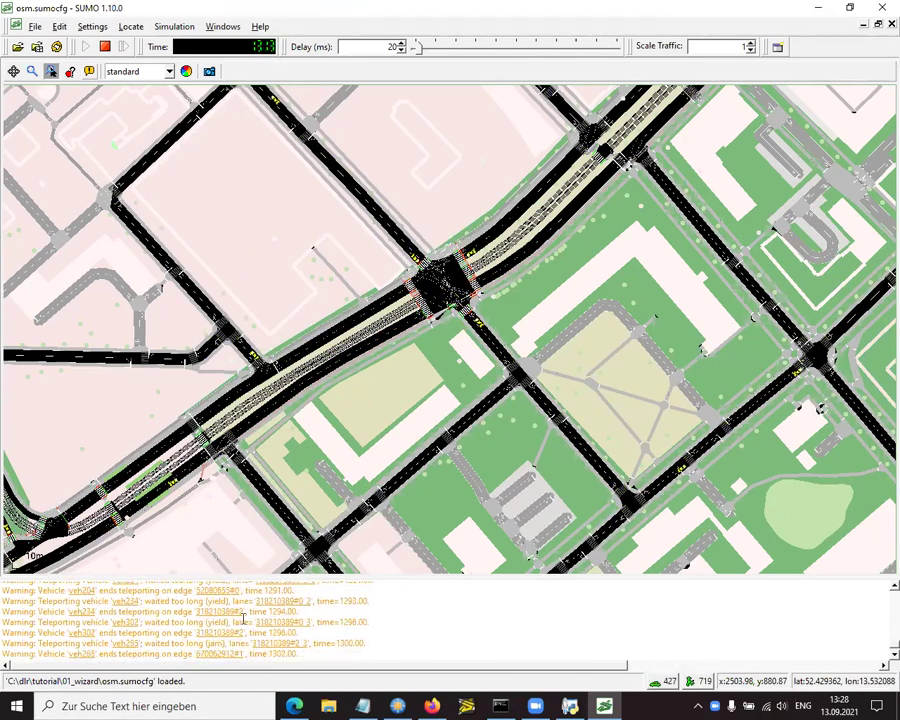
{"action": "left_click_drag", "start_coordinate": [442, 577], "coordinate": [450, 598]}
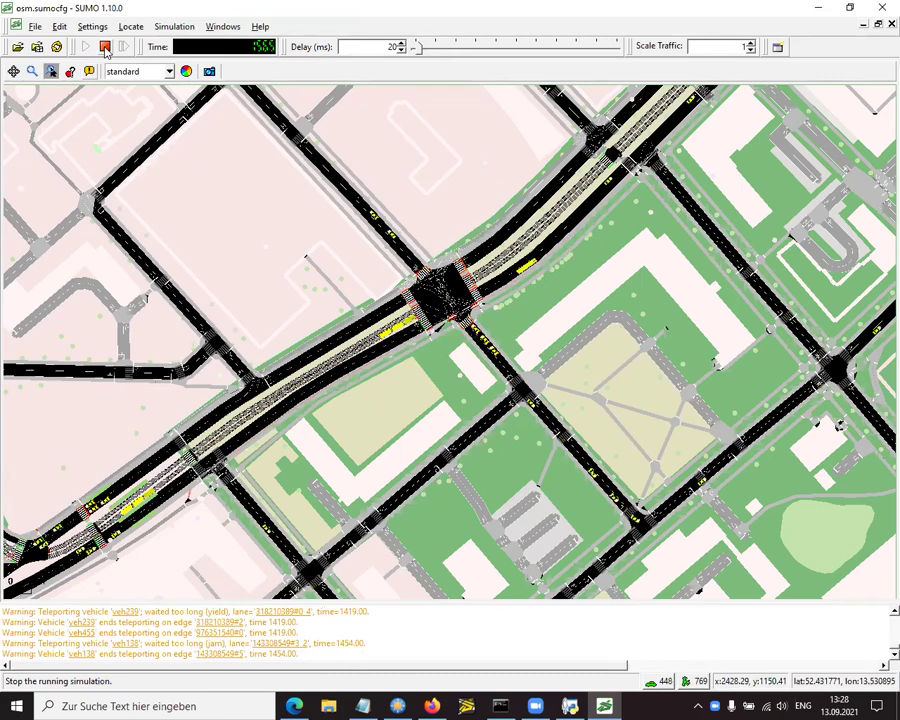
Reload the simulation from the start and recenter the view on the whole network
{"action": "left_click", "coordinate": [56, 47]}
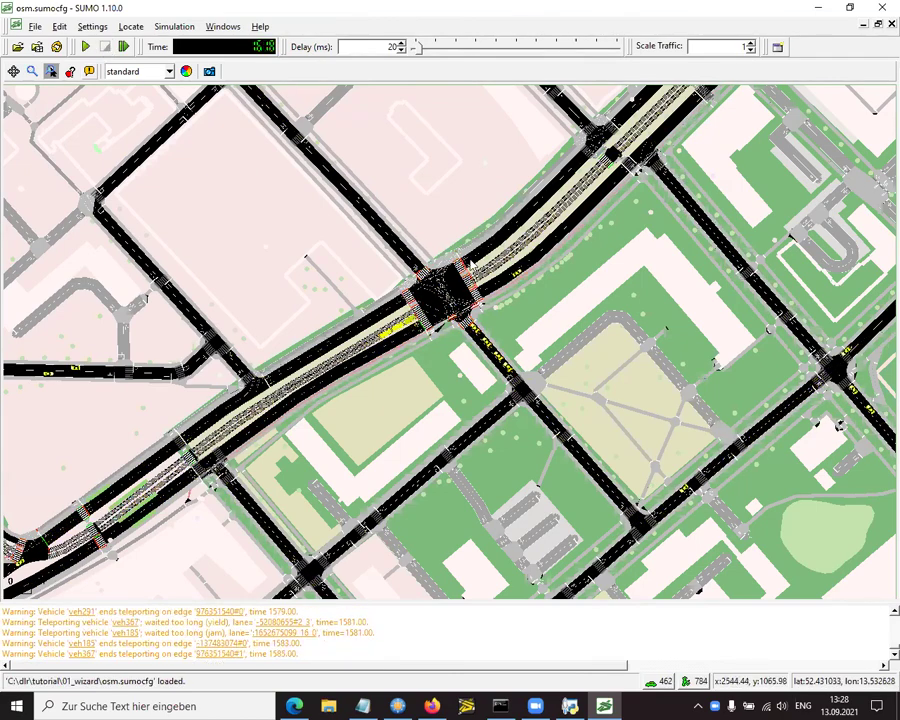
{"action": "scroll", "coordinate": [572, 252], "scroll_direction": "down", "scroll_amount": 2}
{"action": "left_click_drag", "start_coordinate": [572, 252], "coordinate": [514, 270]}
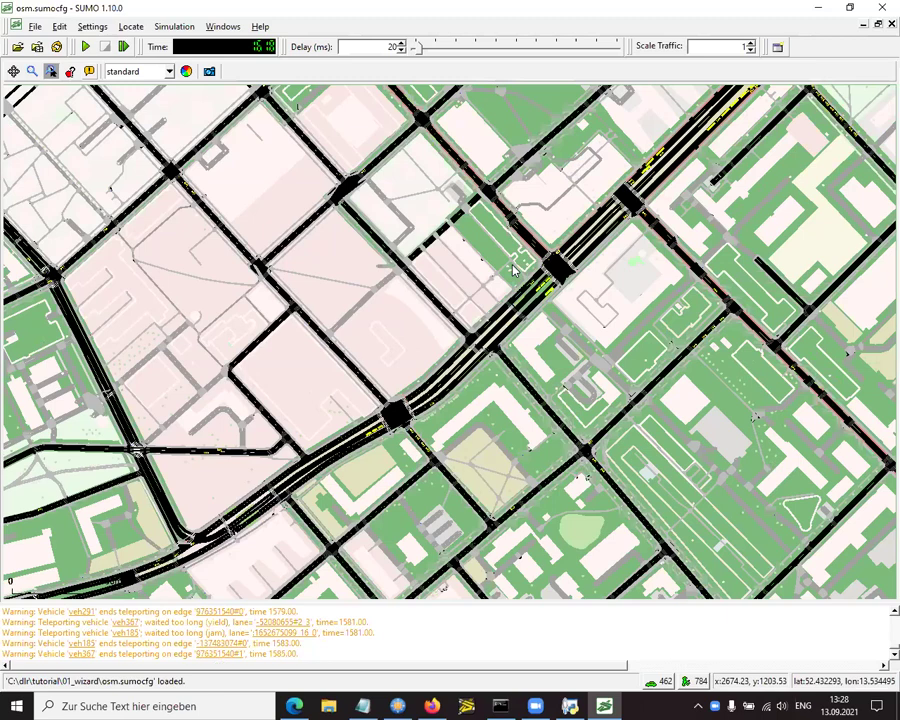
{"action": "left_click", "coordinate": [13, 72]}
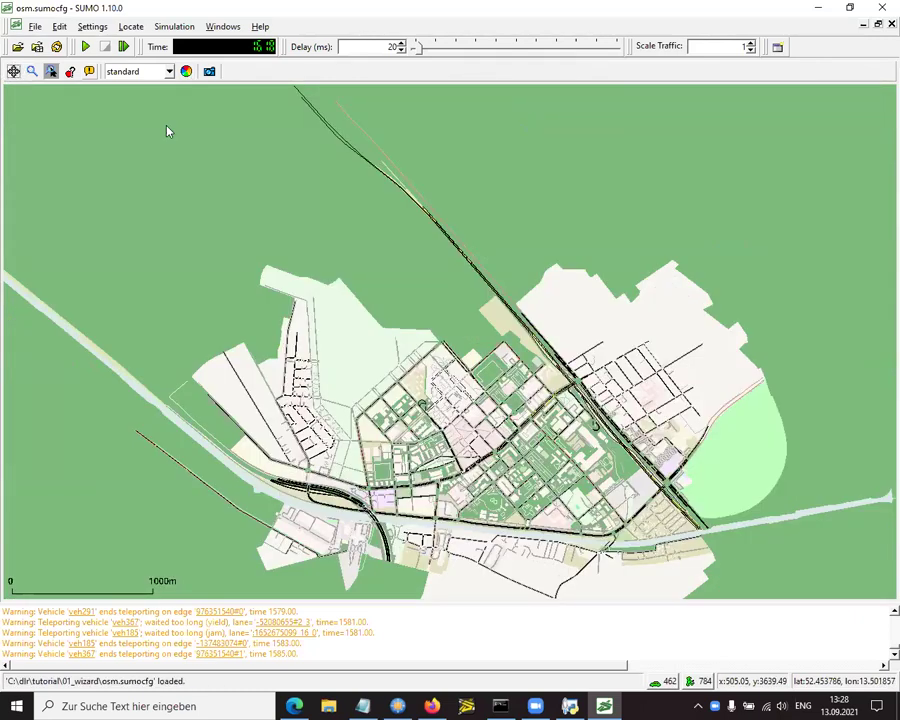
Enable 'Draw with constant size when zoomed out' for vehicles in View Settings
{"action": "left_click", "coordinate": [187, 76]}
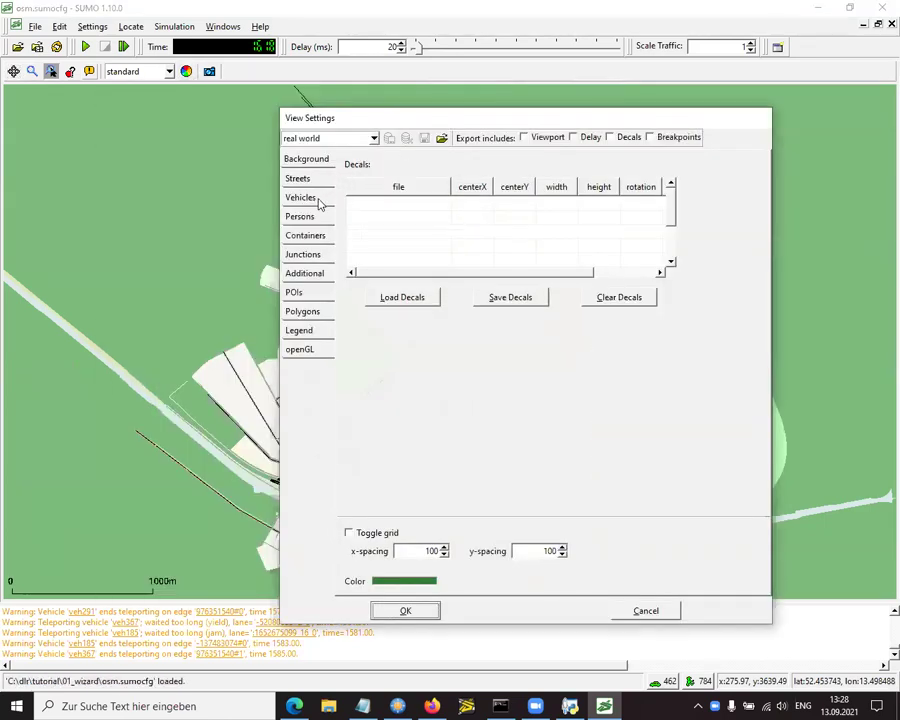
{"action": "left_click", "coordinate": [317, 201]}
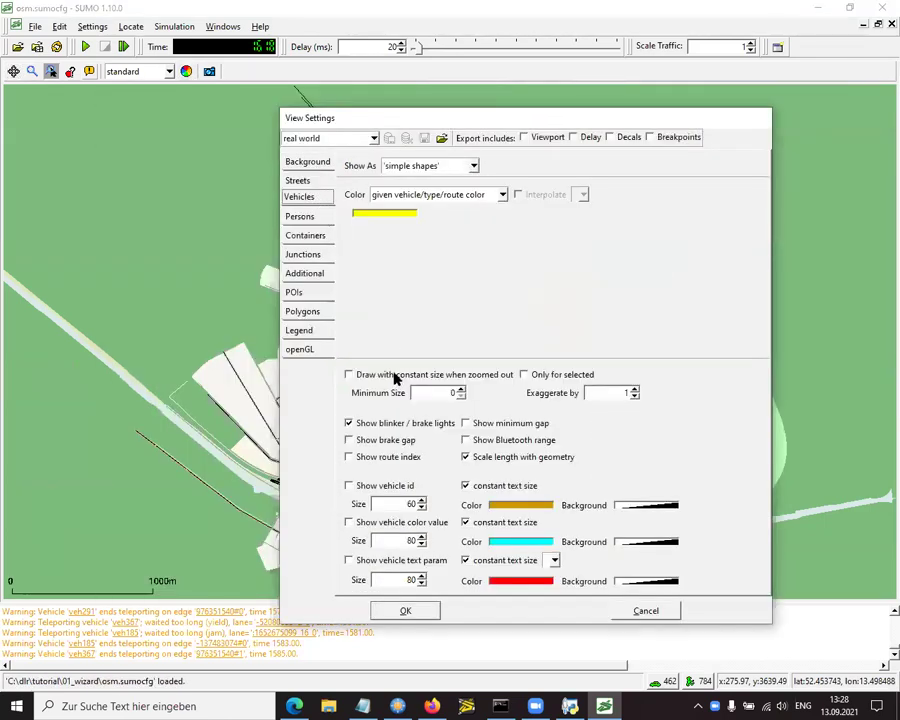
{"action": "left_click", "coordinate": [348, 374]}
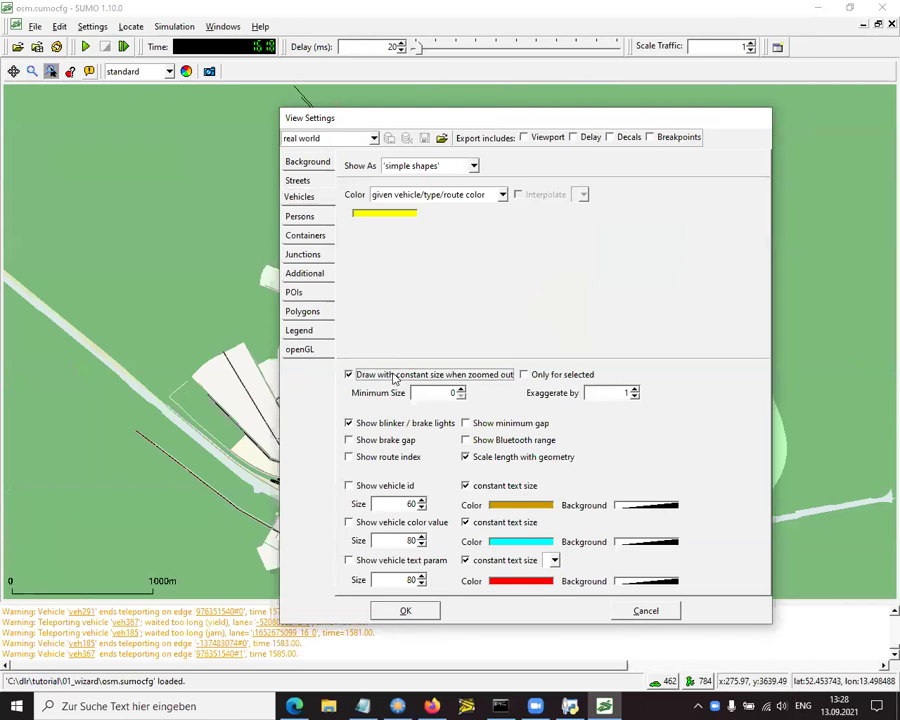
{"action": "left_click", "coordinate": [405, 611]}
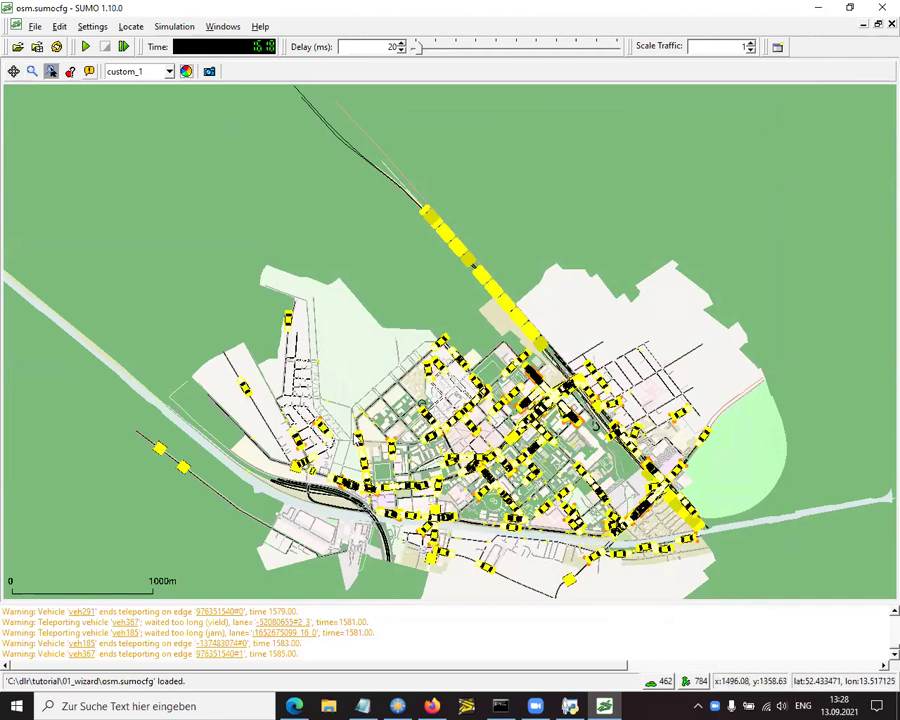
Set the vehicle colouring to 'by waiting time' and apply it
{"action": "left_click", "coordinate": [186, 71]}
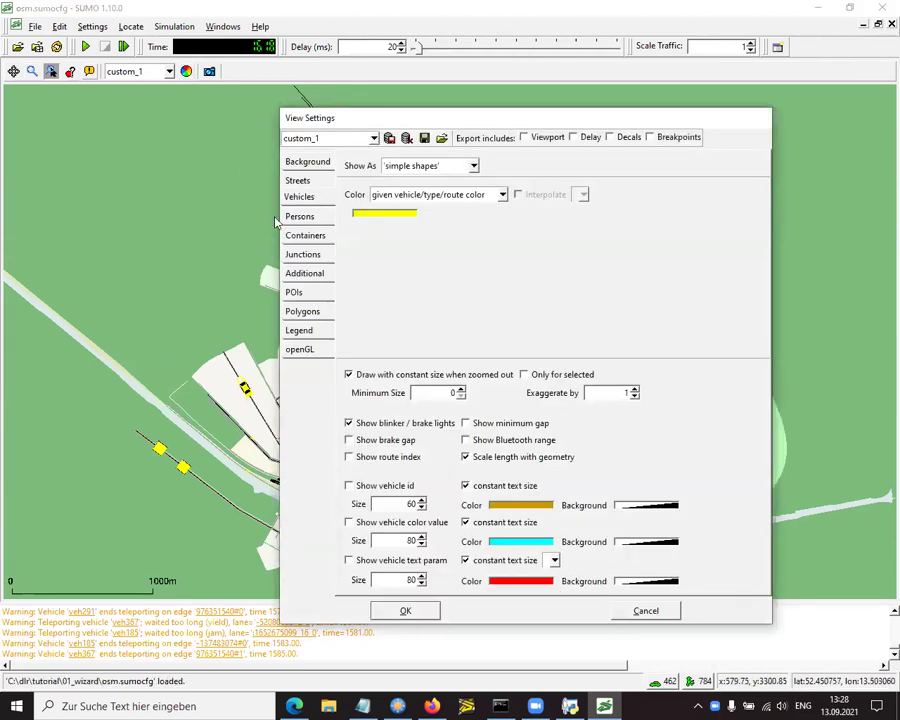
{"action": "left_click", "coordinate": [503, 196]}
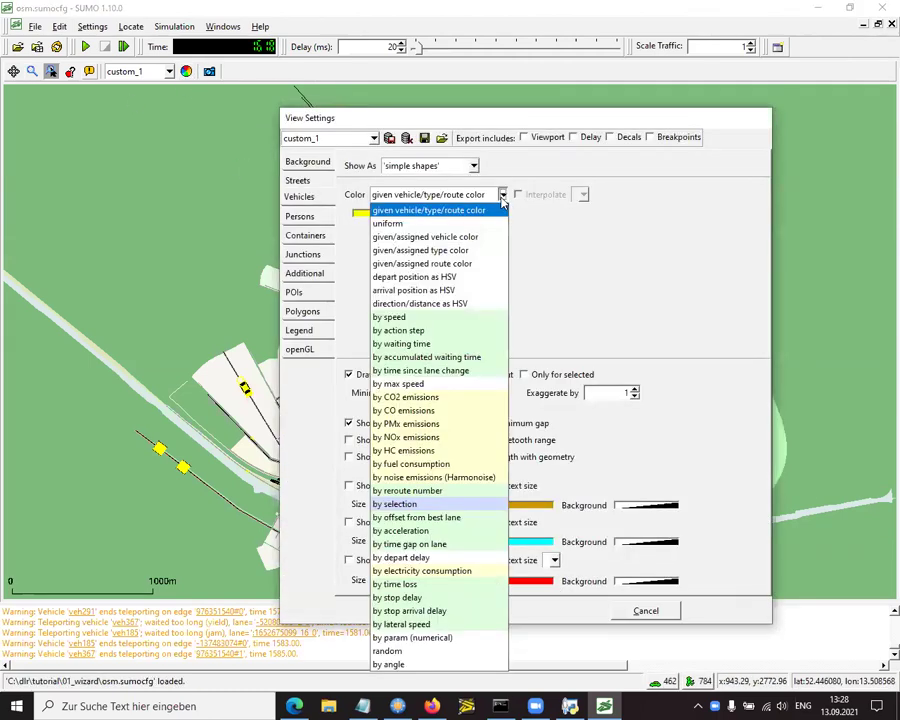
{"action": "left_click", "coordinate": [456, 343]}
{"action": "left_click", "coordinate": [405, 612]}
{"action": "scroll", "coordinate": [557, 317], "scroll_direction": "up", "scroll_amount": 8}
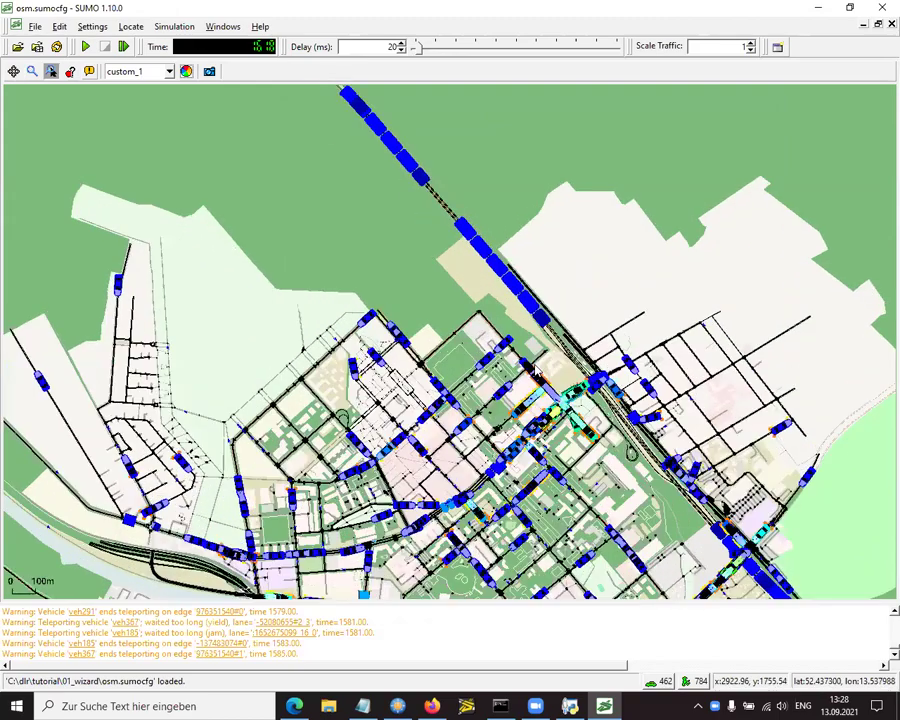
{"action": "scroll", "coordinate": [450, 360], "scroll_direction": "down", "scroll_amount": 8}
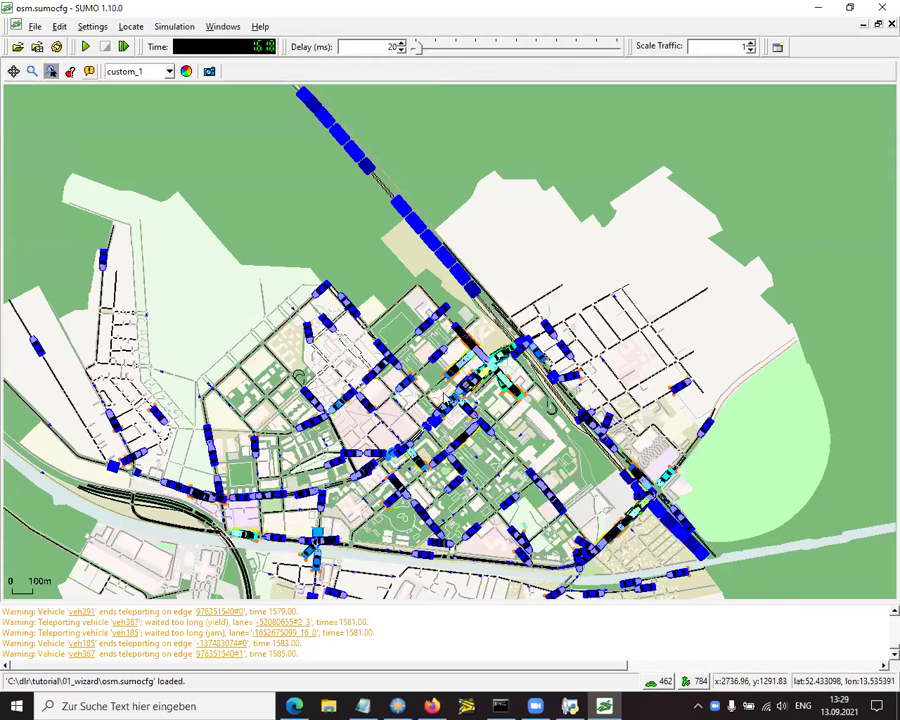
{"action": "scroll", "coordinate": [468, 396], "scroll_direction": "up", "scroll_amount": 2}
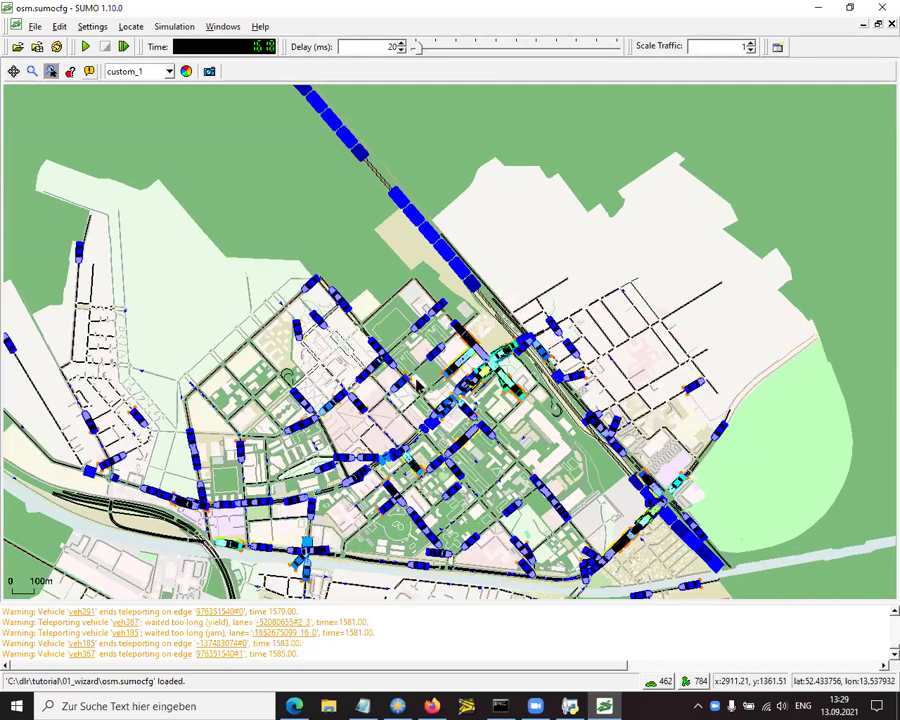
Run the simulation and recolour vehicles 'by accumulated waiting time'
{"action": "left_click", "coordinate": [86, 46]}
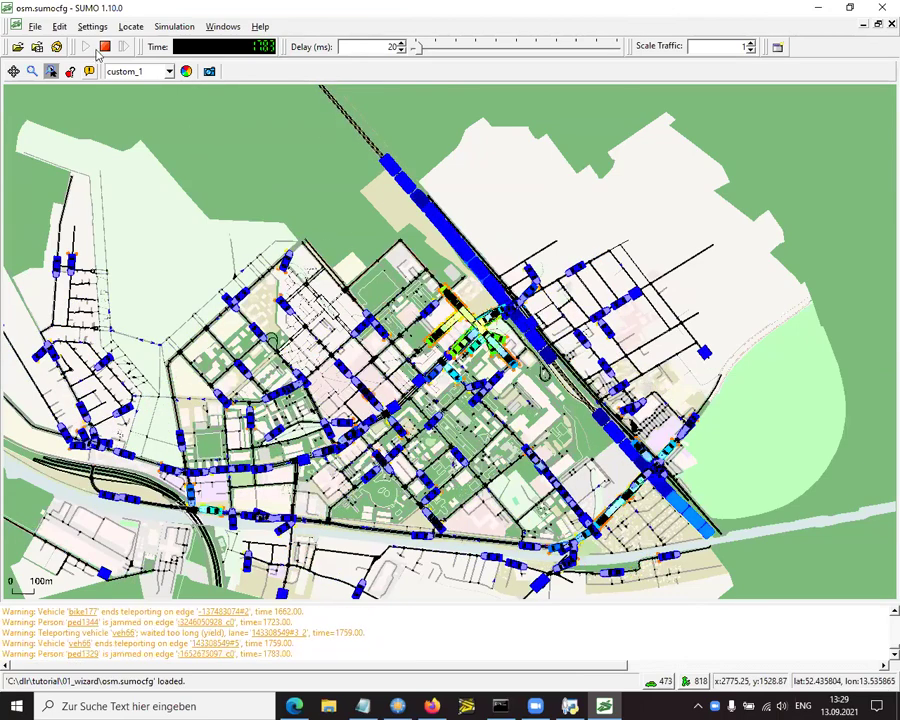
{"action": "left_click", "coordinate": [186, 71]}
{"action": "left_click", "coordinate": [502, 194]}
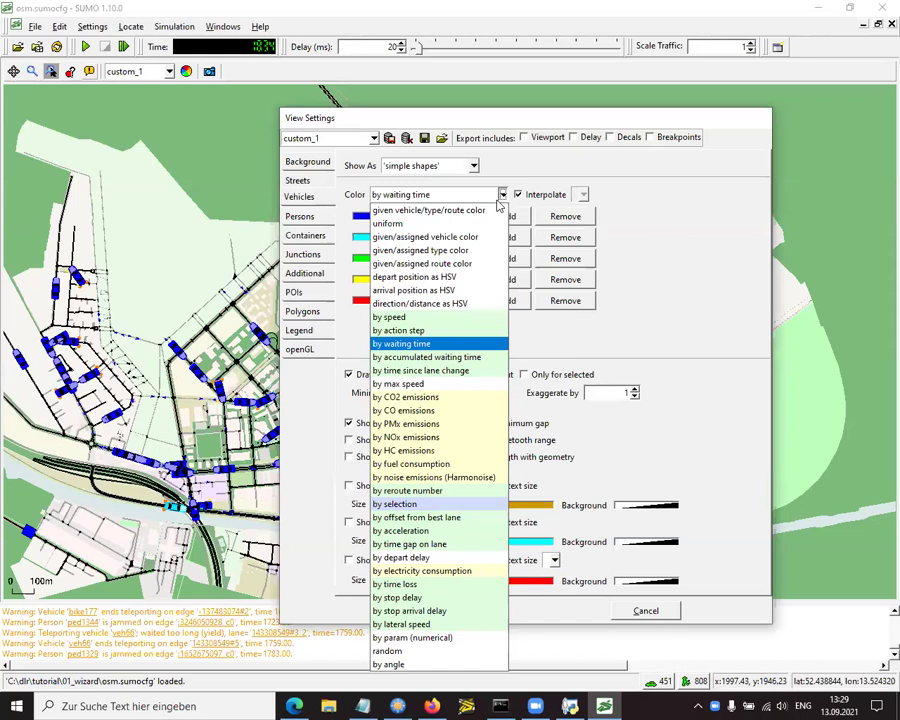
{"action": "left_click", "coordinate": [446, 358]}
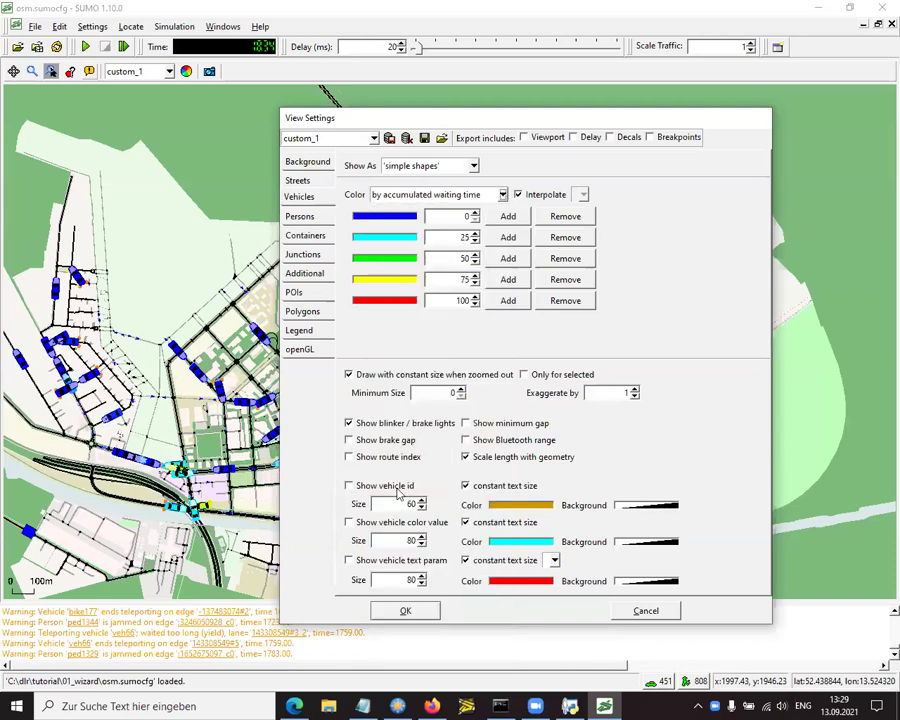
{"action": "left_click", "coordinate": [408, 609]}
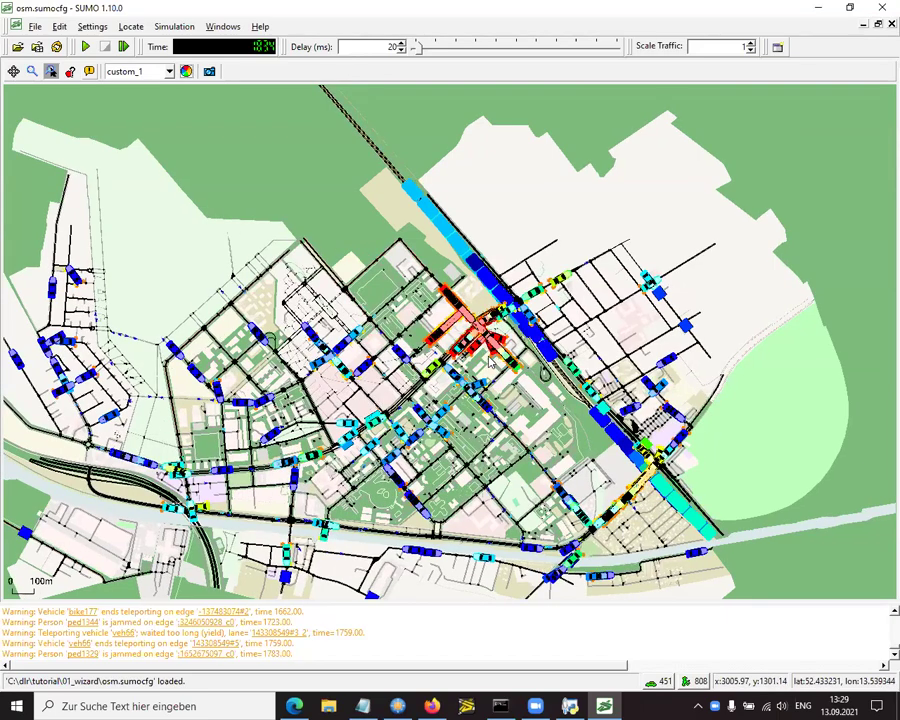
Zoom in and out on the jammed central intersection to inspect the red queues
{"action": "scroll", "coordinate": [481, 355], "scroll_direction": "up", "scroll_amount": 10}
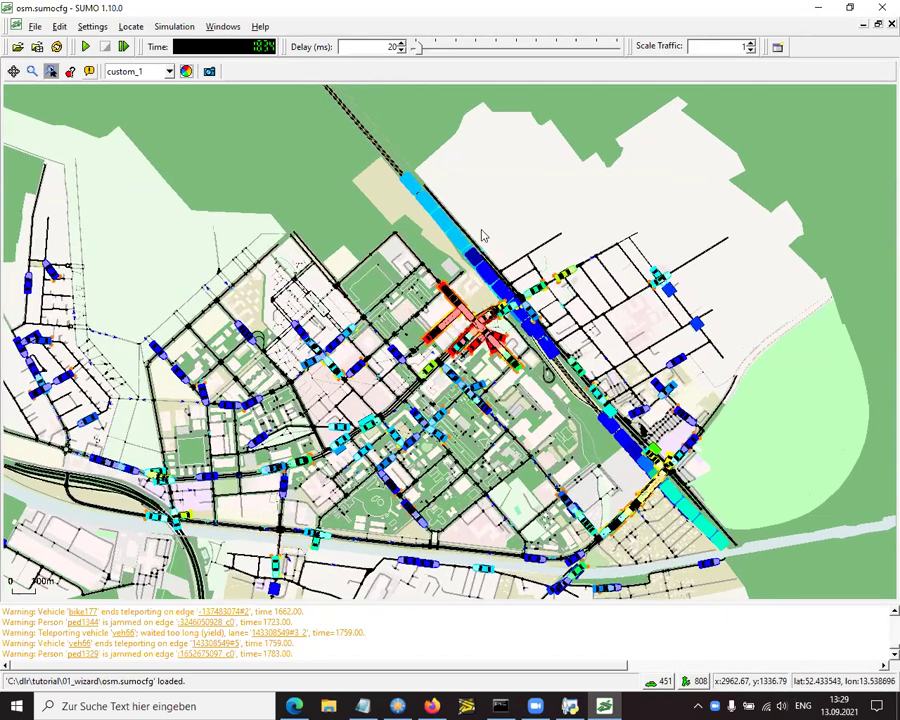
{"action": "scroll", "coordinate": [504, 452], "scroll_direction": "up", "scroll_amount": 8}
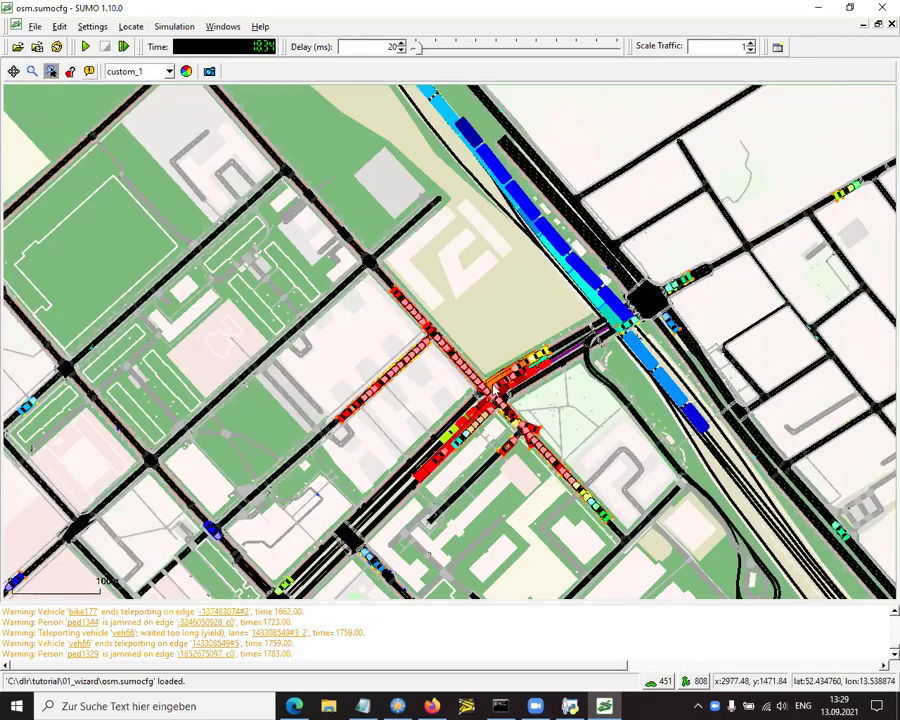
{"action": "scroll", "coordinate": [428, 247], "scroll_direction": "up", "scroll_amount": 5}
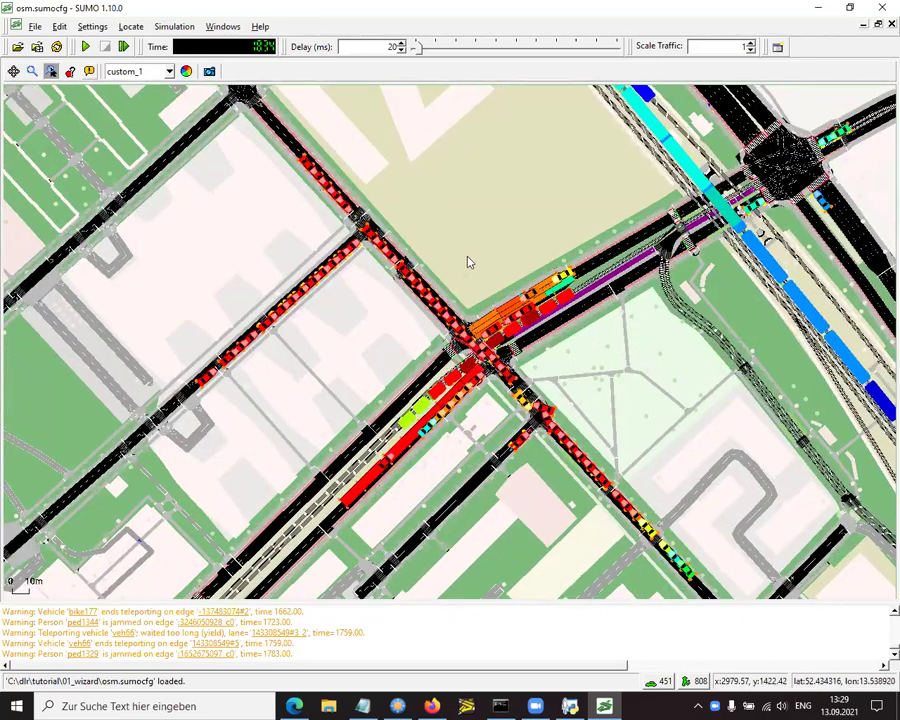
{"action": "scroll", "coordinate": [420, 220], "scroll_direction": "down", "scroll_amount": 6}
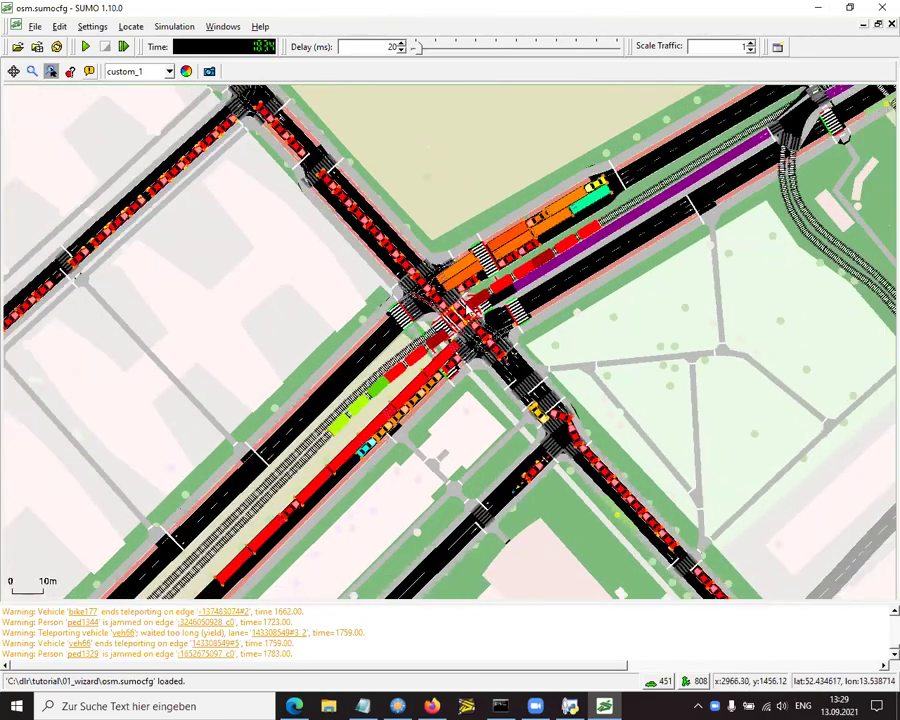
{"action": "scroll", "coordinate": [468, 341], "scroll_direction": "down", "scroll_amount": 5}
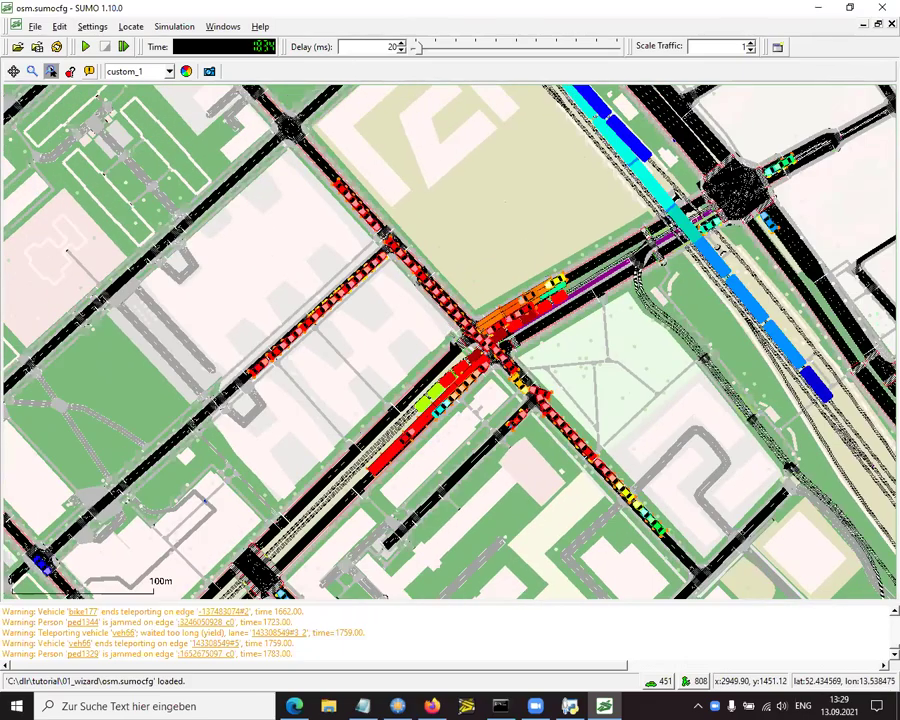
{"action": "scroll", "coordinate": [451, 348], "scroll_direction": "down", "scroll_amount": 3}
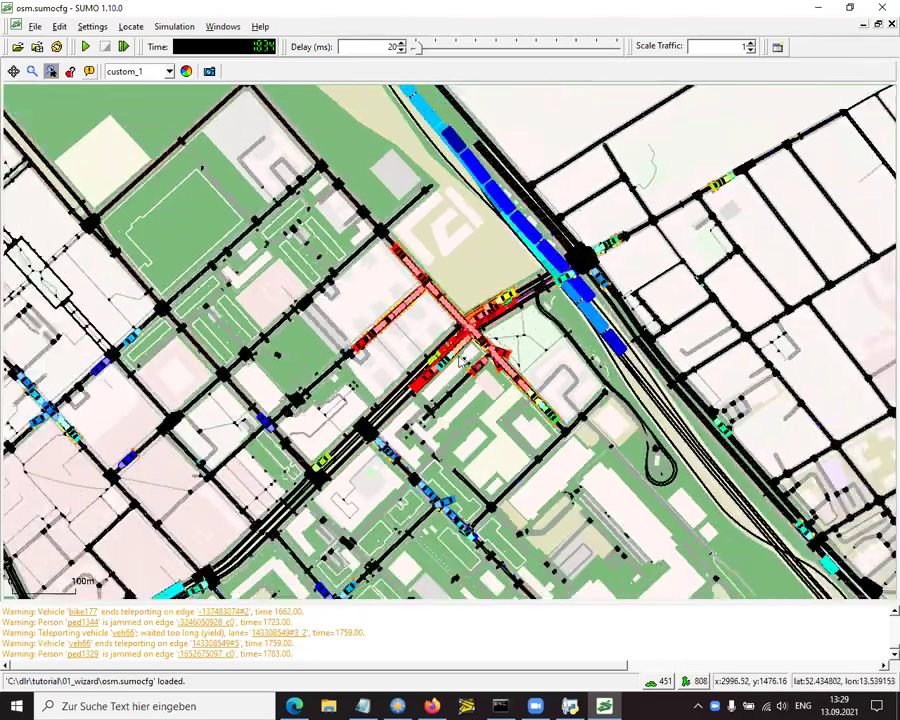
{"action": "scroll", "coordinate": [511, 290], "scroll_direction": "up", "scroll_amount": 2}
{"action": "scroll", "coordinate": [511, 290], "scroll_direction": "up", "scroll_amount": 8}
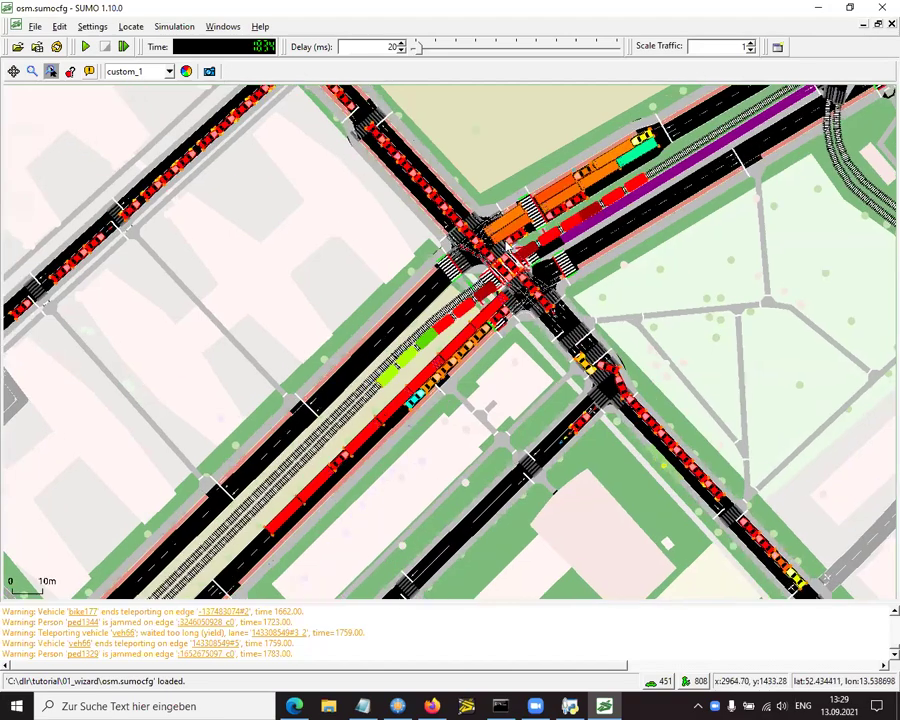
{"action": "scroll", "coordinate": [527, 272], "scroll_direction": "up", "scroll_amount": 2}
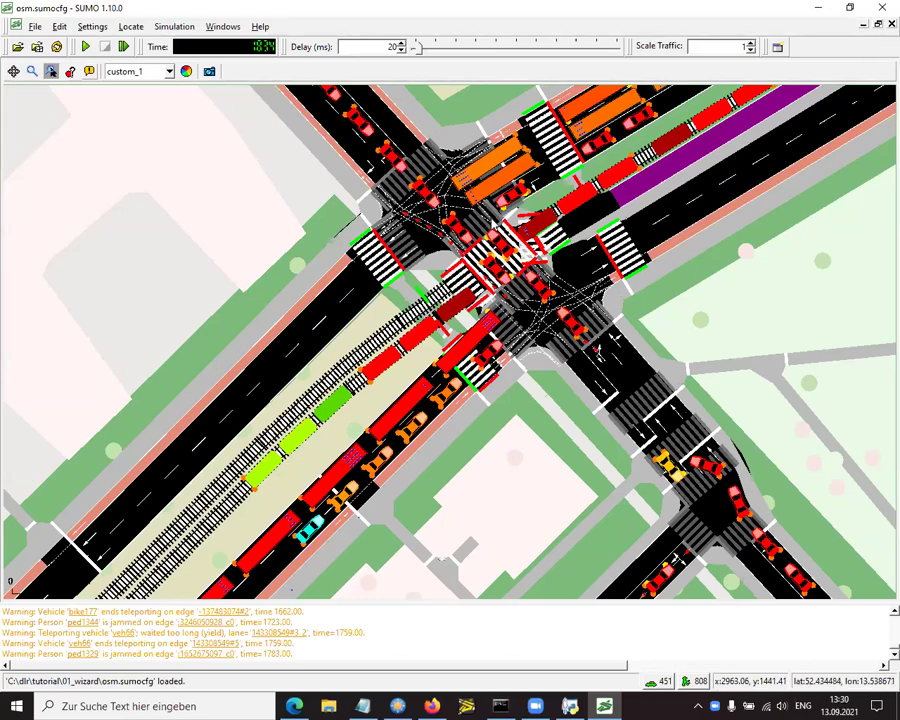
{"action": "scroll", "coordinate": [479, 286], "scroll_direction": "down", "scroll_amount": 3}
{"action": "scroll", "coordinate": [480, 283], "scroll_direction": "down", "scroll_amount": 3}
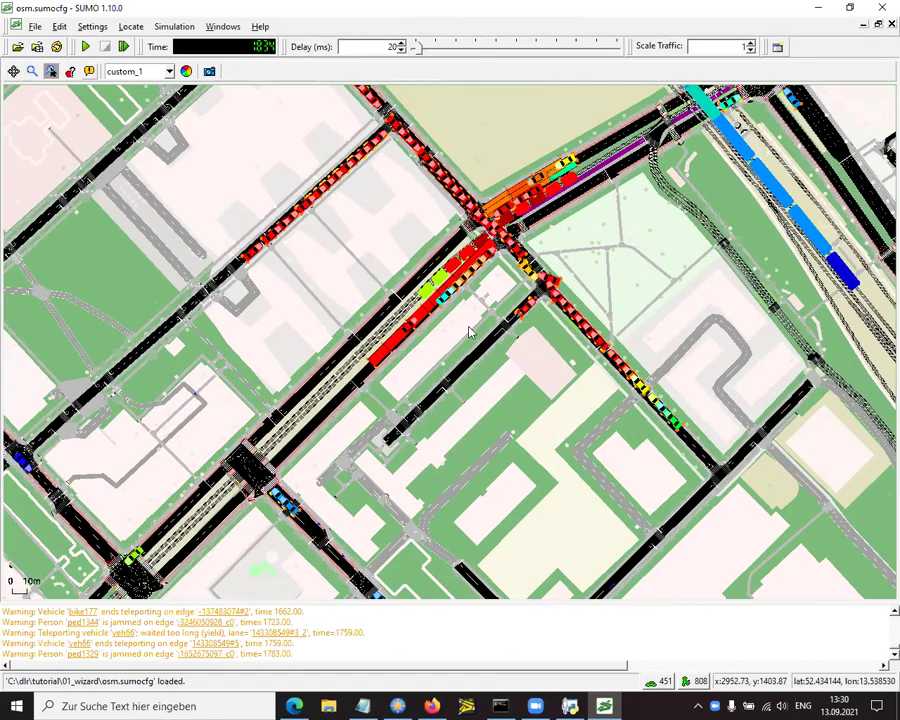
{"action": "scroll", "coordinate": [480, 290], "scroll_direction": "up", "scroll_amount": 1}
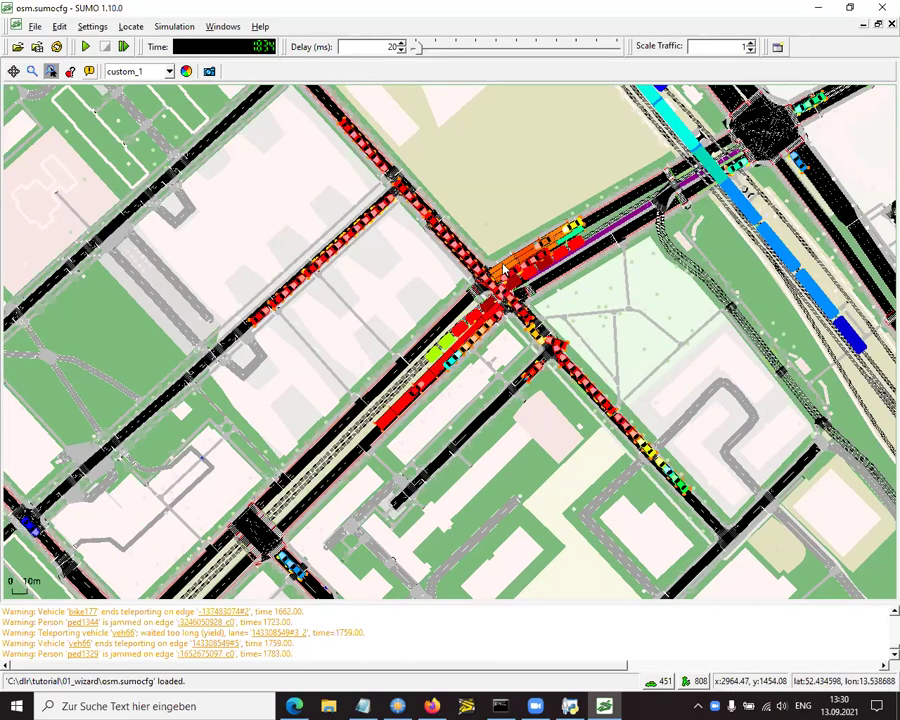
{"action": "scroll", "coordinate": [549, 318], "scroll_direction": "up", "scroll_amount": 2}
{"action": "scroll", "coordinate": [549, 318], "scroll_direction": "down", "scroll_amount": 2}
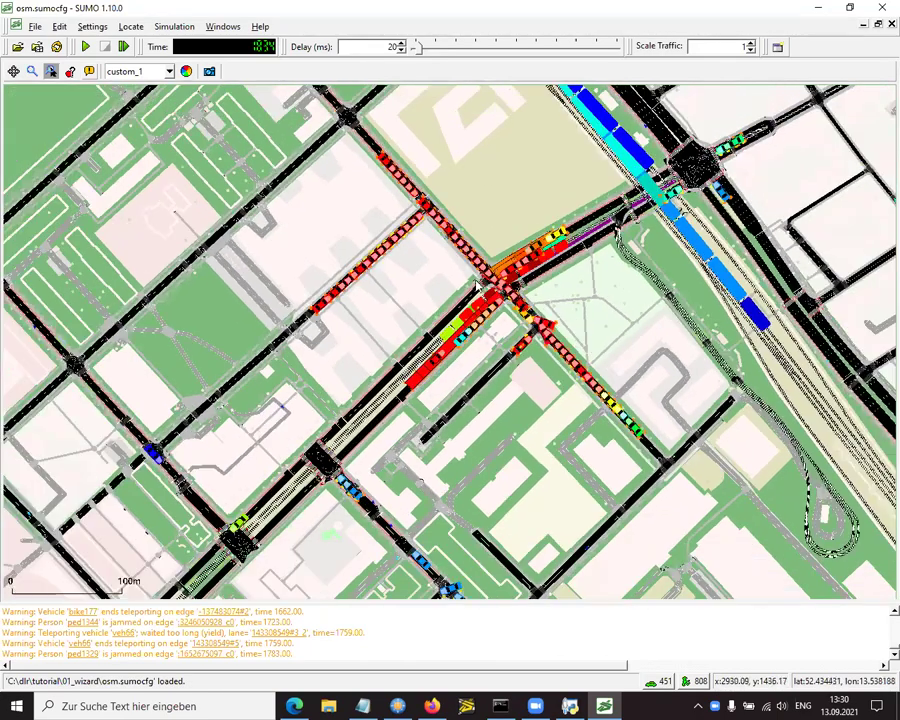
{"action": "scroll", "coordinate": [451, 386], "scroll_direction": "up", "scroll_amount": 1}
{"action": "scroll", "coordinate": [451, 386], "scroll_direction": "down", "scroll_amount": 2}
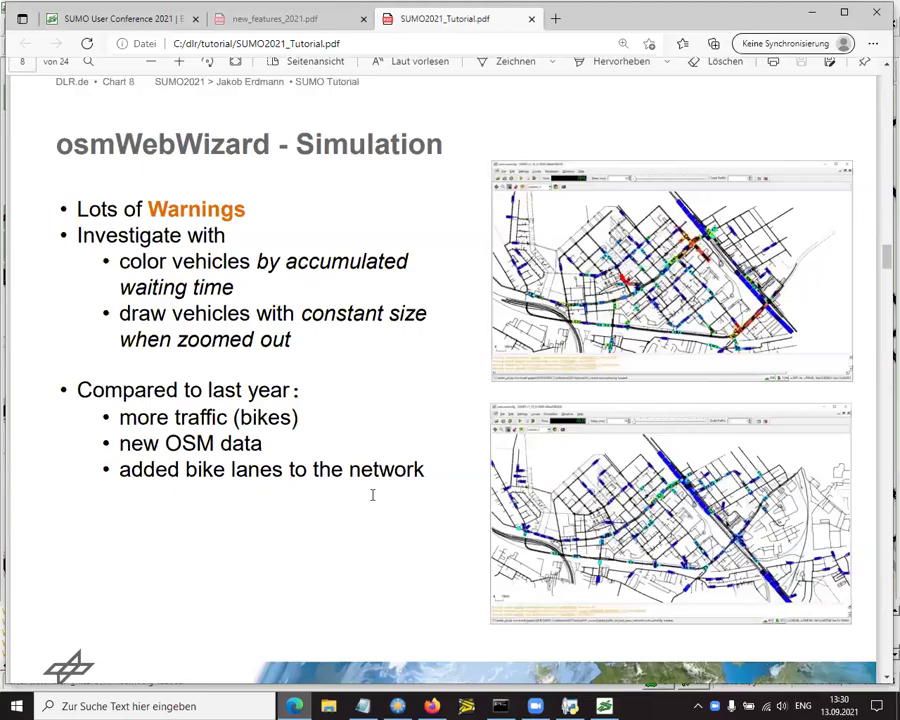
Advance the tutorial slides to Chart 9, Network Editing - Join Junctions
{"action": "left_click", "coordinate": [294, 706]}
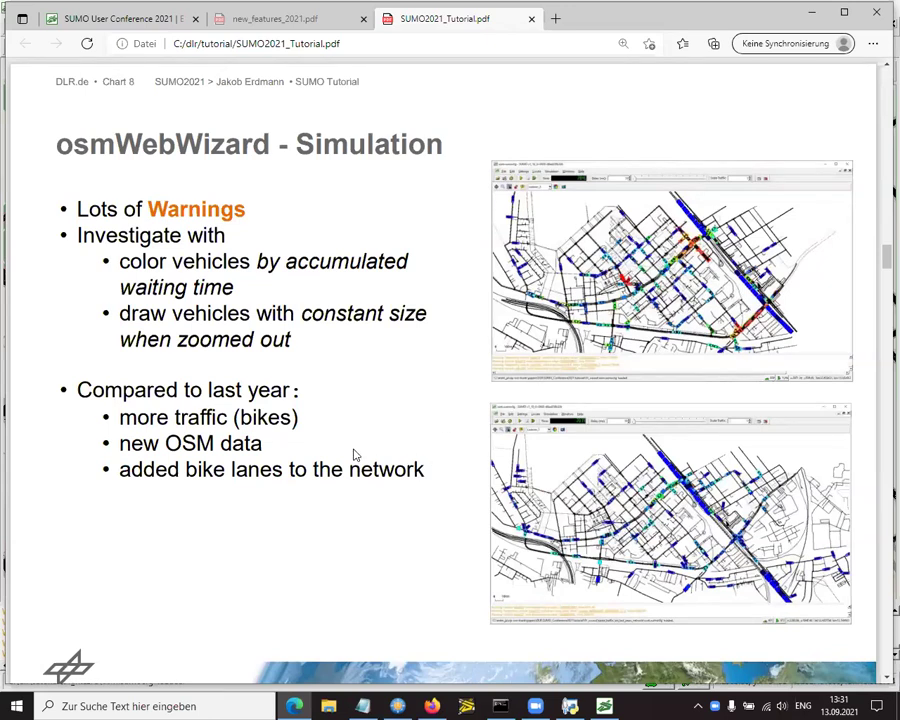
{"action": "key", "text": "Right"}
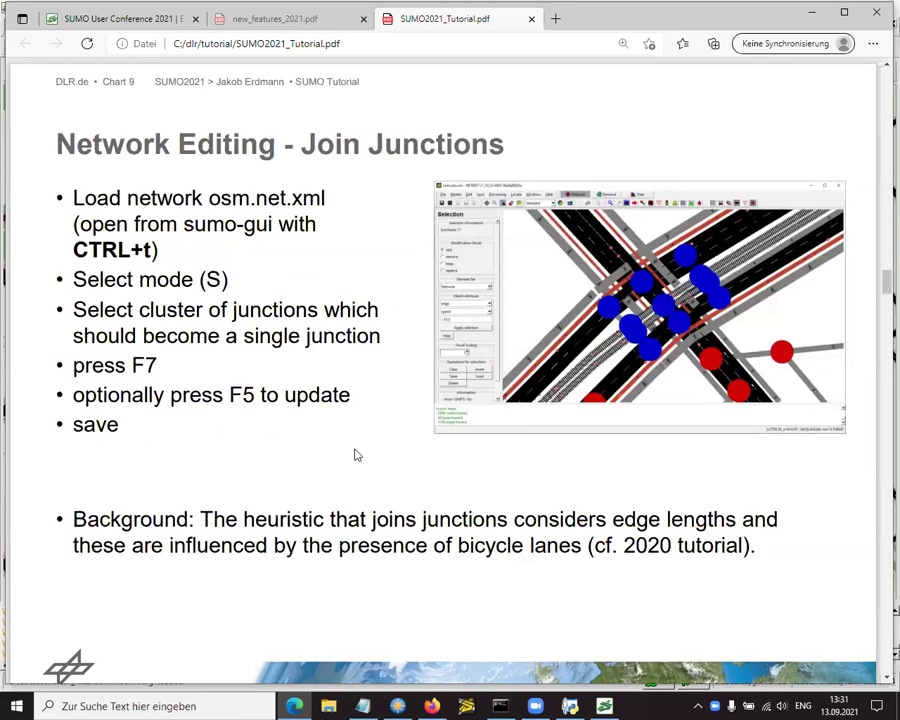
Open the osm.net.xml network from sumo-gui in NETEDIT via Edit > Open in netedit
{"action": "left_click", "coordinate": [604, 706]}
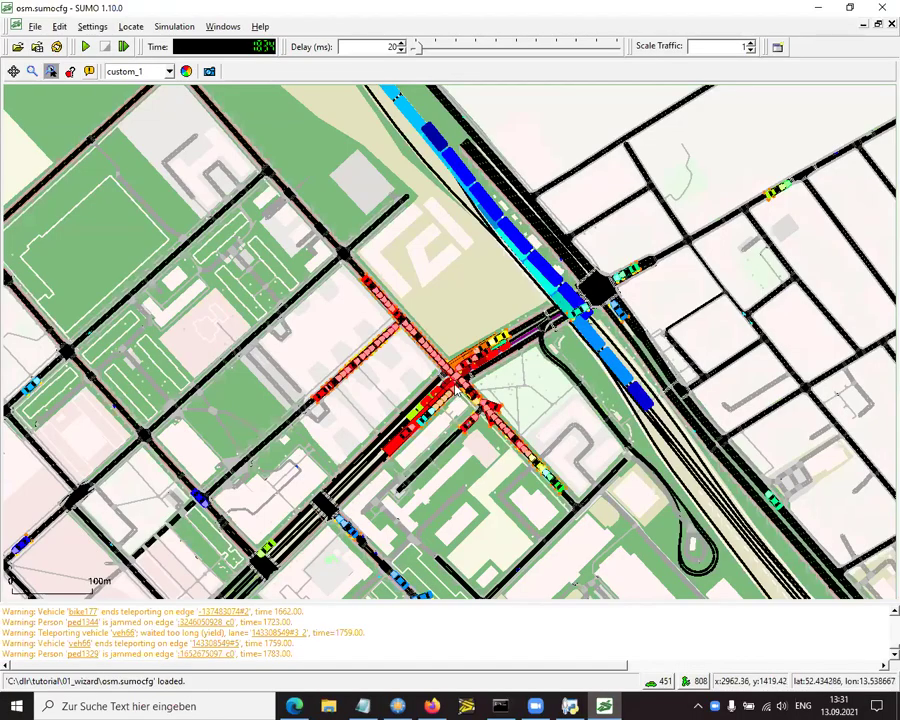
{"action": "scroll", "coordinate": [452, 282], "scroll_direction": "up", "scroll_amount": 5}
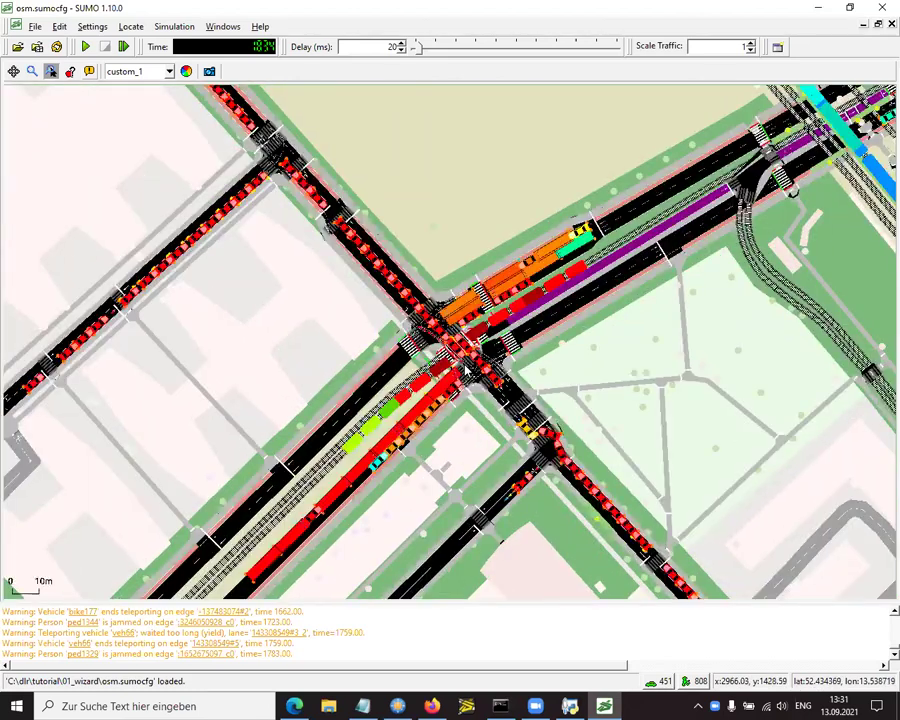
{"action": "left_click", "coordinate": [60, 26]}
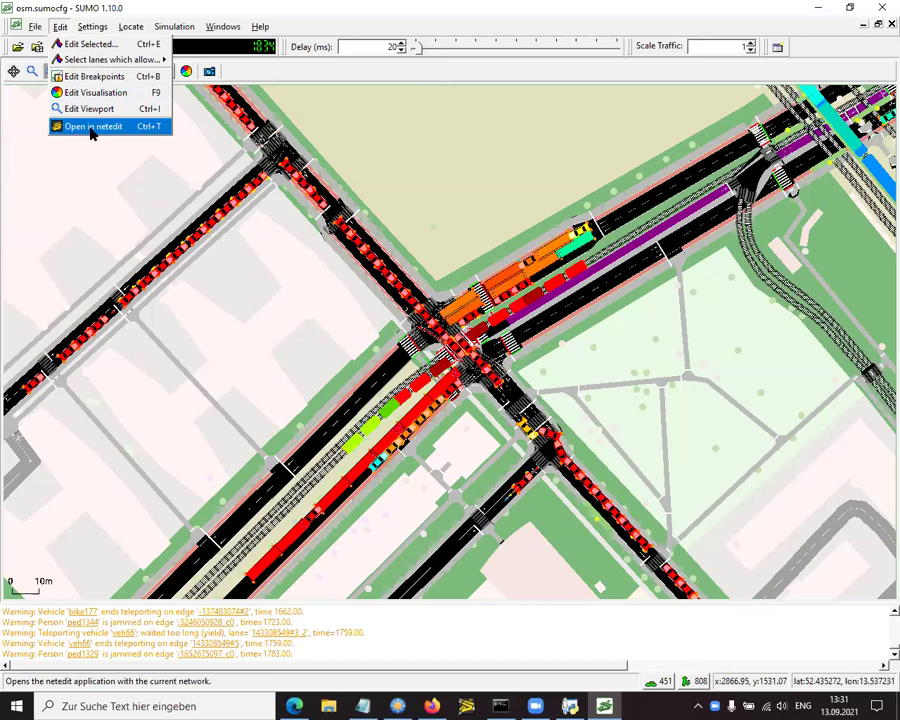
{"action": "left_click", "coordinate": [273, 327]}
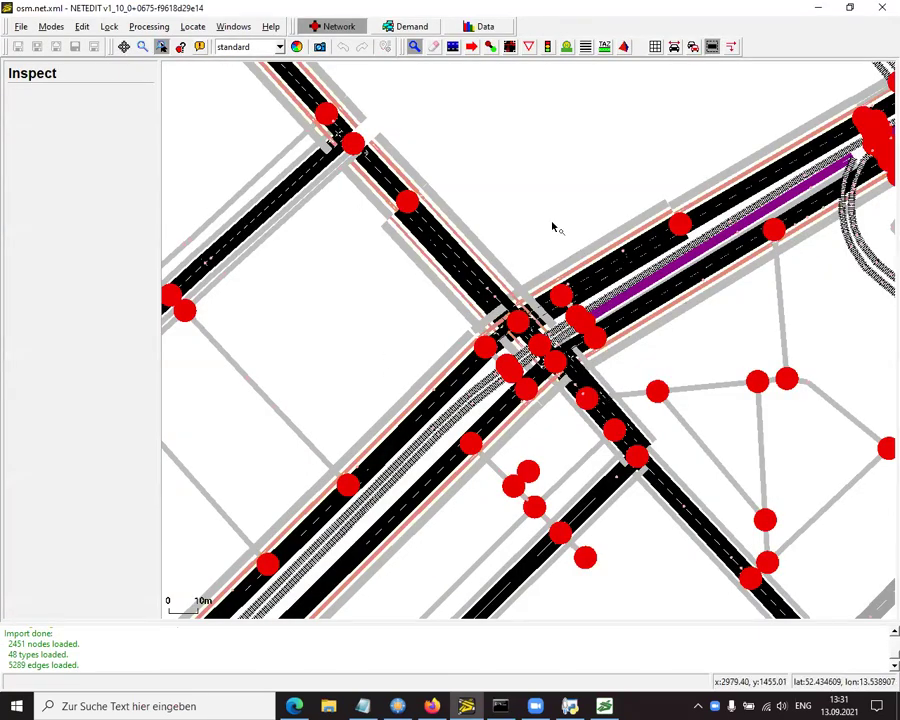
Zoom the NETEDIT canvas around the congested intersection near the tracks
{"action": "scroll", "coordinate": [536, 206], "scroll_direction": "down", "scroll_amount": 3}
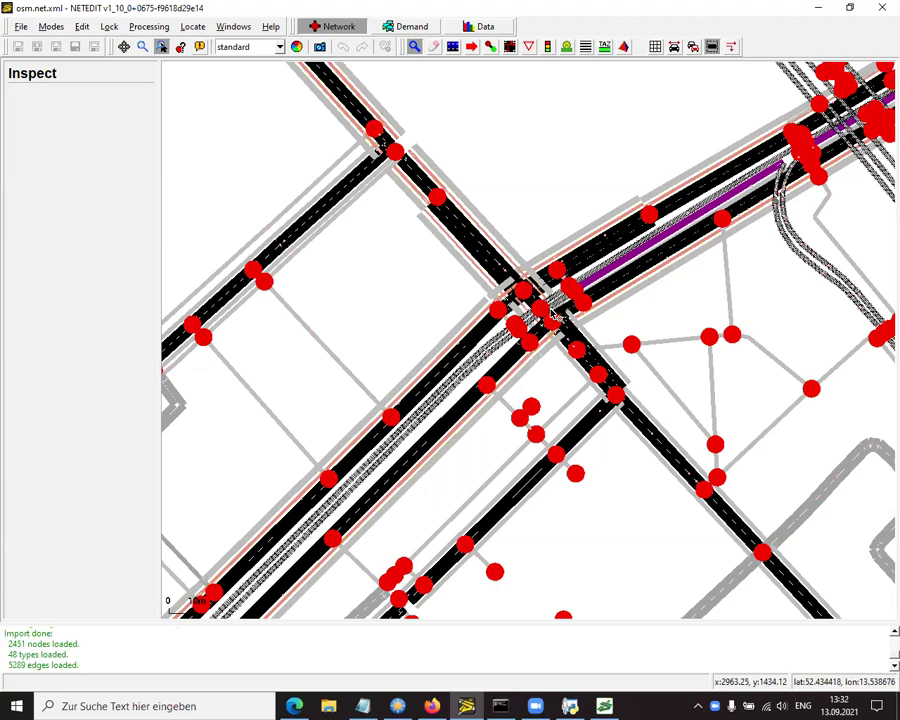
Switch NETEDIT to Select mode from the Modes menu
{"action": "key", "text": "s"}
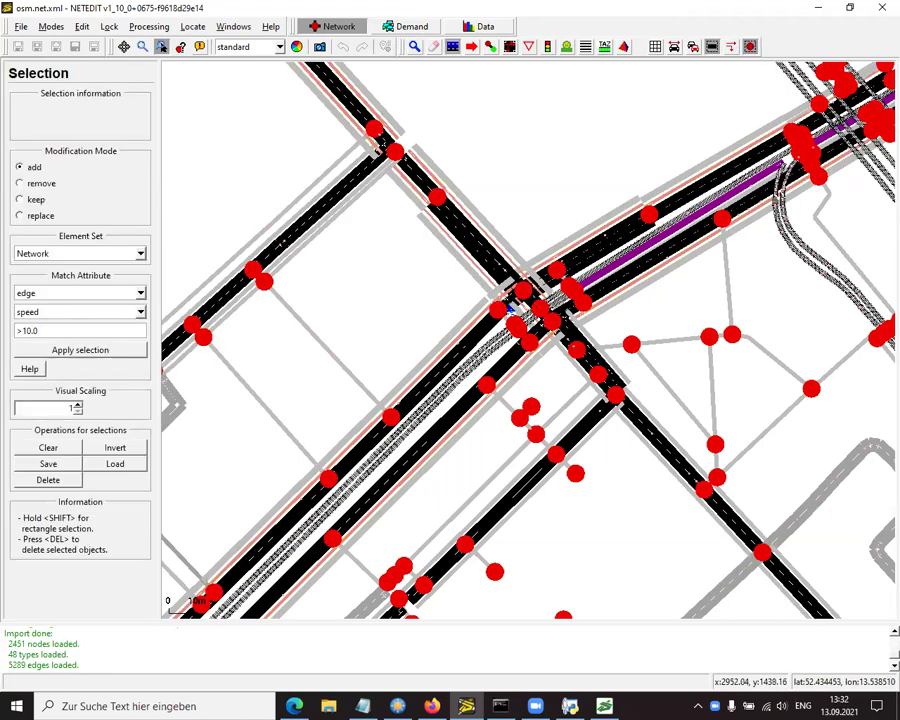
{"action": "left_click", "coordinate": [80, 28]}
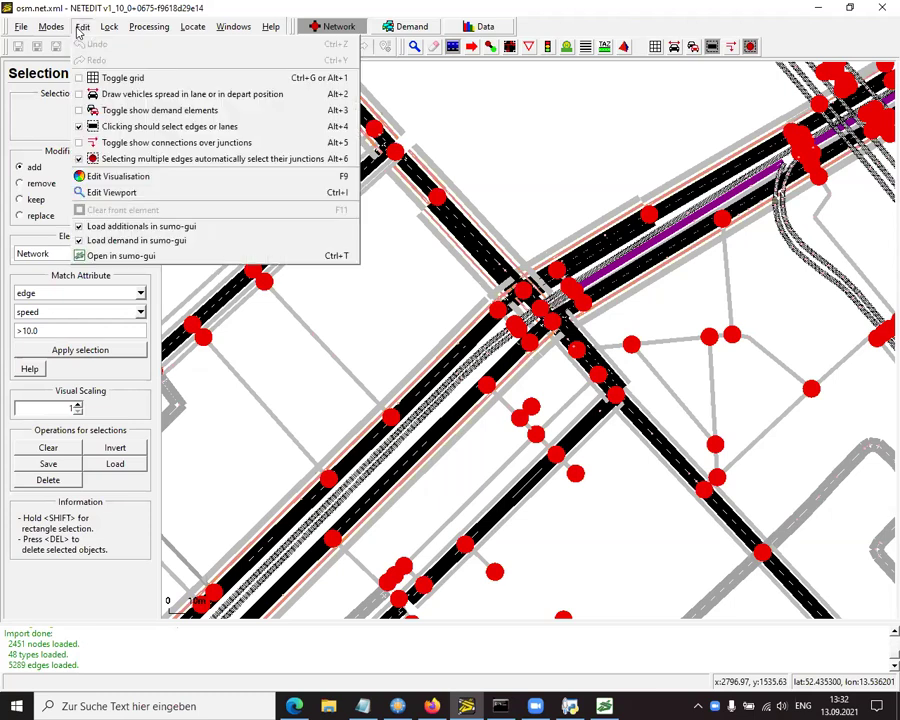
{"action": "mouse_move", "coordinate": [52, 27]}
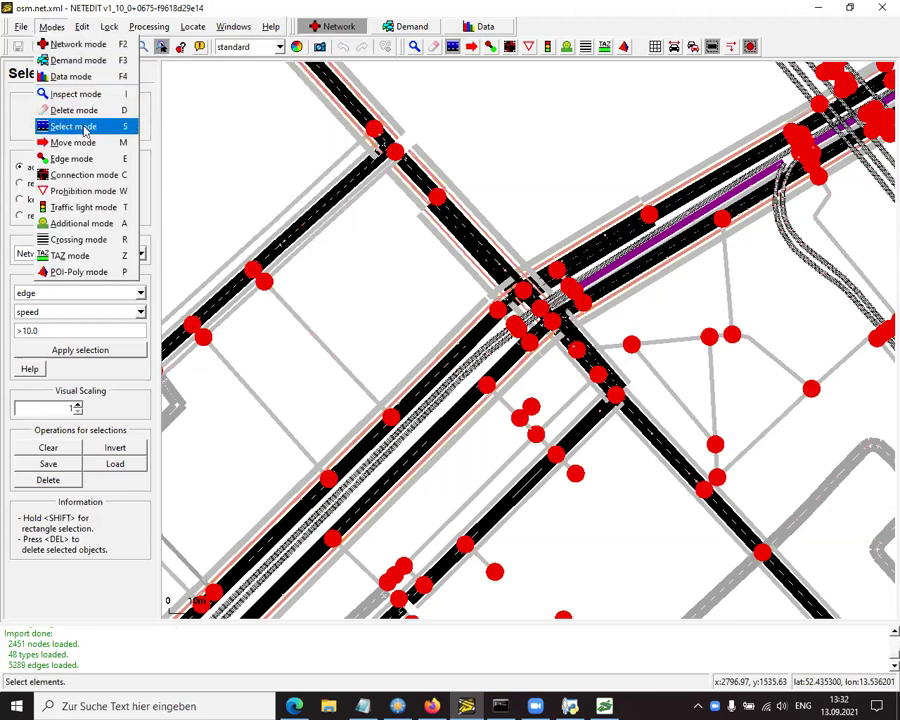
{"action": "left_click", "coordinate": [85, 128]}
Select all 11 junctions of the cluster at the crossing beside the tracks
{"action": "left_click", "coordinate": [498, 310]}
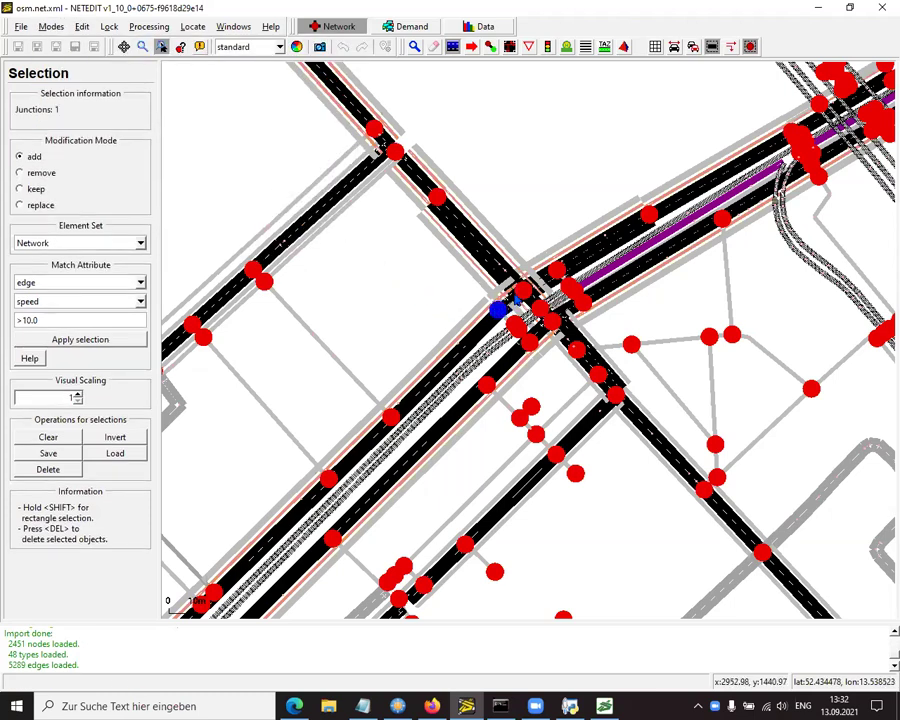
{"action": "left_click", "coordinate": [521, 293]}
{"action": "left_click", "coordinate": [552, 266]}
{"action": "scroll", "coordinate": [565, 281], "scroll_direction": "up", "scroll_amount": 4}
{"action": "scroll", "coordinate": [567, 281], "scroll_direction": "up", "scroll_amount": 1}
{"action": "left_click", "coordinate": [594, 305]}
{"action": "left_click", "coordinate": [570, 283]}
{"action": "left_click", "coordinate": [614, 340]}
{"action": "left_click", "coordinate": [512, 405]}
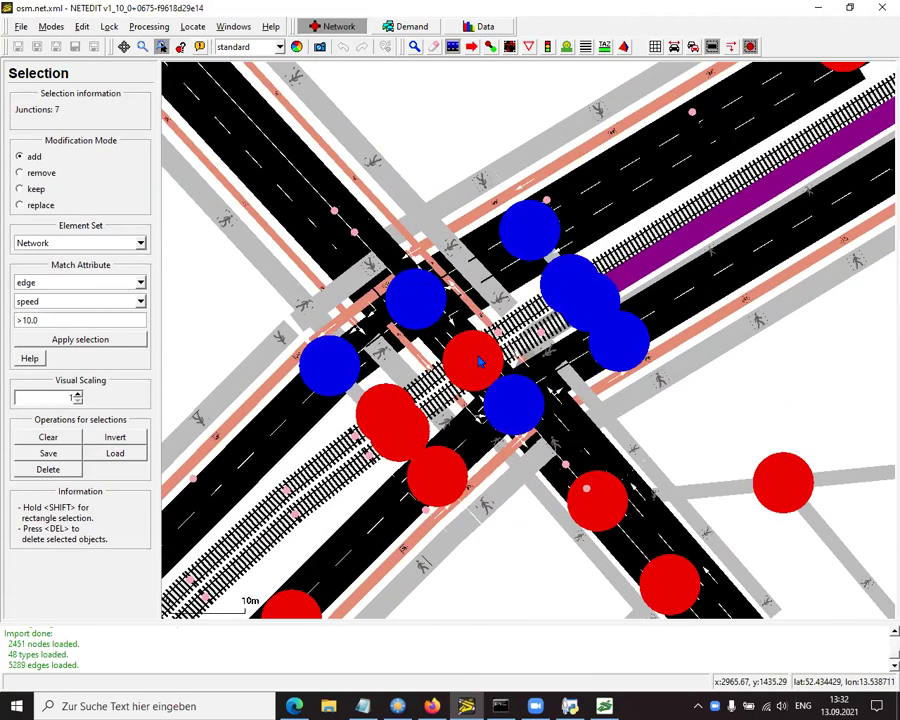
{"action": "left_click", "coordinate": [478, 362]}
{"action": "left_click", "coordinate": [386, 410]}
{"action": "left_click", "coordinate": [400, 428]}
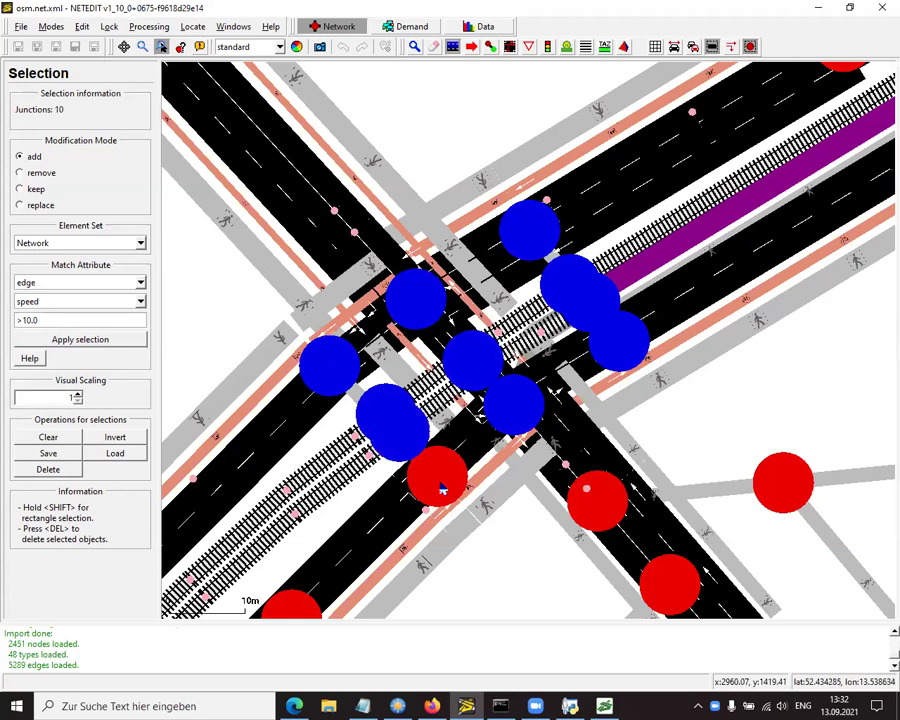
{"action": "left_click", "coordinate": [441, 488]}
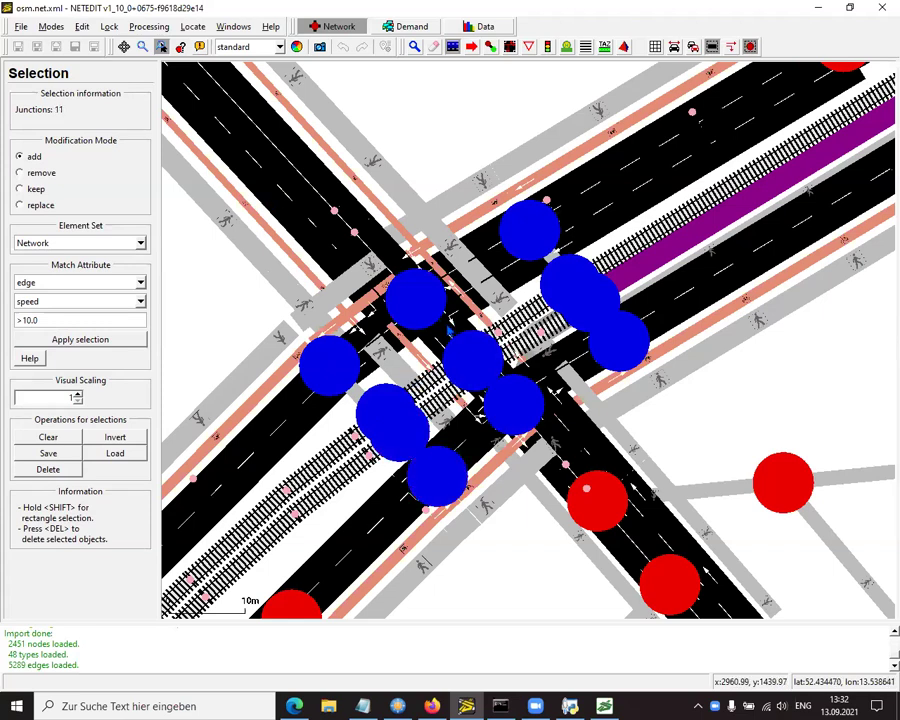
Merge the selected junctions, recompute the network with F5, and return to the Join Junctions slide
{"action": "key", "text": "Delete"}
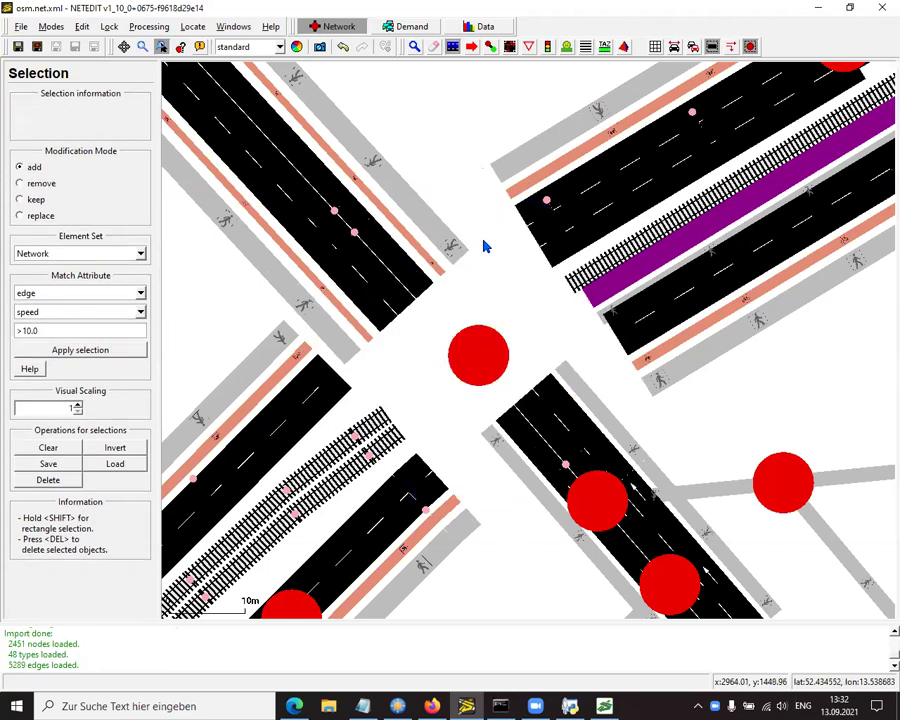
{"action": "scroll", "coordinate": [464, 185], "scroll_direction": "down", "scroll_amount": 3}
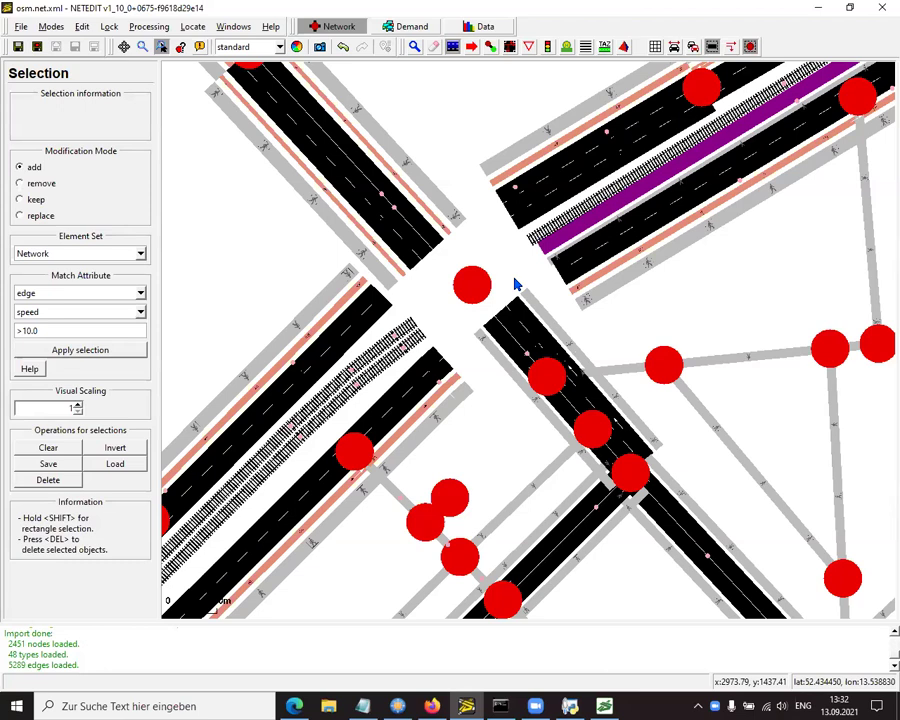
{"action": "key", "text": "F5"}
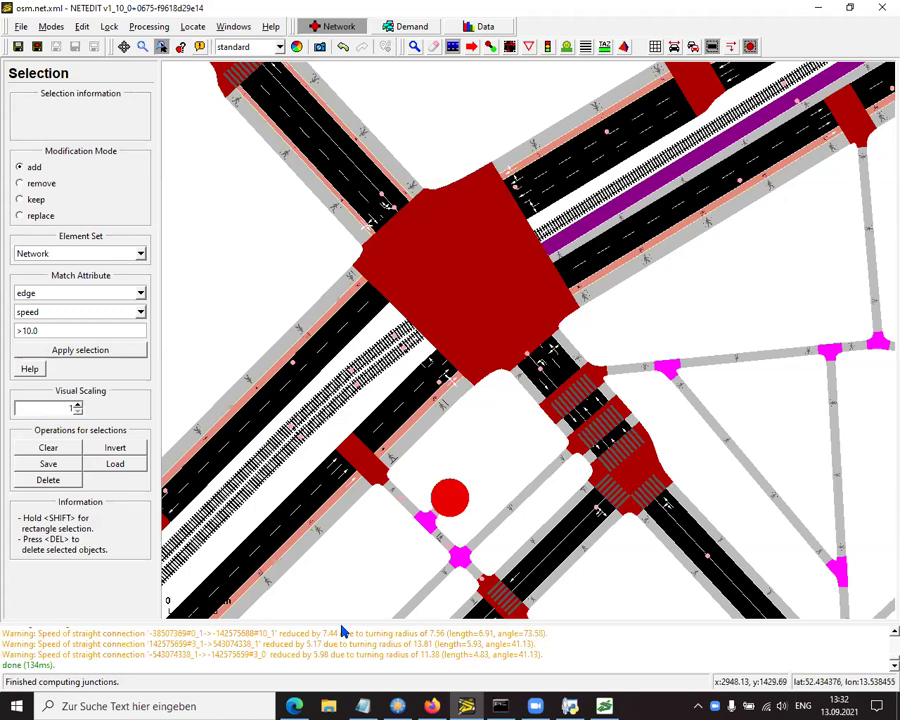
{"action": "left_click", "coordinate": [294, 706]}
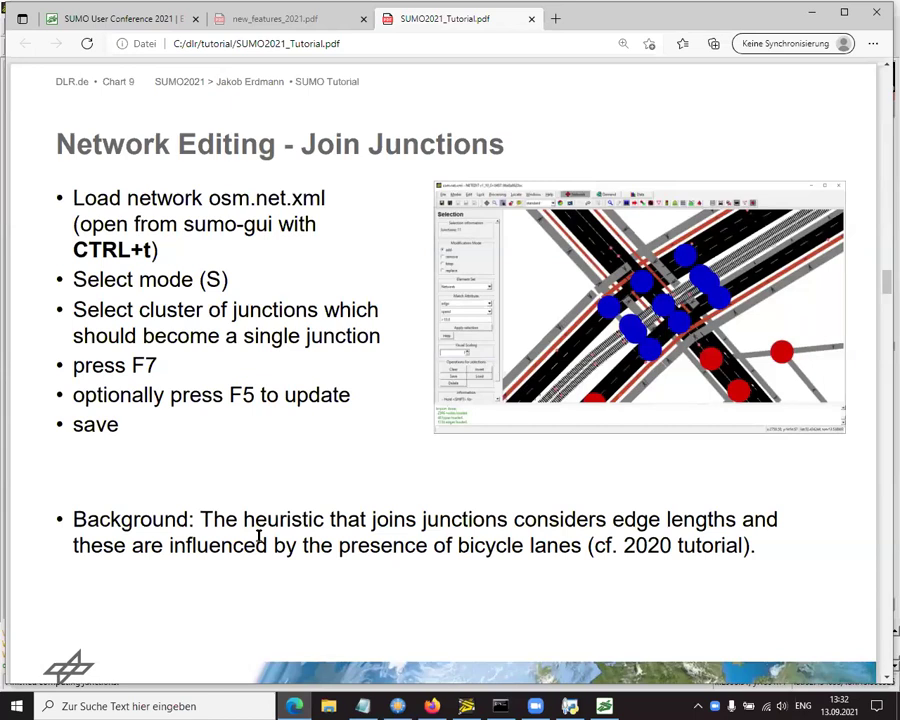
Scroll the slides to Chart 10 comparing original and patched trip statistics
{"action": "scroll", "coordinate": [258, 537], "scroll_direction": "down", "scroll_amount": 2}
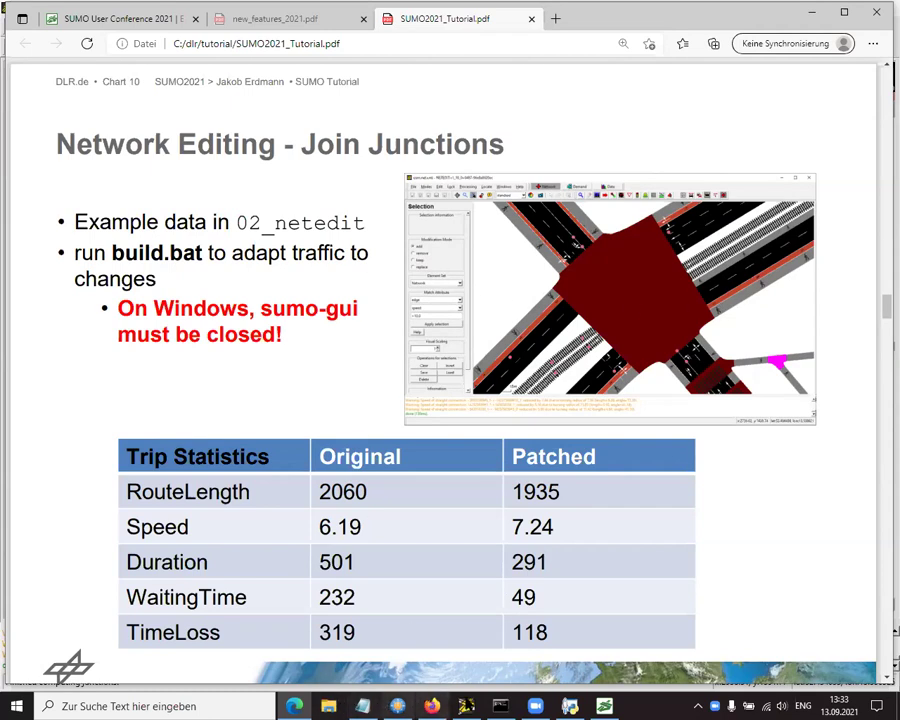
In FreeCommander, view build.bat in GVIM, close it, then open the 02_netedit folder
{"action": "left_click", "coordinate": [398, 705]}
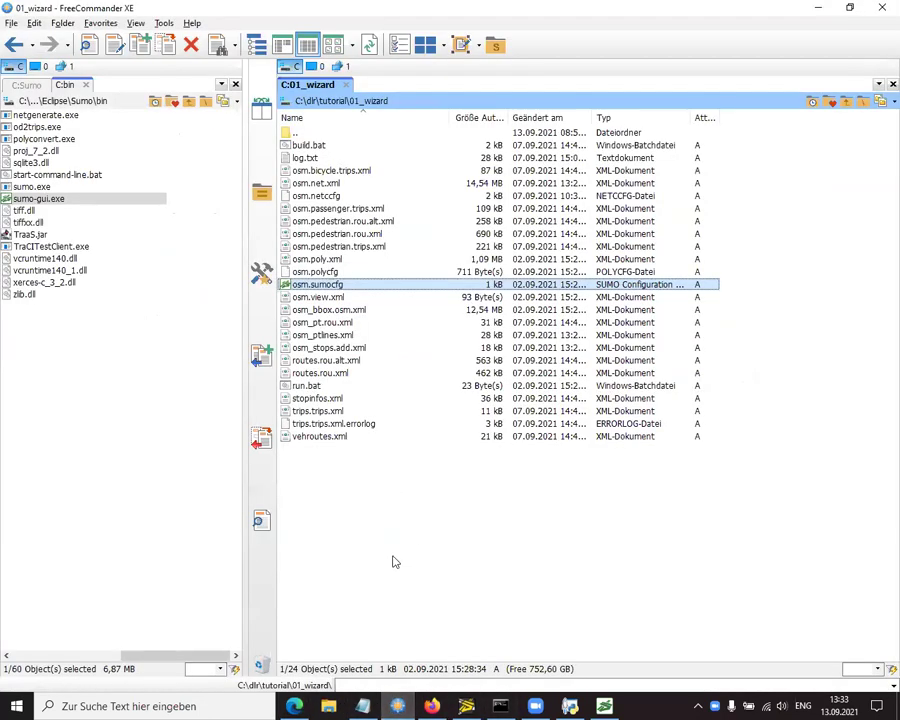
{"action": "left_click", "coordinate": [345, 145]}
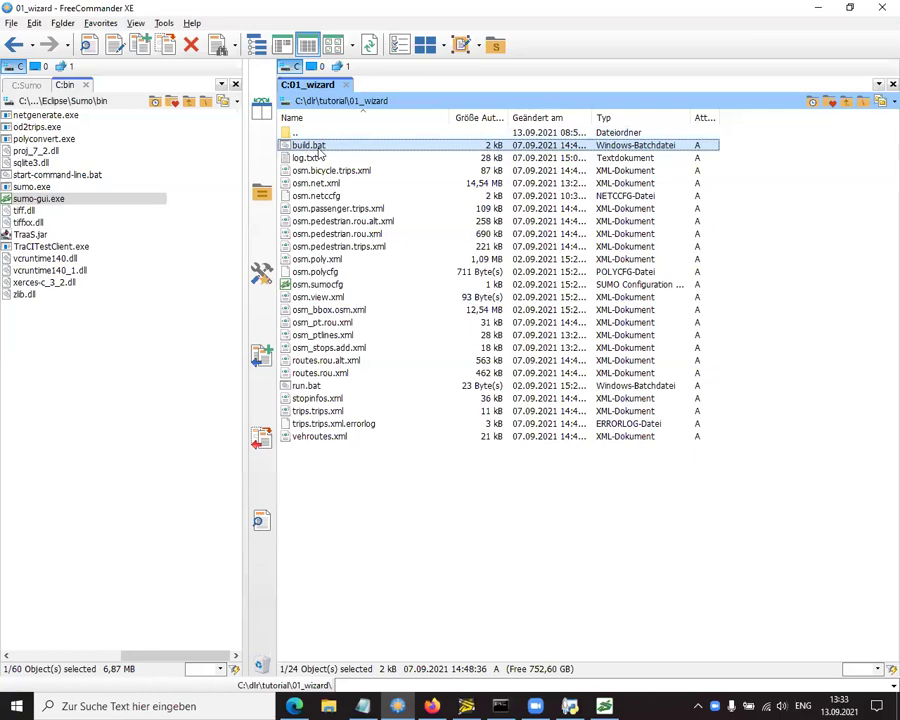
{"action": "key", "text": "F4"}
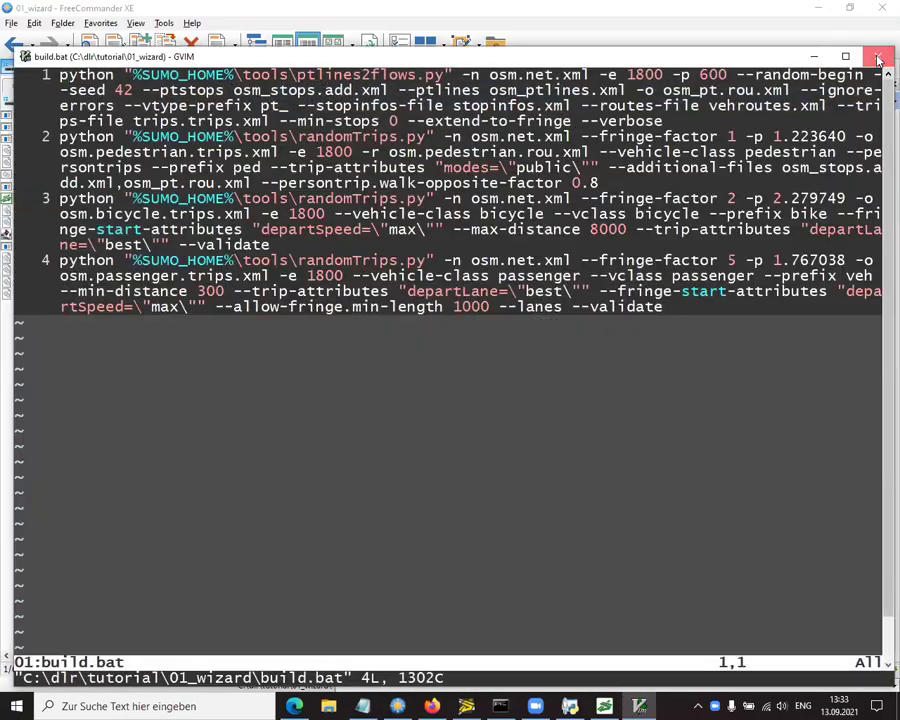
{"action": "left_click", "coordinate": [875, 59]}
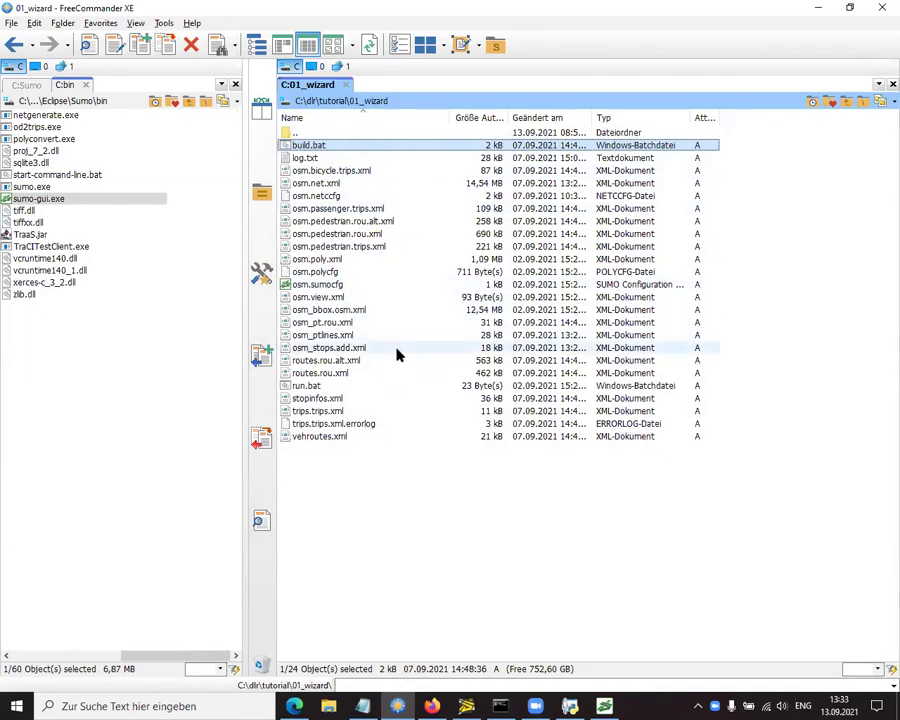
{"action": "double_click", "coordinate": [293, 132]}
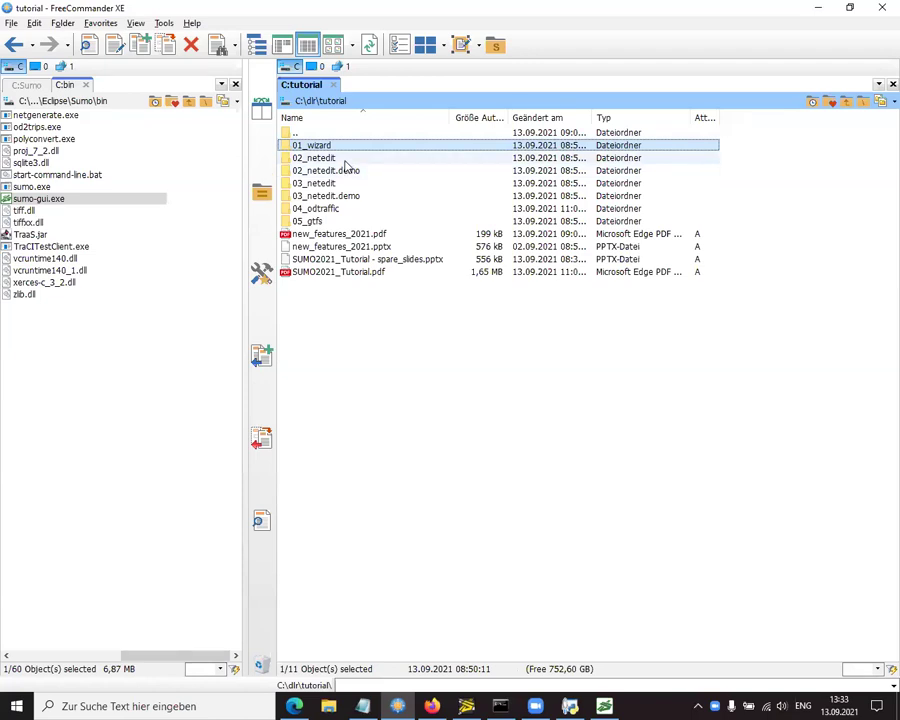
{"action": "double_click", "coordinate": [346, 161]}
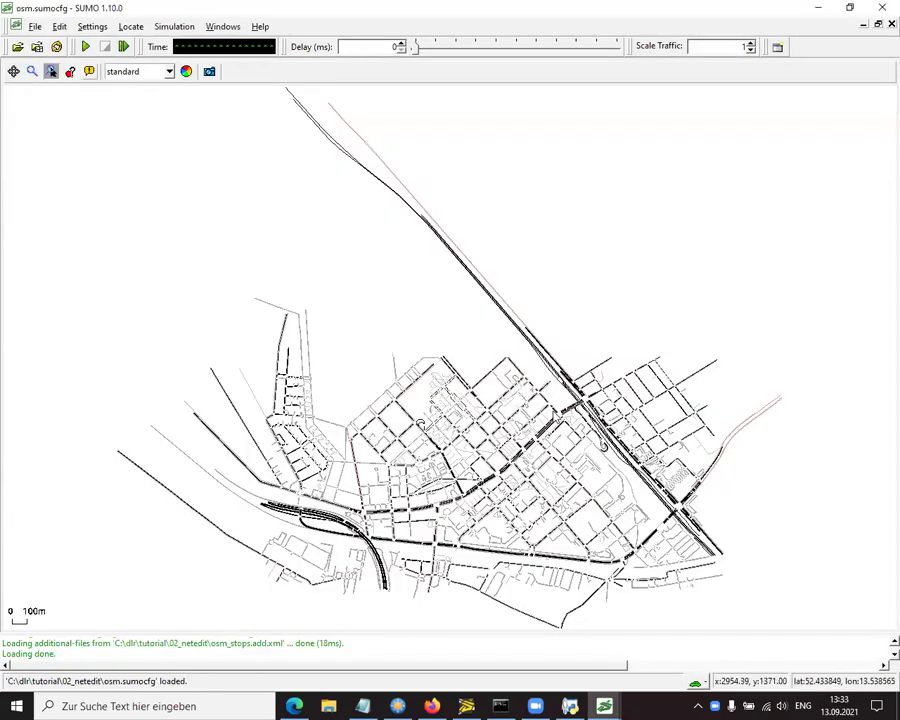
Run the simulation near the junction until traffic fills the network, stop it, and return to Chart 10
{"action": "scroll", "coordinate": [552, 394], "scroll_direction": "up", "scroll_amount": 6}
{"action": "scroll", "coordinate": [563, 309], "scroll_direction": "up", "scroll_amount": 4}
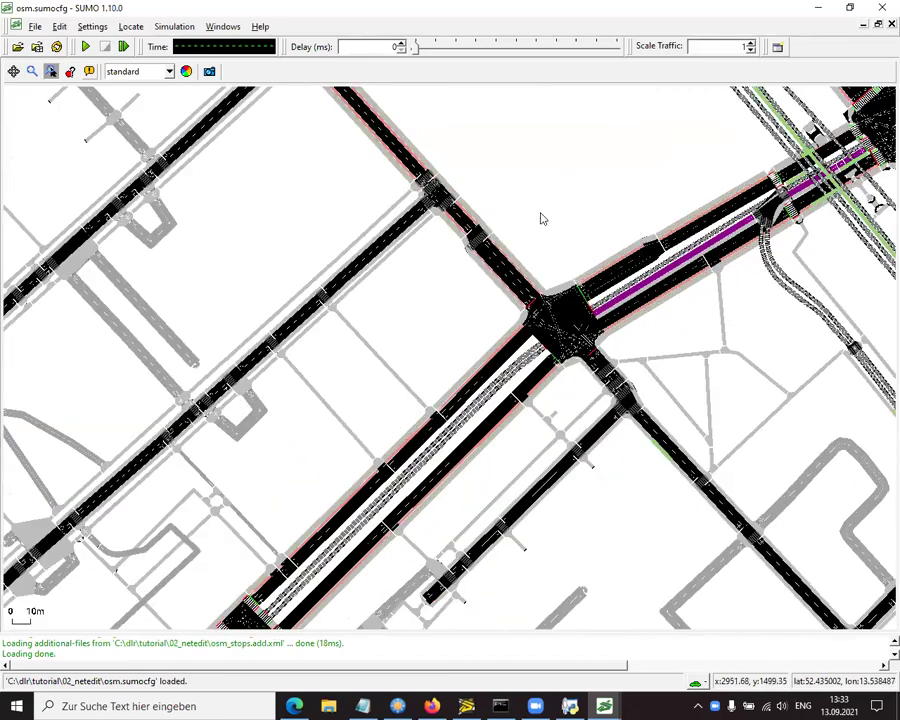
{"action": "scroll", "coordinate": [545, 285], "scroll_direction": "up", "scroll_amount": 3}
{"action": "key", "text": "ctrl+a"}
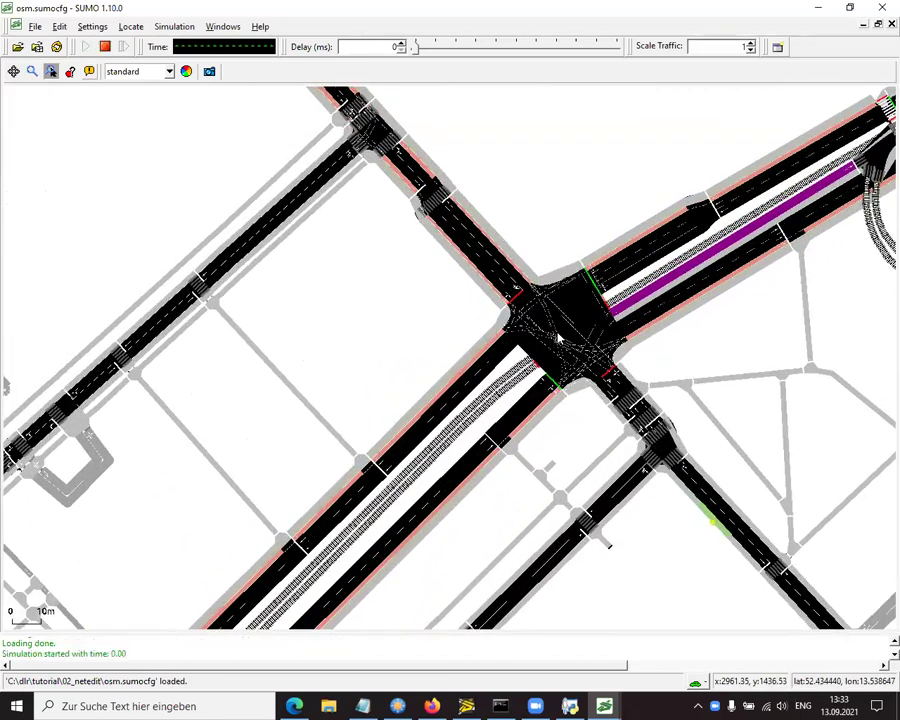
{"action": "scroll", "coordinate": [511, 256], "scroll_direction": "down", "scroll_amount": 10}
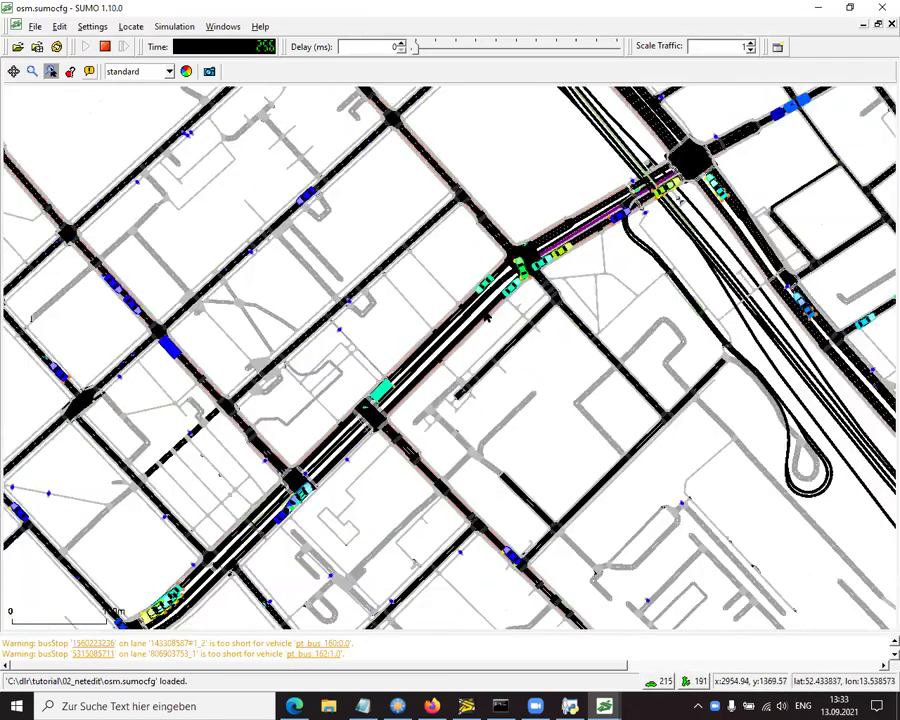
{"action": "scroll", "coordinate": [566, 316], "scroll_direction": "down", "scroll_amount": 6}
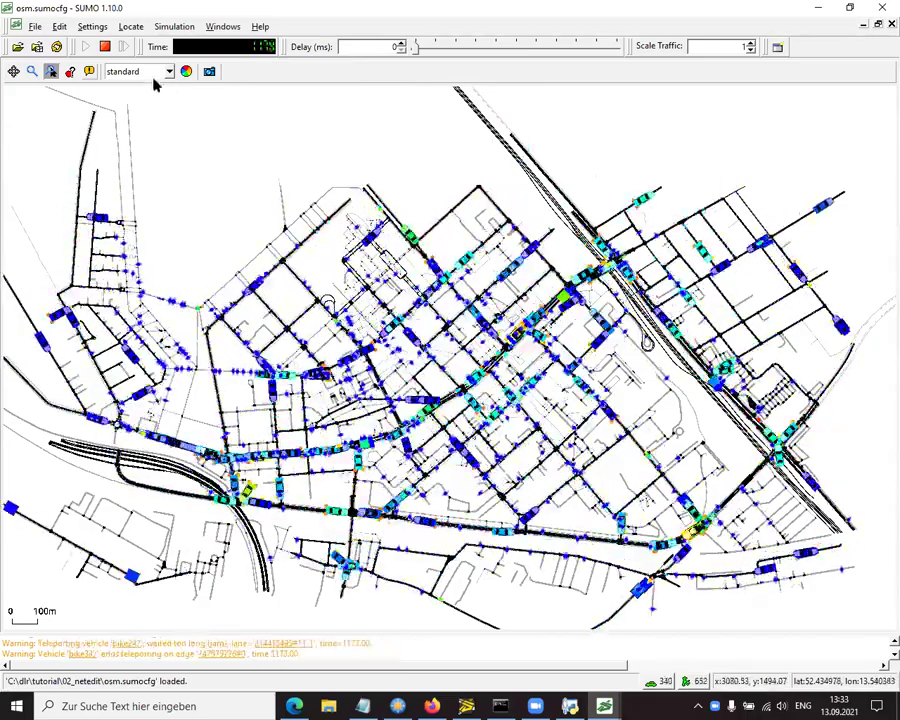
{"action": "left_click", "coordinate": [105, 47]}
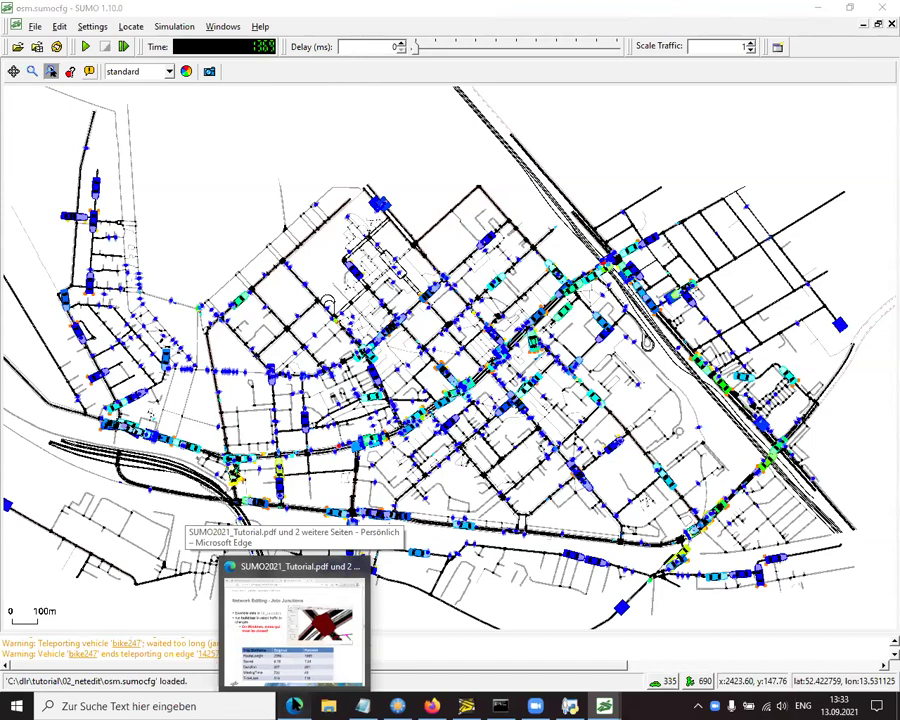
{"action": "left_click", "coordinate": [295, 707]}
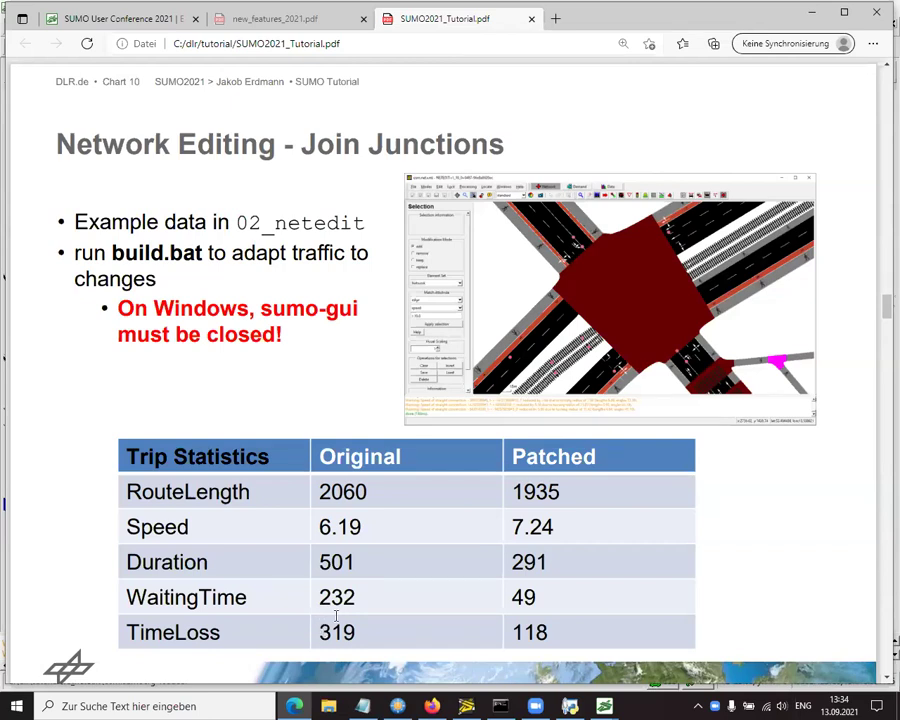
{"action": "left_click_drag", "start_coordinate": [355, 598], "coordinate": [316, 598]}
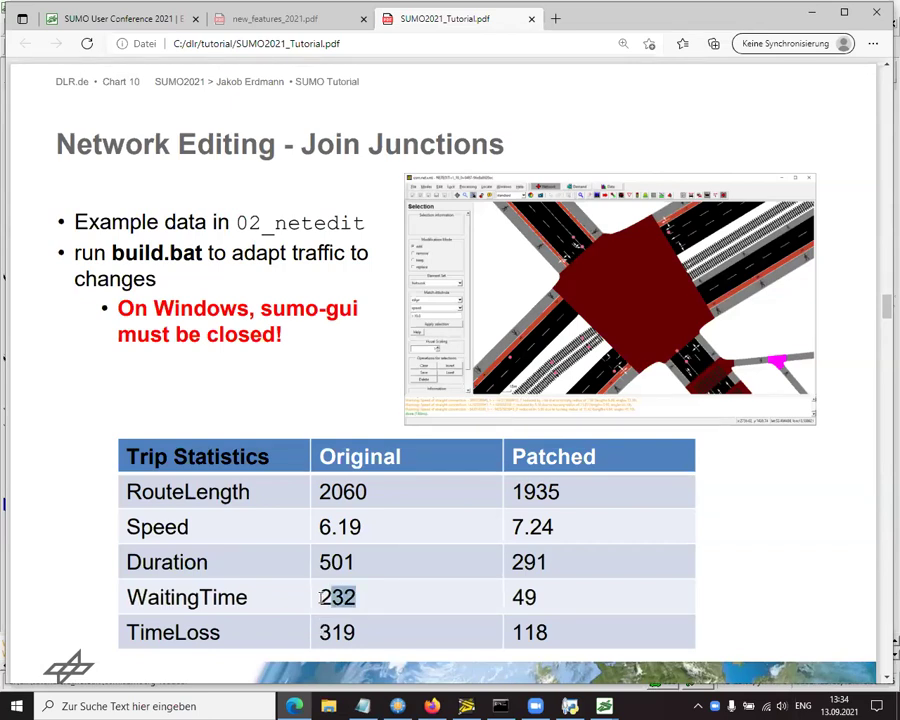
{"action": "left_click", "coordinate": [316, 598]}
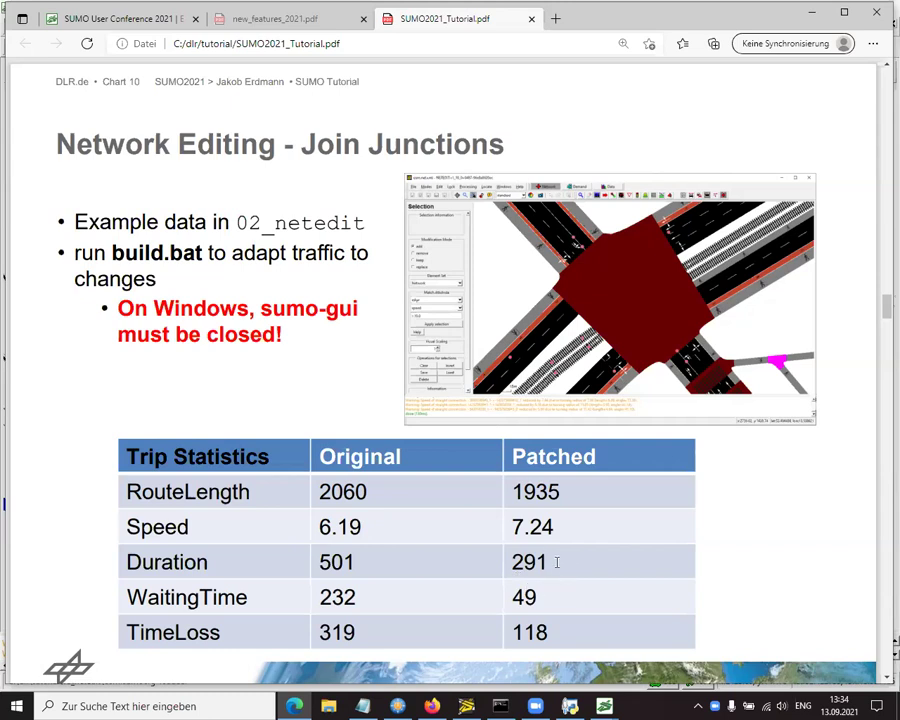
{"action": "left_click_drag", "start_coordinate": [542, 594], "coordinate": [515, 596]}
{"action": "left_click", "coordinate": [517, 596]}
Scroll the PDF down to Chart 11, Network Editing - Change traffic light layout
{"action": "scroll", "coordinate": [405, 428], "scroll_direction": "down", "scroll_amount": 5}
{"action": "scroll", "coordinate": [335, 415], "scroll_direction": "down", "scroll_amount": 1}
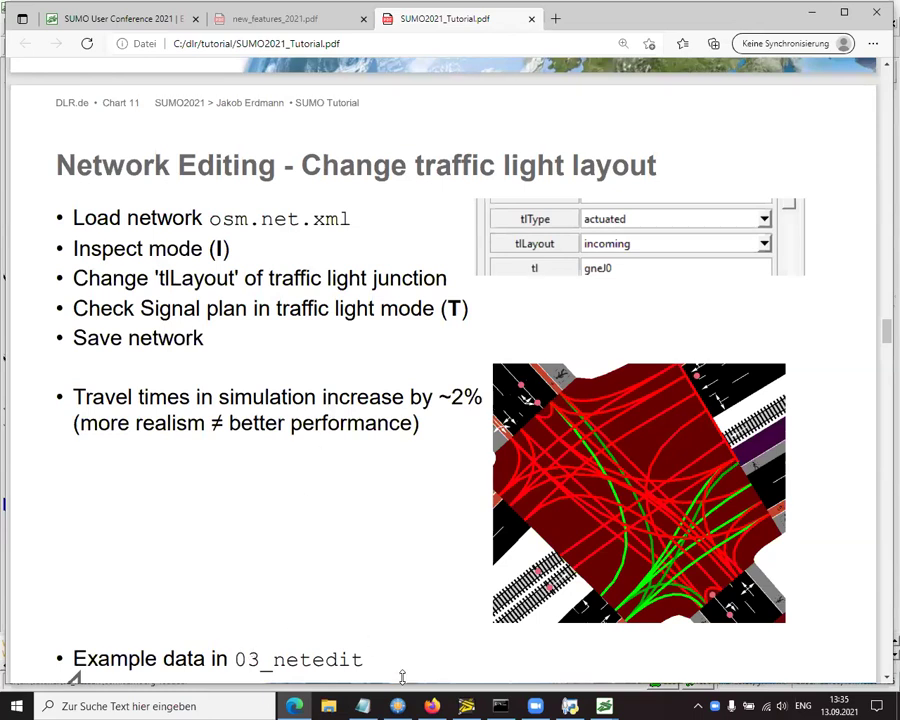
Bring NETEDIT forward with osm.net.xml and center the view on the large merged junction
{"action": "left_click", "coordinate": [466, 706]}
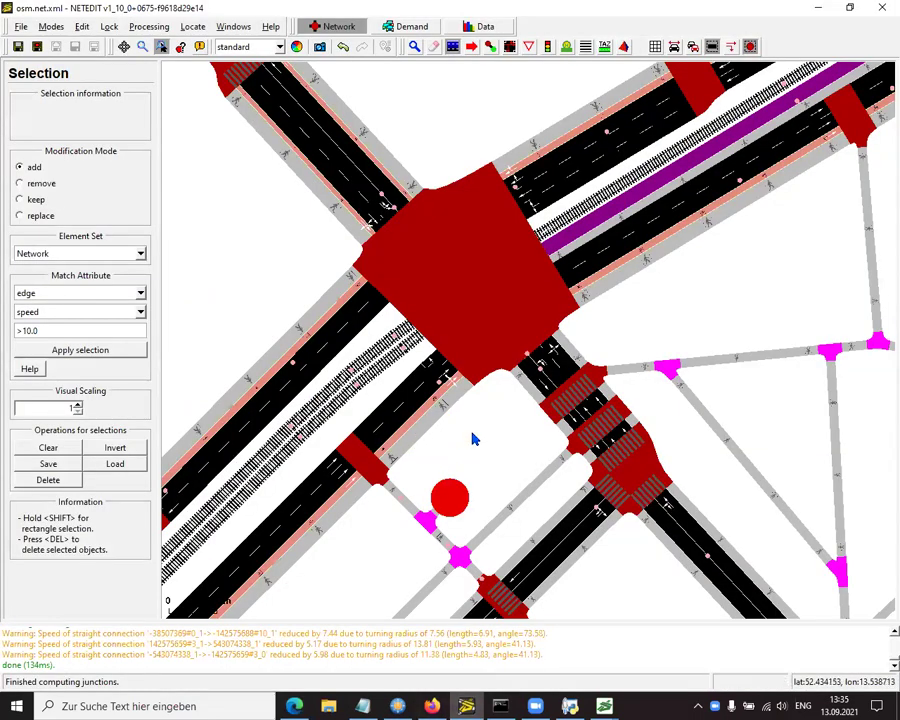
{"action": "left_click_drag", "start_coordinate": [470, 425], "coordinate": [507, 459]}
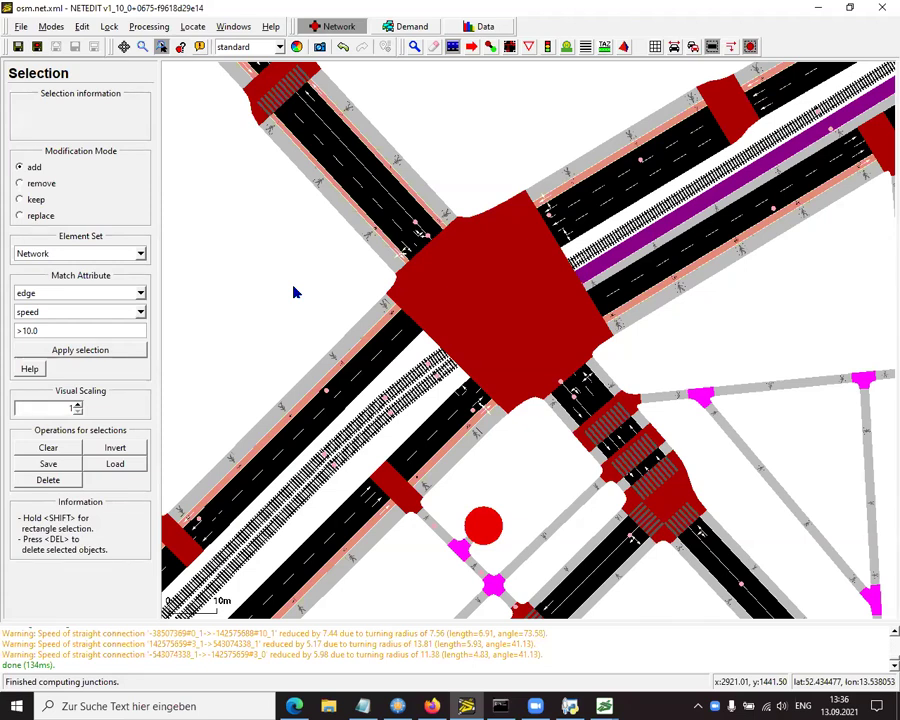
Enter Traffic light mode and load the merged junction's program 0 with its ten phases
{"action": "left_click", "coordinate": [50, 27]}
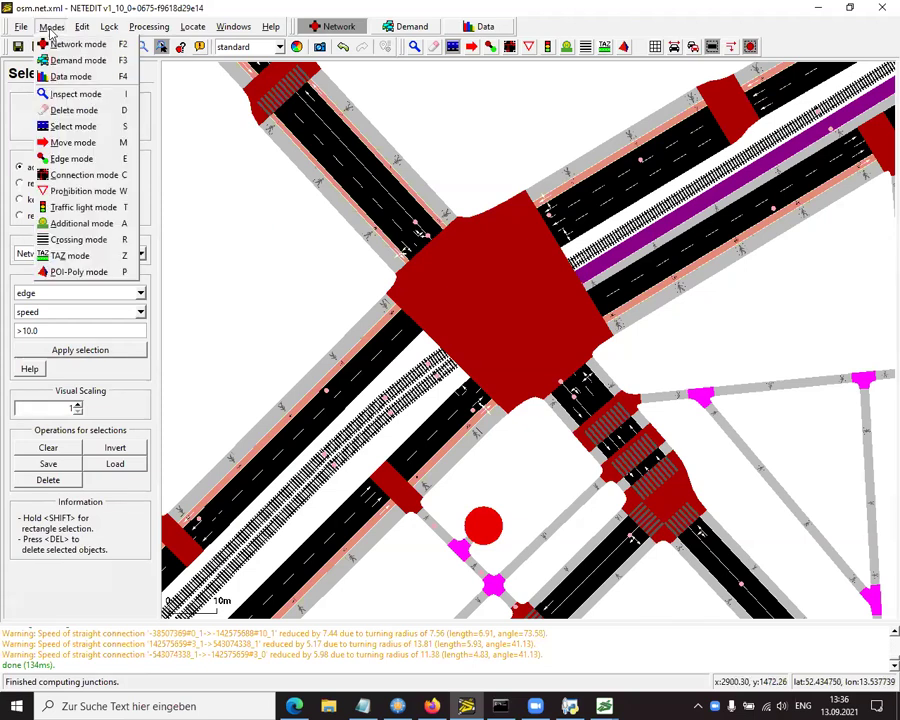
{"action": "left_click", "coordinate": [60, 212]}
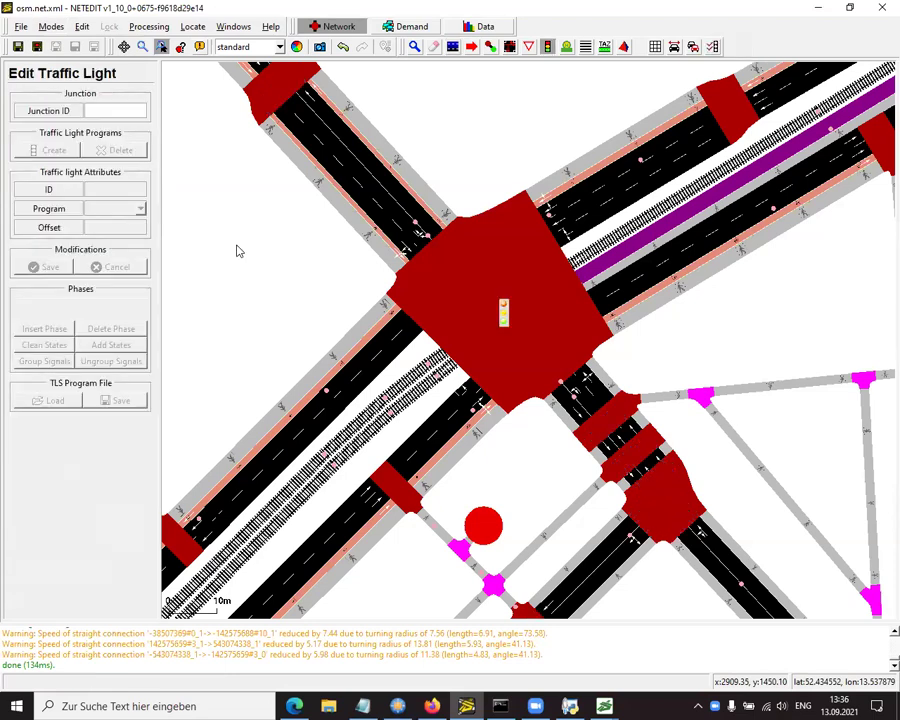
{"action": "left_click", "coordinate": [52, 27]}
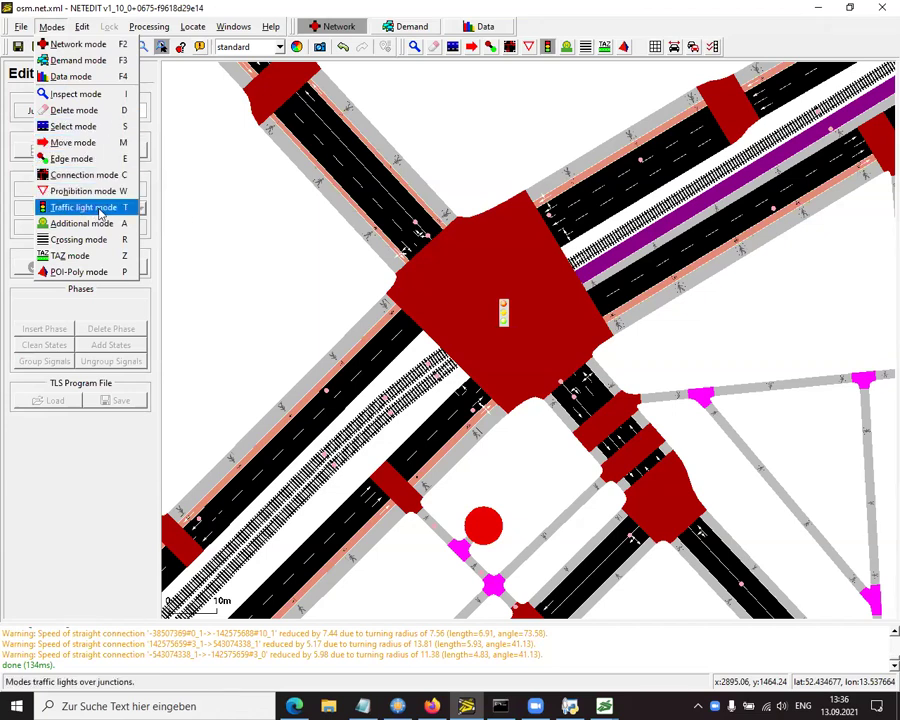
{"action": "left_click", "coordinate": [232, 272]}
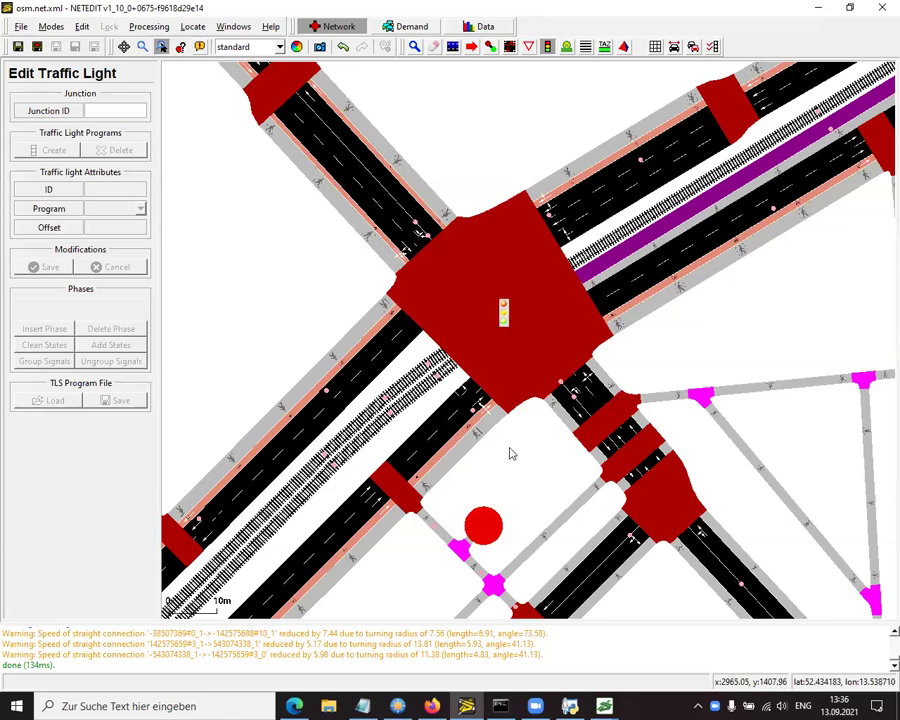
{"action": "left_click", "coordinate": [505, 312]}
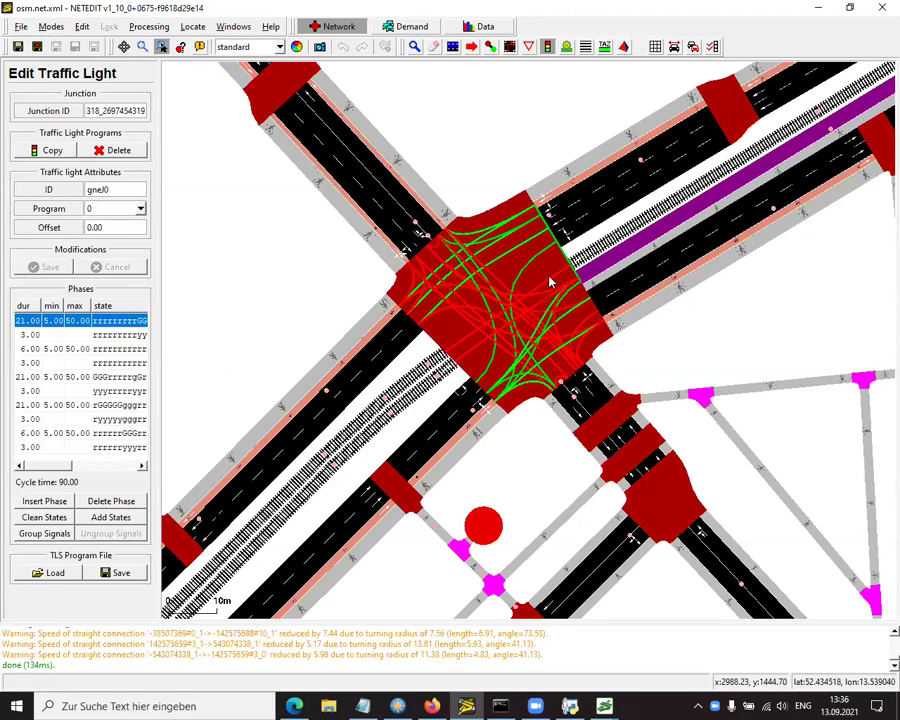
{"action": "left_click", "coordinate": [117, 341]}
{"action": "left_click", "coordinate": [117, 352]}
{"action": "left_click", "coordinate": [116, 364]}
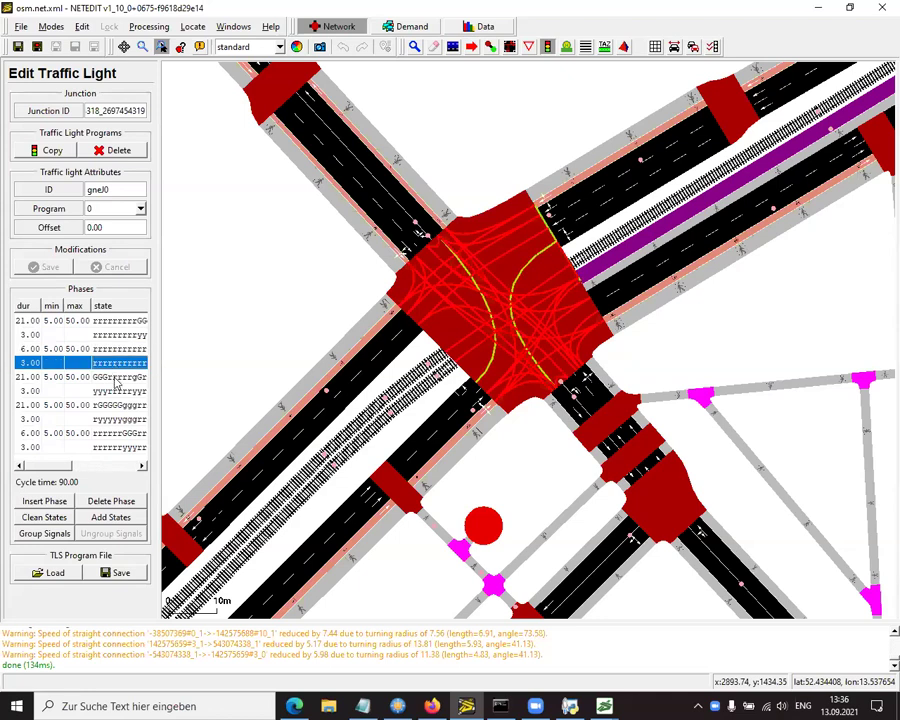
{"action": "left_click", "coordinate": [116, 377]}
{"action": "left_click", "coordinate": [116, 391]}
{"action": "left_click", "coordinate": [114, 405]}
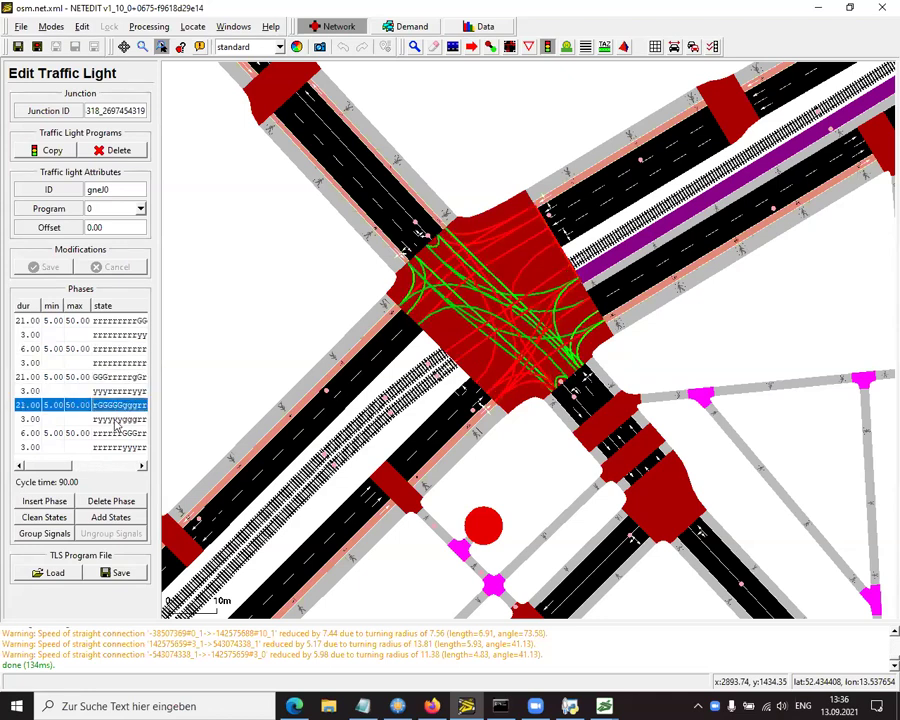
{"action": "left_click", "coordinate": [115, 419]}
{"action": "left_click", "coordinate": [115, 433]}
{"action": "left_click", "coordinate": [105, 320]}
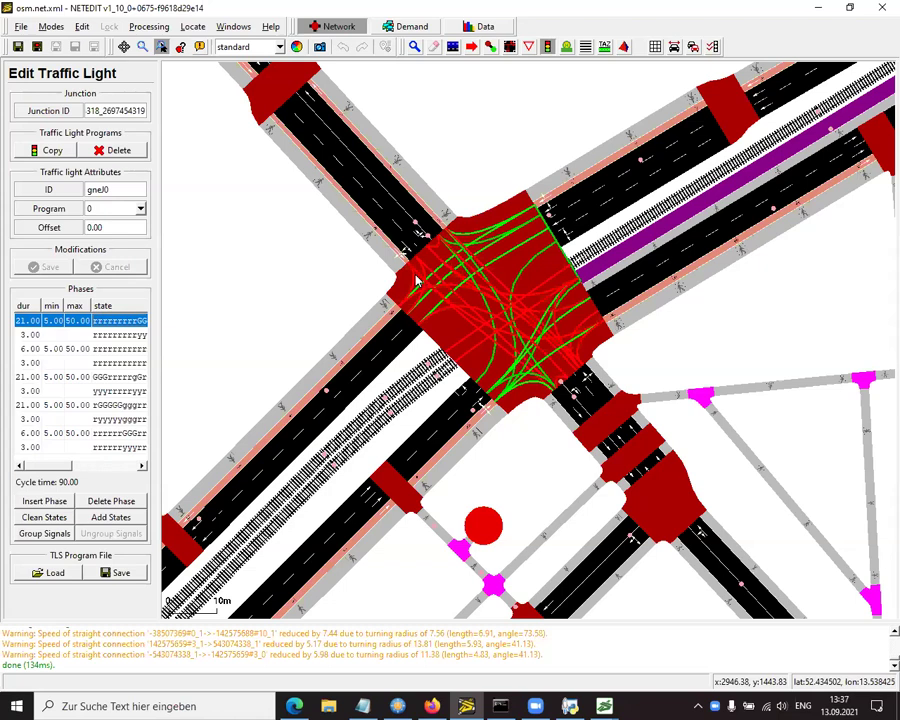
{"action": "left_click", "coordinate": [110, 349]}
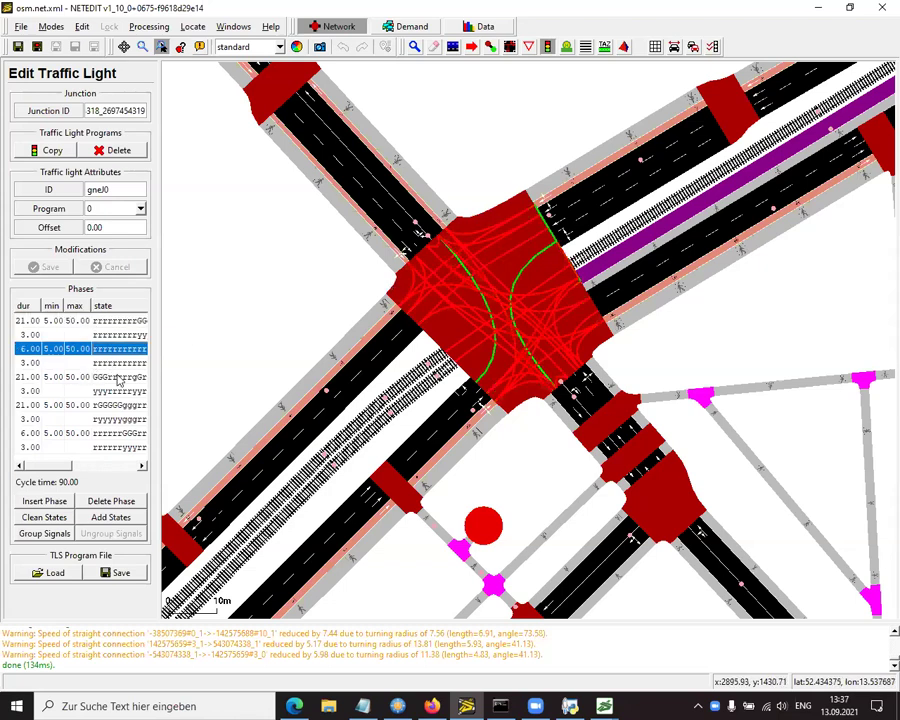
{"action": "left_click", "coordinate": [117, 378]}
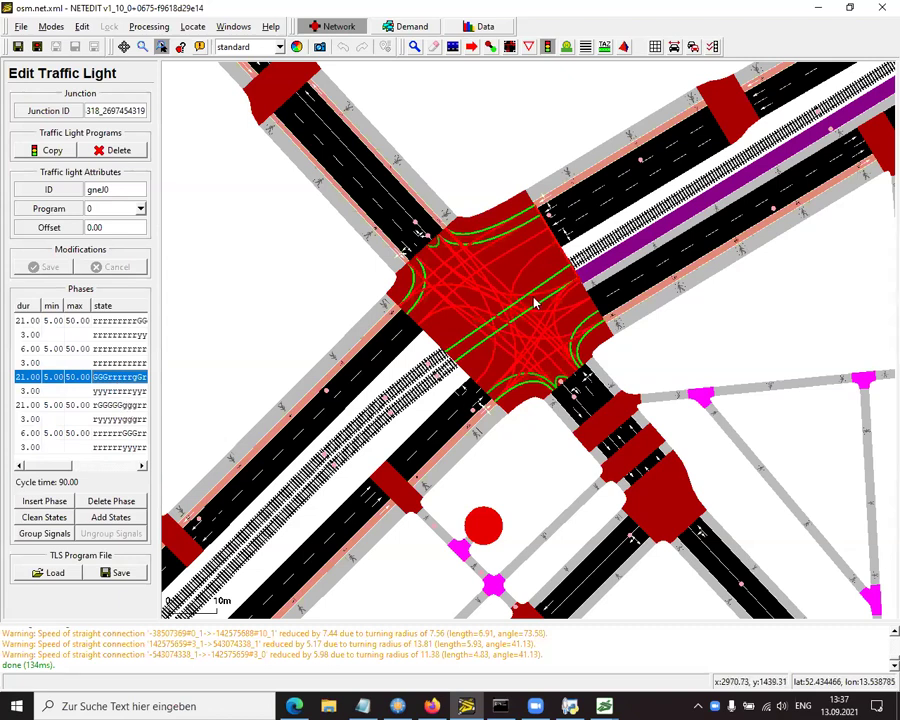
{"action": "left_click", "coordinate": [113, 405]}
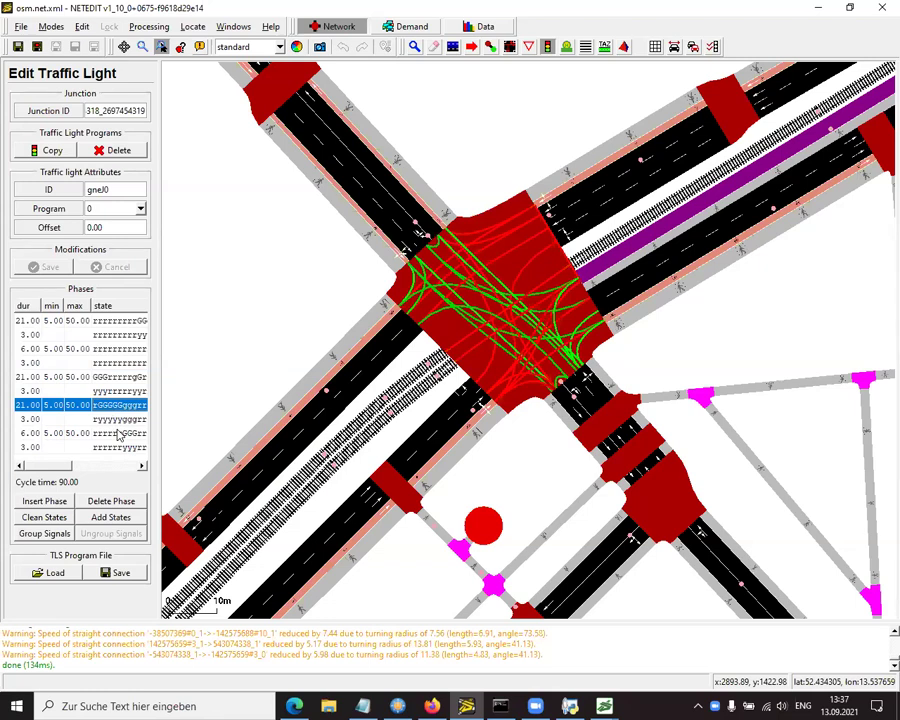
{"action": "left_click", "coordinate": [118, 434]}
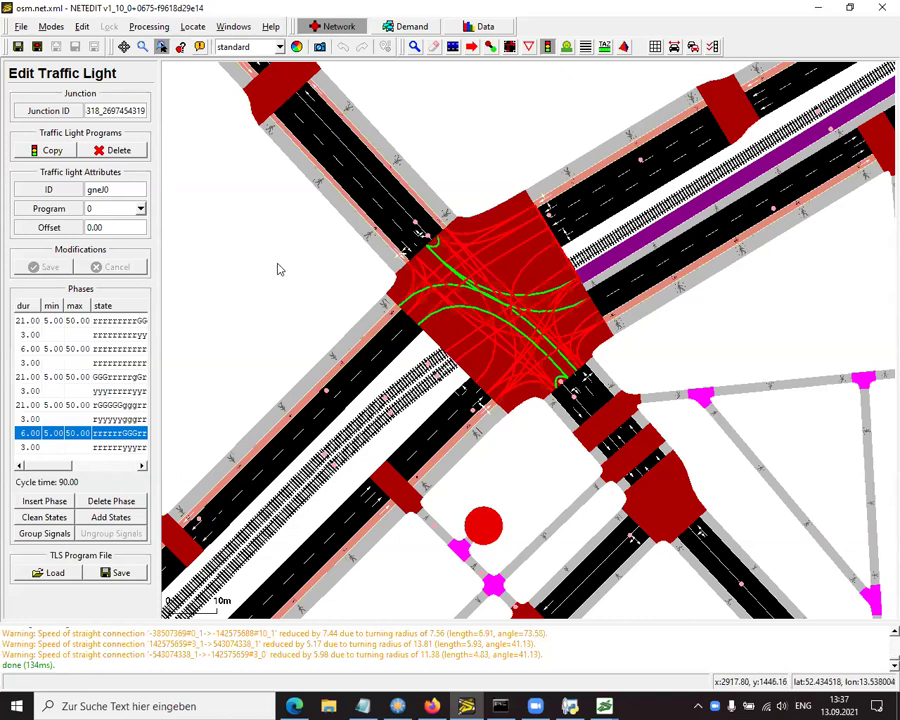
Inspect the joined junction and change its tlLayout from opposites to incoming
{"action": "key", "text": "i"}
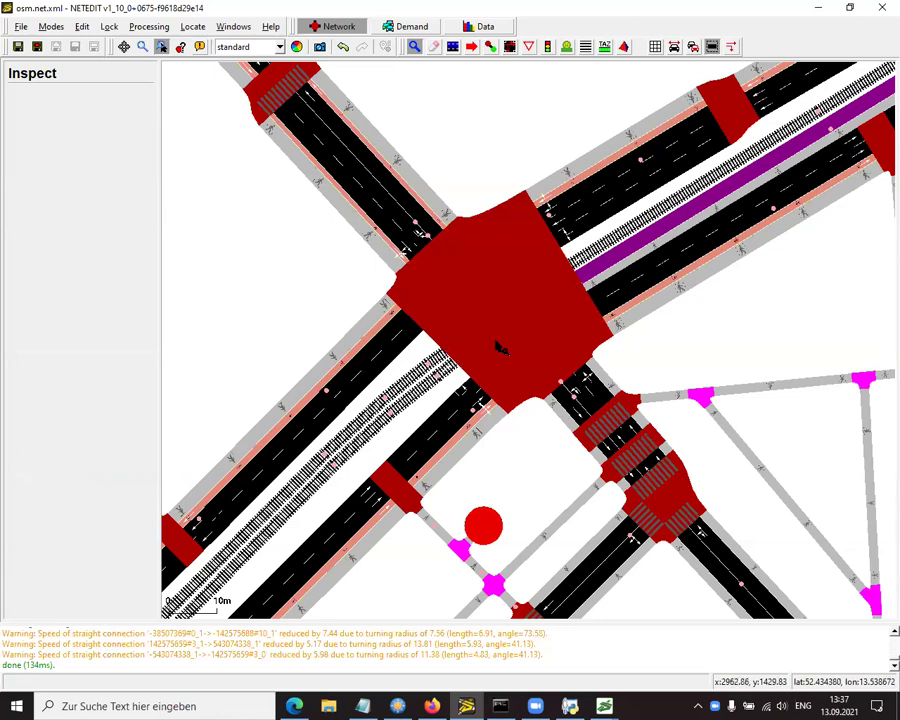
{"action": "left_click", "coordinate": [448, 345]}
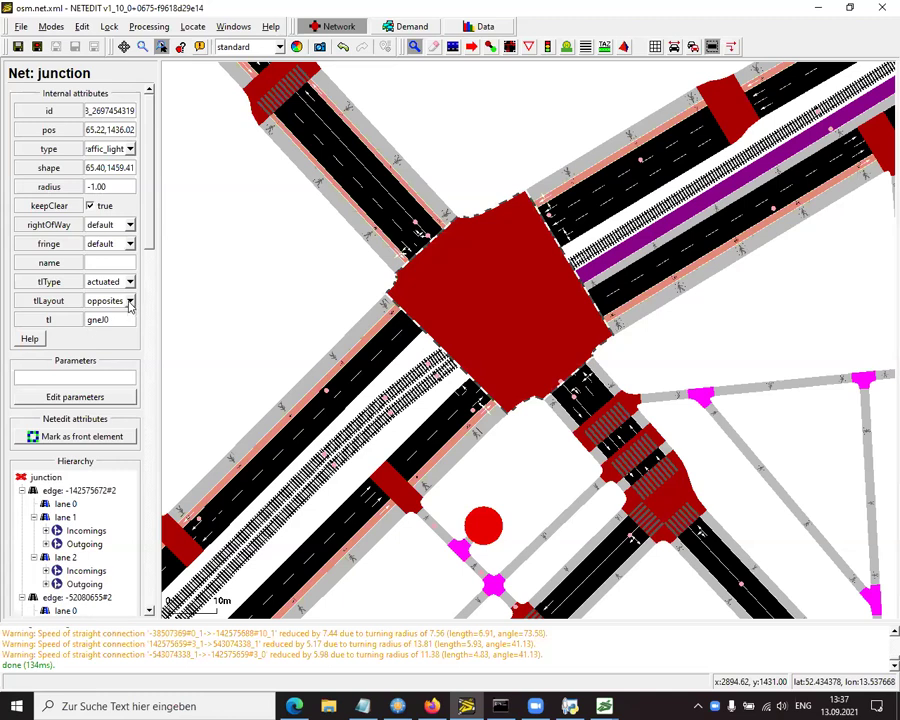
{"action": "left_click", "coordinate": [129, 304]}
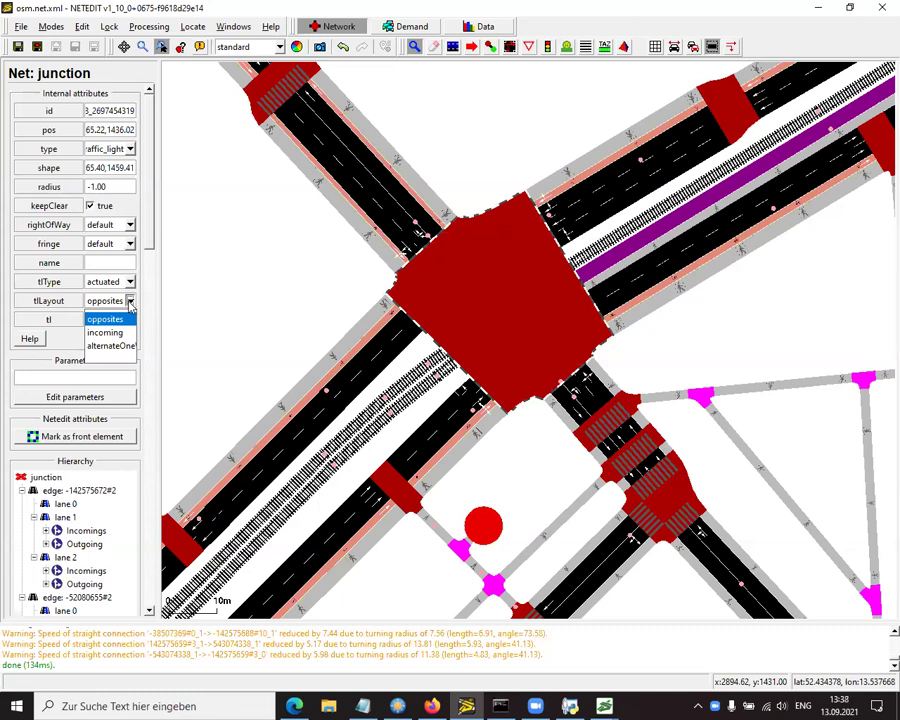
{"action": "left_click", "coordinate": [114, 333]}
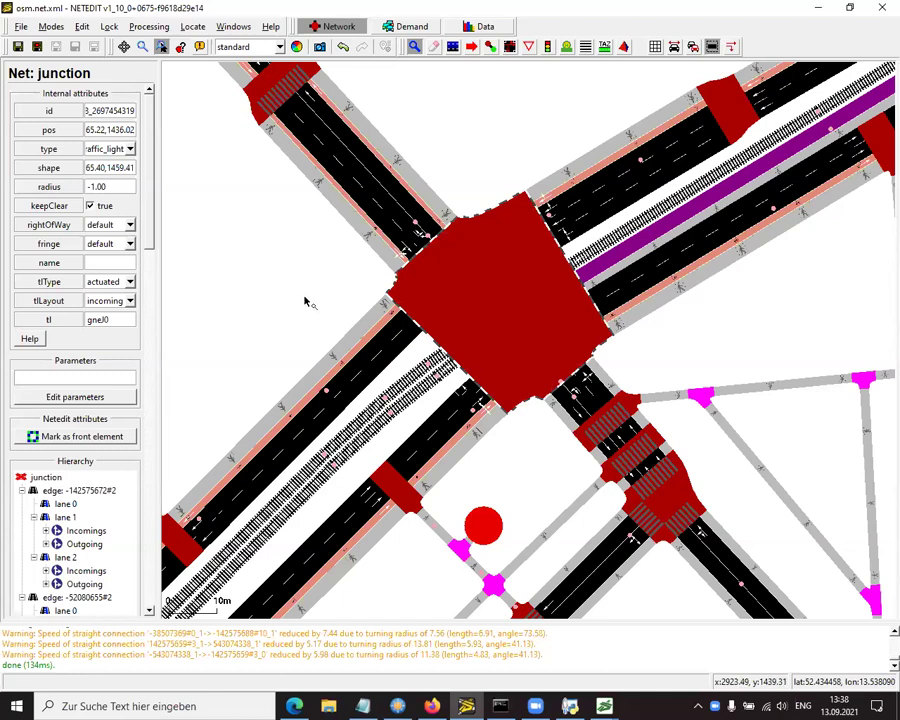
Load the junction's regenerated signal program and step through its 15-second phases
{"action": "key", "text": "t"}
{"action": "left_click", "coordinate": [465, 296]}
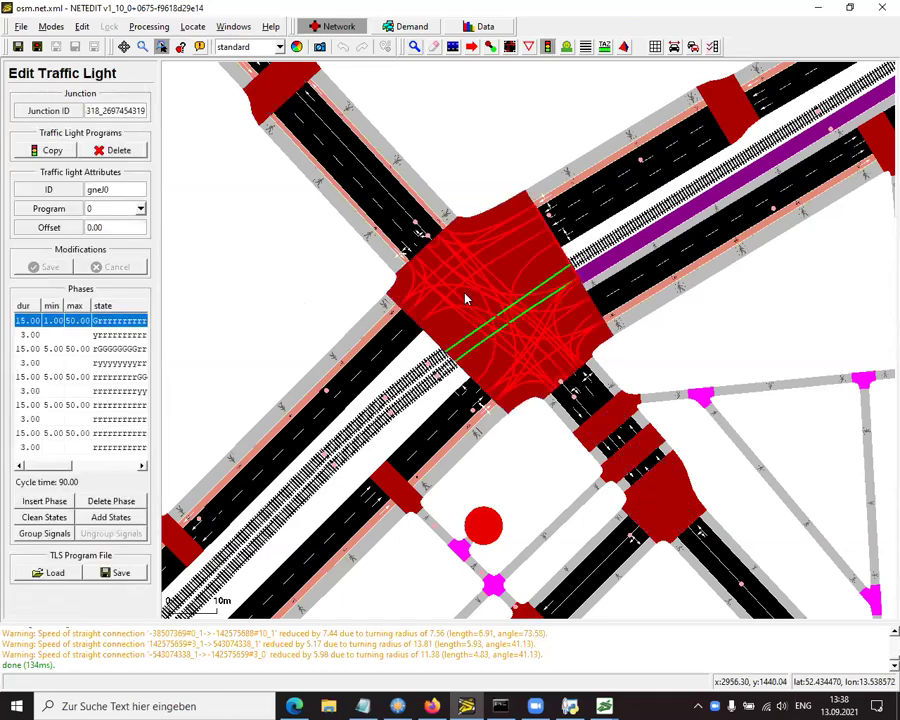
{"action": "left_click", "coordinate": [132, 349]}
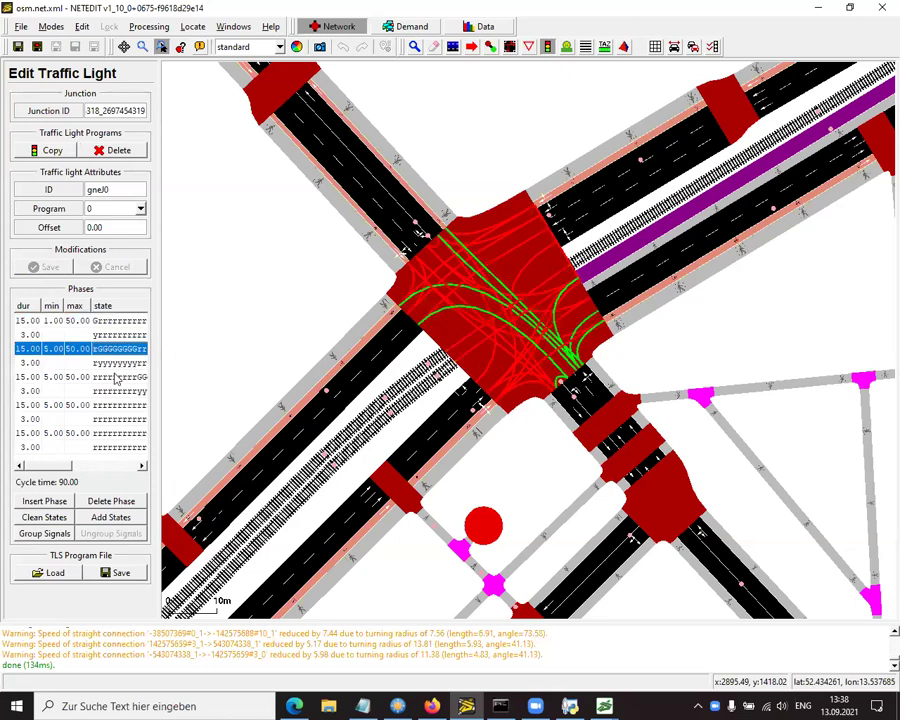
{"action": "left_click", "coordinate": [118, 377]}
{"action": "left_click", "coordinate": [112, 405]}
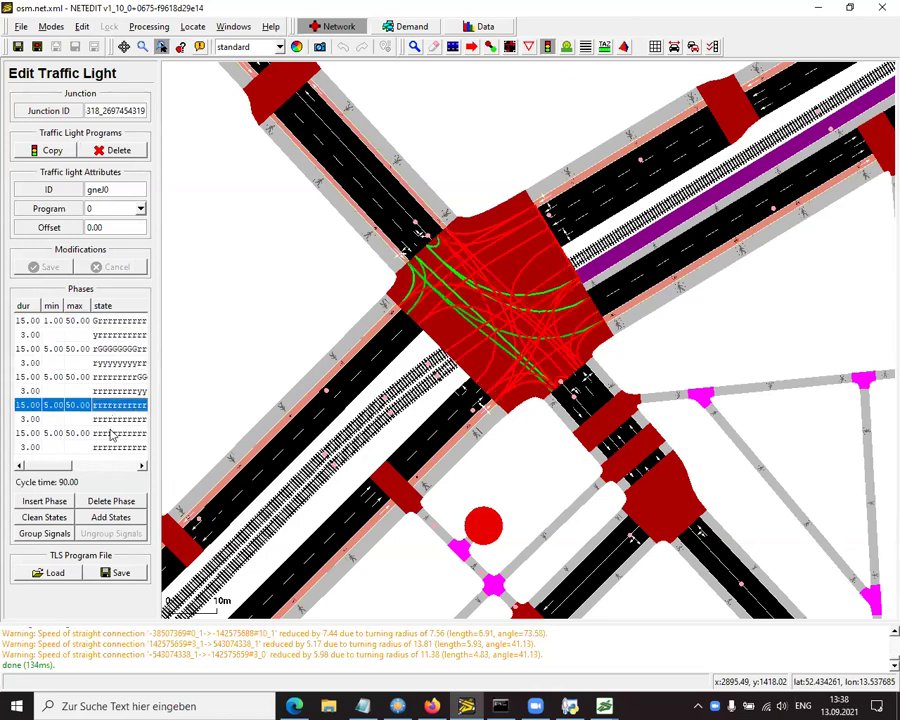
{"action": "left_click", "coordinate": [135, 433]}
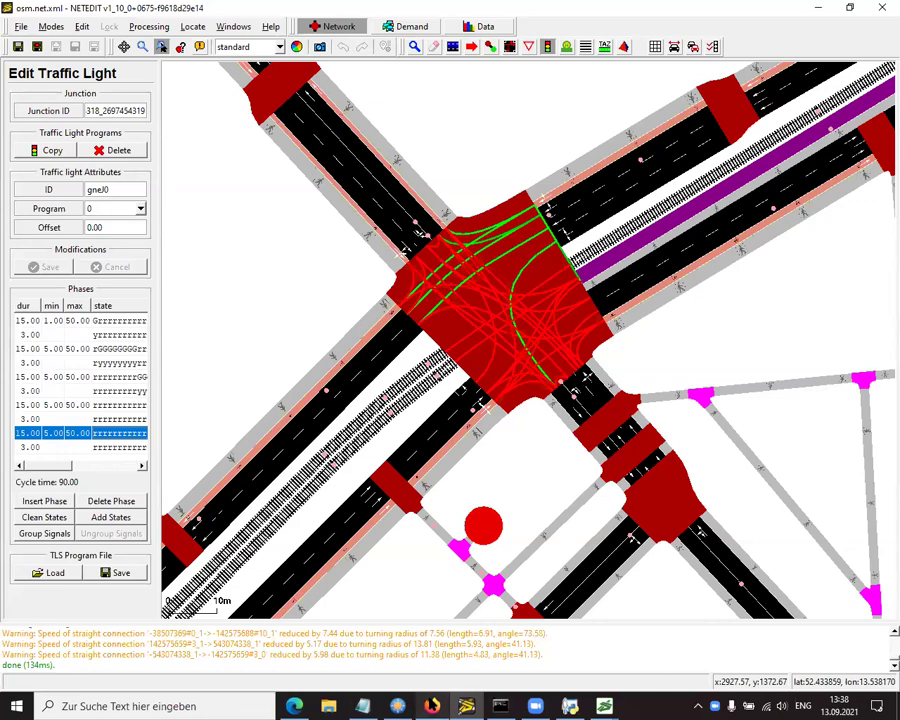
{"action": "mouse_move", "coordinate": [432, 706]}
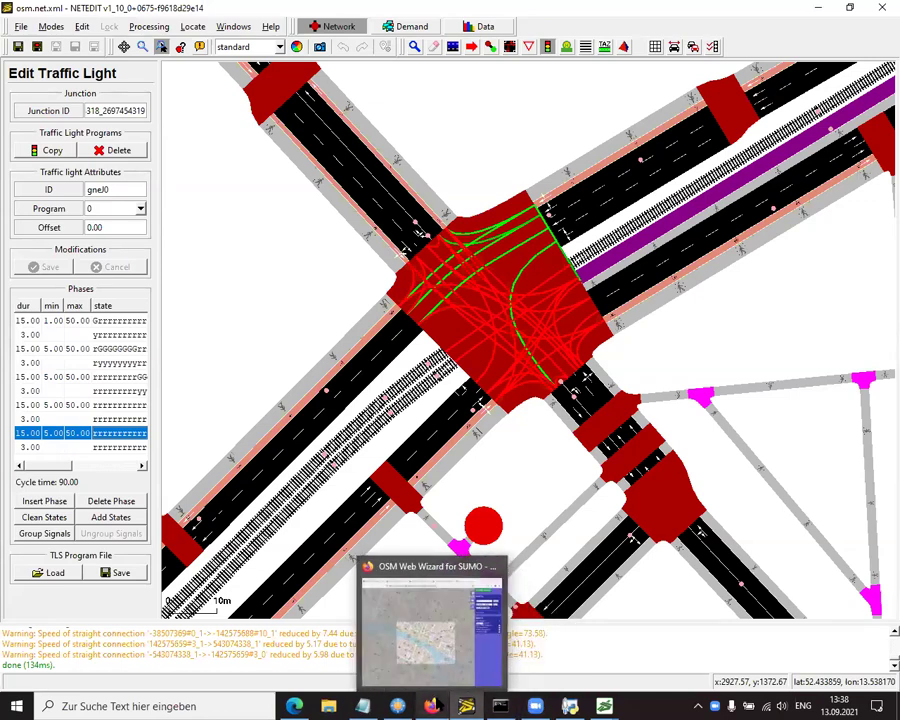
Go up to C:\dlr\tutorial in FreeCommander and open the 03_netedit folder
{"action": "left_click", "coordinate": [432, 706]}
{"action": "key", "text": "alt+Tab"}
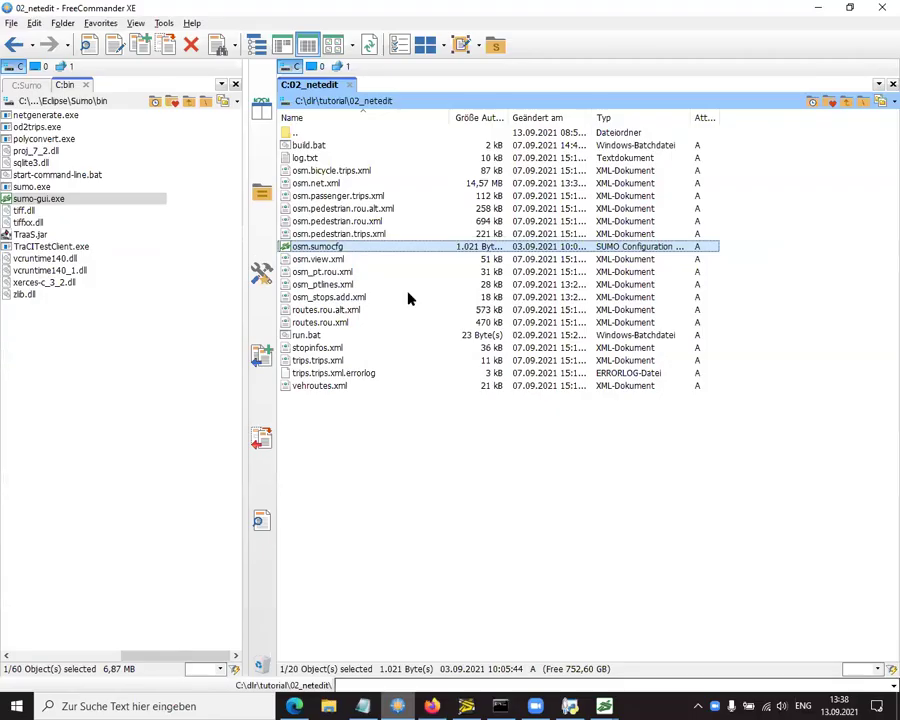
{"action": "double_click", "coordinate": [314, 137]}
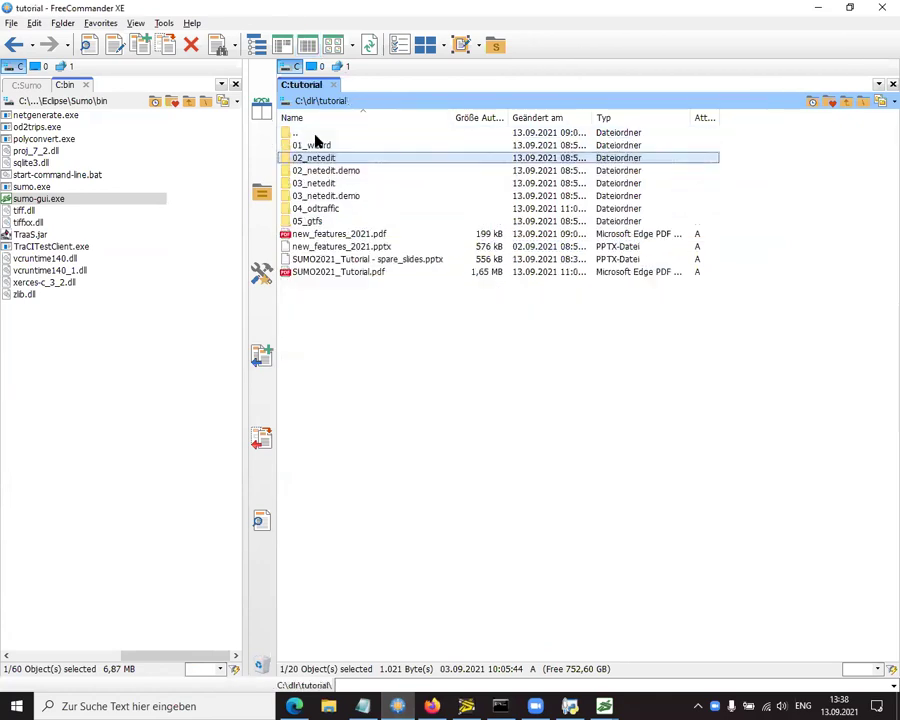
{"action": "left_click", "coordinate": [341, 182]}
{"action": "double_click", "coordinate": [341, 182]}
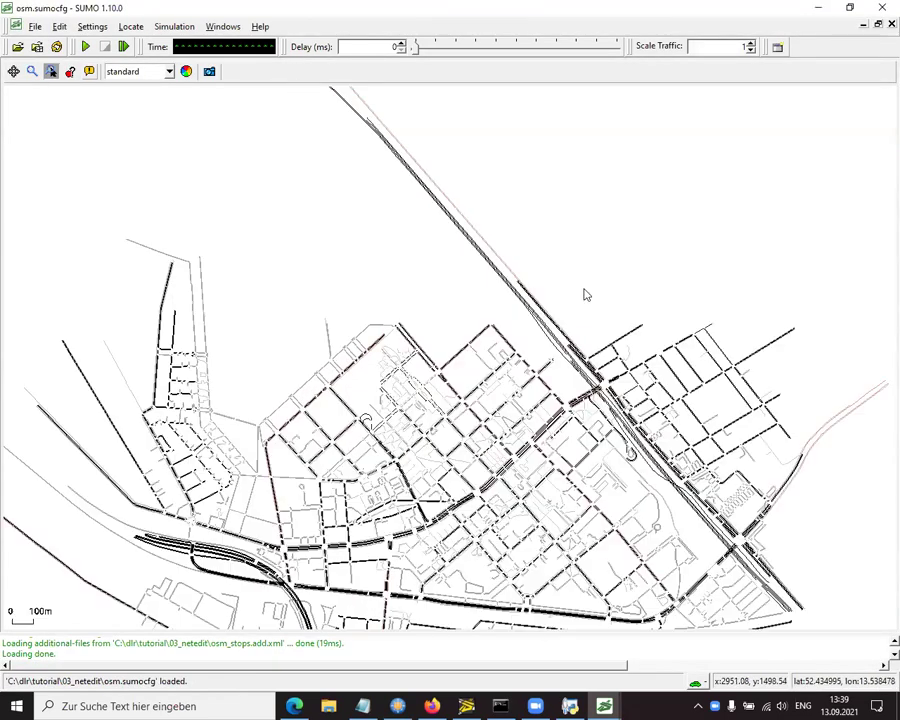
{"action": "scroll", "coordinate": [637, 355], "scroll_direction": "up", "scroll_amount": 10}
Run the 03_netedit scenario slowed to about 47 ms delay at the junction, then stop it
{"action": "key", "text": "ctrl+a"}
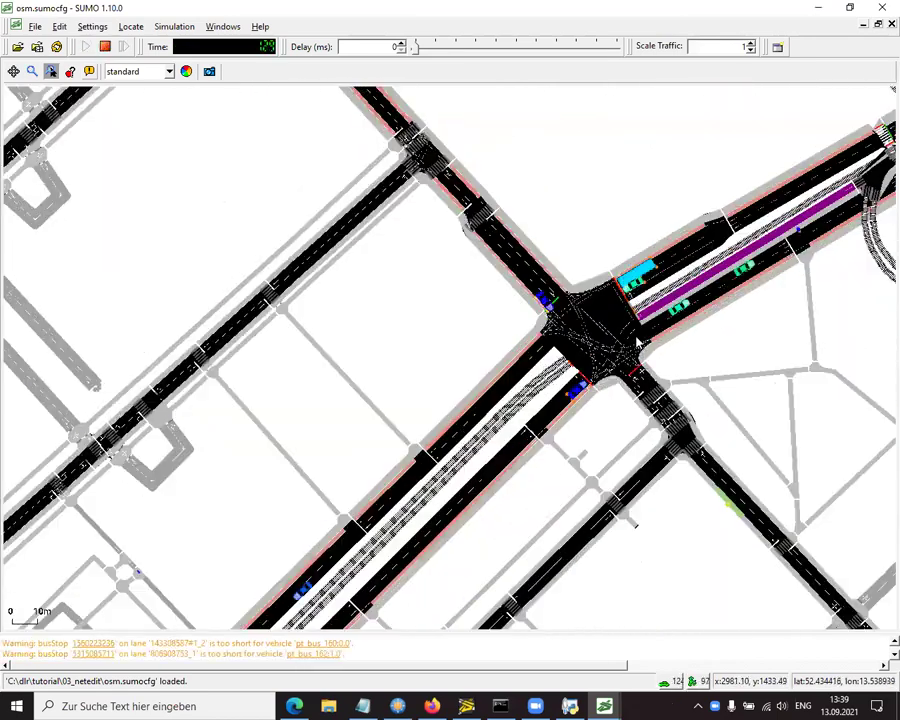
{"action": "scroll", "coordinate": [630, 336], "scroll_direction": "down", "scroll_amount": 1}
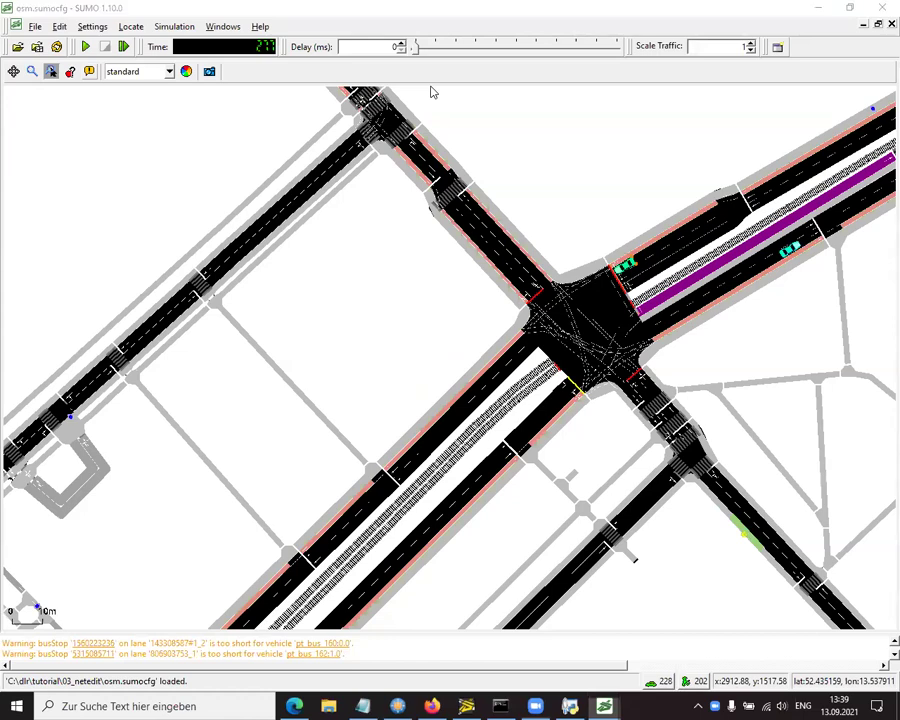
{"action": "left_click_drag", "start_coordinate": [418, 54], "coordinate": [446, 60]}
{"action": "key", "text": "ctrl+a"}
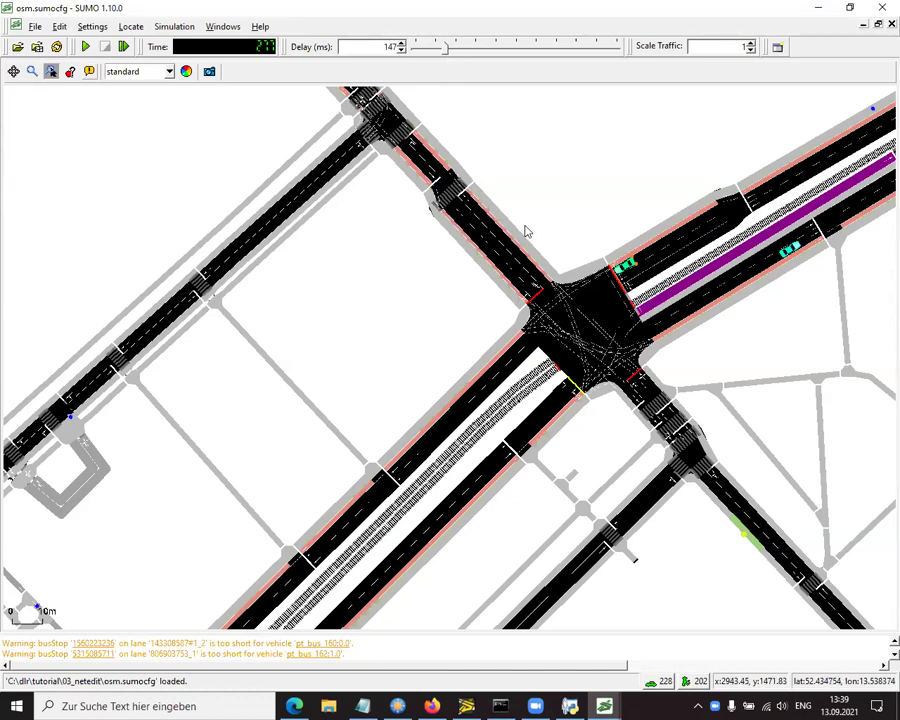
{"action": "scroll", "coordinate": [645, 290], "scroll_direction": "up", "scroll_amount": 2}
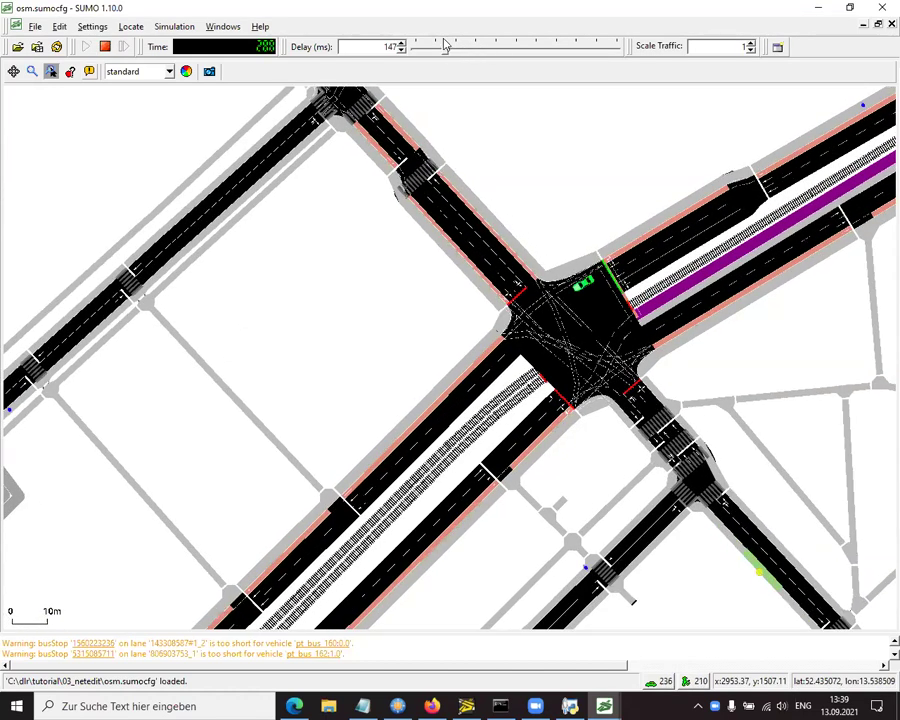
{"action": "left_click_drag", "start_coordinate": [446, 47], "coordinate": [420, 55]}
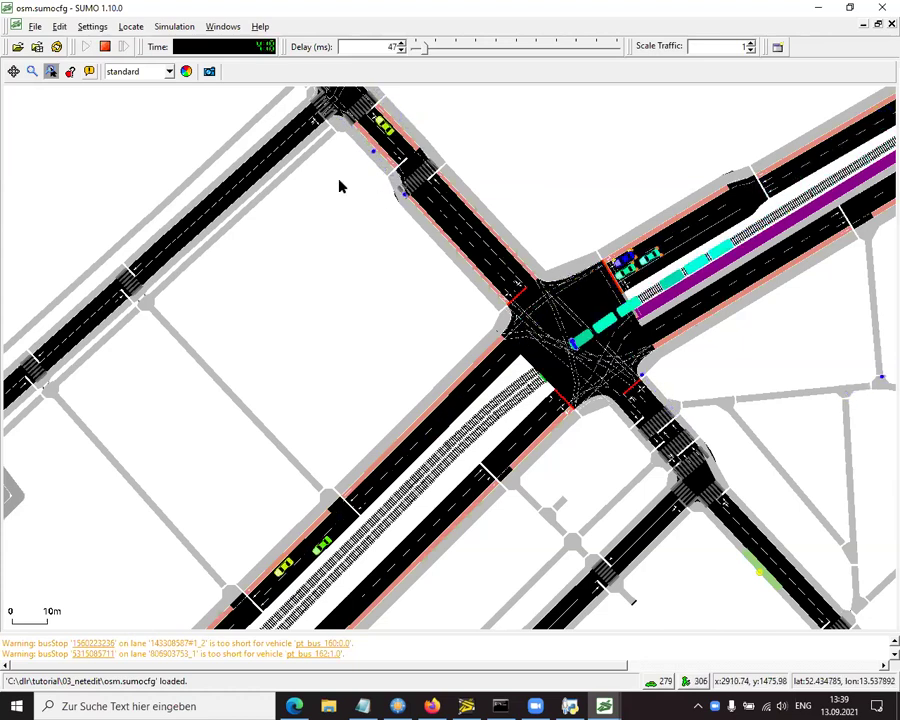
{"action": "left_click", "coordinate": [104, 47]}
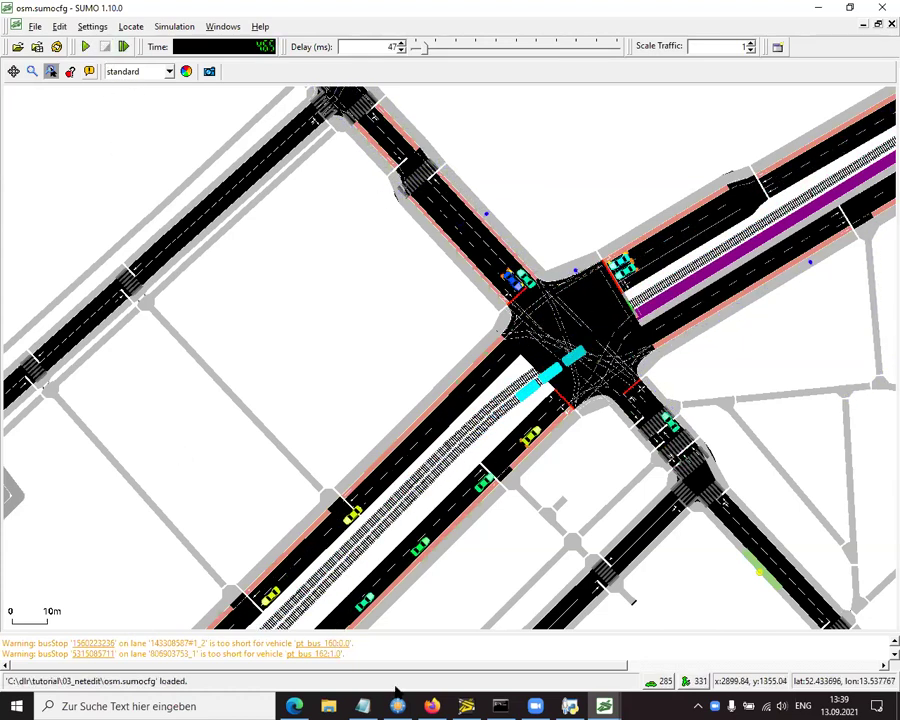
Scroll the PDF back to the Join Junctions slide's Original versus Patched Trip Statistics table
{"action": "left_click", "coordinate": [294, 706]}
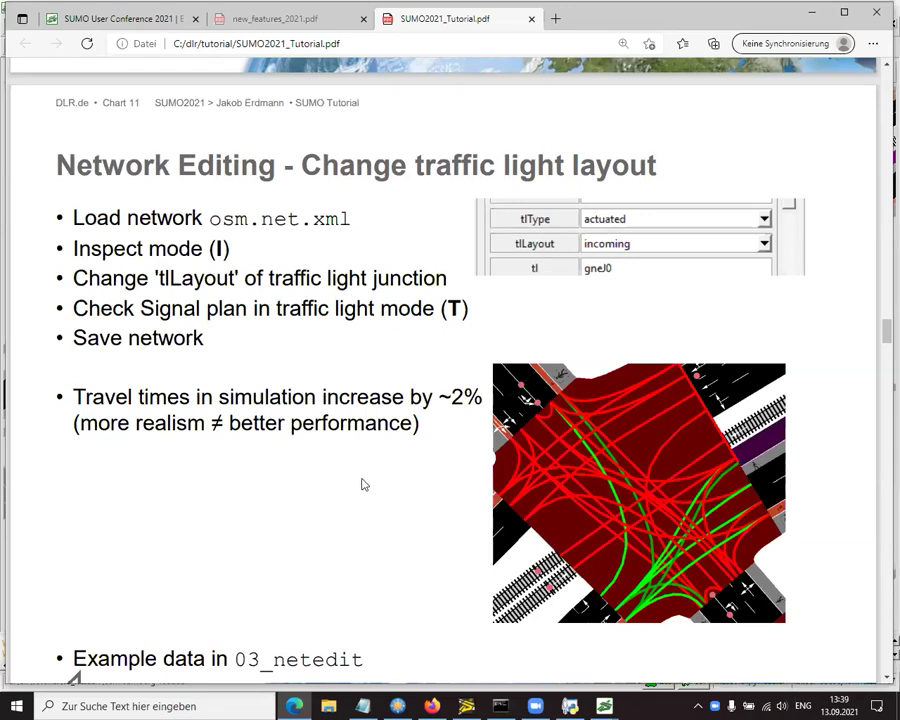
{"action": "scroll", "coordinate": [366, 483], "scroll_direction": "up", "scroll_amount": 5}
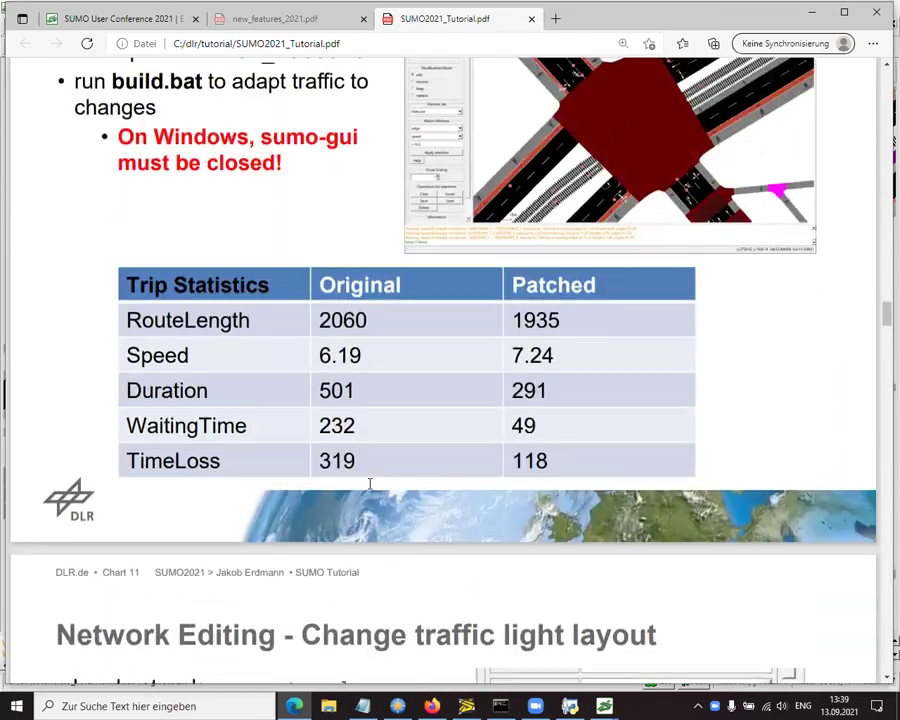
{"action": "scroll", "coordinate": [369, 483], "scroll_direction": "up", "scroll_amount": 1}
{"action": "left_click", "coordinate": [500, 706]}
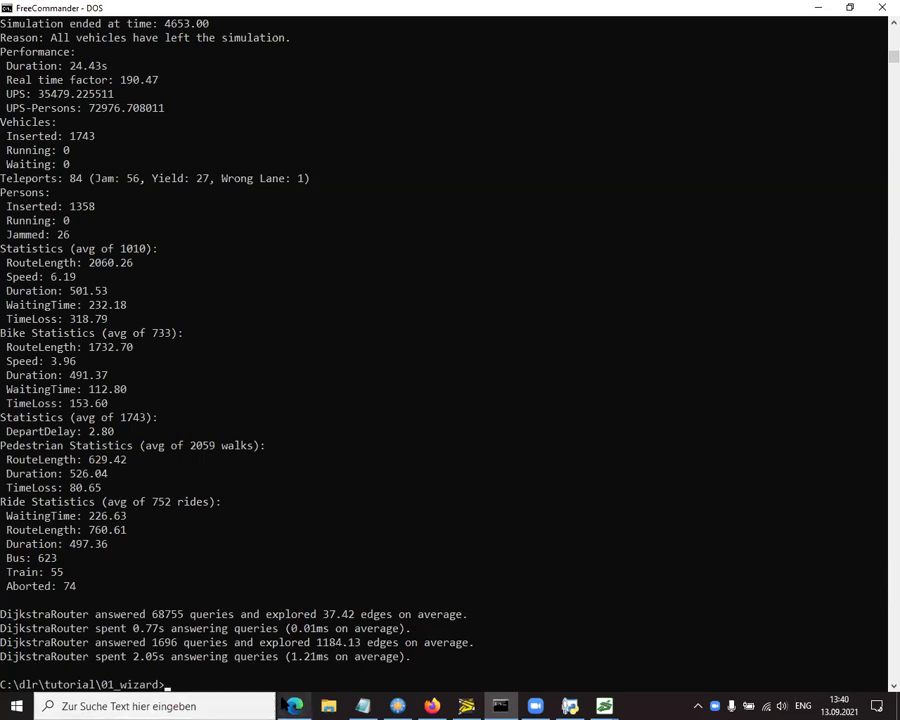
Recall the 'sumo -c osm.sumocfg' command at the console prompt
{"action": "key", "text": "Up"}
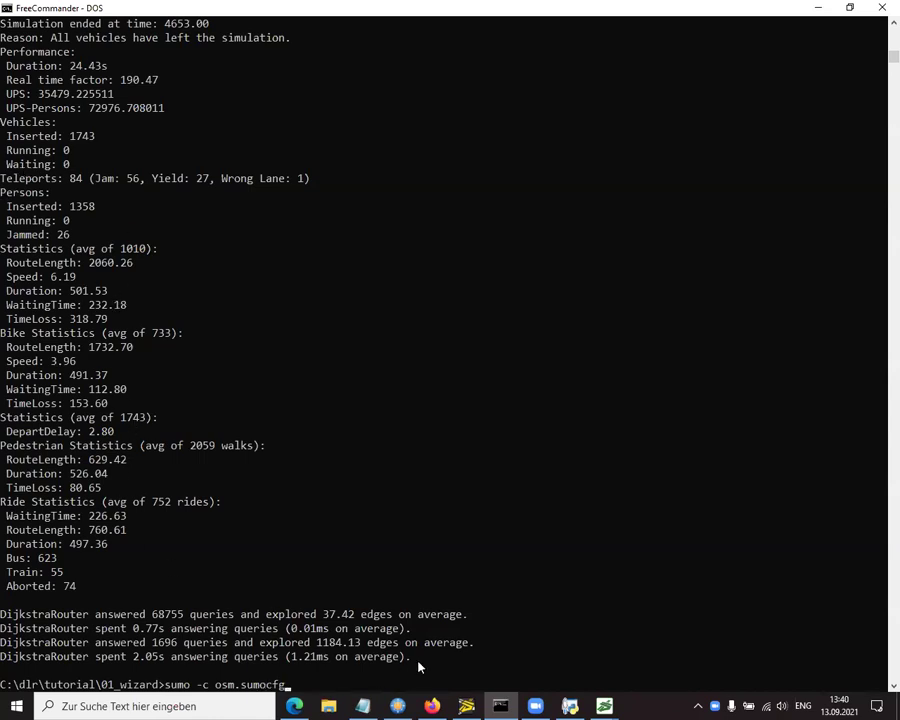
Advance the tutorial PDF to Chart 12, Indirect Bicycle Turns, then return to NETEDIT
{"action": "left_click", "coordinate": [294, 706]}
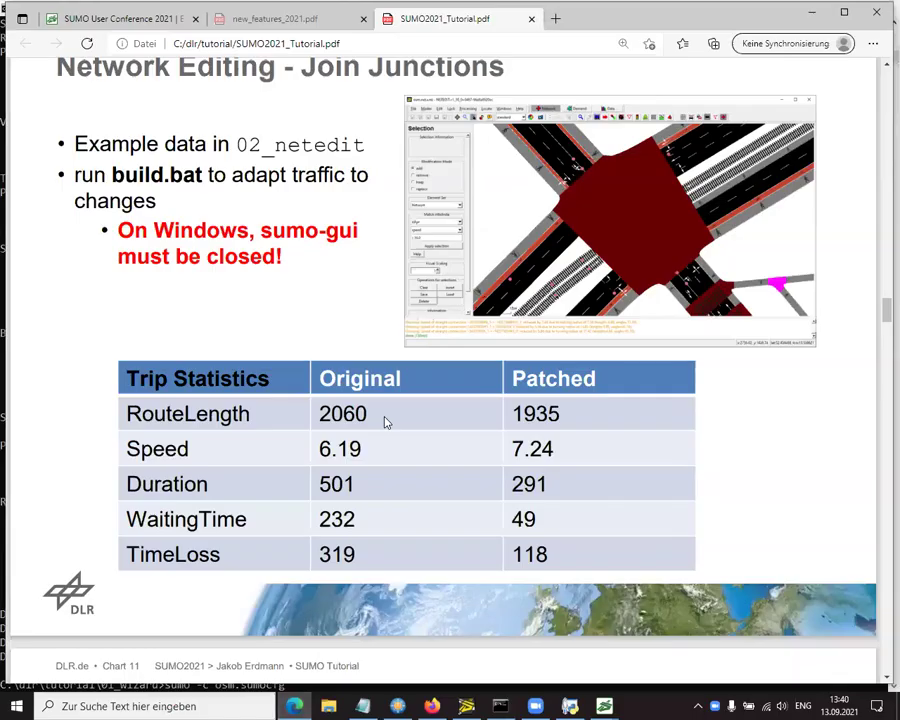
{"action": "scroll", "coordinate": [386, 422], "scroll_direction": "down", "scroll_amount": 5}
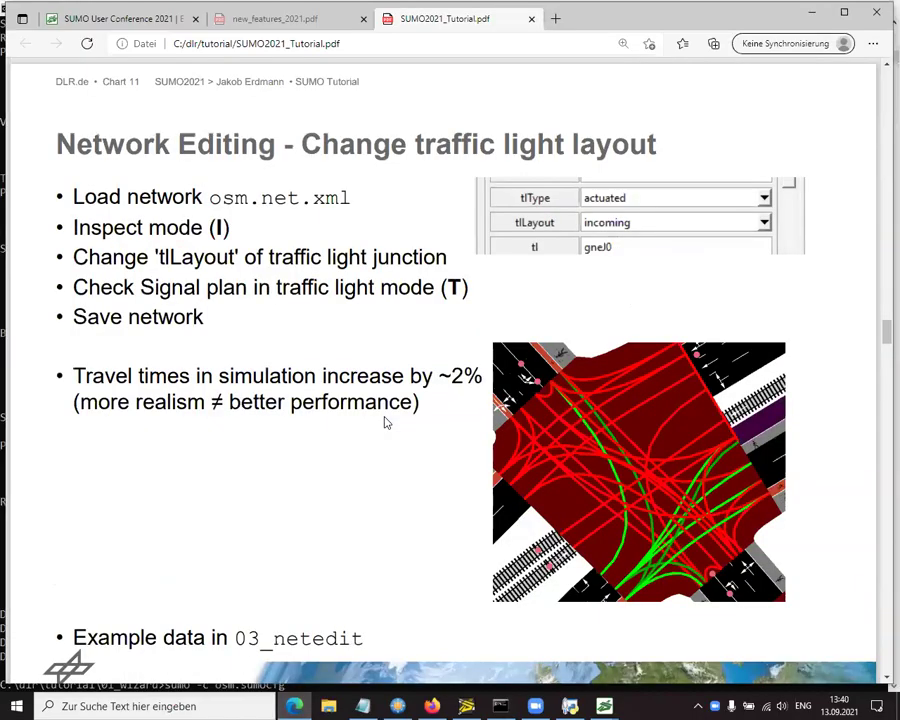
{"action": "scroll", "coordinate": [406, 372], "scroll_direction": "down", "scroll_amount": 5}
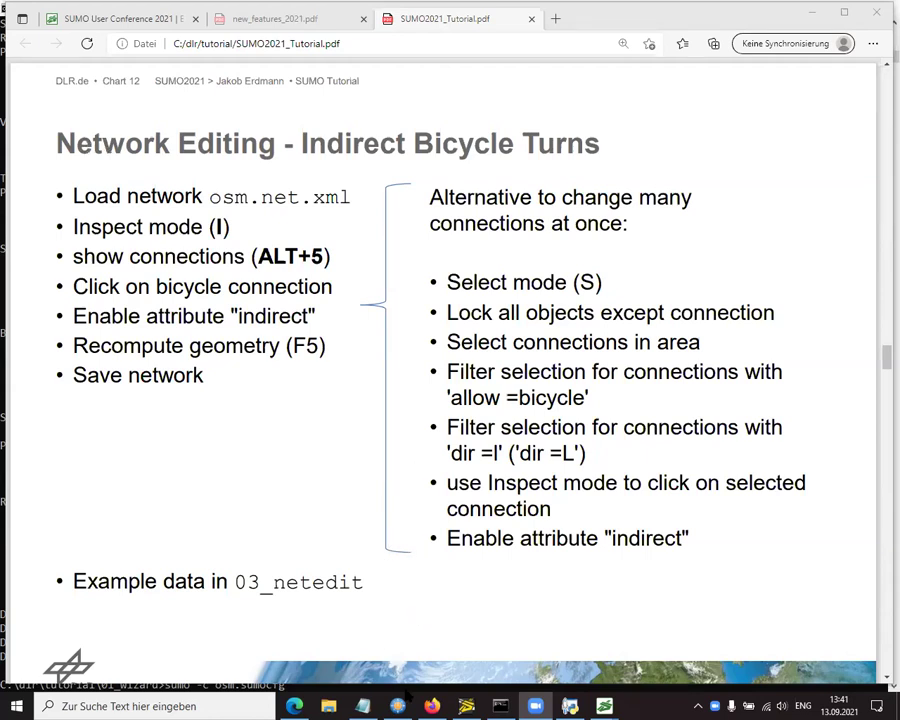
{"action": "left_click", "coordinate": [466, 706]}
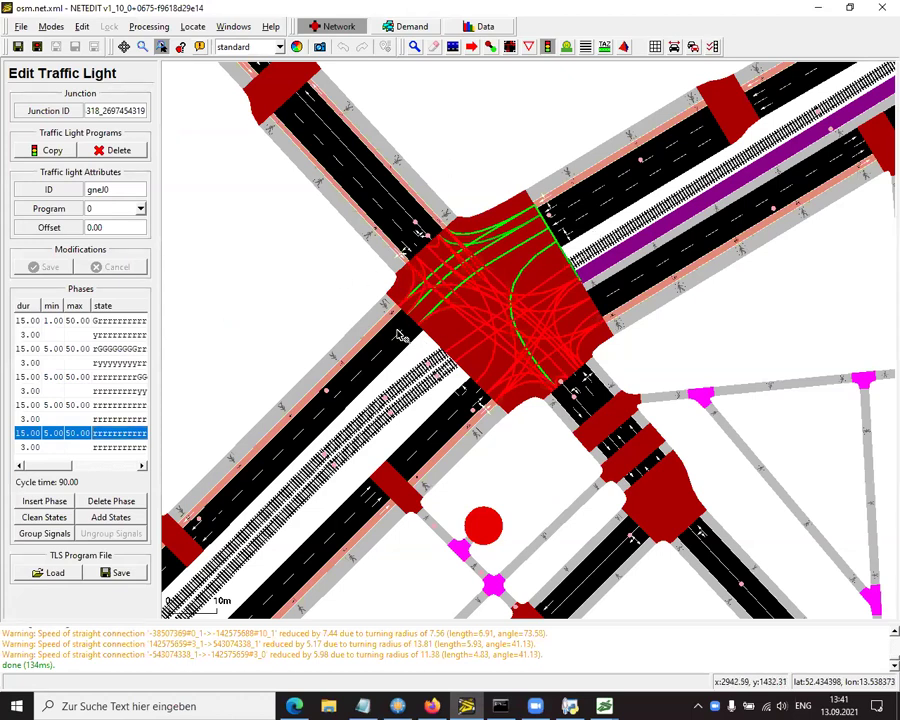
Enter Inspect mode, zoom to the merged junction and turn on connection drawing
{"action": "key", "text": "i"}
{"action": "scroll", "coordinate": [538, 338], "scroll_direction": "down", "scroll_amount": 10}
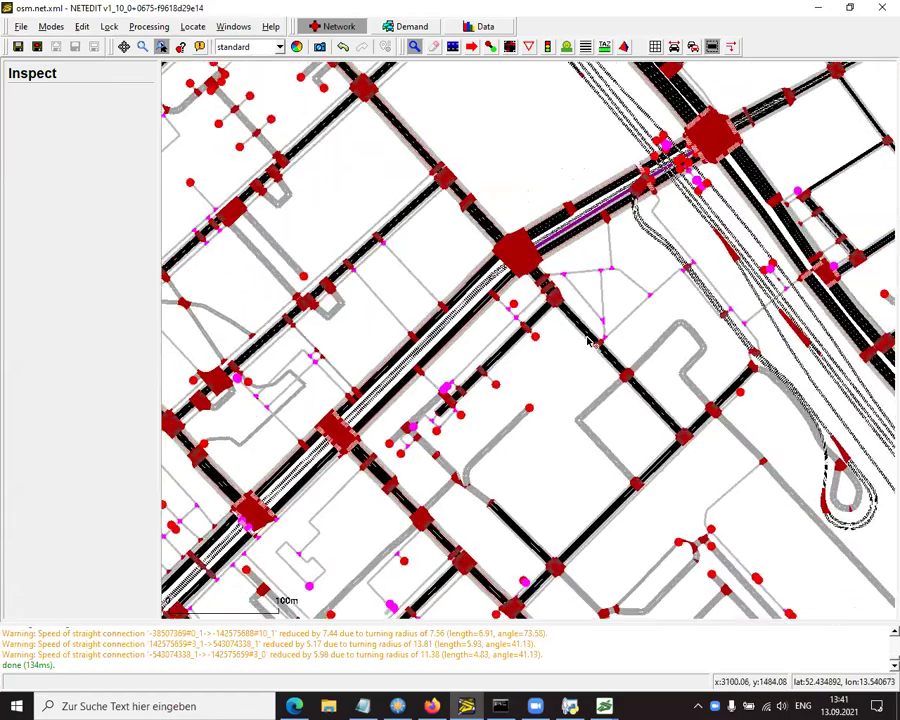
{"action": "scroll", "coordinate": [568, 370], "scroll_direction": "up", "scroll_amount": 10}
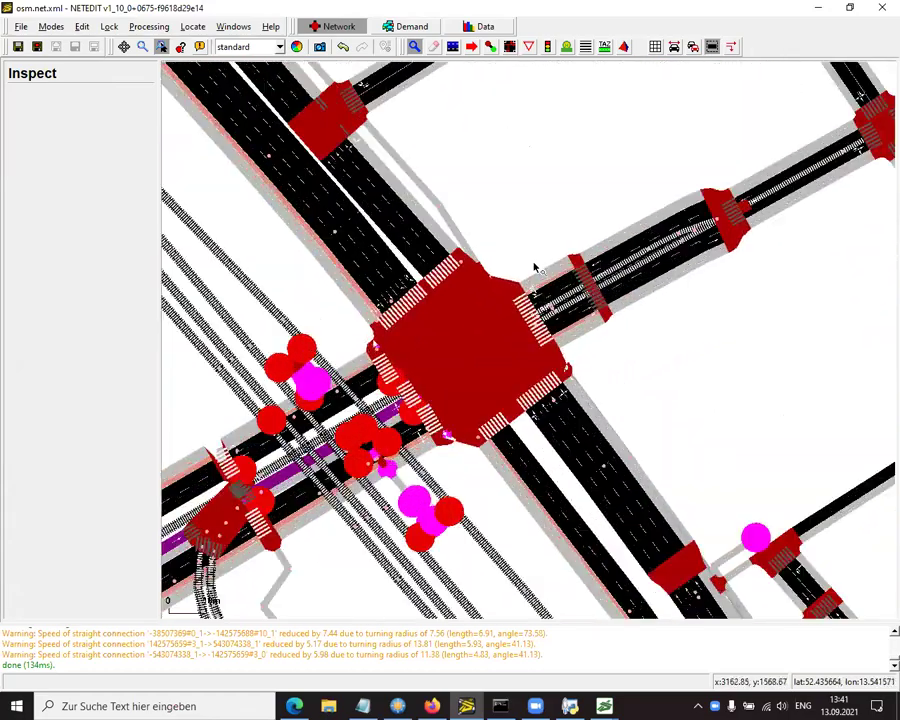
{"action": "scroll", "coordinate": [530, 267], "scroll_direction": "up", "scroll_amount": 2}
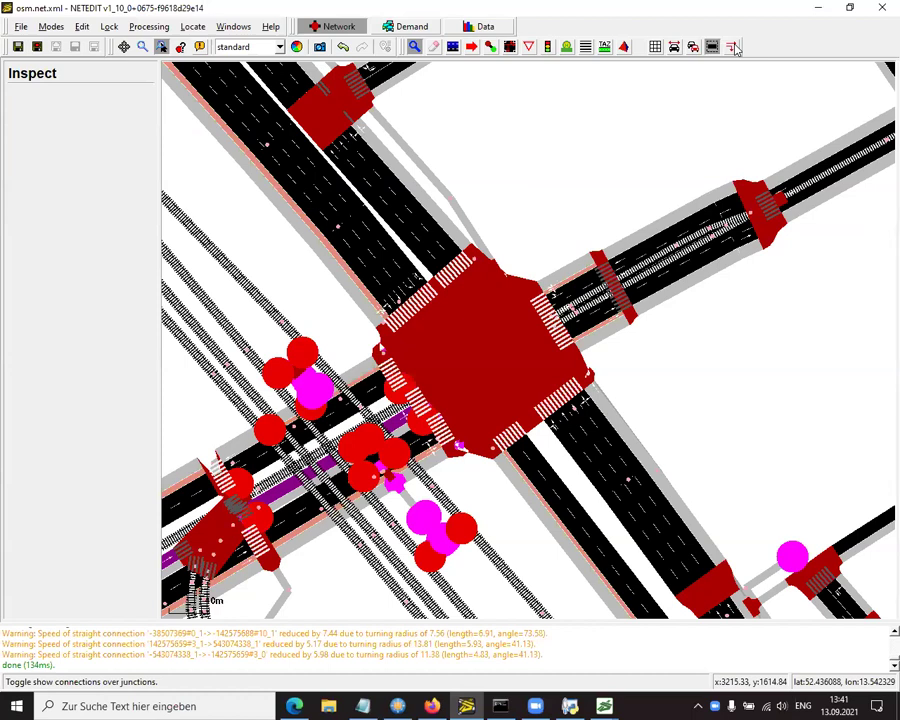
{"action": "left_click", "coordinate": [733, 47]}
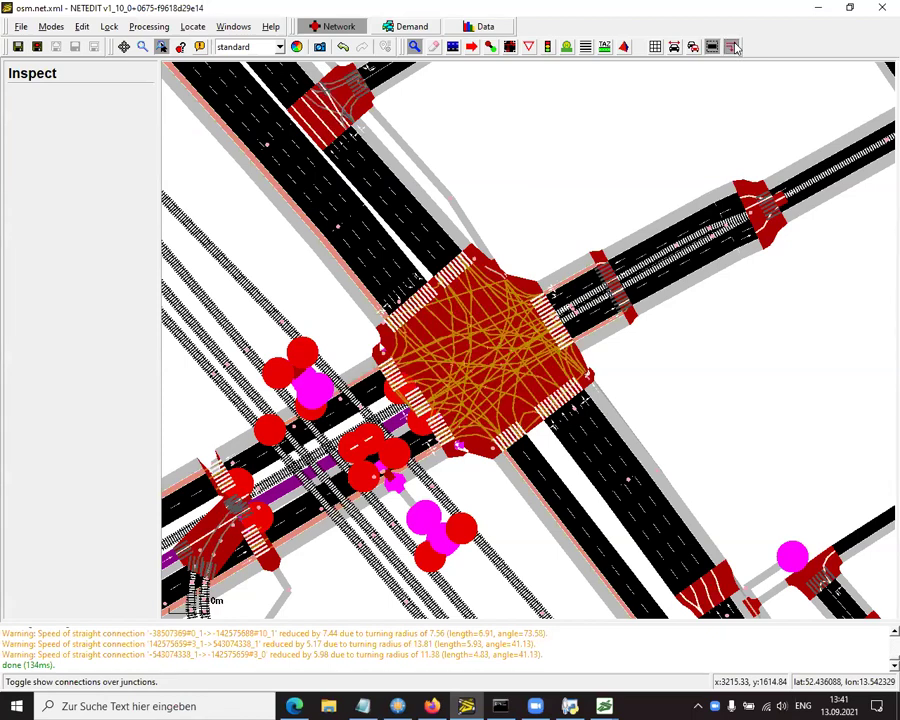
{"action": "left_click", "coordinate": [78, 27]}
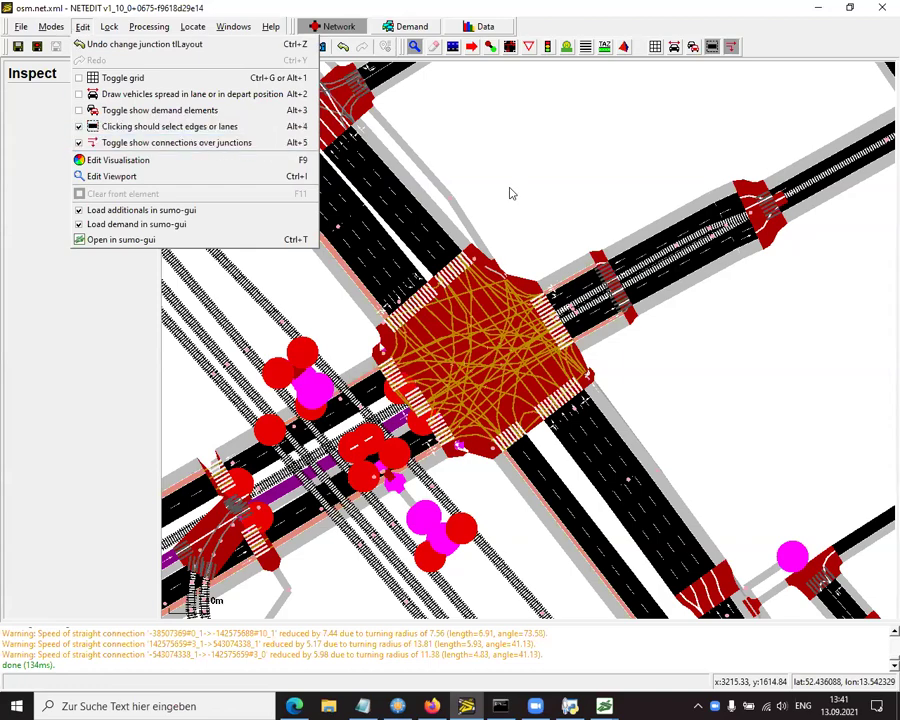
{"action": "left_click", "coordinate": [548, 198]}
Inspect the large junction, then the connection crossing it from lane 0 to lane 1
{"action": "scroll", "coordinate": [580, 413], "scroll_direction": "up", "scroll_amount": 5}
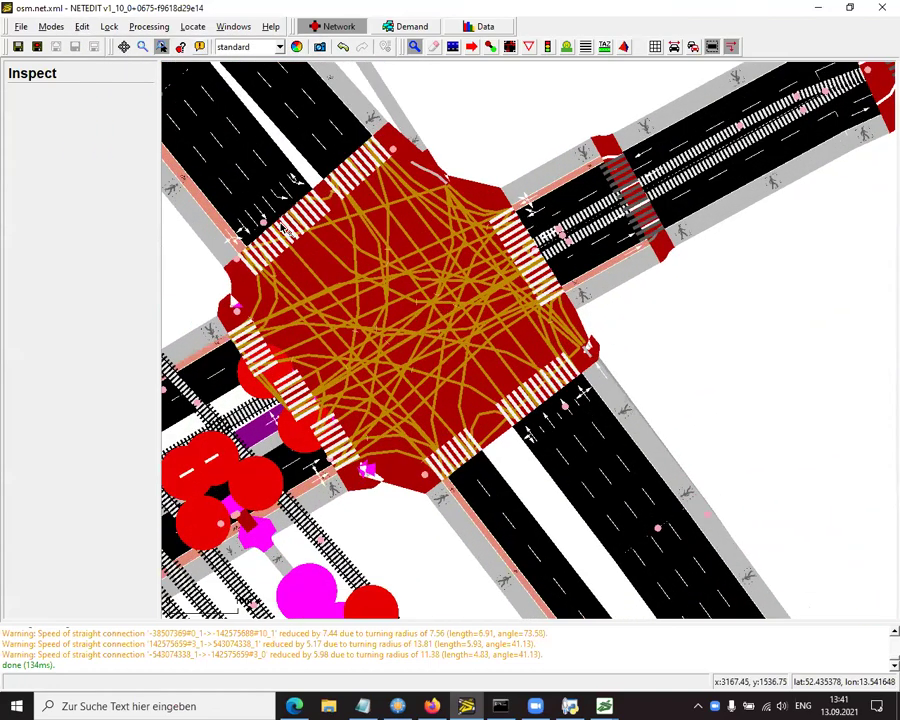
{"action": "scroll", "coordinate": [585, 420], "scroll_direction": "up", "scroll_amount": 1}
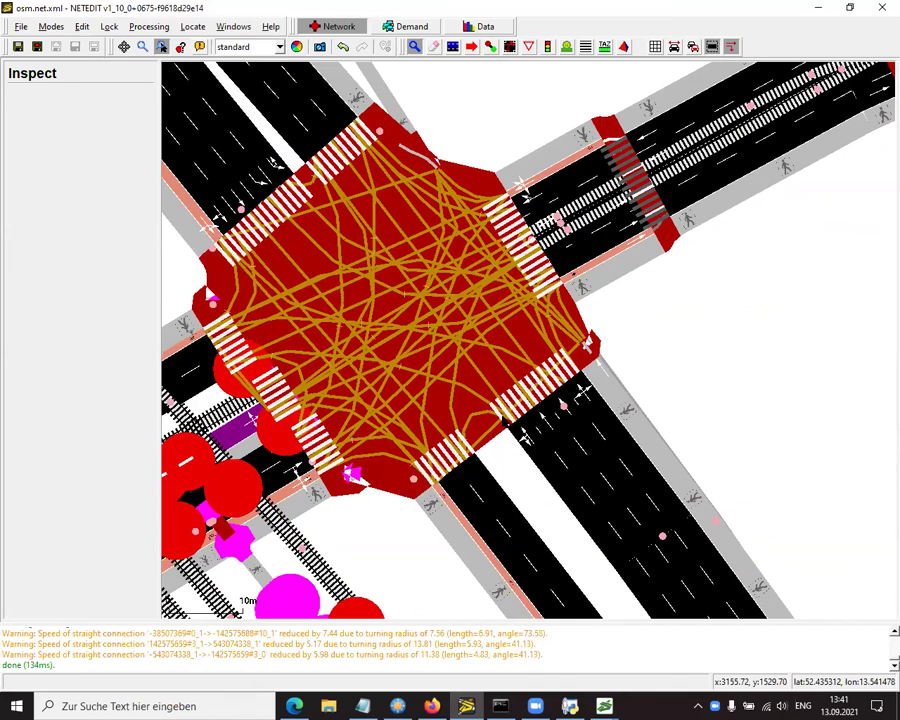
{"action": "left_click", "coordinate": [505, 355]}
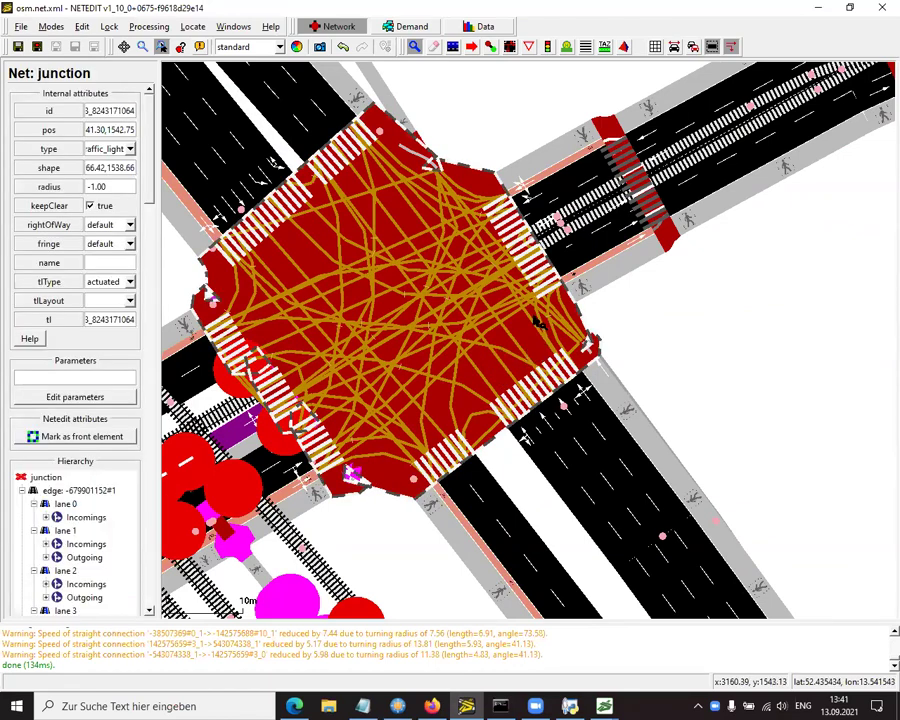
{"action": "left_click", "coordinate": [418, 268]}
{"action": "scroll", "coordinate": [418, 268], "scroll_direction": "up", "scroll_amount": 3}
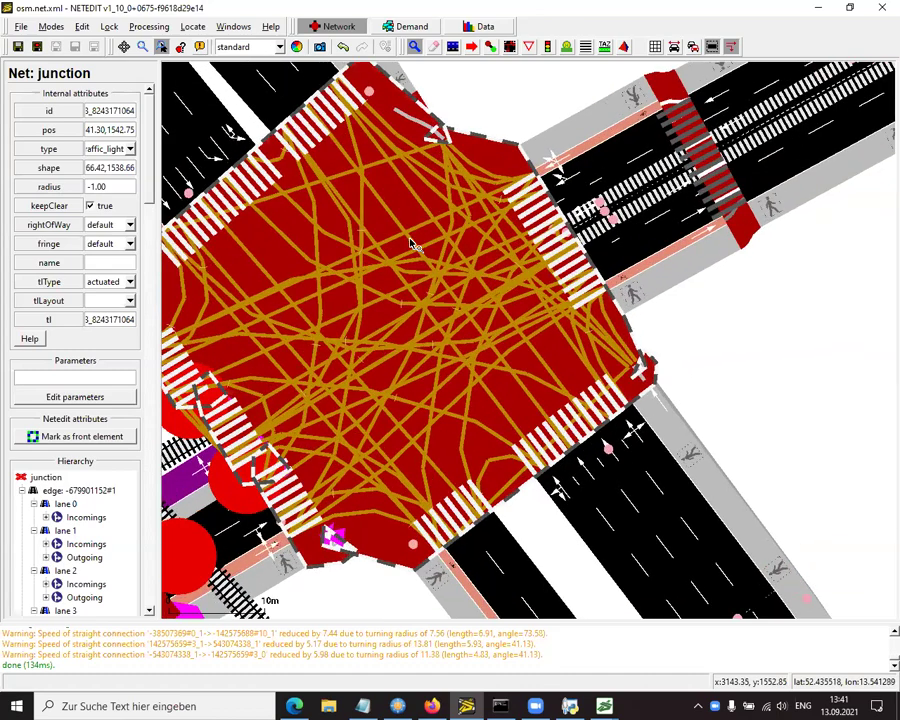
{"action": "key", "text": "F2"}
Tick 'indirect' on the bicycle left-turn connection, making its linkIndex2 become 2
{"action": "left_click", "coordinate": [422, 263]}
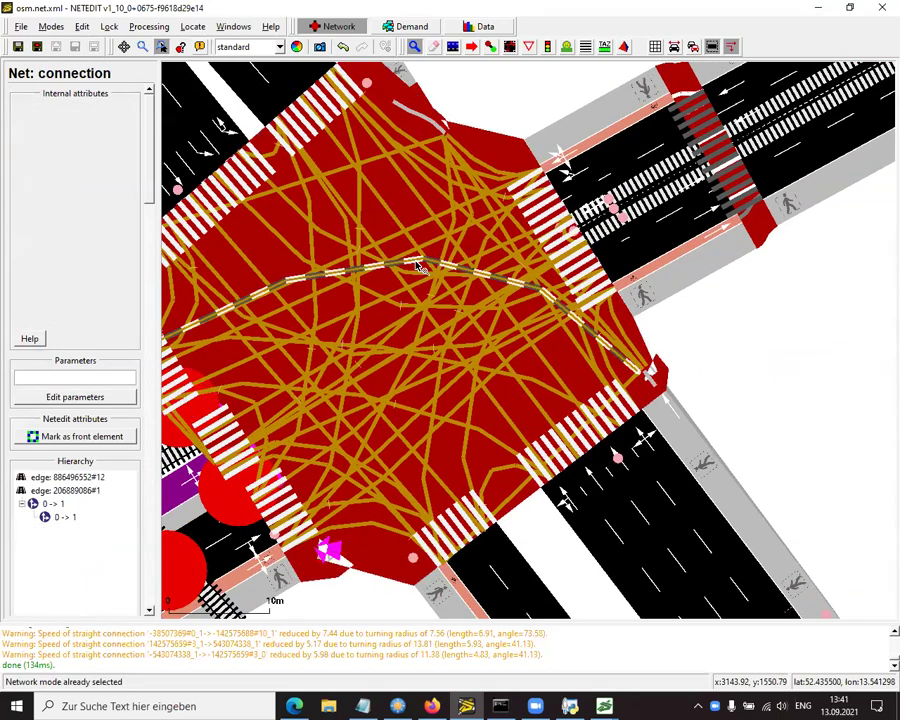
{"action": "scroll", "coordinate": [765, 354], "scroll_direction": "down", "scroll_amount": 3}
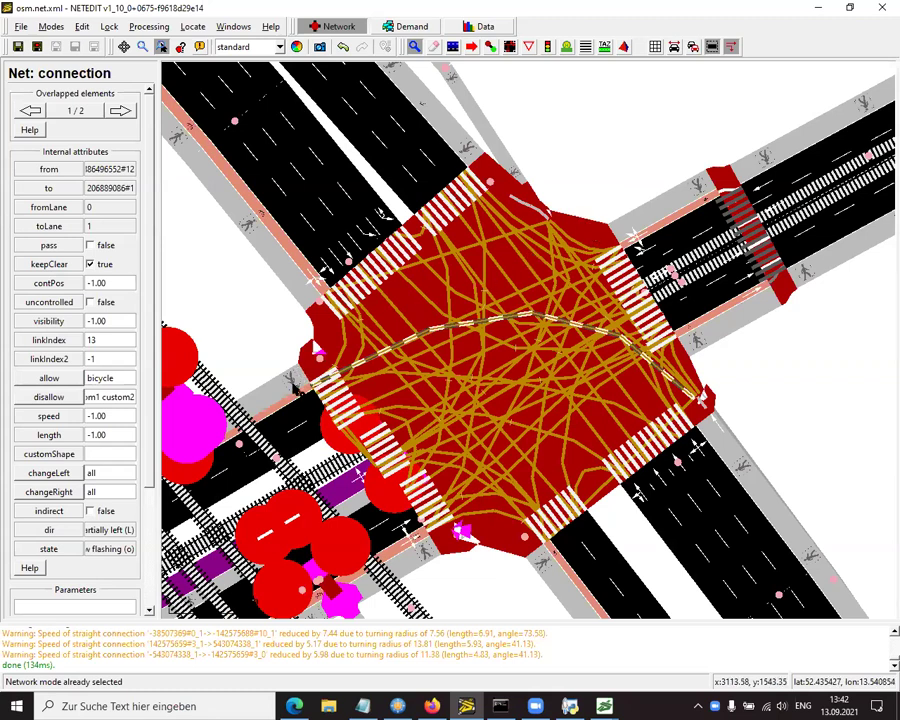
{"action": "left_click_drag", "start_coordinate": [146, 433], "coordinate": [146, 476]}
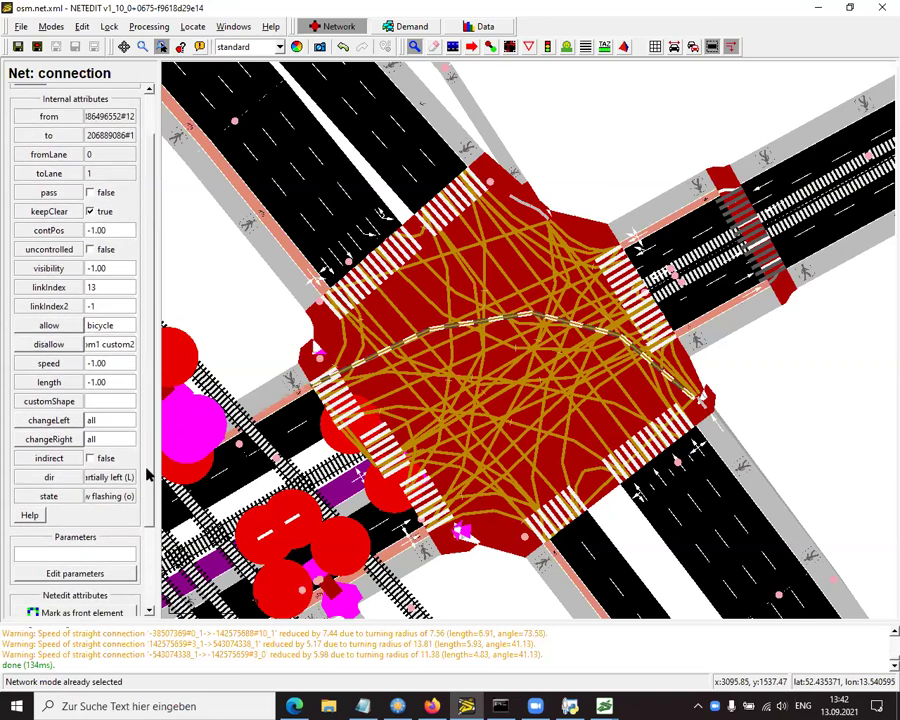
{"action": "left_click", "coordinate": [91, 457]}
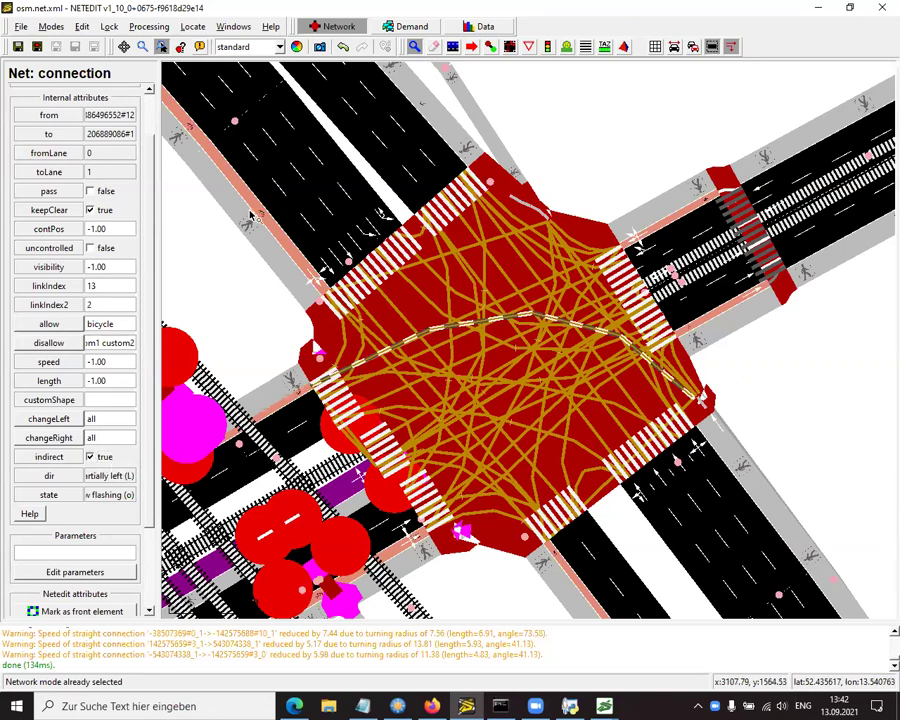
{"action": "left_click", "coordinate": [149, 27]}
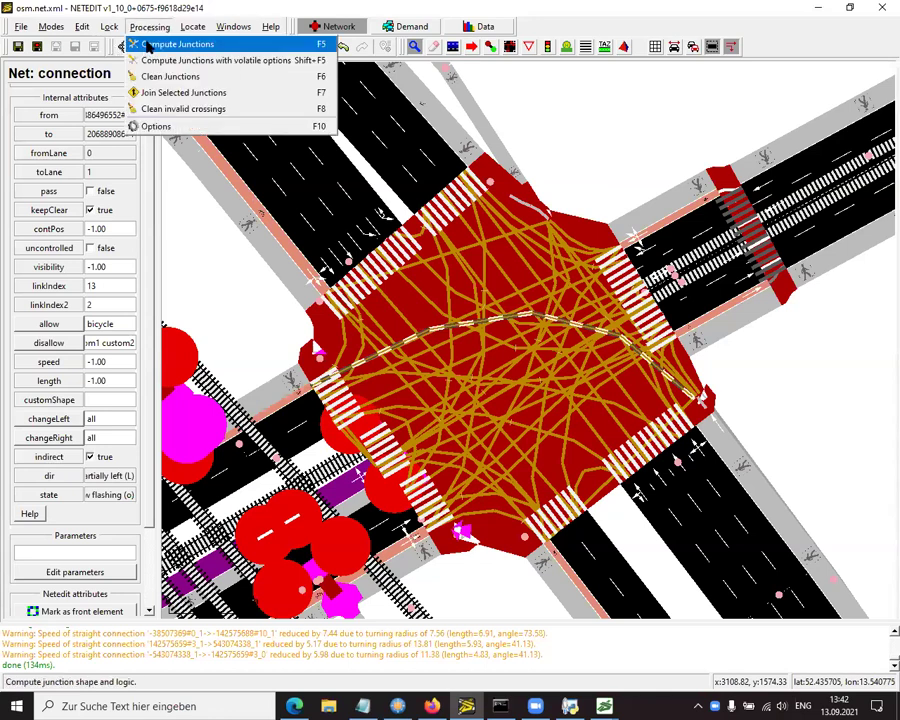
{"action": "left_click", "coordinate": [152, 44]}
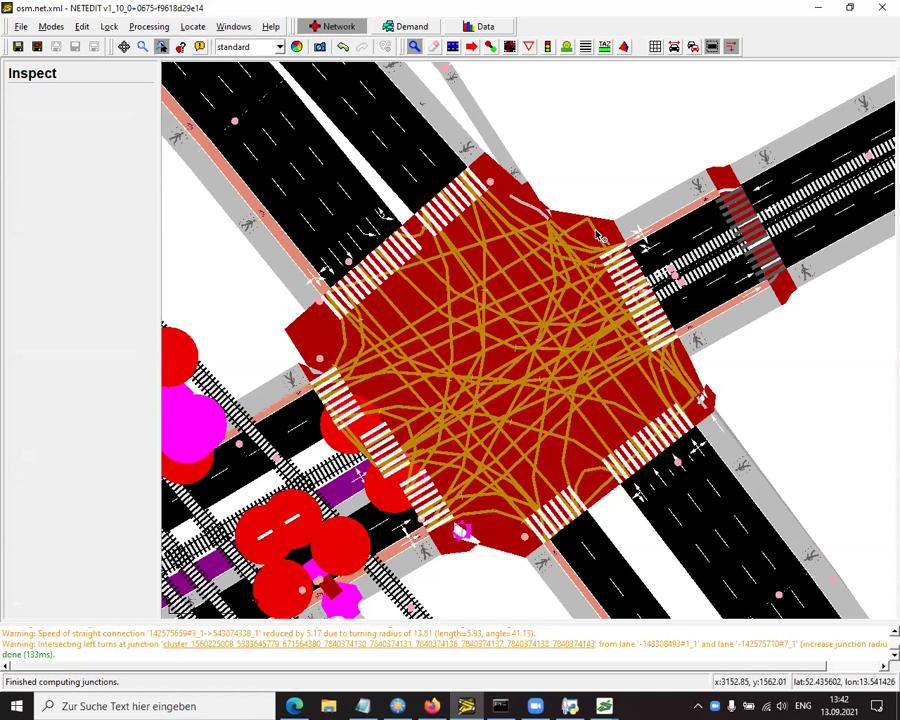
{"action": "left_click", "coordinate": [597, 236]}
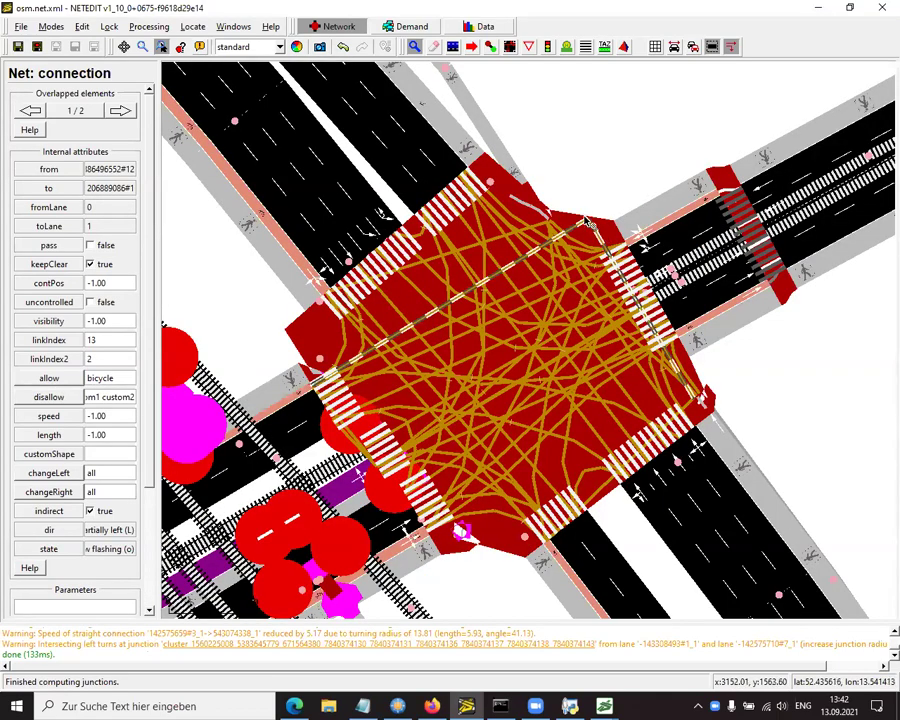
{"action": "scroll", "coordinate": [585, 232], "scroll_direction": "up", "scroll_amount": 4}
{"action": "scroll", "coordinate": [490, 252], "scroll_direction": "up", "scroll_amount": 1}
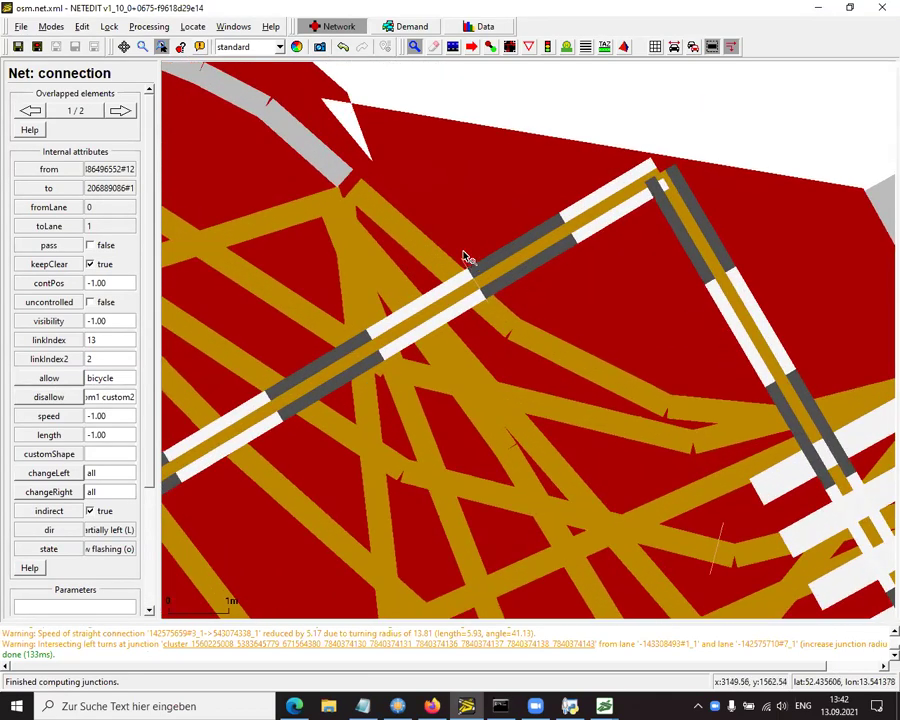
{"action": "scroll", "coordinate": [446, 223], "scroll_direction": "up", "scroll_amount": 2}
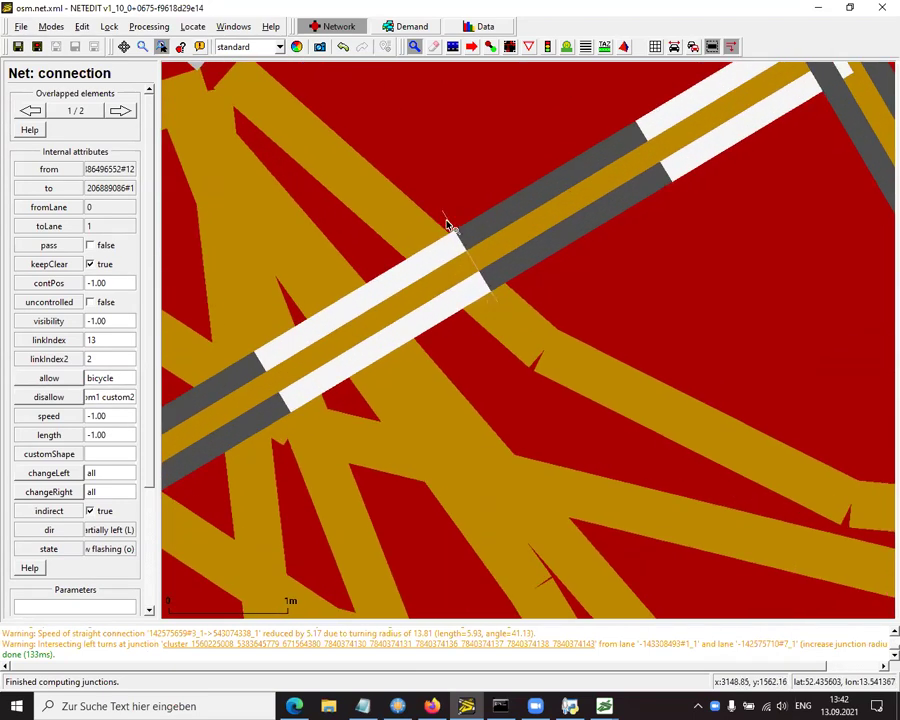
{"action": "scroll", "coordinate": [596, 242], "scroll_direction": "down", "scroll_amount": 5}
{"action": "scroll", "coordinate": [747, 269], "scroll_direction": "down", "scroll_amount": 2}
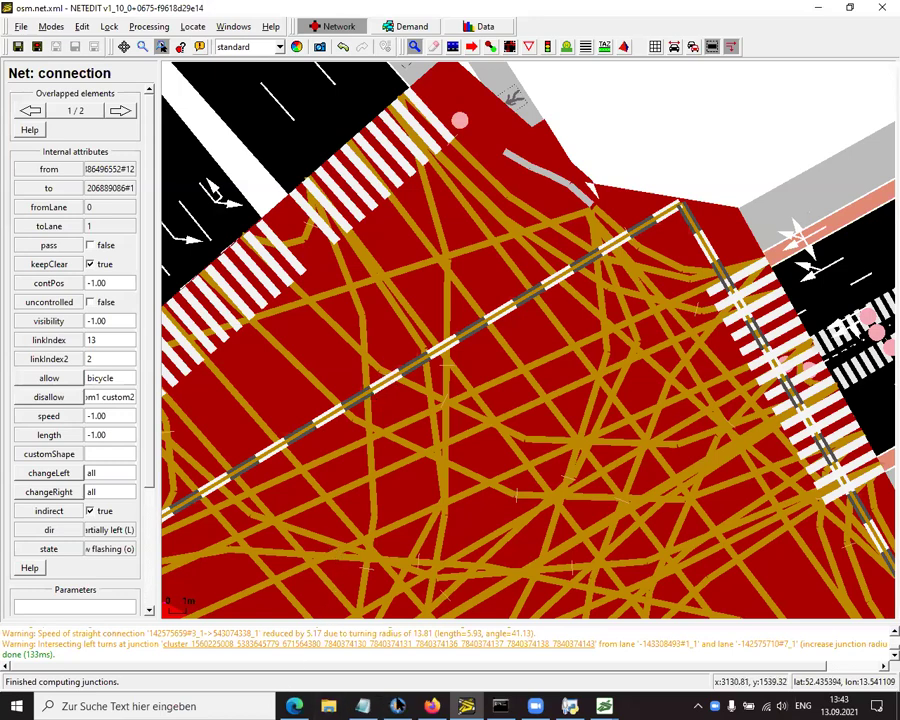
Go up to the tutorial folder, close two extra SUMO windows and return to the 03_netedit simulation
{"action": "left_click", "coordinate": [397, 706]}
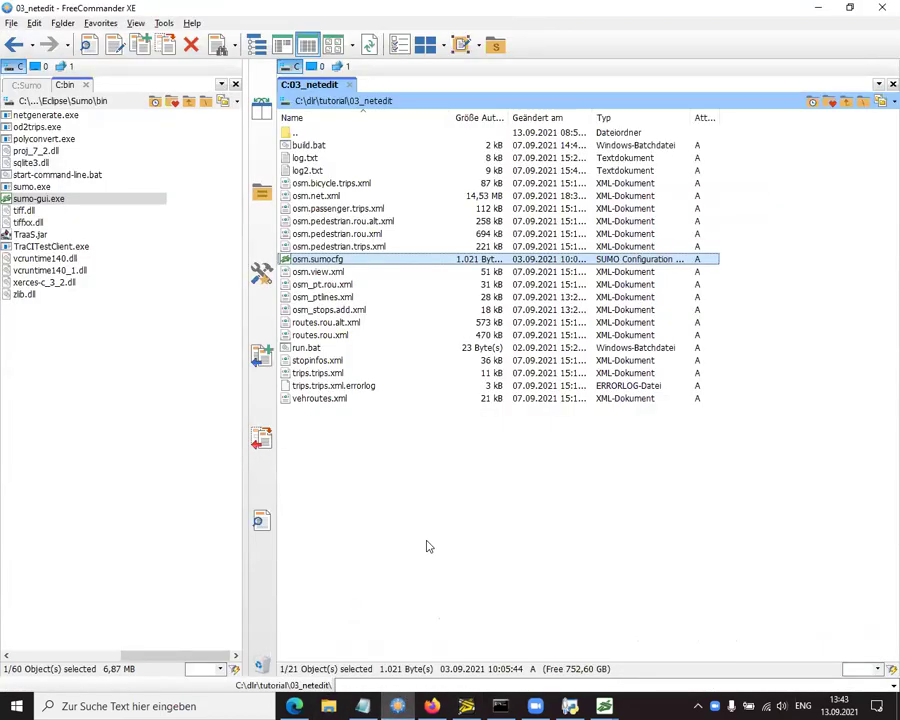
{"action": "double_click", "coordinate": [296, 132]}
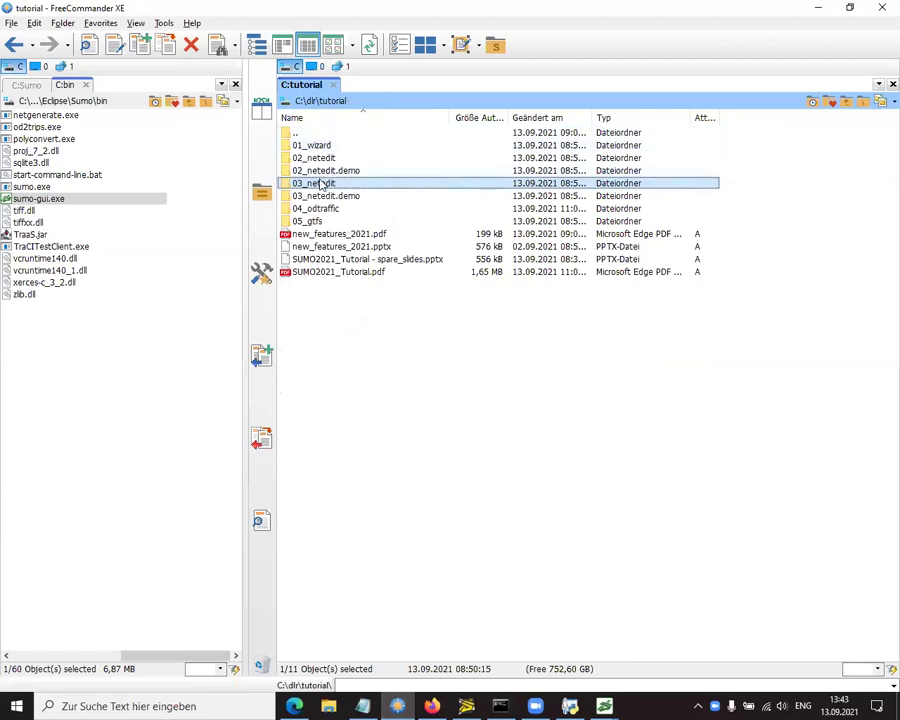
{"action": "mouse_move", "coordinate": [604, 706]}
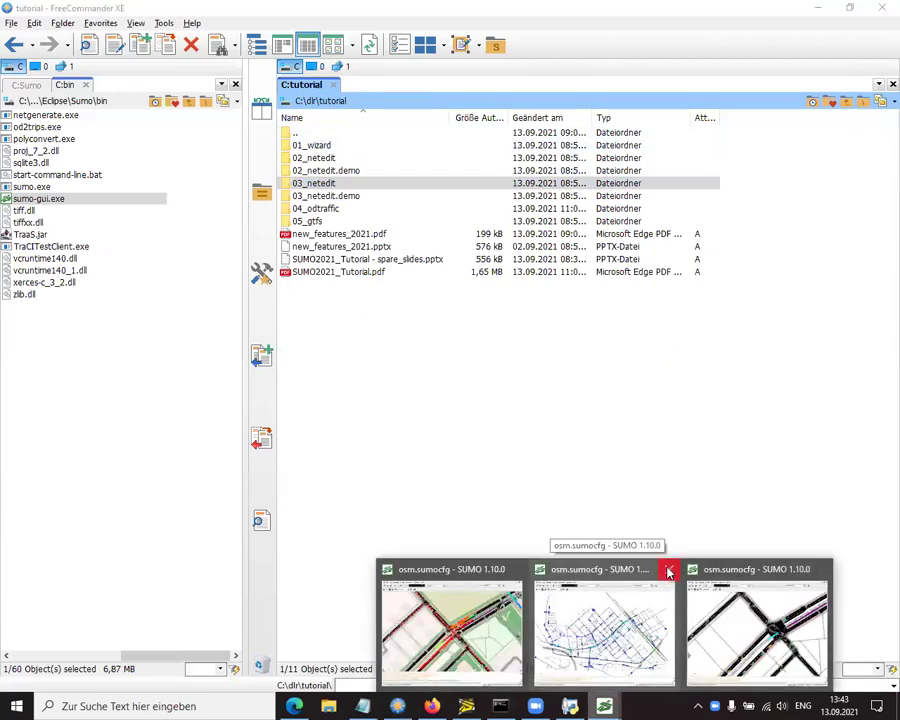
{"action": "left_click", "coordinate": [660, 571]}
{"action": "left_click", "coordinate": [587, 570]}
{"action": "left_click", "coordinate": [625, 632]}
{"action": "left_click_drag", "start_coordinate": [880, 220], "coordinate": [620, 385]}
Run the 03_netedit simulation briefly, pausing at 311 vehicles and 385 persons
{"action": "scroll", "coordinate": [620, 385], "scroll_direction": "up", "scroll_amount": 10}
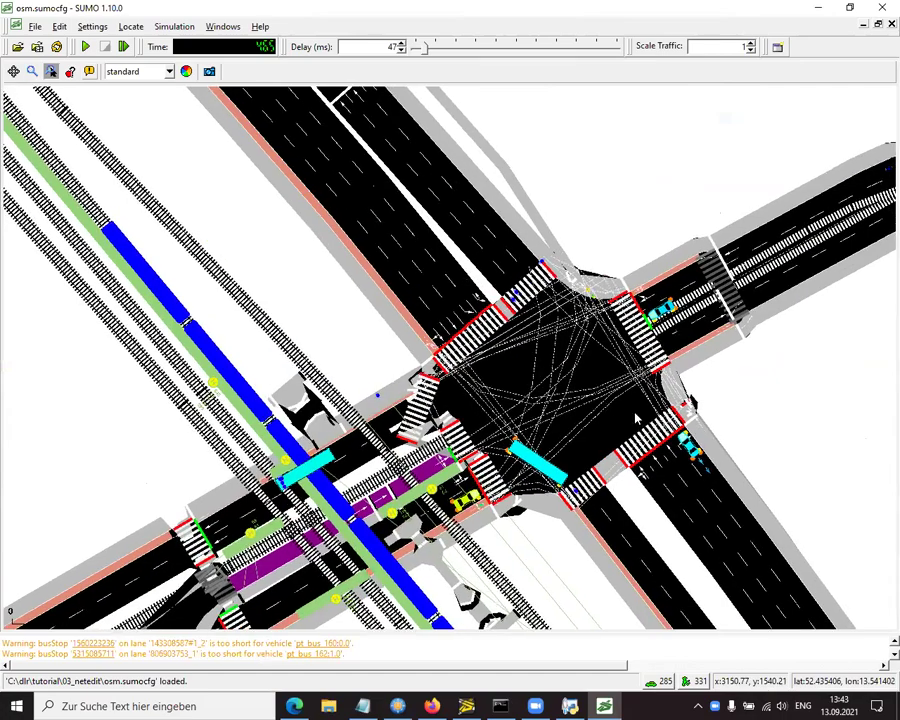
{"action": "scroll", "coordinate": [542, 331], "scroll_direction": "down", "scroll_amount": 5}
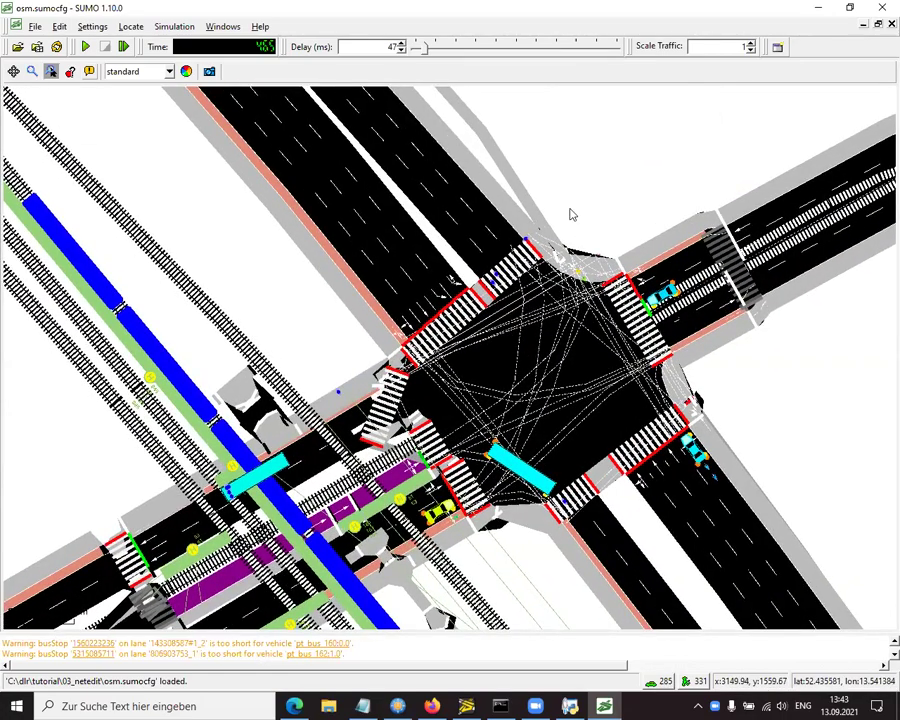
{"action": "scroll", "coordinate": [567, 192], "scroll_direction": "up", "scroll_amount": 6}
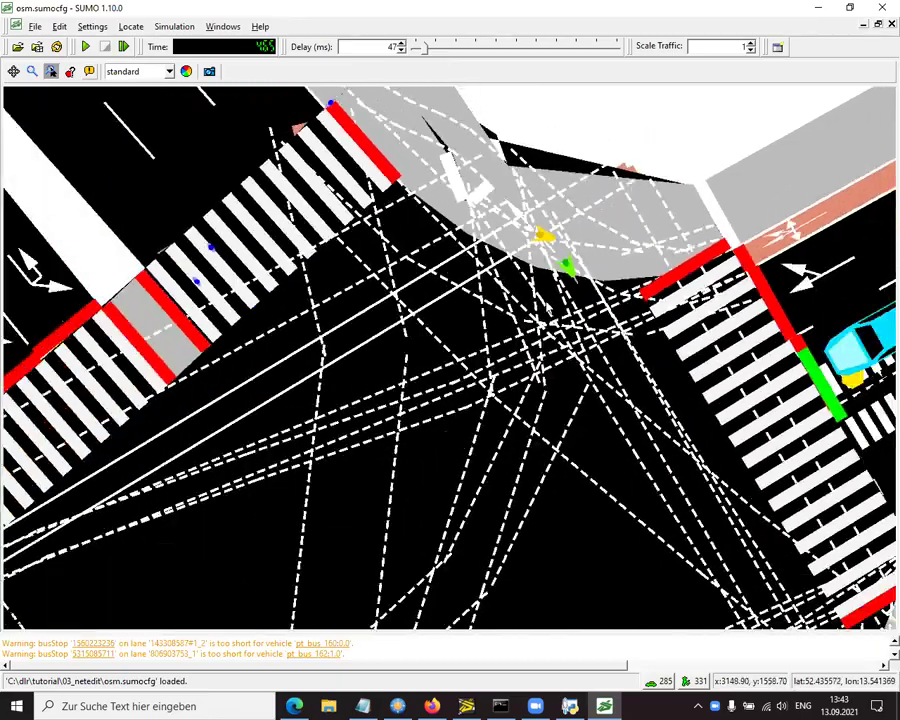
{"action": "scroll", "coordinate": [550, 310], "scroll_direction": "down", "scroll_amount": 6}
{"action": "key", "text": "ctrl+a"}
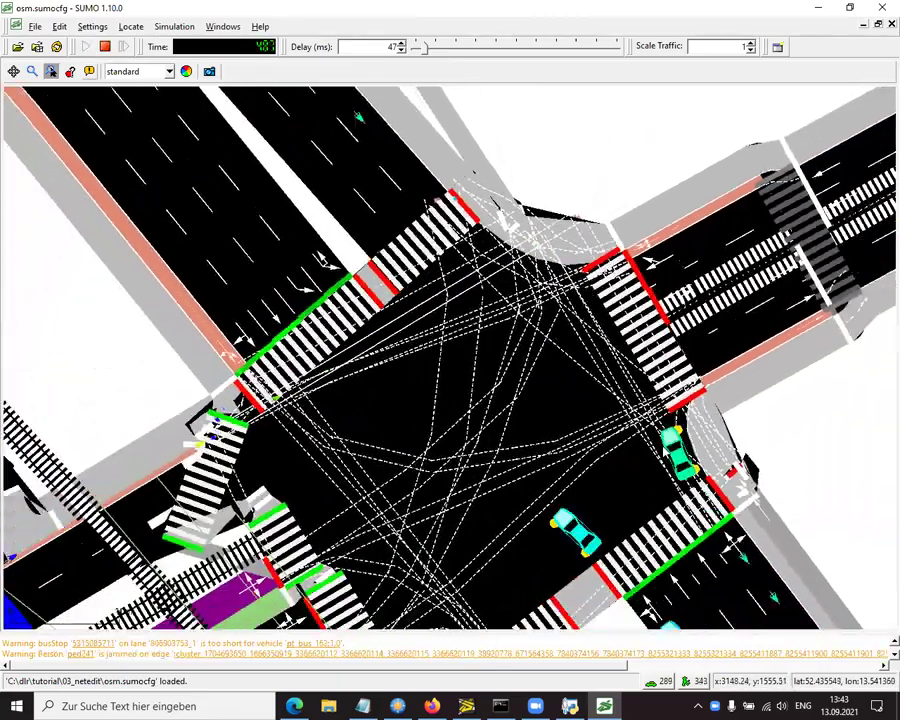
{"action": "scroll", "coordinate": [655, 398], "scroll_direction": "down", "scroll_amount": 2}
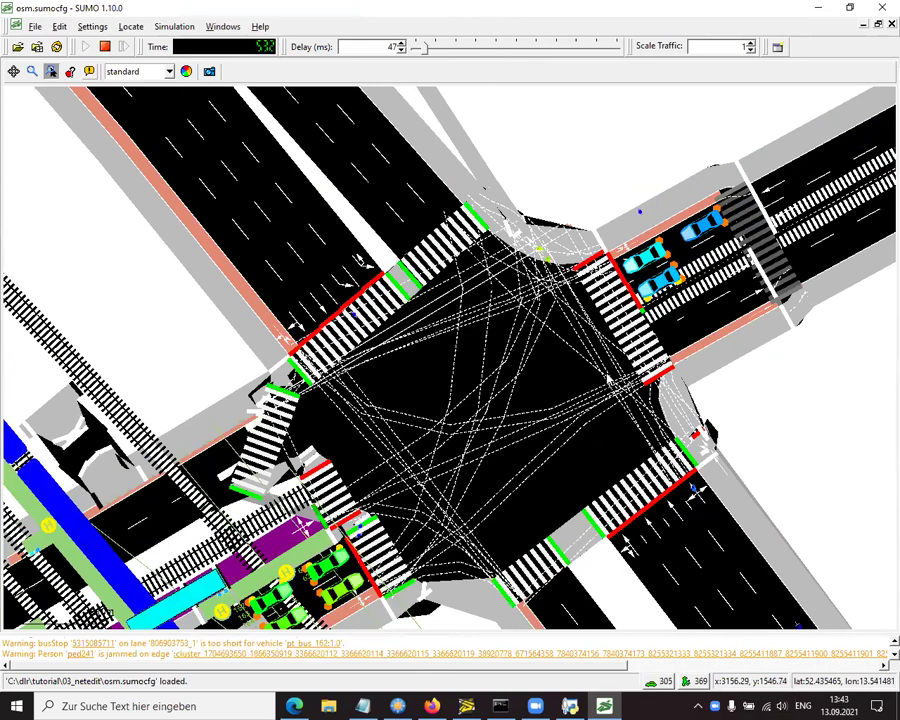
{"action": "key", "text": "ctrl+s"}
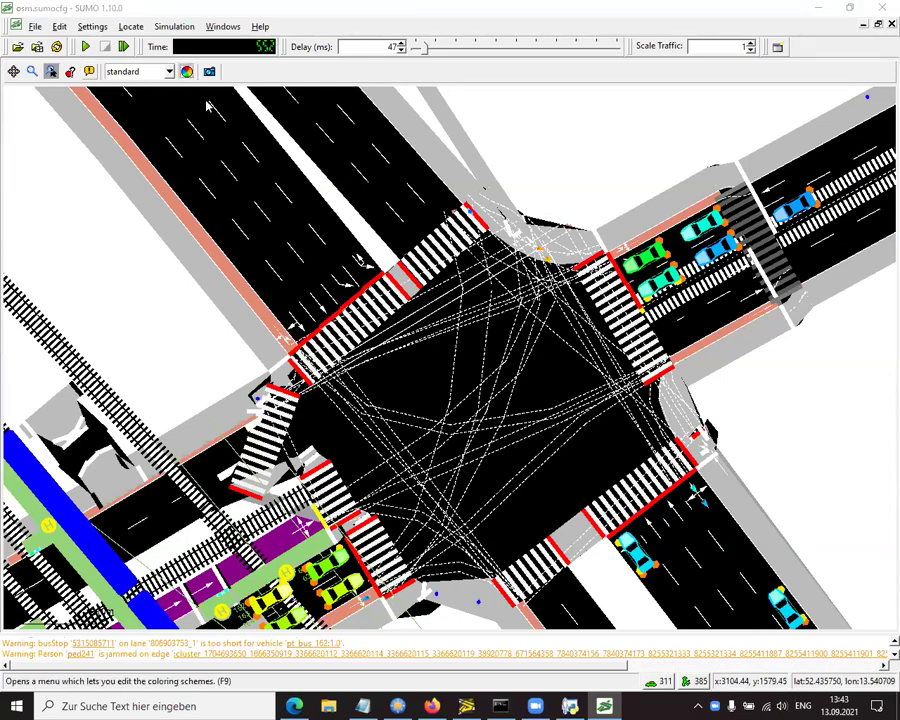
Uncheck 'Draw junction shape' in the Junctions view settings and view the queued approaches
{"action": "left_click", "coordinate": [186, 71]}
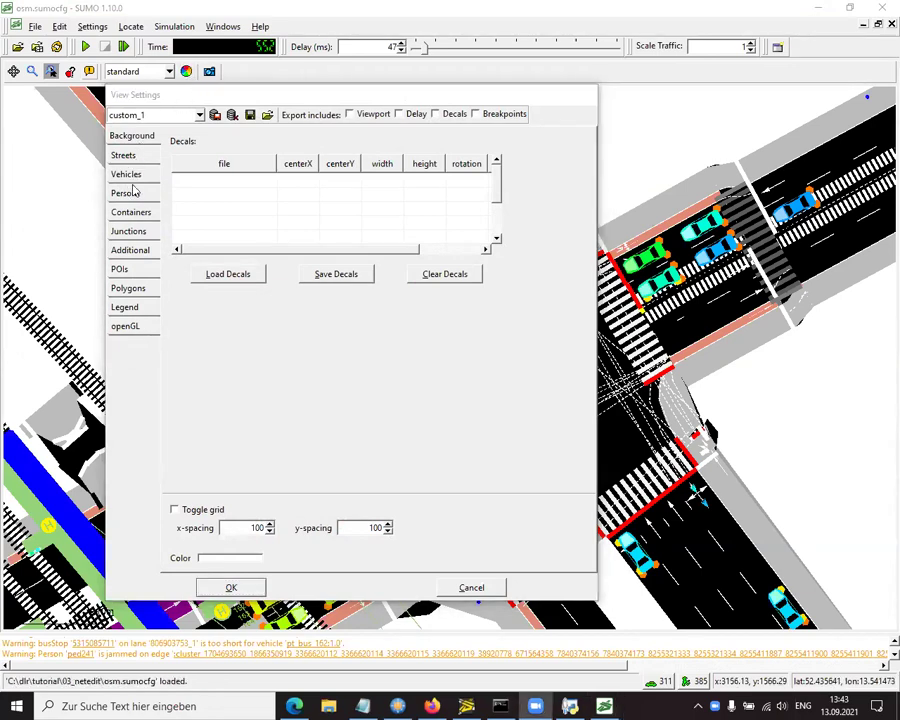
{"action": "left_click", "coordinate": [128, 231]}
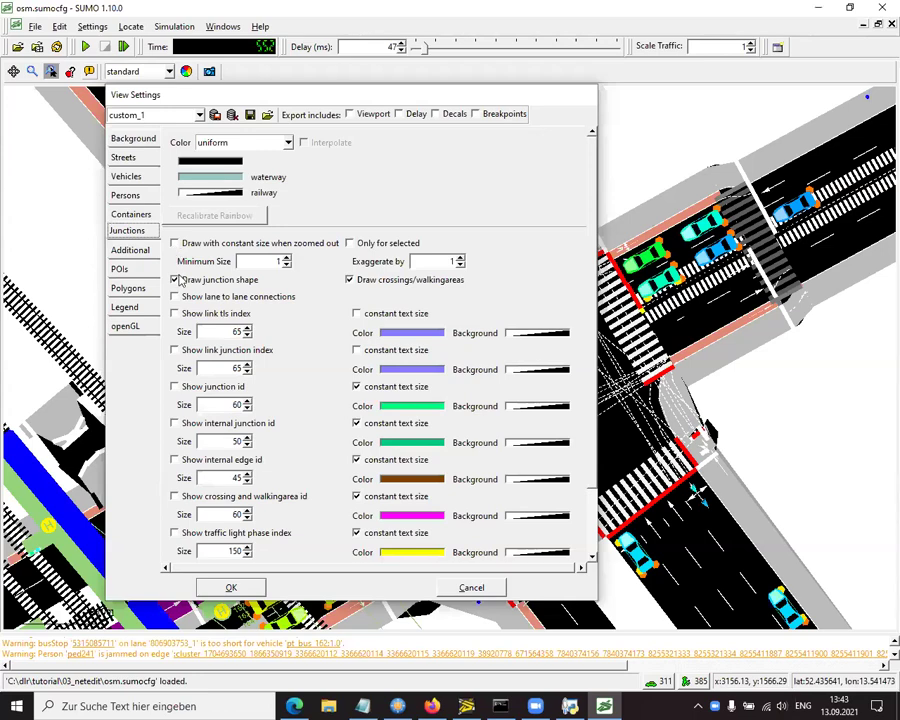
{"action": "left_click", "coordinate": [176, 280]}
{"action": "left_click", "coordinate": [231, 587]}
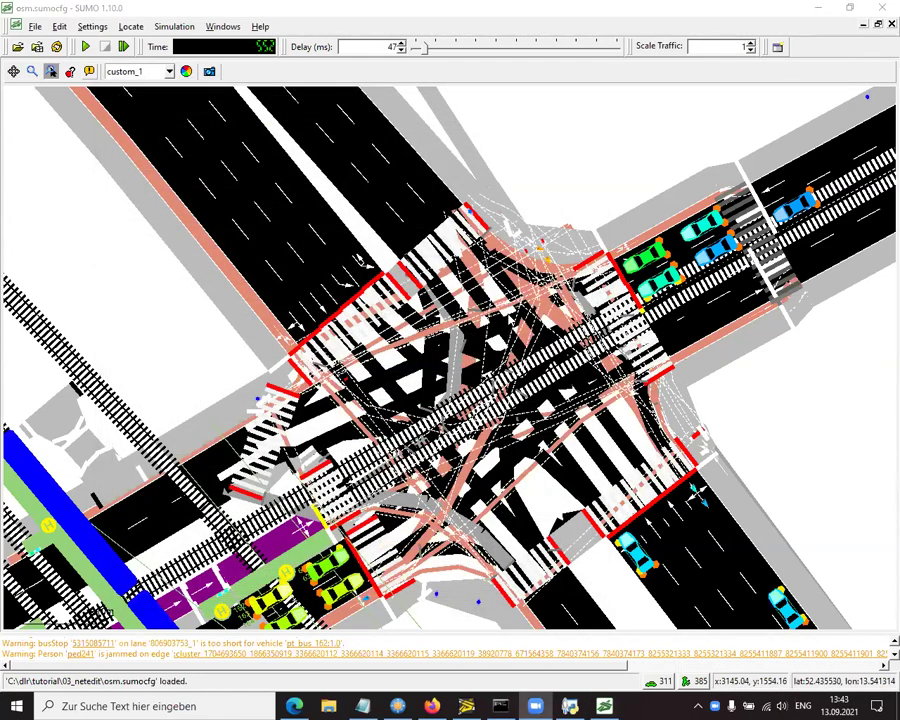
{"action": "scroll", "coordinate": [541, 252], "scroll_direction": "up", "scroll_amount": 10}
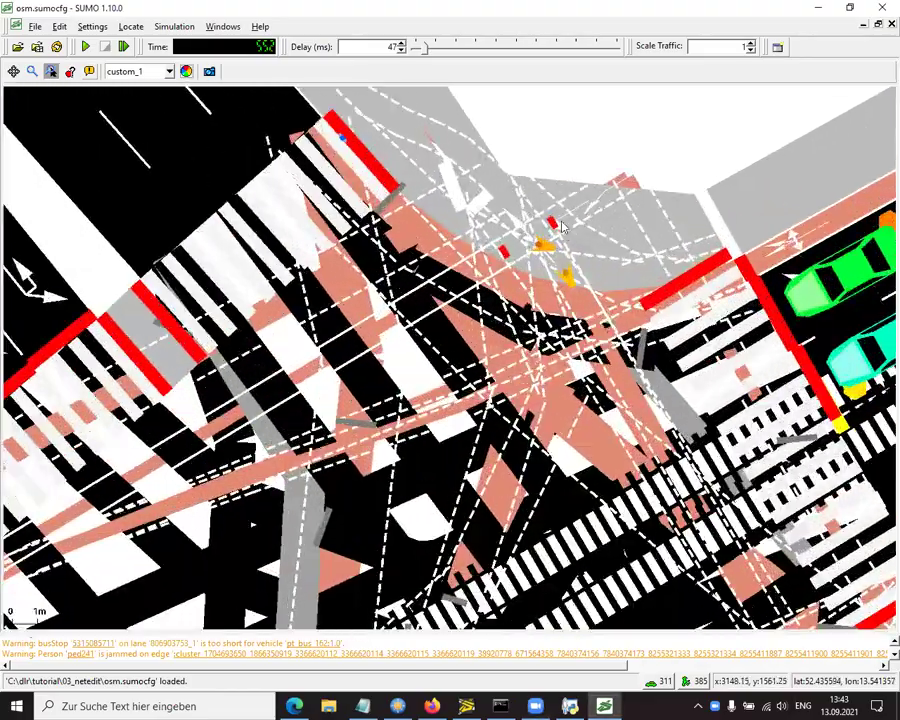
{"action": "scroll", "coordinate": [556, 226], "scroll_direction": "down", "scroll_amount": 10}
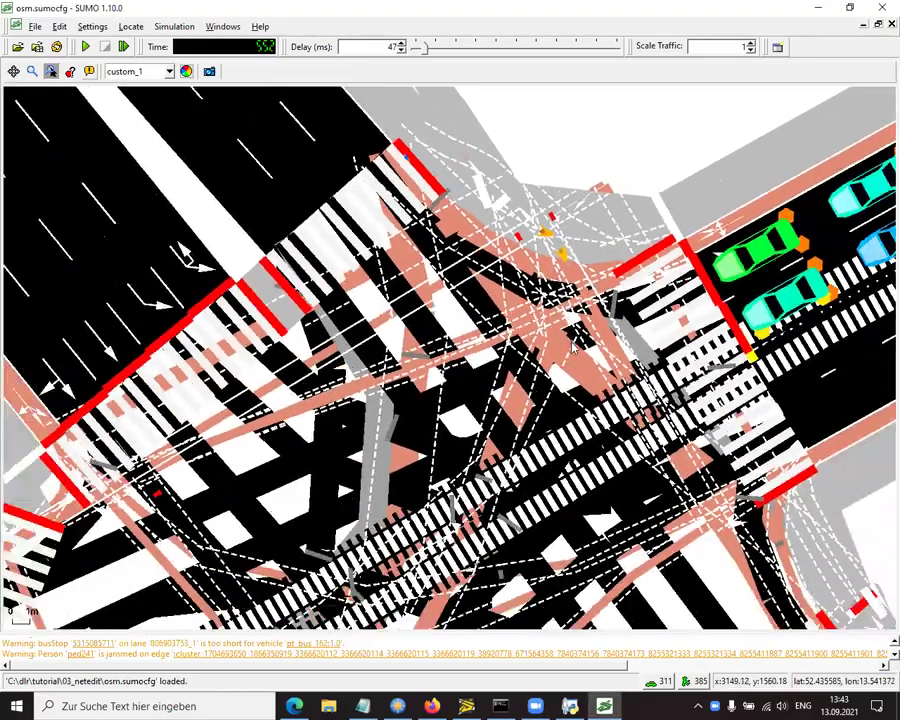
{"action": "scroll", "coordinate": [590, 210], "scroll_direction": "down", "scroll_amount": 3}
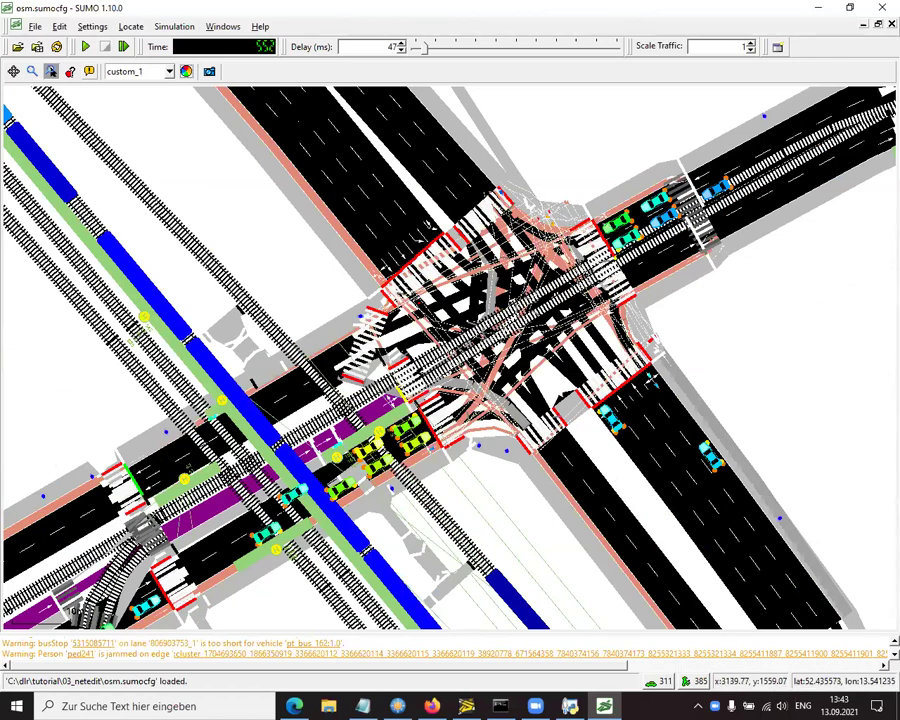
{"action": "scroll", "coordinate": [645, 372], "scroll_direction": "down", "scroll_amount": 1}
{"action": "scroll", "coordinate": [645, 373], "scroll_direction": "down", "scroll_amount": 1}
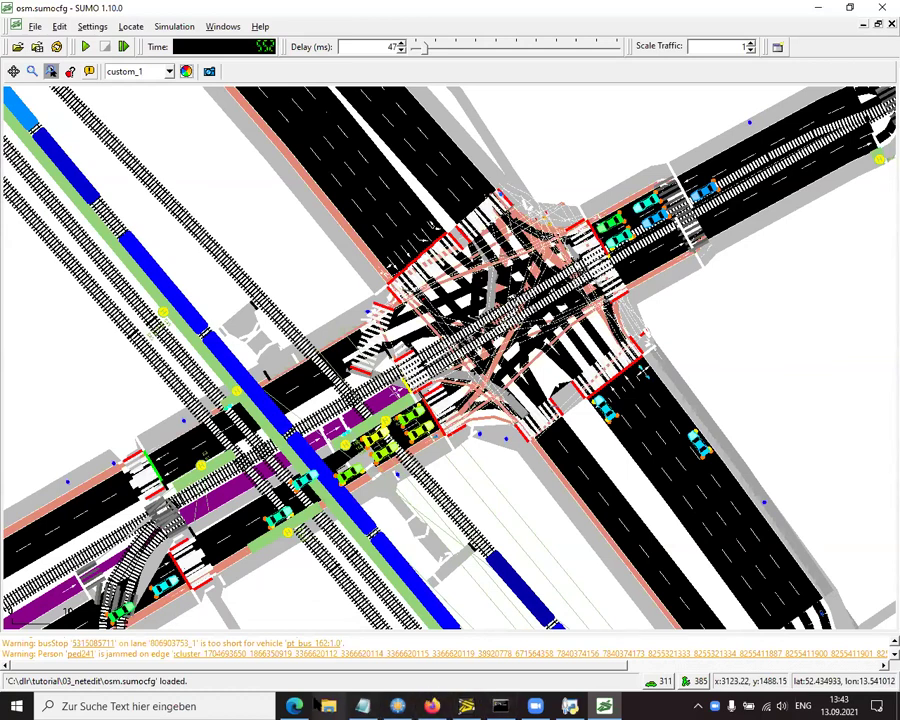
Show Chart 12, 'Network Editing - Indirect Bicycle Turns', in SUMO2021_Tutorial.pdf
{"action": "key", "text": "alt+Tab"}
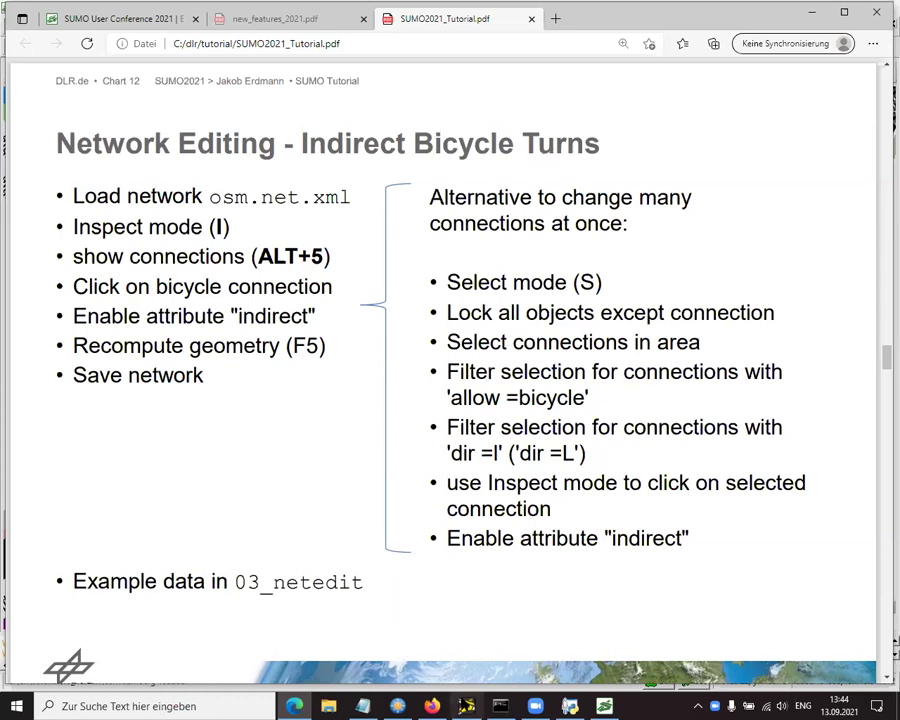
{"action": "mouse_move", "coordinate": [466, 706]}
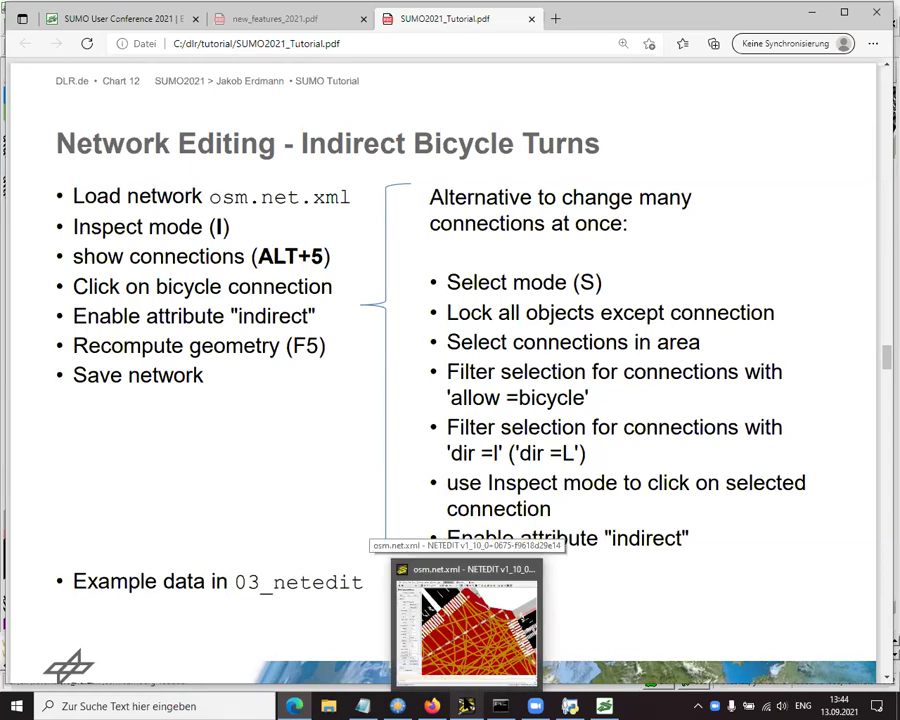
Back in NETEDIT, bring the central street grid into view and enter Select mode
{"action": "left_click", "coordinate": [465, 615]}
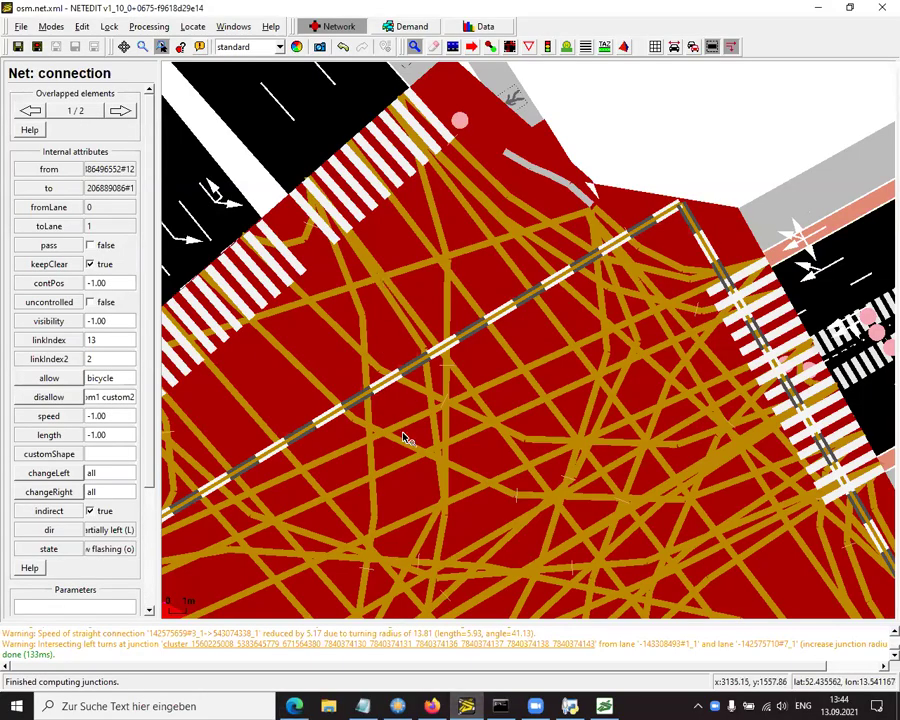
{"action": "scroll", "coordinate": [350, 445], "scroll_direction": "down", "scroll_amount": 5}
{"action": "scroll", "coordinate": [350, 445], "scroll_direction": "down", "scroll_amount": 4}
{"action": "left_click_drag", "start_coordinate": [281, 458], "coordinate": [475, 447]}
{"action": "scroll", "coordinate": [476, 446], "scroll_direction": "down", "scroll_amount": 4}
{"action": "left_click_drag", "start_coordinate": [454, 381], "coordinate": [572, 272]}
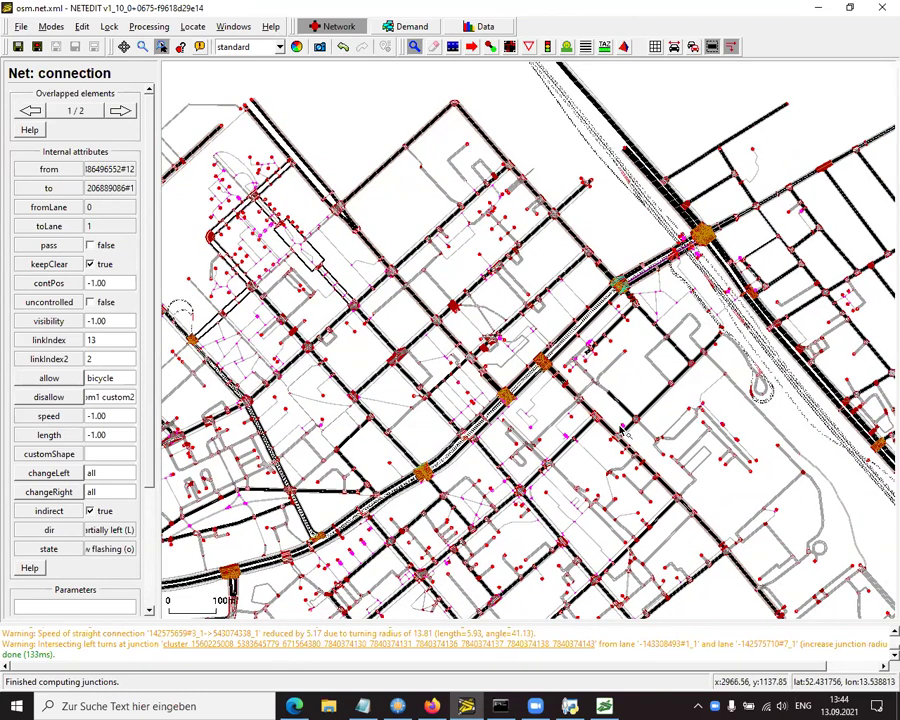
{"action": "key", "text": "s"}
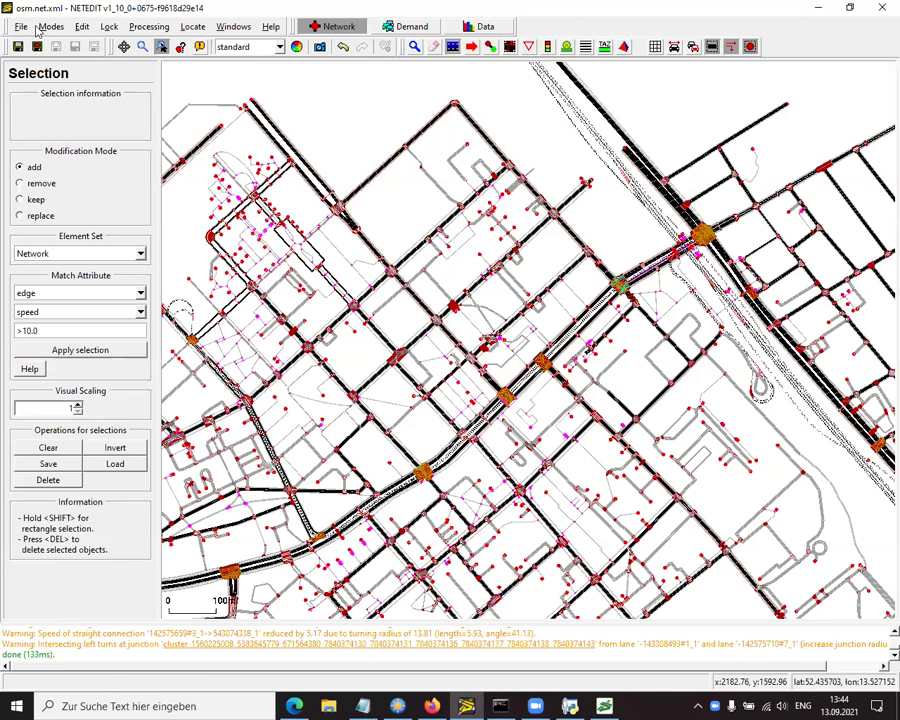
Clear a trial selection and lock every element type except connections
{"action": "left_click_drag", "start_coordinate": [310, 265], "coordinate": [605, 469]}
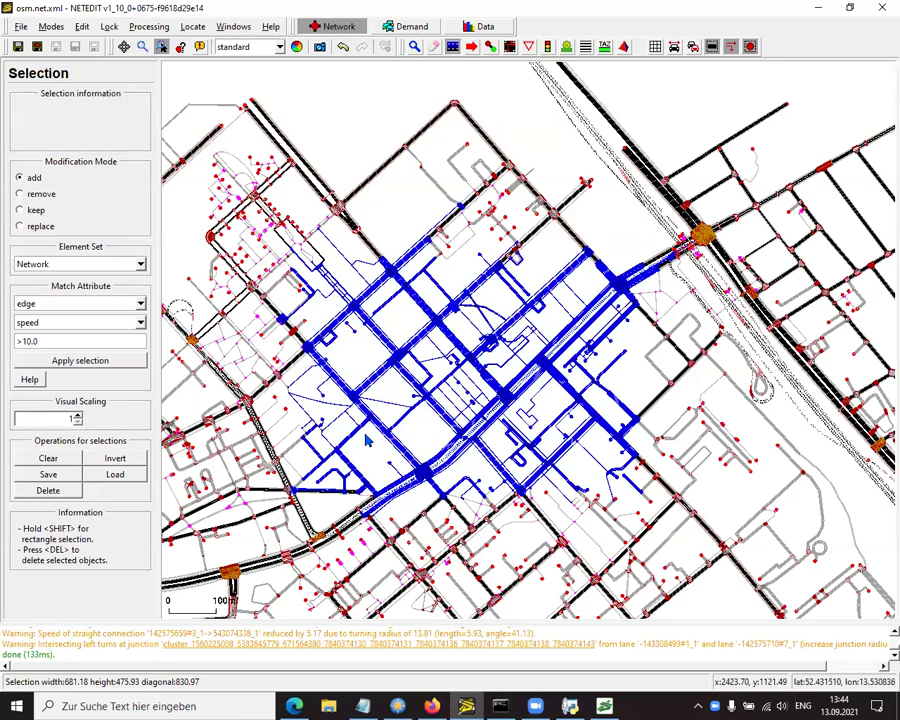
{"action": "key", "text": "Escape"}
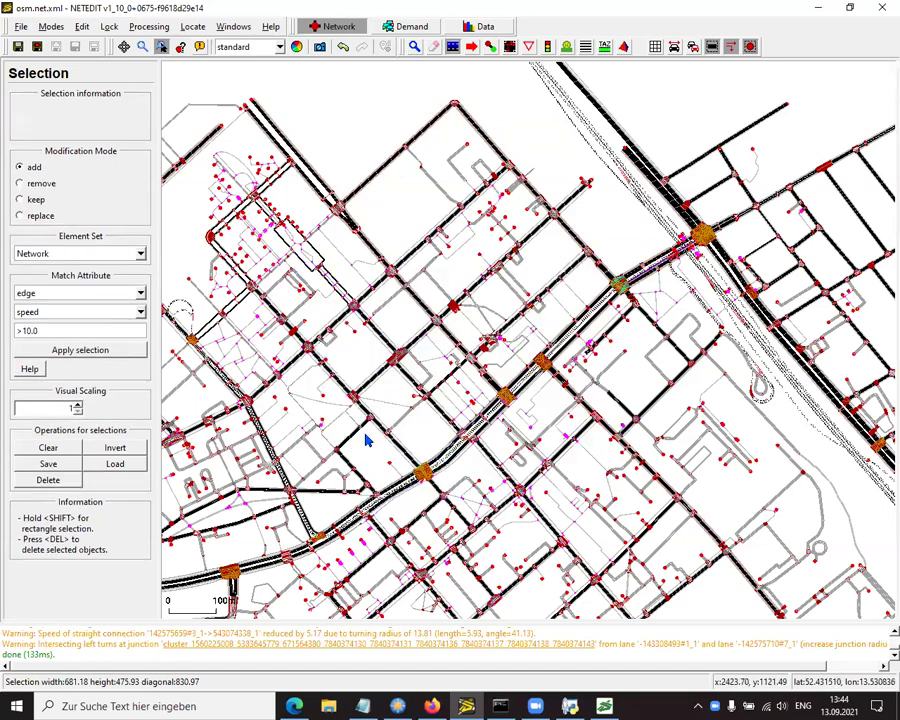
{"action": "left_click", "coordinate": [110, 27]}
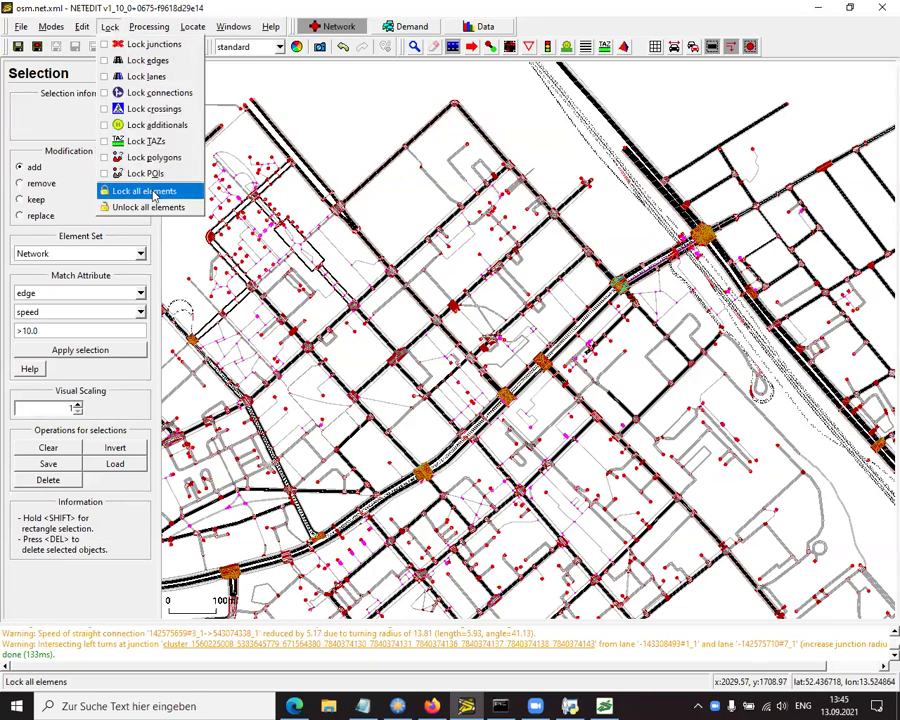
{"action": "left_click", "coordinate": [153, 195]}
{"action": "left_click", "coordinate": [110, 27]}
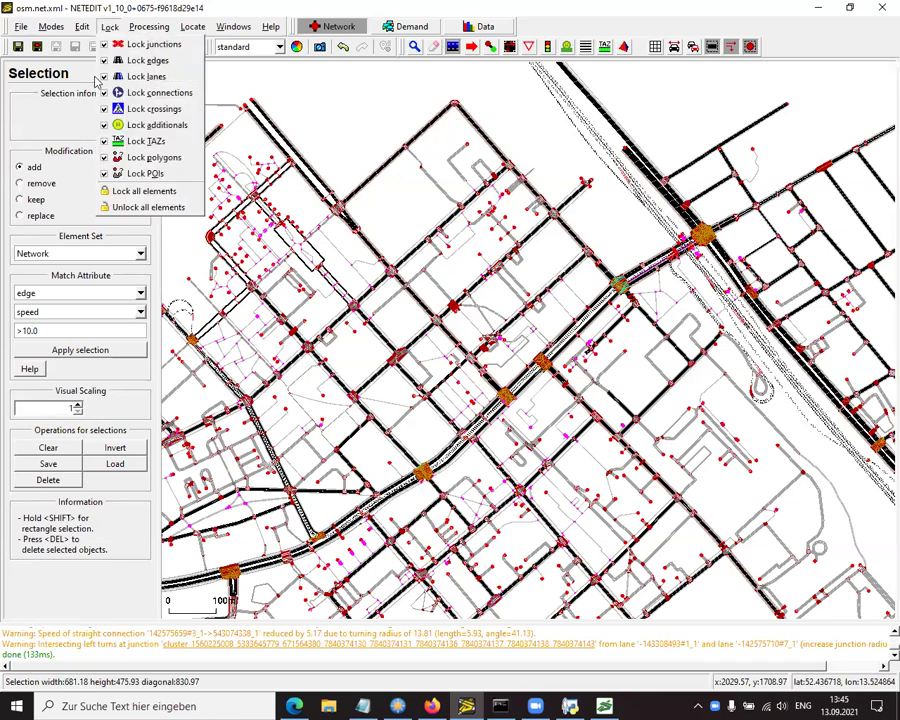
{"action": "left_click", "coordinate": [114, 76]}
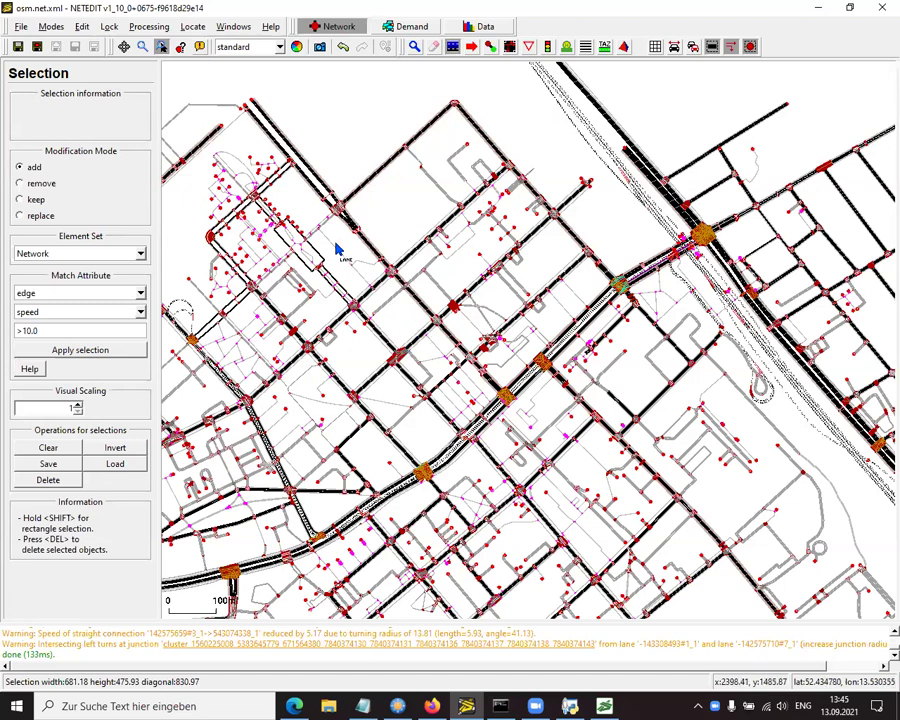
Rectangle-select the 1036 connections across the central grid, then unlock all elements
{"action": "left_click_drag", "start_coordinate": [313, 225], "coordinate": [641, 481]}
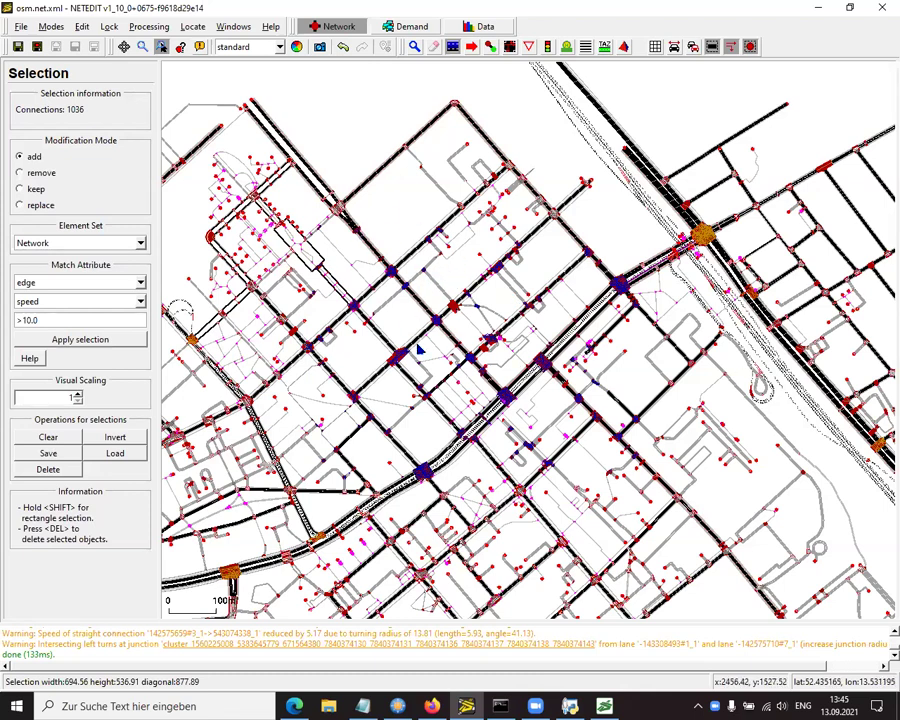
{"action": "left_click", "coordinate": [110, 28]}
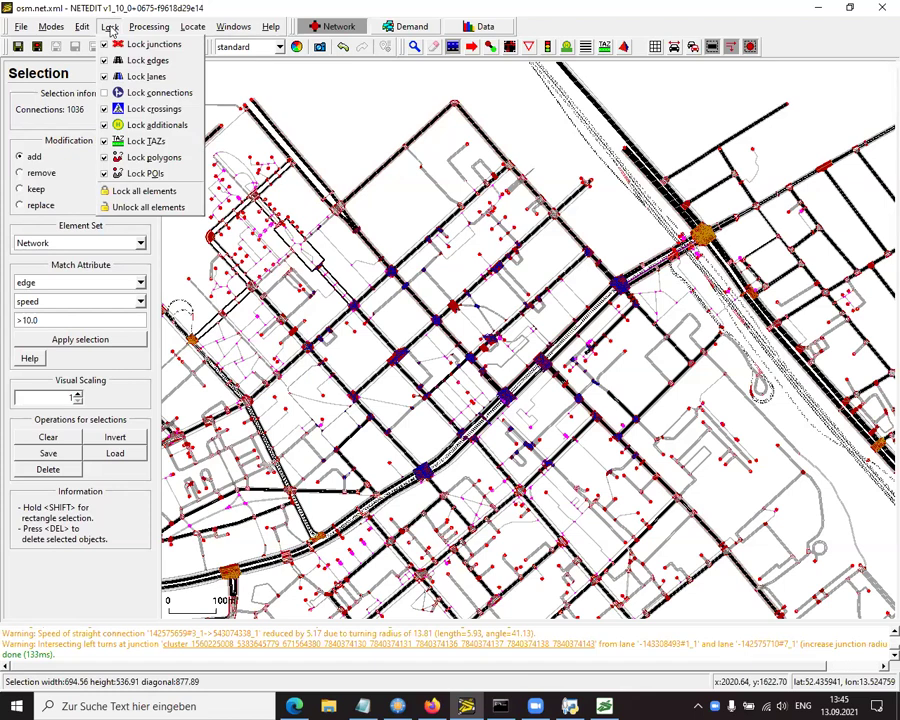
{"action": "left_click", "coordinate": [140, 191]}
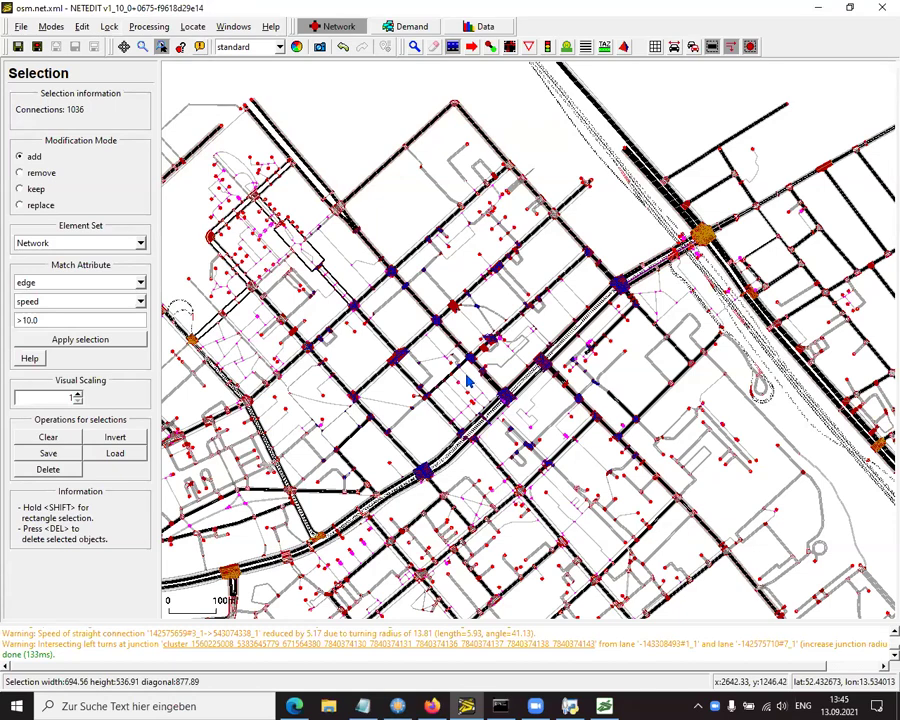
Set the match attribute to connection 'allow' with the 'keep' modification mode
{"action": "scroll", "coordinate": [466, 376], "scroll_direction": "up", "scroll_amount": 3}
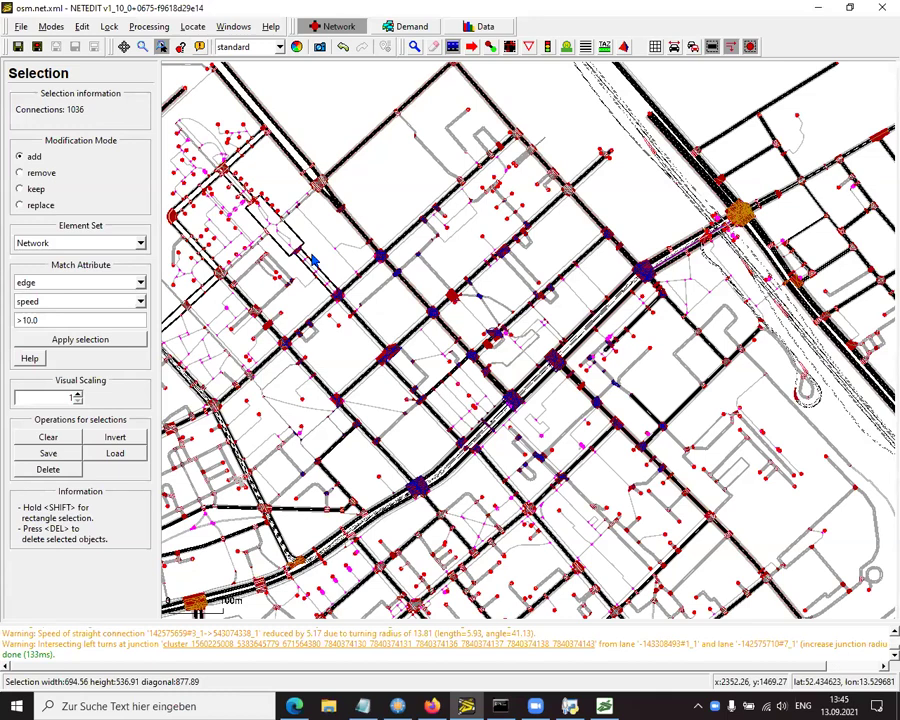
{"action": "left_click", "coordinate": [141, 284]}
{"action": "left_click", "coordinate": [56, 337]}
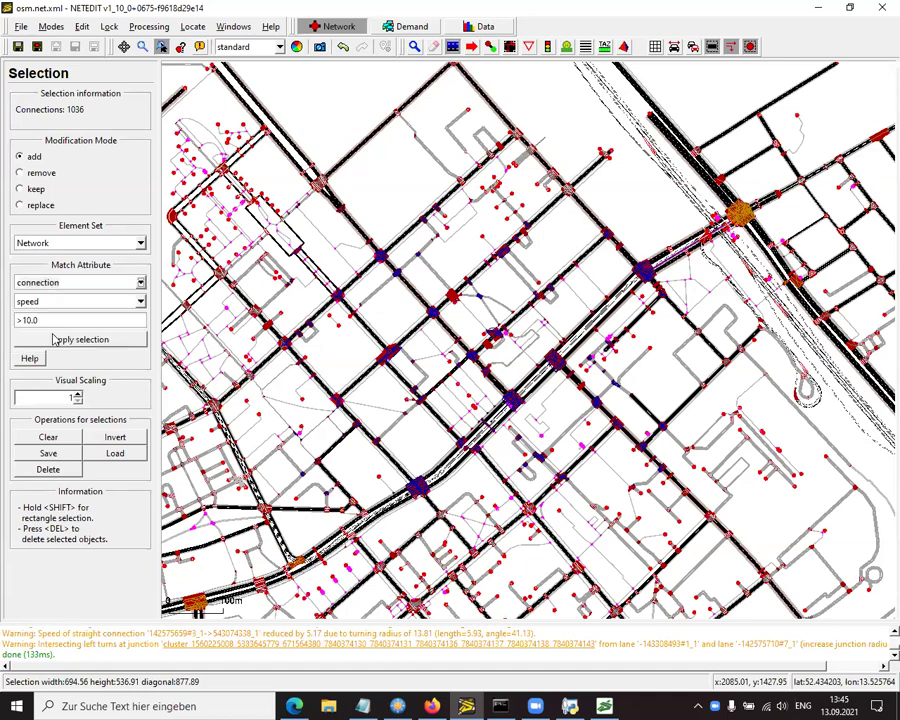
{"action": "left_click", "coordinate": [141, 303]}
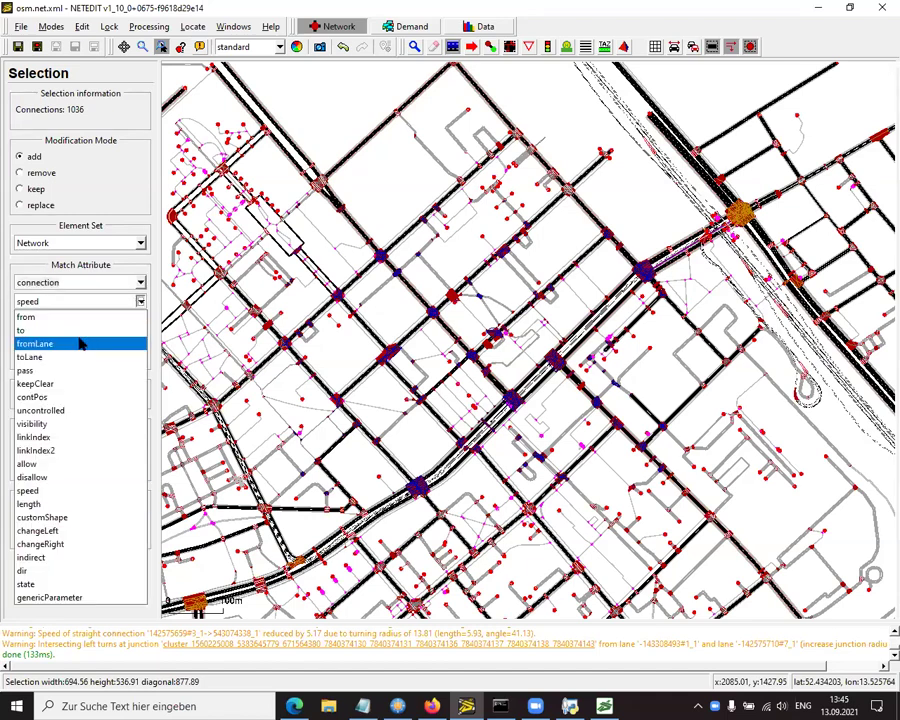
{"action": "left_click", "coordinate": [28, 464]}
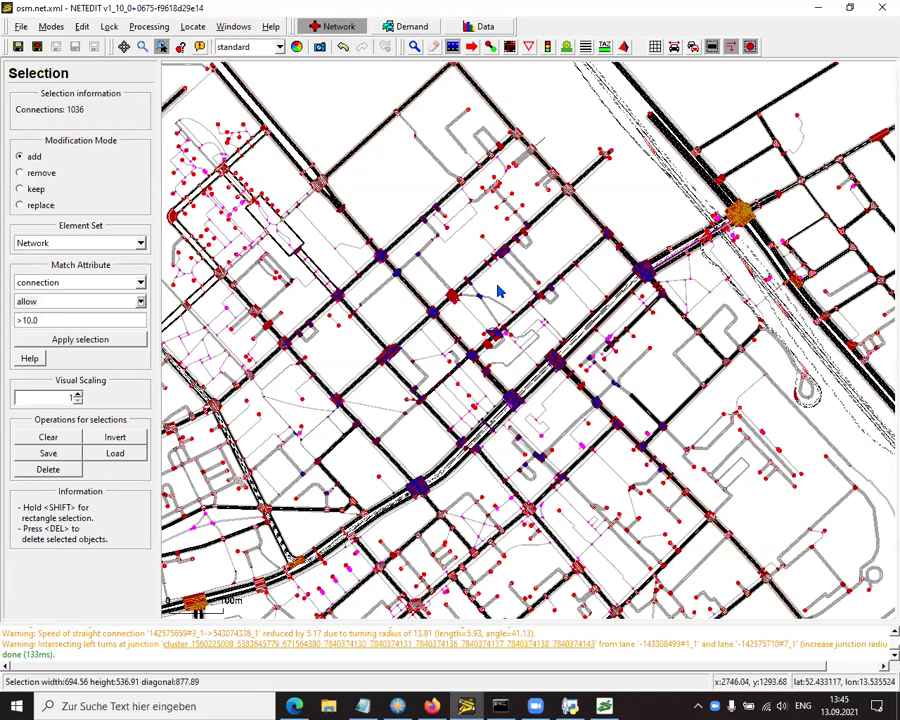
{"action": "left_click", "coordinate": [33, 191]}
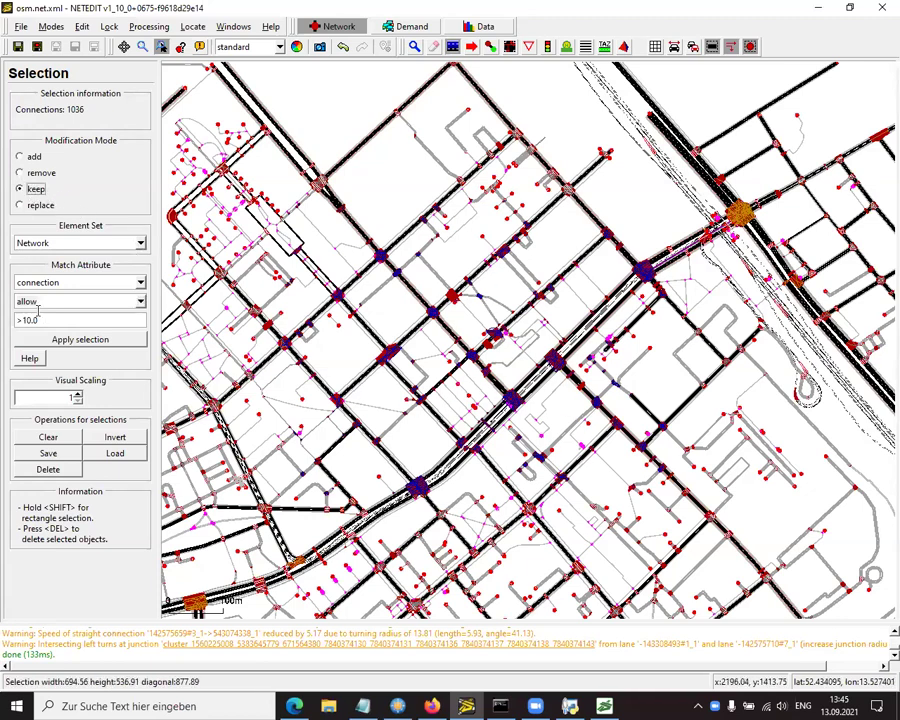
Replace '>10.0' with 'bic' and apply, keeping 116 bicycle connections selected
{"action": "triple_click", "coordinate": [30, 320]}
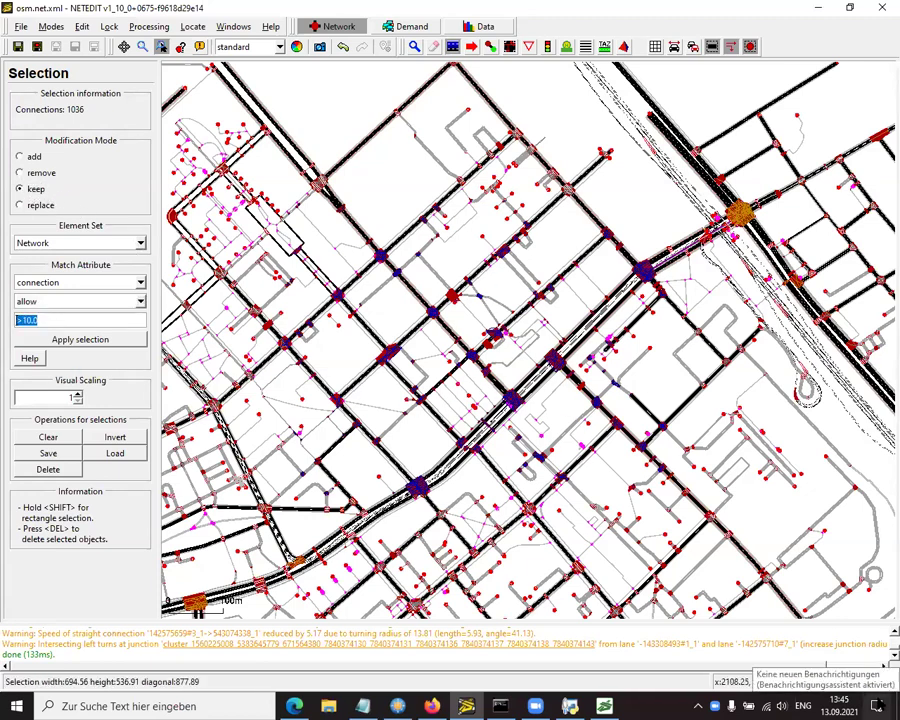
{"action": "type", "text": "bicycle"}
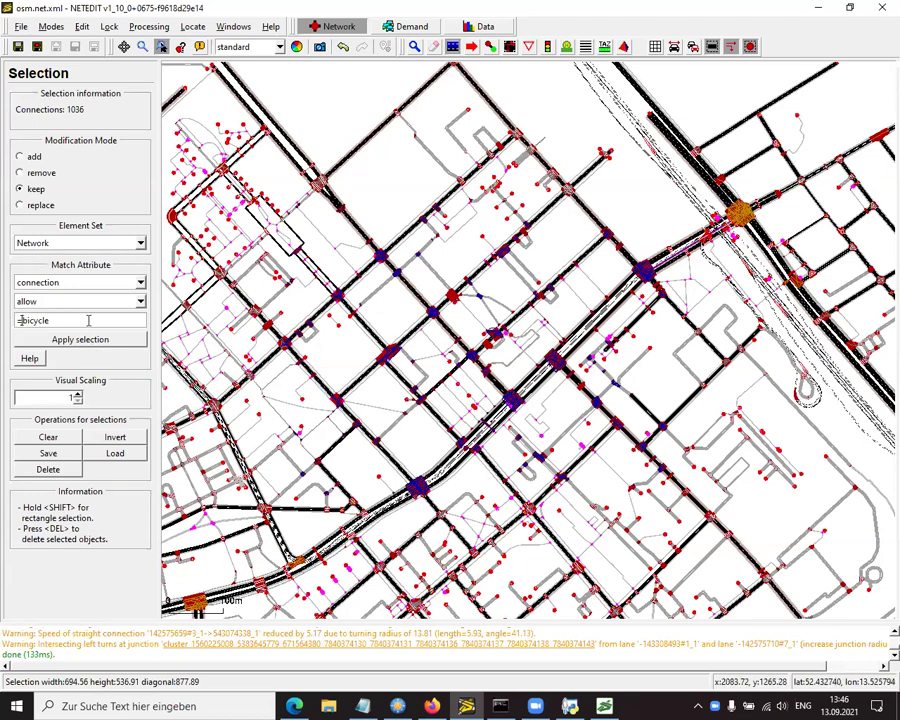
{"action": "key", "text": "Return"}
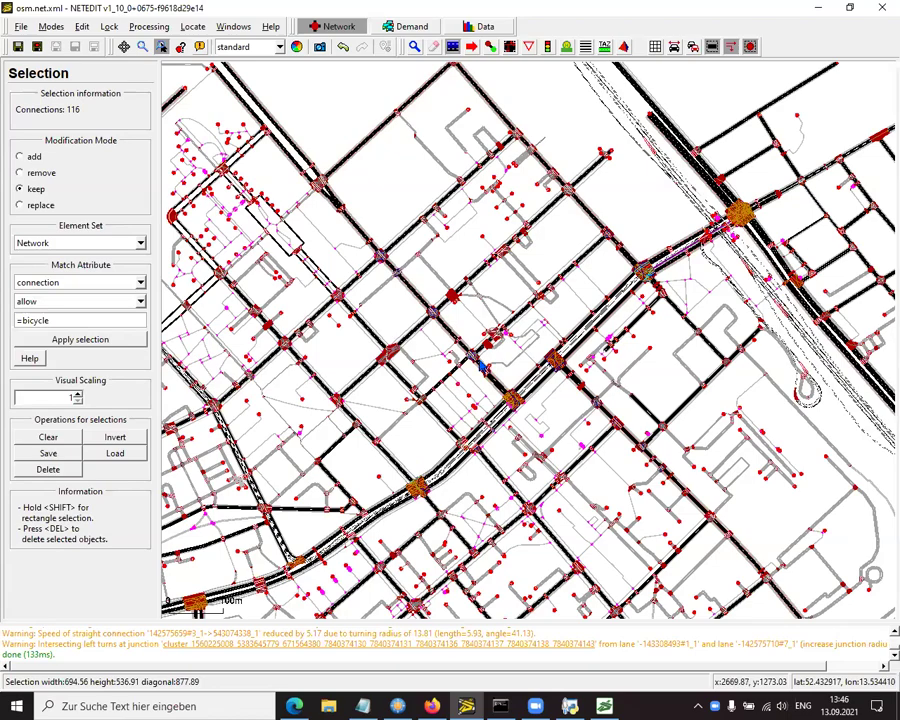
{"action": "scroll", "coordinate": [501, 340], "scroll_direction": "up", "scroll_amount": 5}
{"action": "scroll", "coordinate": [500, 340], "scroll_direction": "up", "scroll_amount": 4}
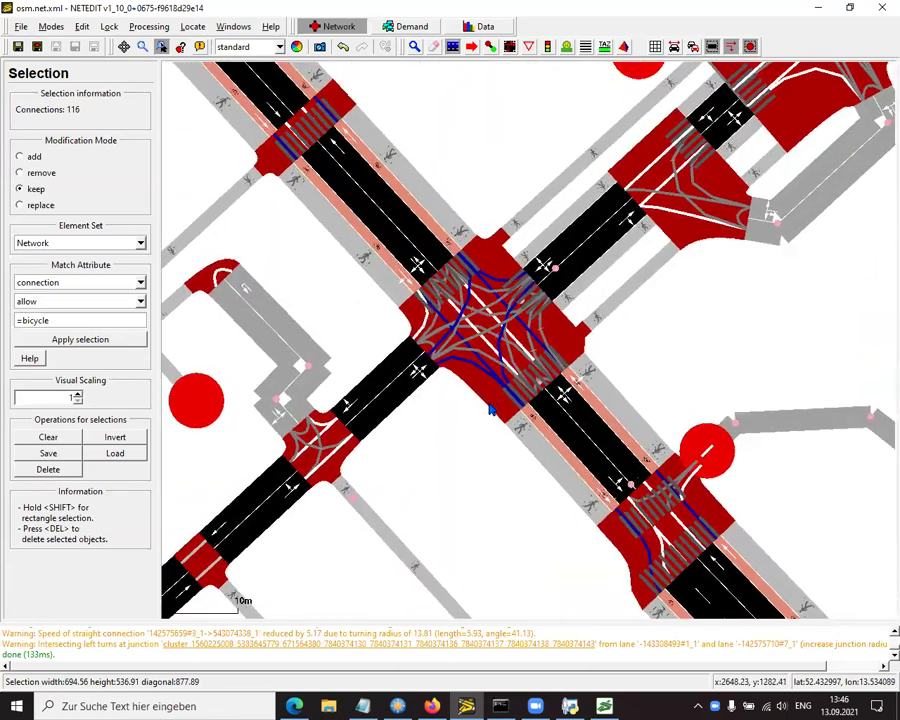
{"action": "scroll", "coordinate": [492, 428], "scroll_direction": "down", "scroll_amount": 8}
{"action": "scroll", "coordinate": [462, 245], "scroll_direction": "up", "scroll_amount": 4}
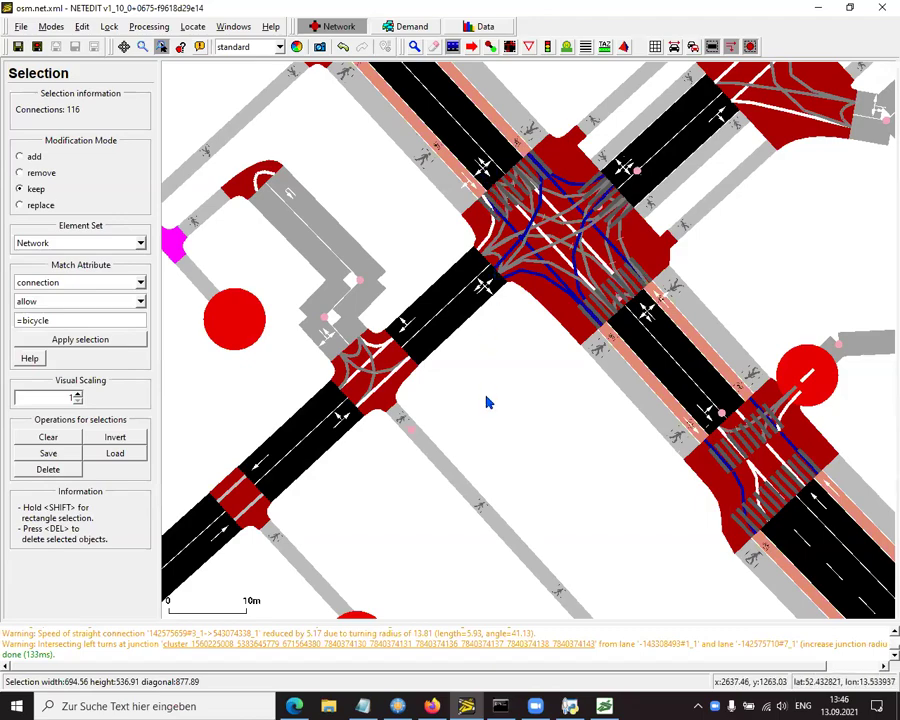
{"action": "scroll", "coordinate": [488, 408], "scroll_direction": "down", "scroll_amount": 8}
{"action": "scroll", "coordinate": [237, 420], "scroll_direction": "down", "scroll_amount": 3}
{"action": "scroll", "coordinate": [238, 427], "scroll_direction": "up", "scroll_amount": 2}
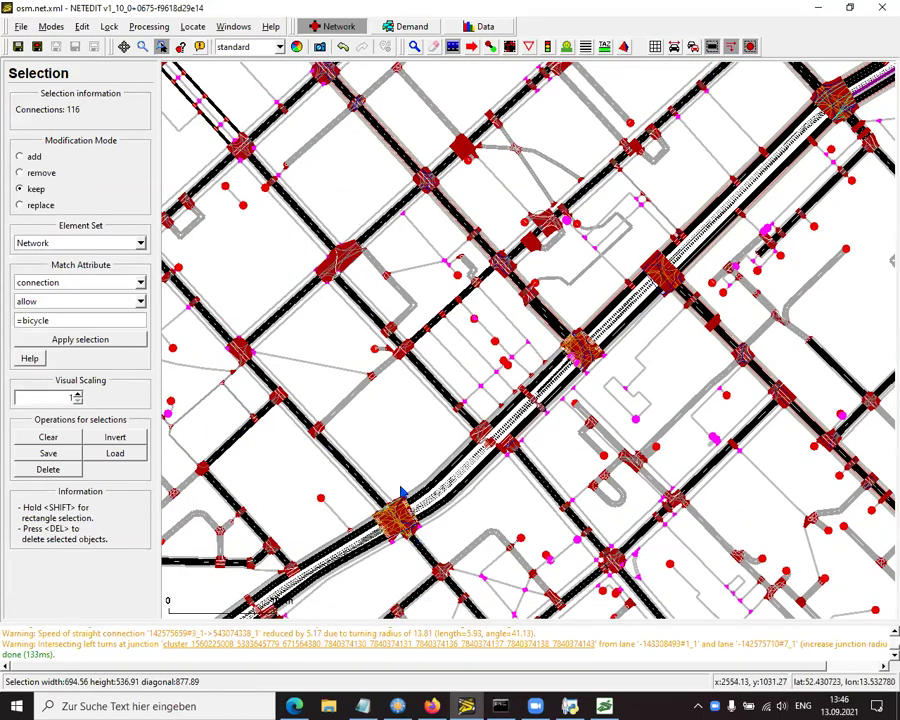
{"action": "scroll", "coordinate": [402, 482], "scroll_direction": "up", "scroll_amount": 3}
{"action": "scroll", "coordinate": [216, 413], "scroll_direction": "down", "scroll_amount": 2}
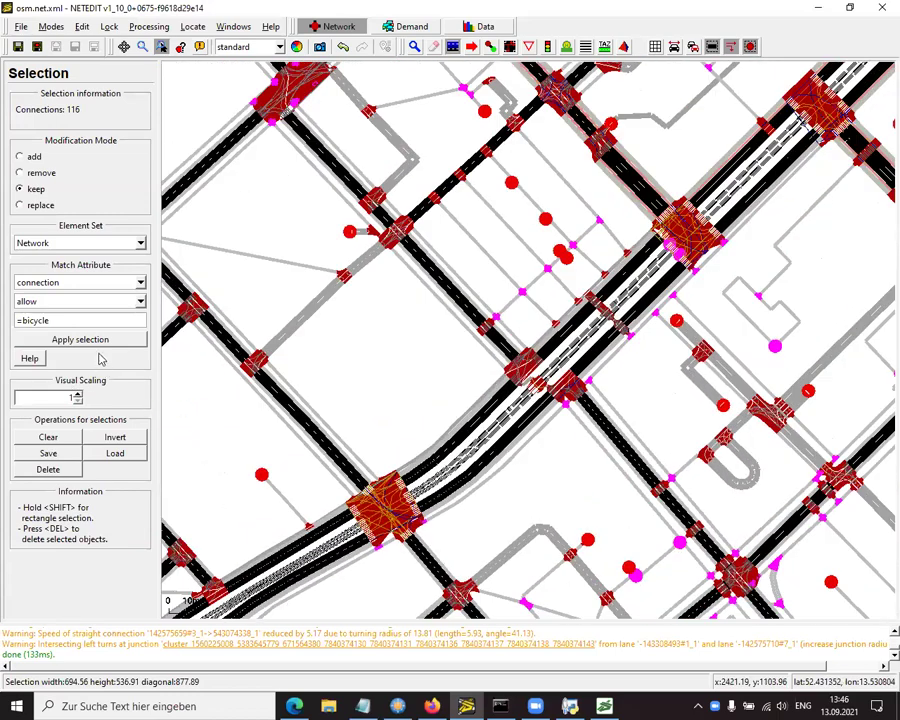
Try filtering the selected bicycle connections by direction 's' (straight)
{"action": "left_click", "coordinate": [142, 301]}
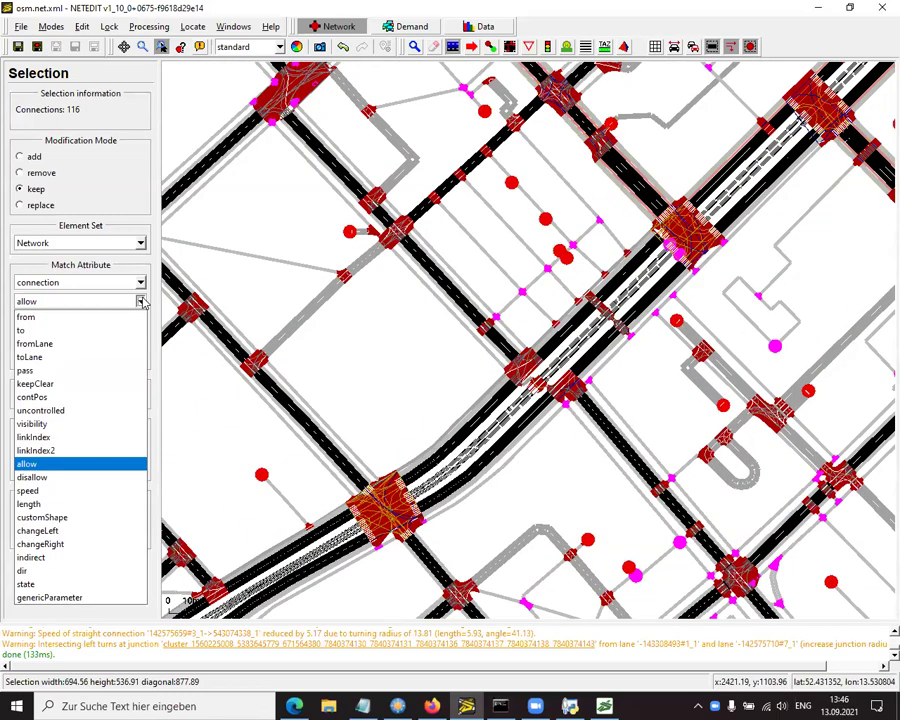
{"action": "left_click", "coordinate": [22, 570]}
{"action": "left_click_drag", "start_coordinate": [62, 323], "coordinate": [5, 321]}
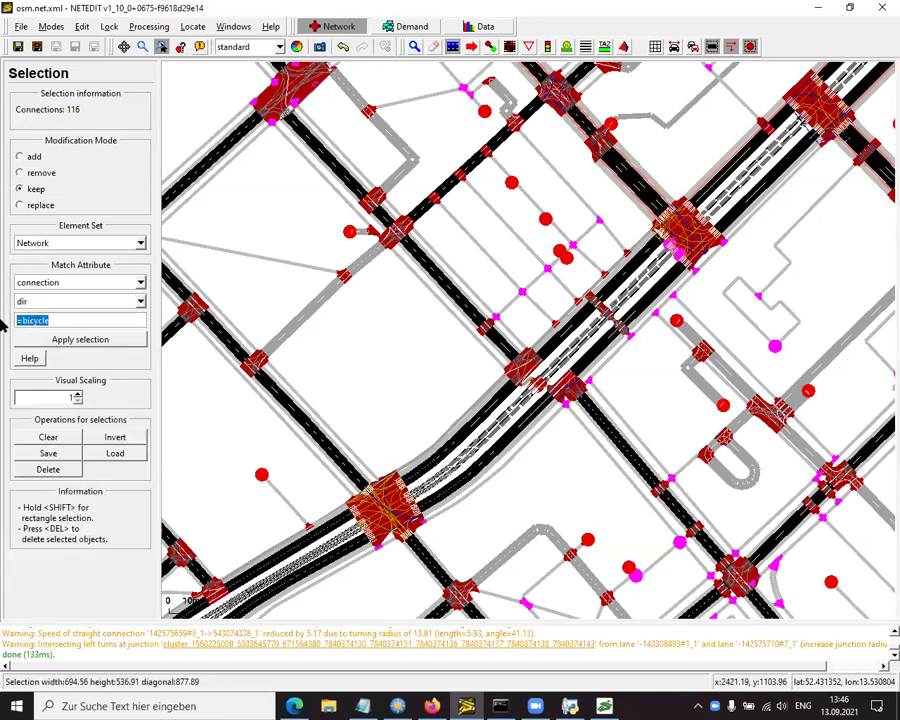
{"action": "type", "text": "s"}
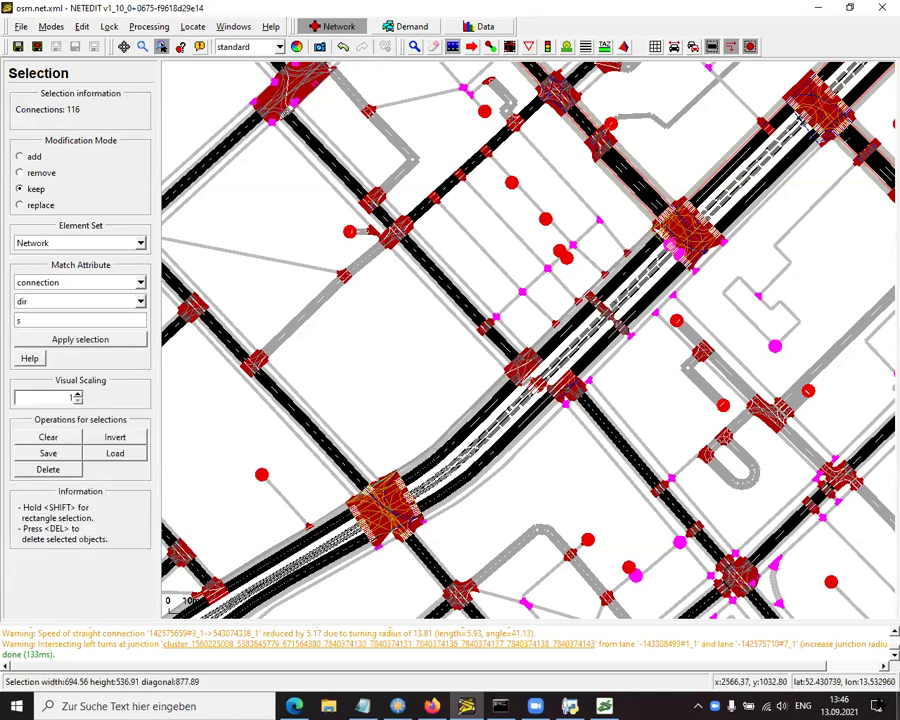
{"action": "key", "text": "Return"}
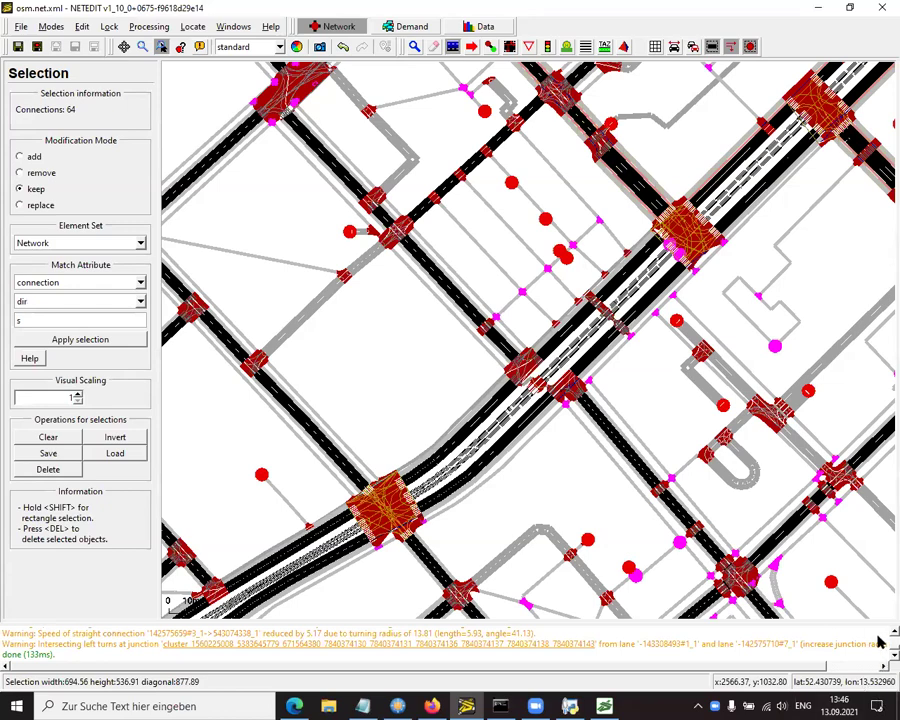
{"action": "left_click_drag", "start_coordinate": [711, 296], "coordinate": [636, 415]}
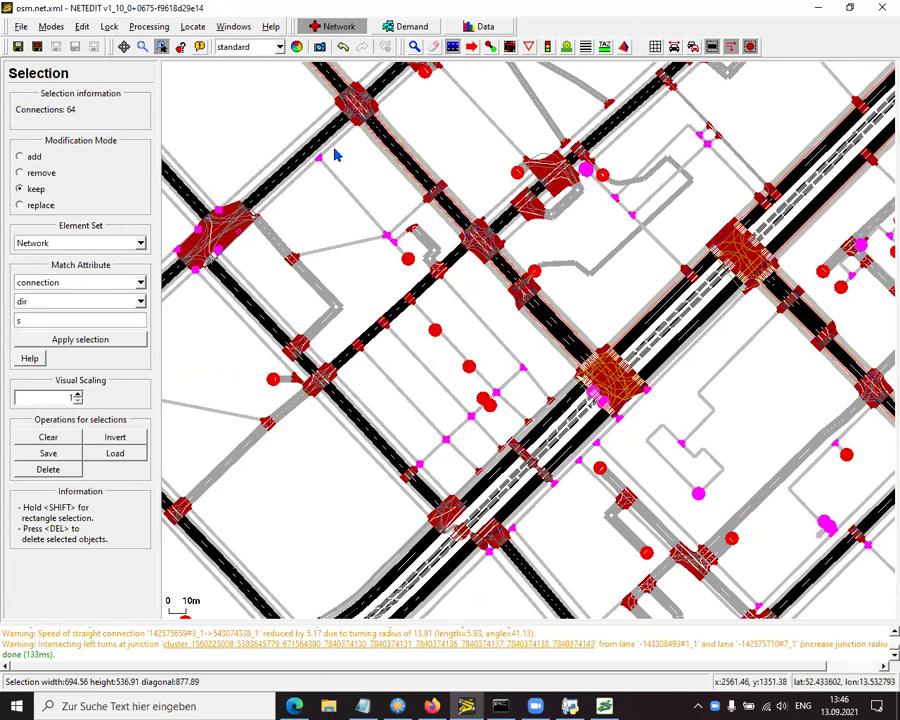
Undo that and filter by direction 'l' instead, keeping 22 left-turn connections
{"action": "left_click", "coordinate": [341, 47]}
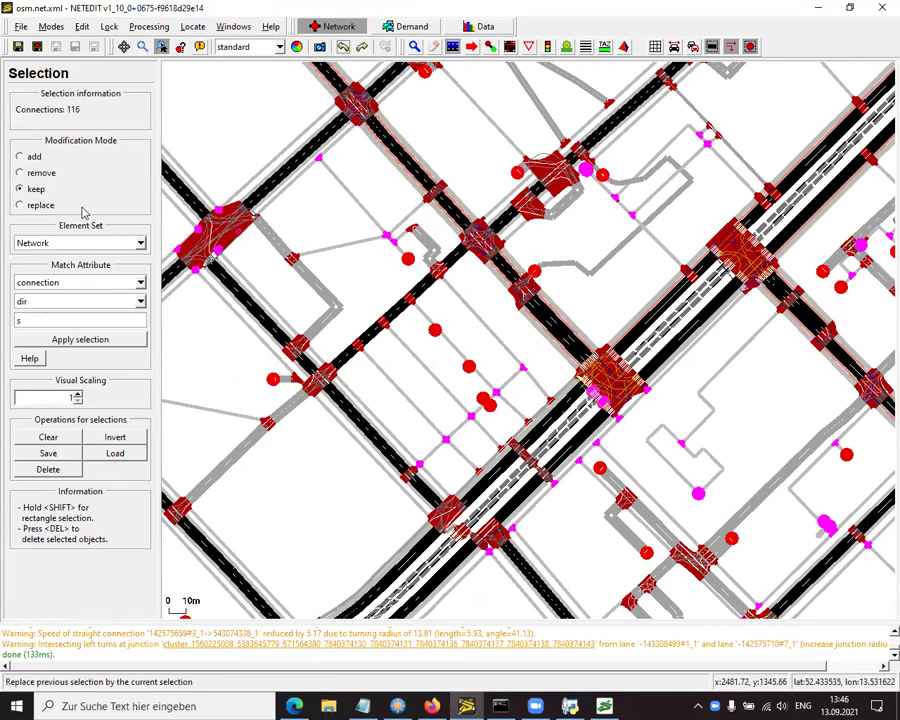
{"action": "double_click", "coordinate": [57, 324]}
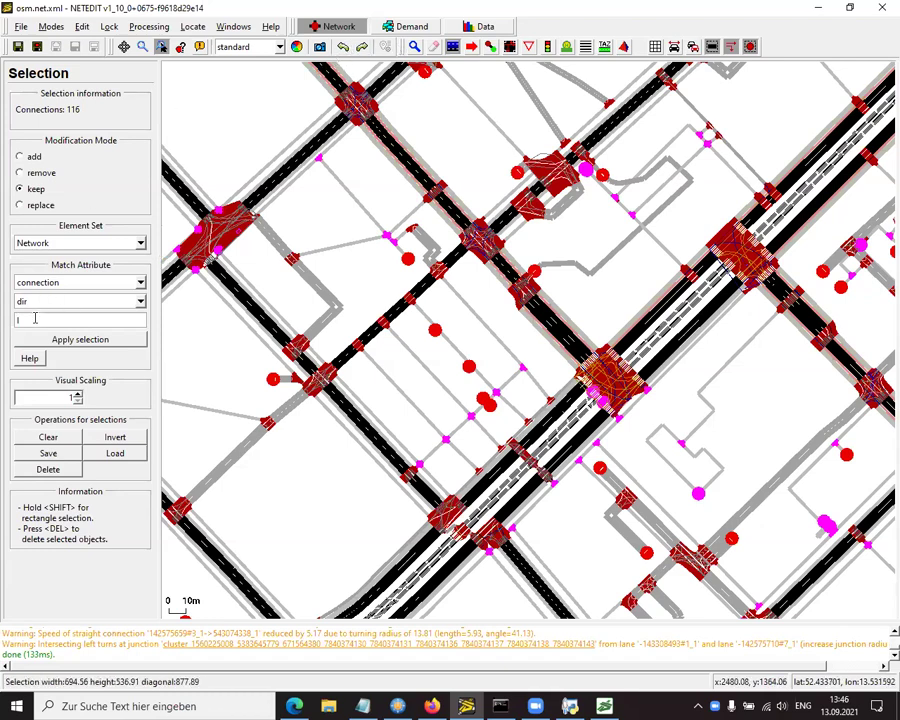
{"action": "left_click", "coordinate": [140, 340]}
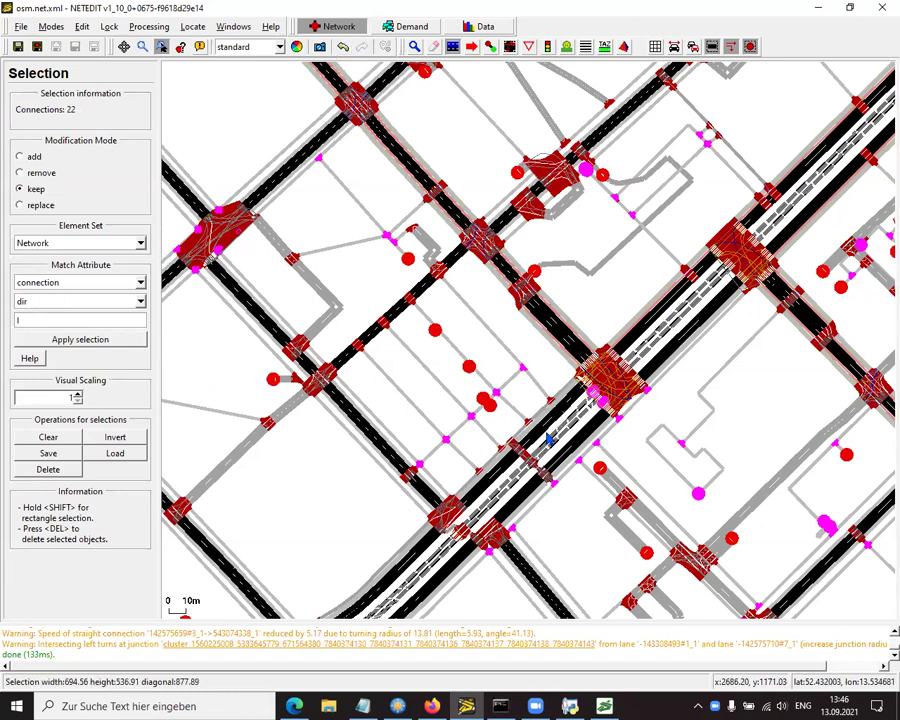
Mark the 22 selected left-turn bicycle connections as indirect turns in Inspect mode
{"action": "scroll", "coordinate": [488, 542], "scroll_direction": "up", "scroll_amount": 5}
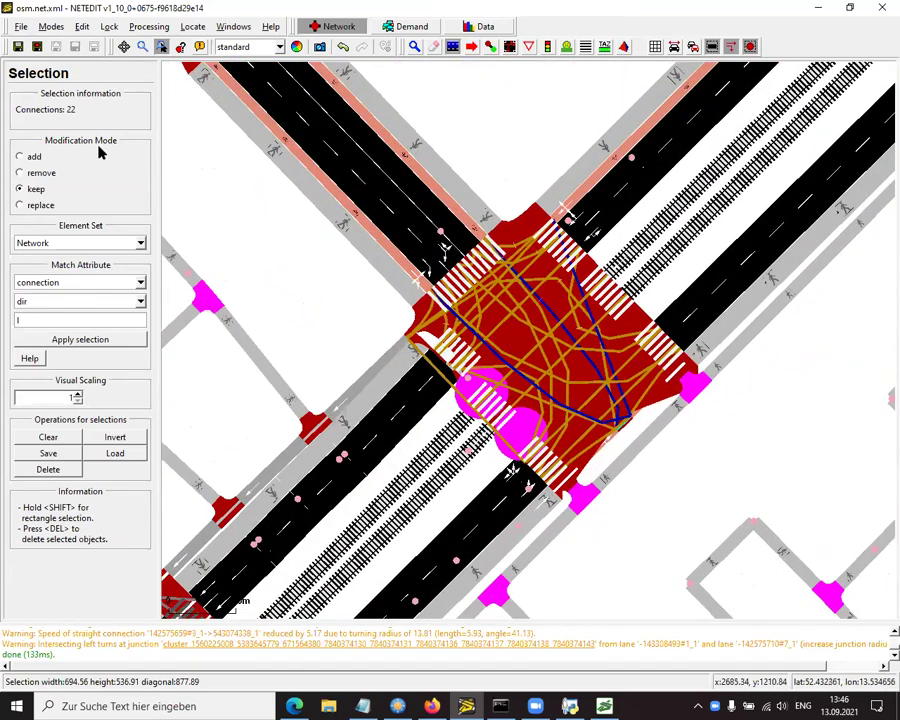
{"action": "left_click", "coordinate": [142, 46]}
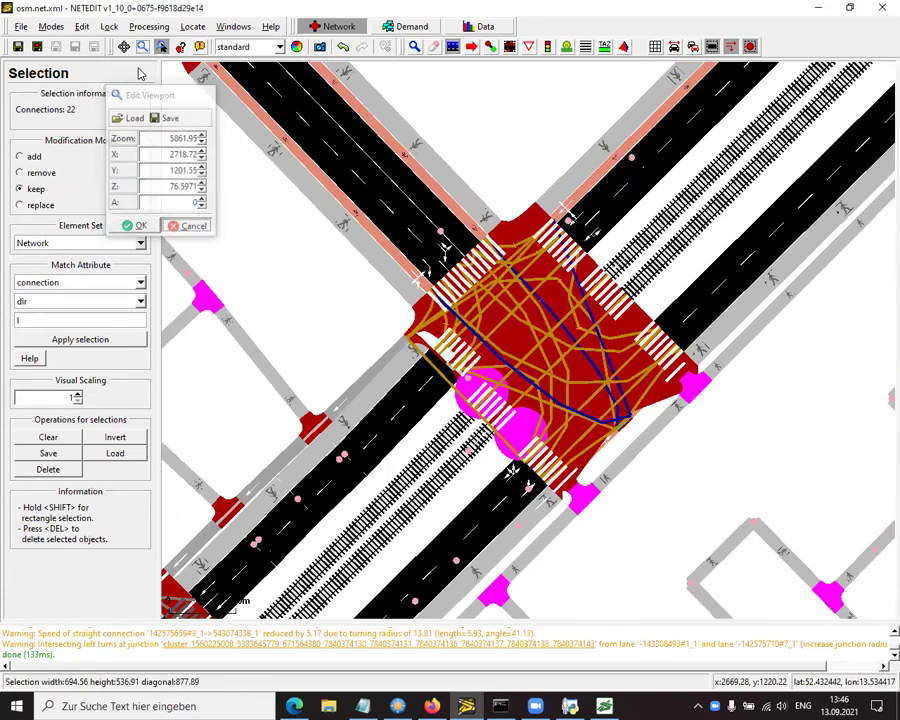
{"action": "left_click", "coordinate": [142, 46]}
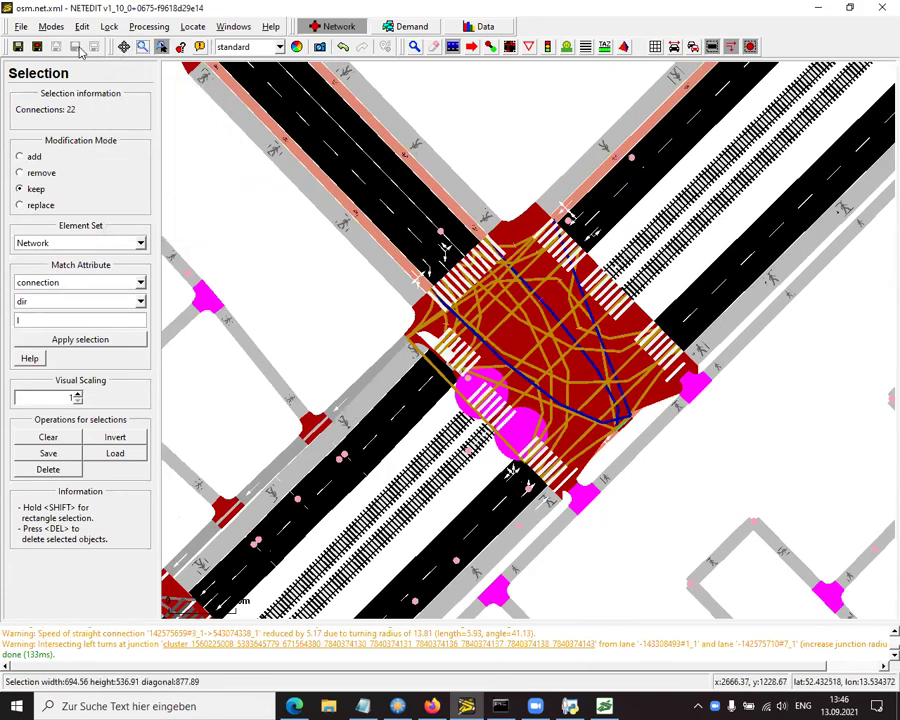
{"action": "key", "text": "i"}
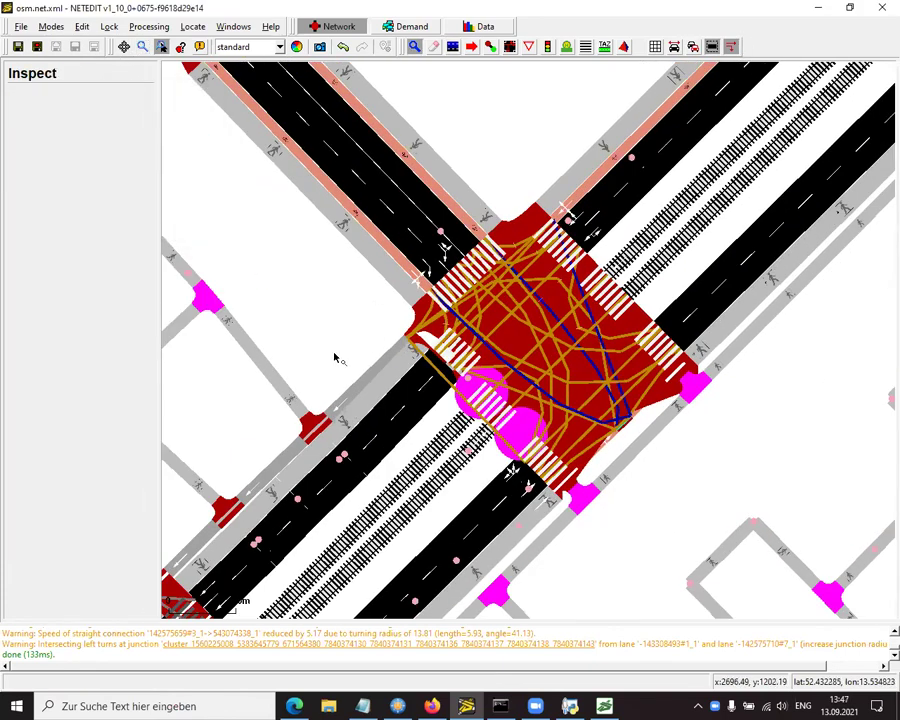
{"action": "scroll", "coordinate": [530, 380], "scroll_direction": "up", "scroll_amount": 3}
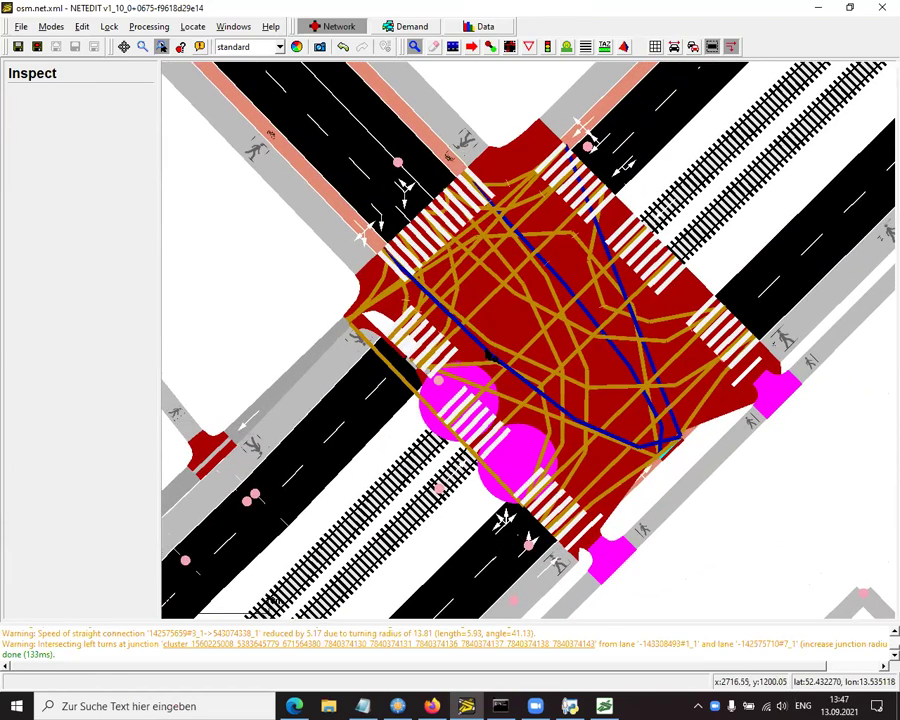
{"action": "left_click", "coordinate": [490, 355]}
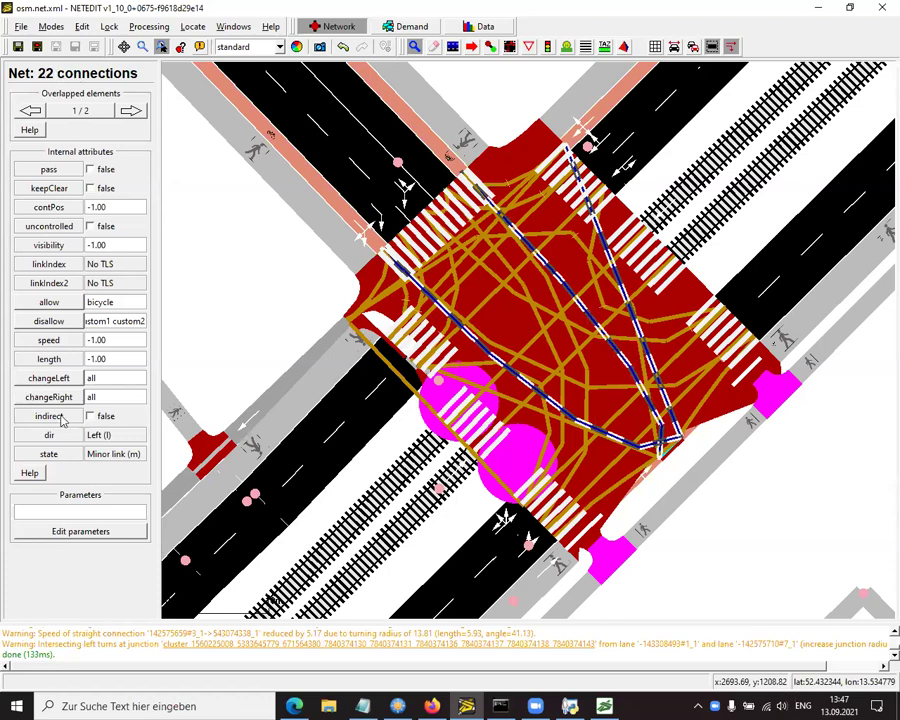
{"action": "left_click", "coordinate": [91, 417]}
Recompute the junctions with F5 so the indirect turns take effect
{"action": "scroll", "coordinate": [462, 392], "scroll_direction": "down", "scroll_amount": 5}
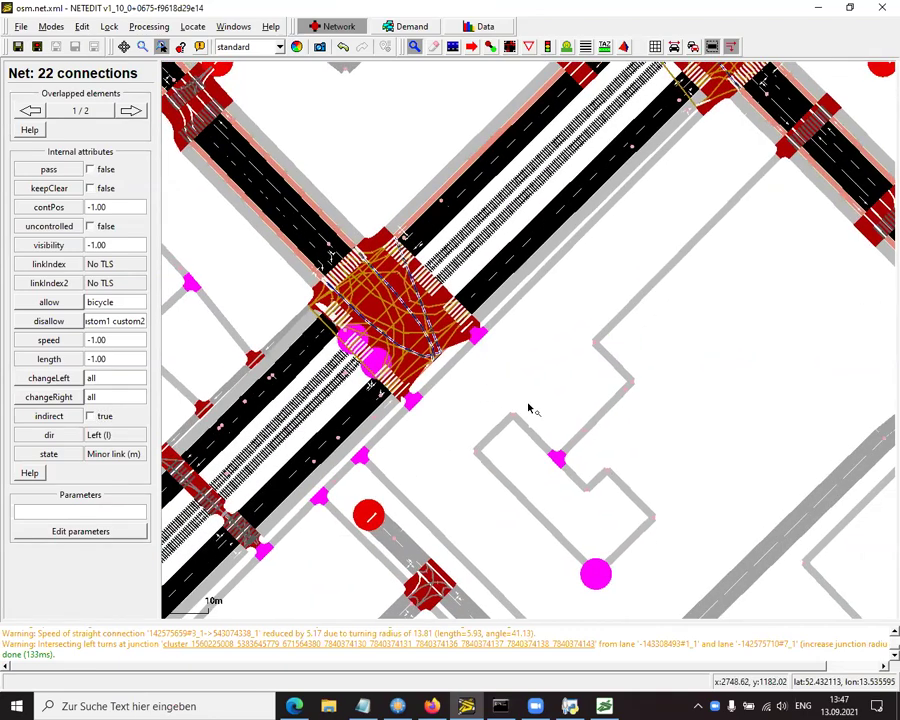
{"action": "key", "text": "F5"}
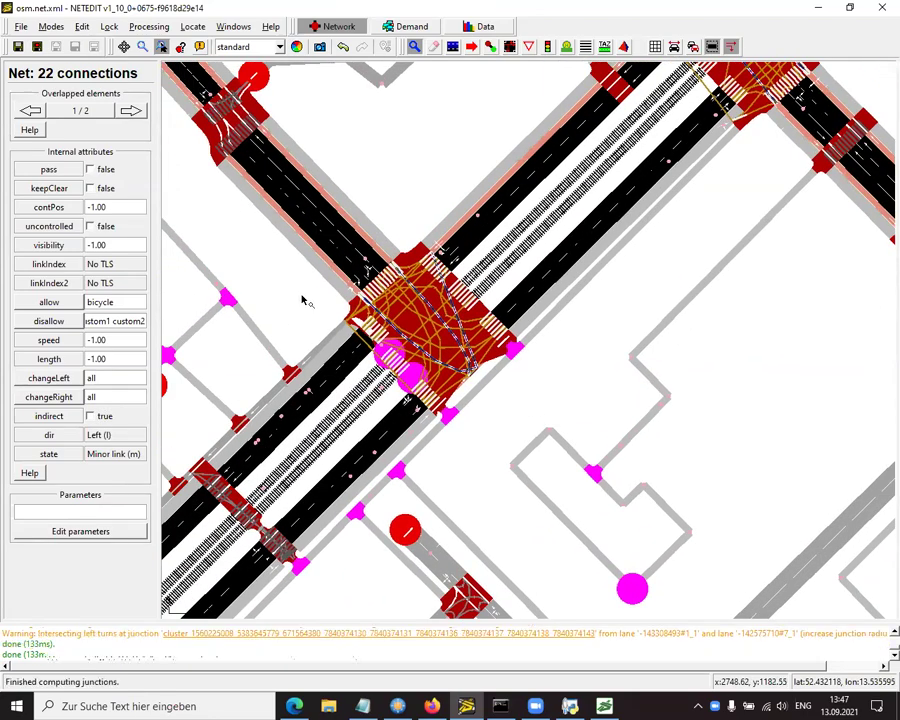
{"action": "key", "text": "F5"}
{"action": "scroll", "coordinate": [513, 355], "scroll_direction": "up", "scroll_amount": 3}
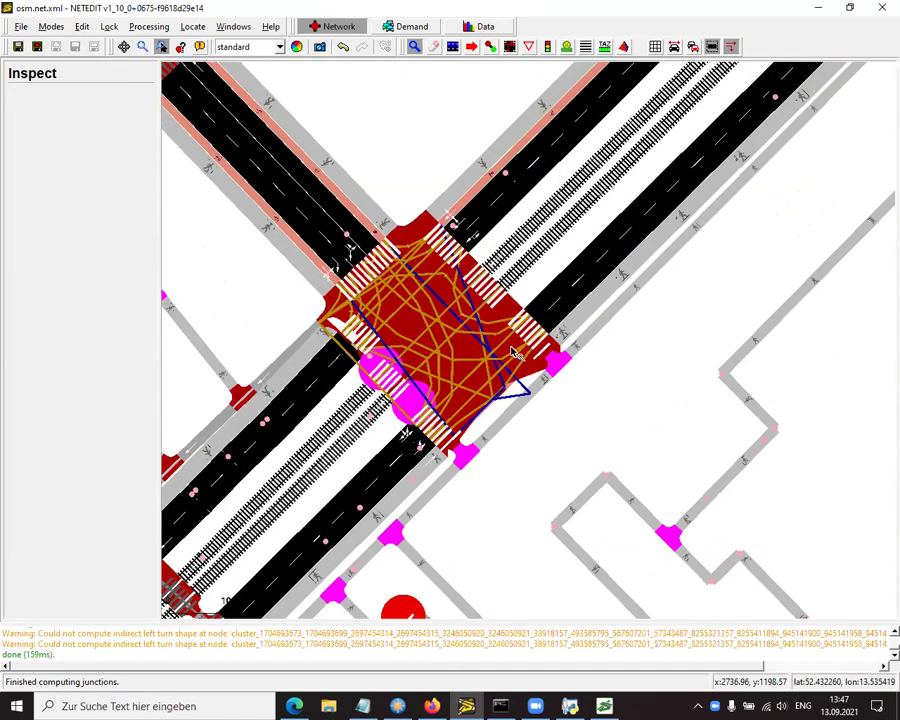
{"action": "scroll", "coordinate": [513, 355], "scroll_direction": "down", "scroll_amount": 4}
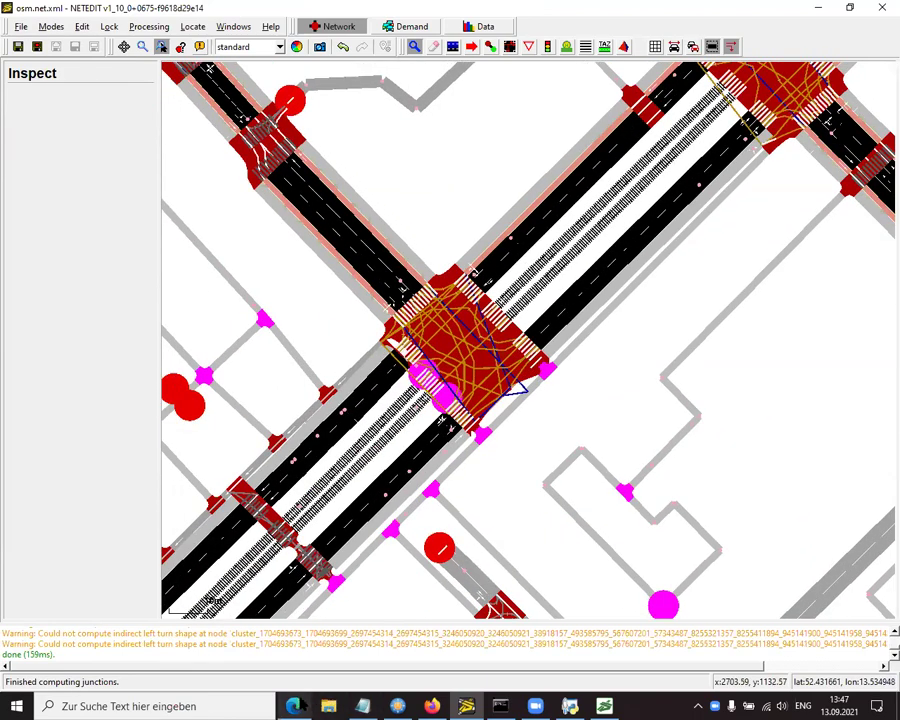
Return to SUMO2021_Tutorial.pdf and advance two slides to Chart 14, 'Traffic'
{"action": "key", "text": "alt+Tab"}
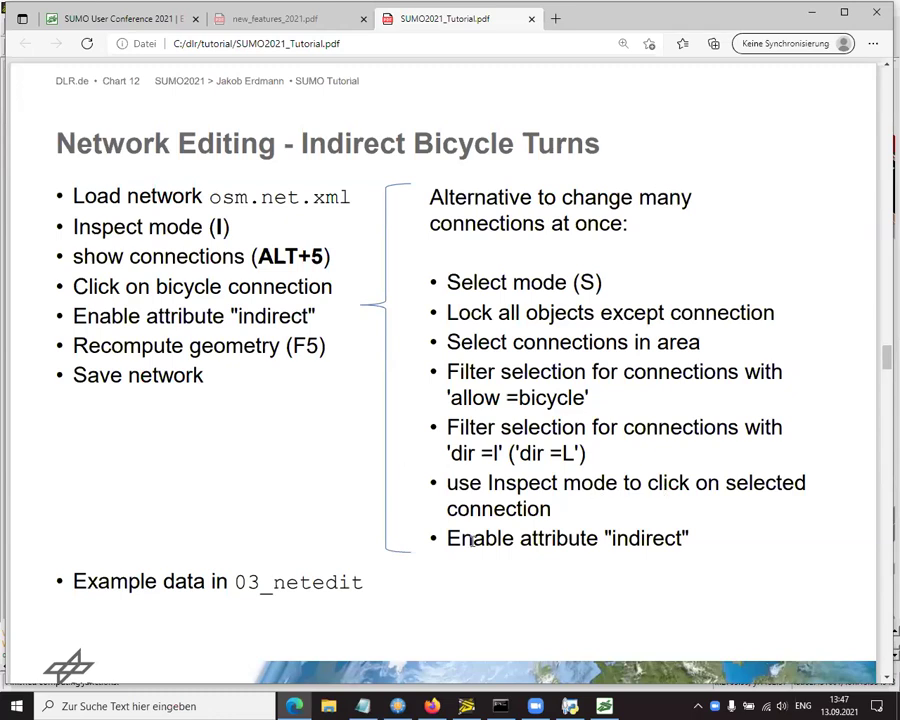
{"action": "key", "text": "Page_Down"}
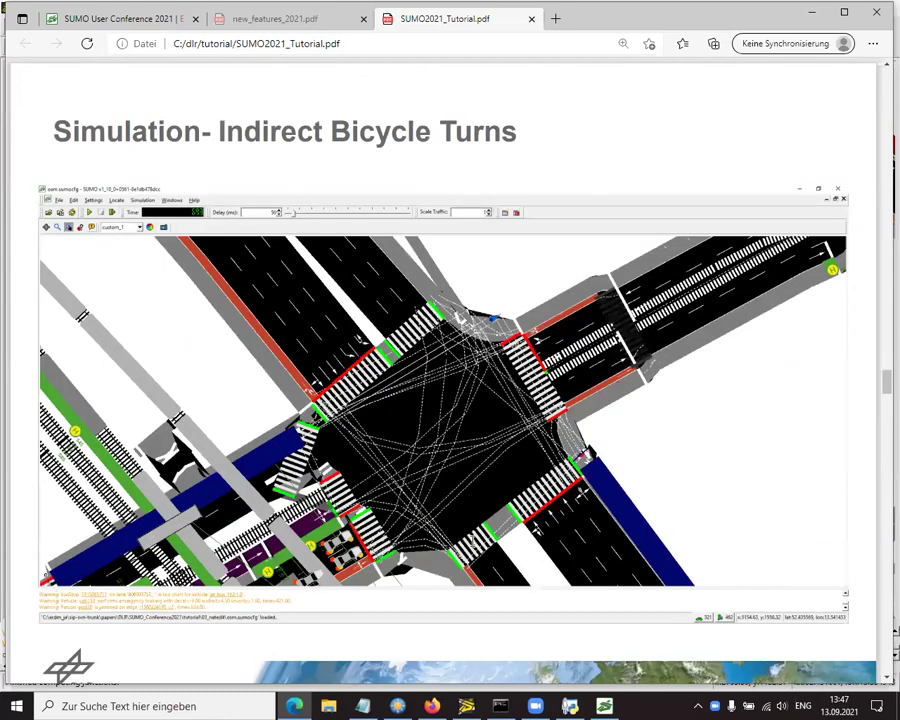
{"action": "key", "text": "Page_Down"}
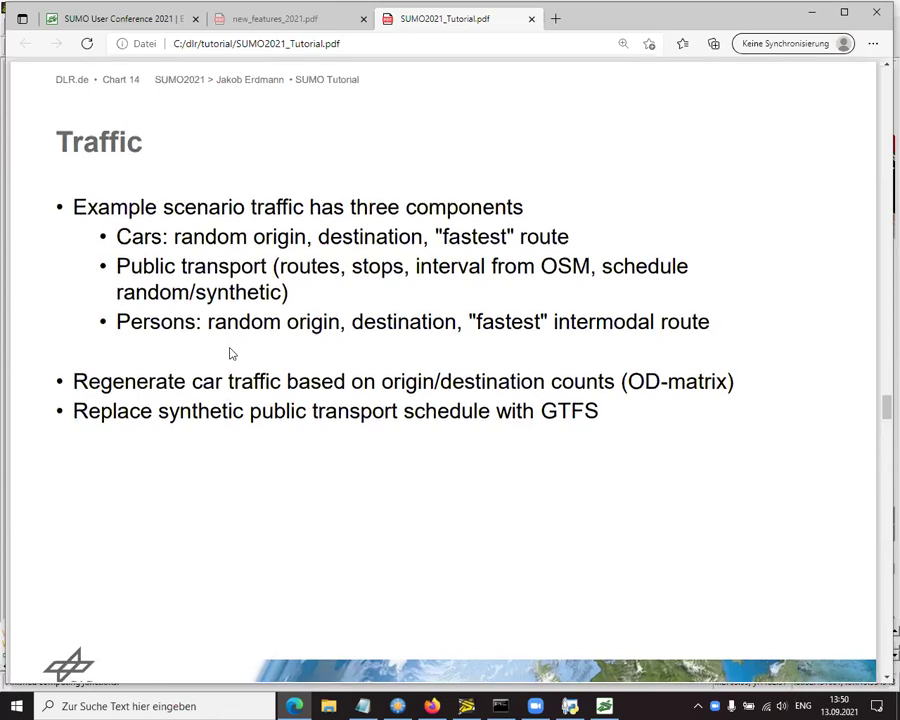
Scroll down from Chart 14 to Chart 15, 'Traffic from OD-Matrix'
{"action": "scroll", "coordinate": [229, 353], "scroll_direction": "down", "scroll_amount": 5}
{"action": "scroll", "coordinate": [268, 333], "scroll_direction": "down", "scroll_amount": 1}
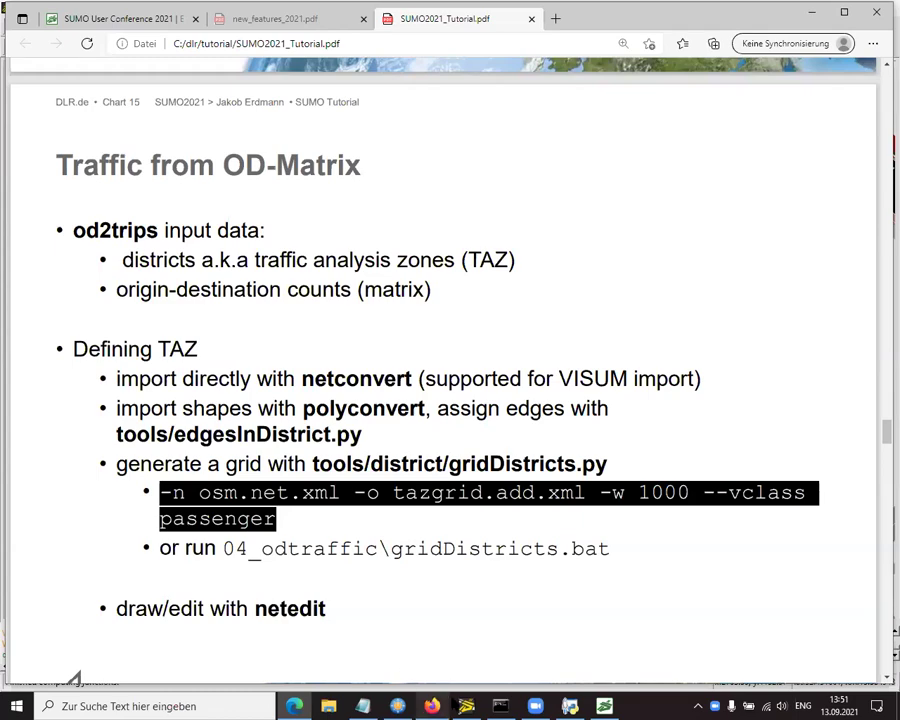
In TAZ mode (Z), draw a four-sided zone over the central grid, then return to Edge
{"action": "left_click", "coordinate": [466, 706]}
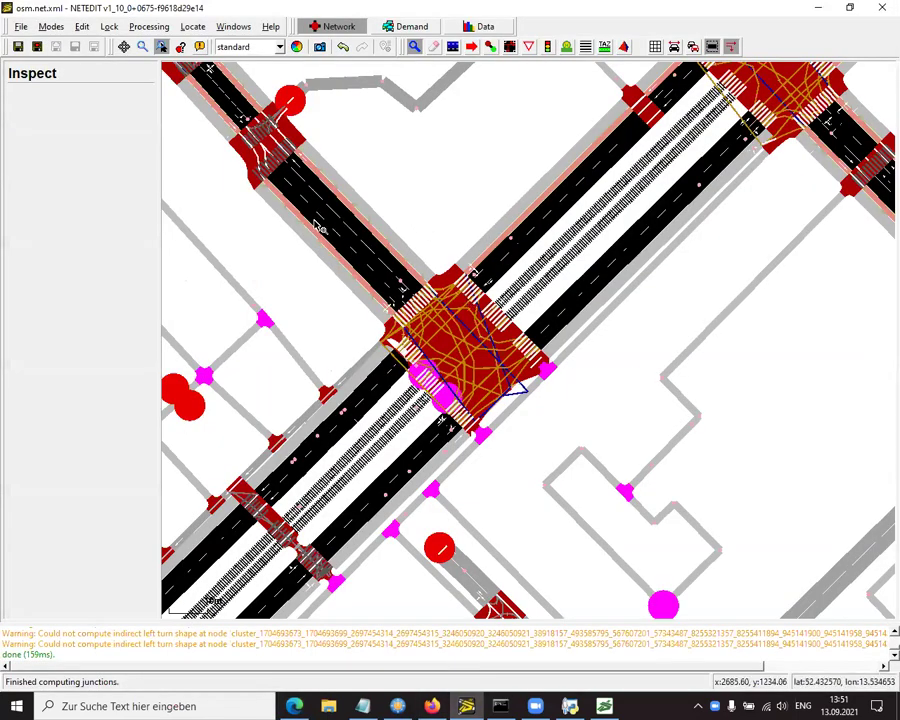
{"action": "key", "text": "z"}
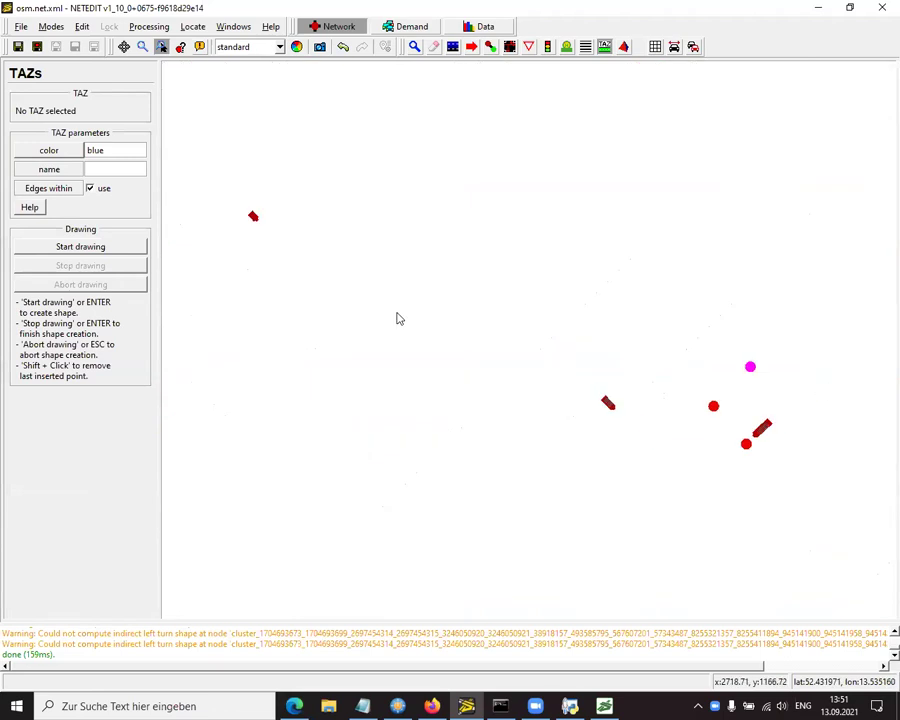
{"action": "left_click", "coordinate": [53, 27]}
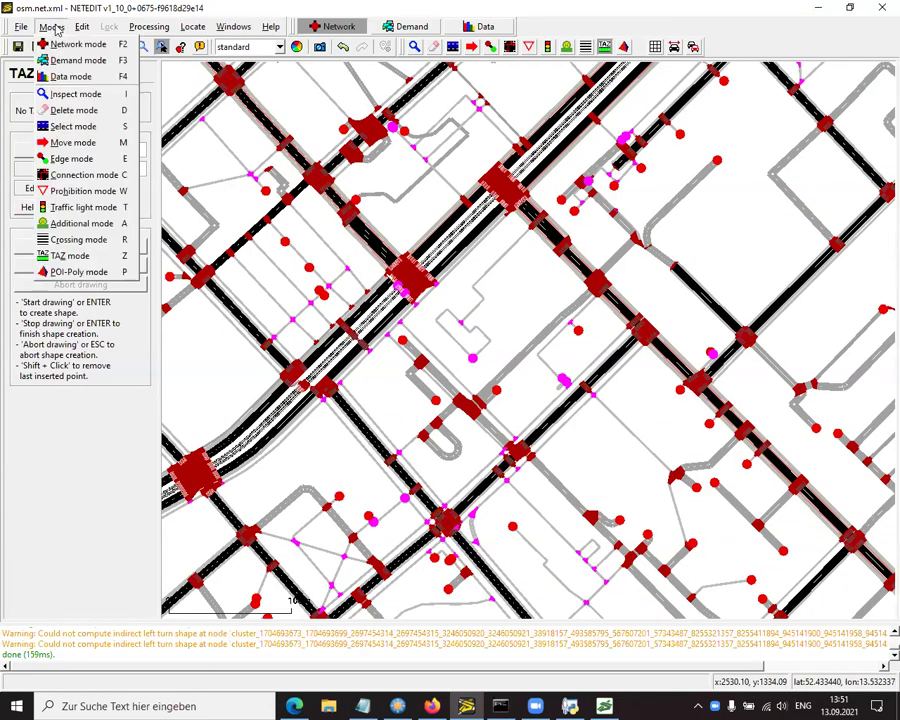
{"action": "left_click", "coordinate": [517, 305]}
{"action": "scroll", "coordinate": [517, 302], "scroll_direction": "down", "scroll_amount": 1}
{"action": "left_click", "coordinate": [116, 249]}
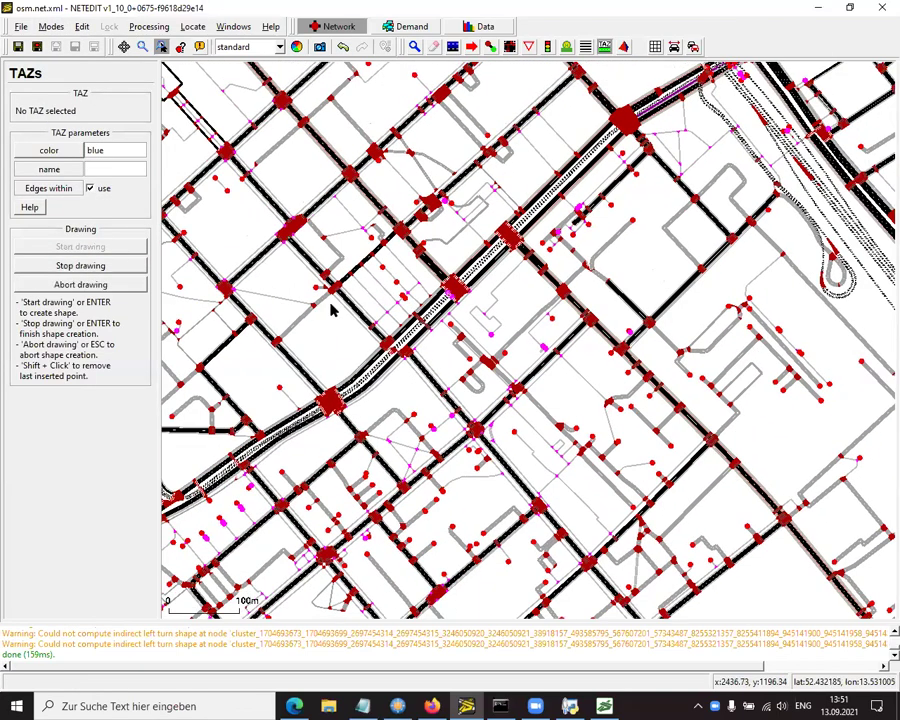
{"action": "left_click", "coordinate": [708, 568]}
{"action": "left_click", "coordinate": [339, 525]}
{"action": "key", "text": "Return"}
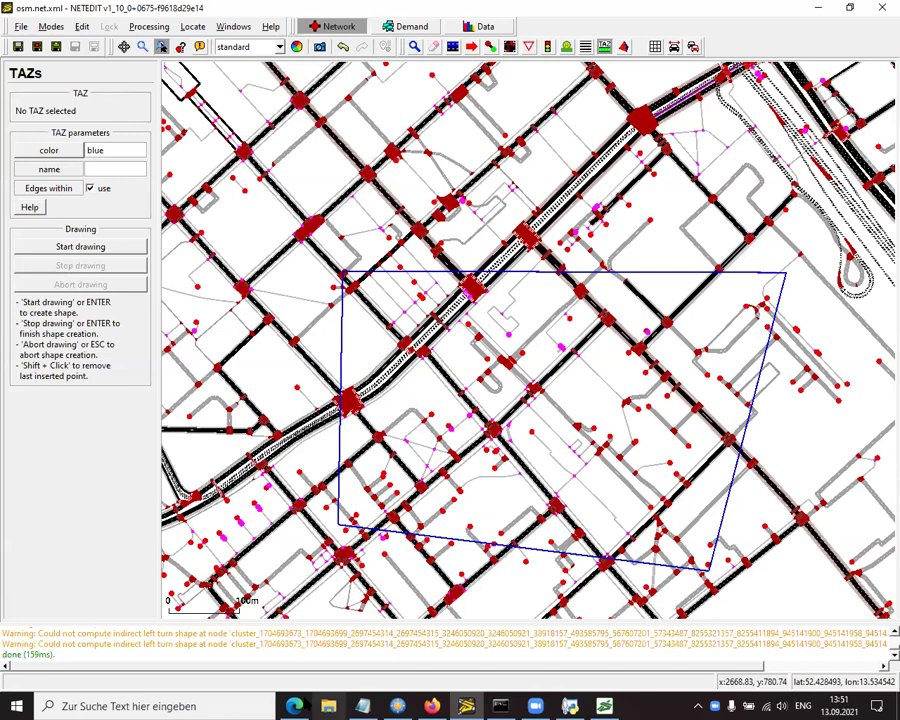
{"action": "key", "text": "alt+Tab"}
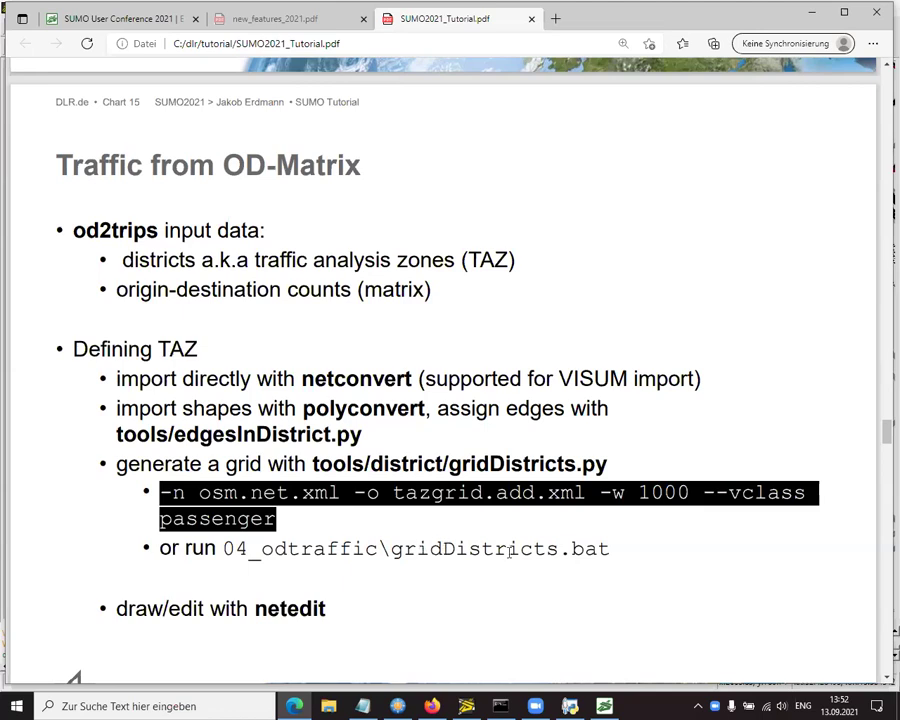
{"action": "left_click_drag", "start_coordinate": [222, 548], "coordinate": [246, 549]}
{"action": "left_click", "coordinate": [302, 570]}
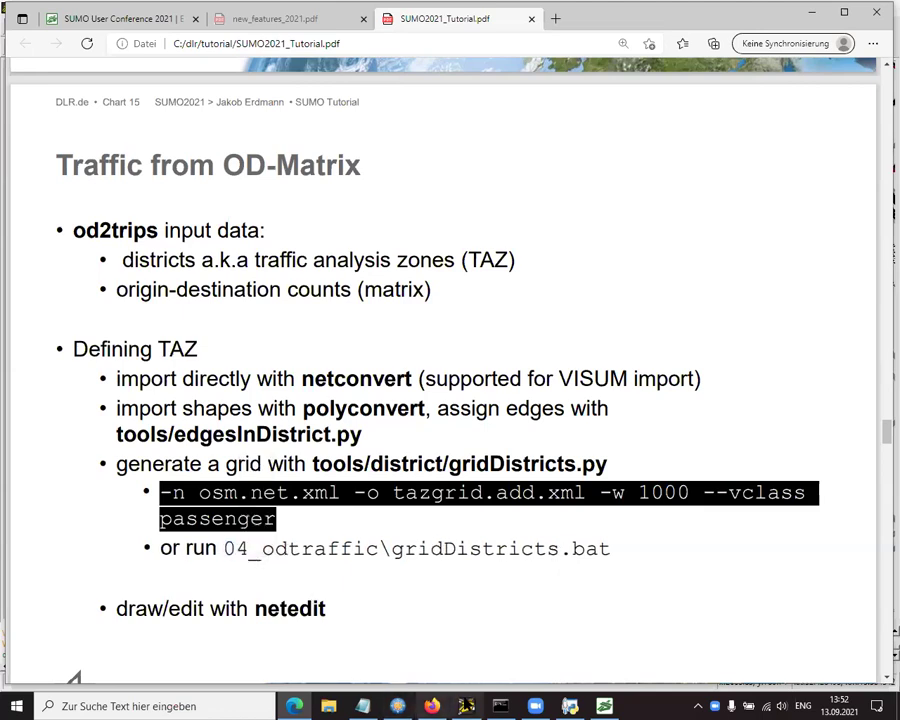
Open tazgrid.add.xml from 04_odtraffic in GVIM, scroll its TAZ definitions, and close it
{"action": "key", "text": "alt+Tab"}
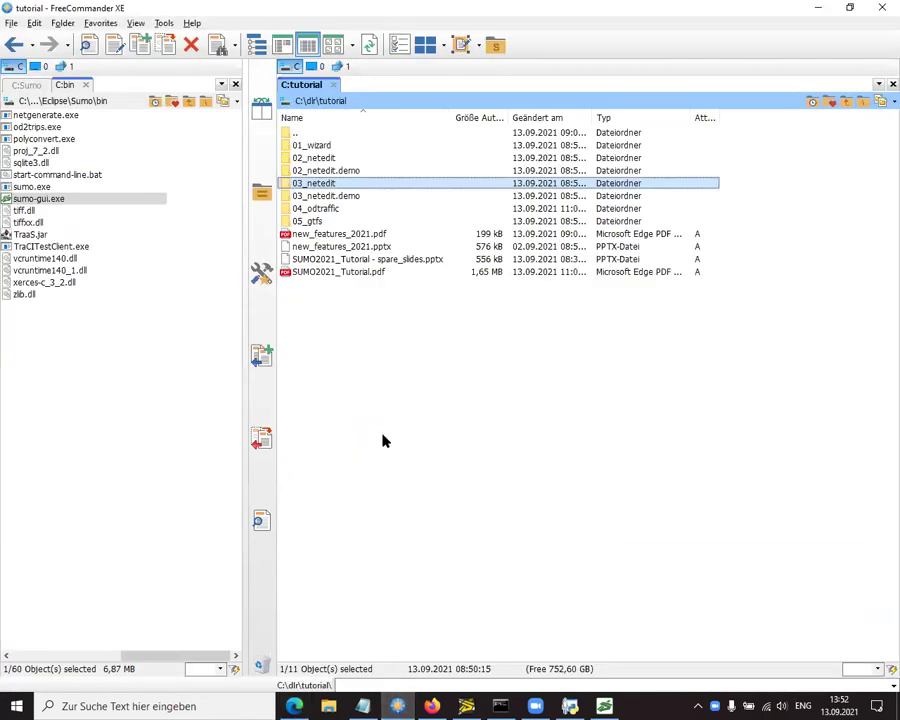
{"action": "double_click", "coordinate": [324, 208]}
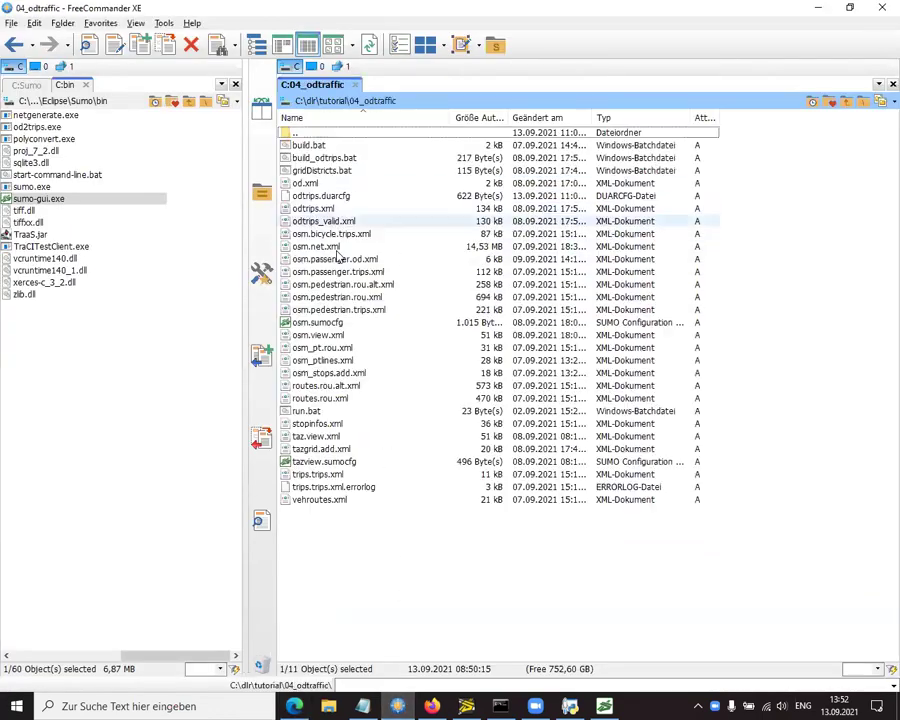
{"action": "double_click", "coordinate": [375, 452]}
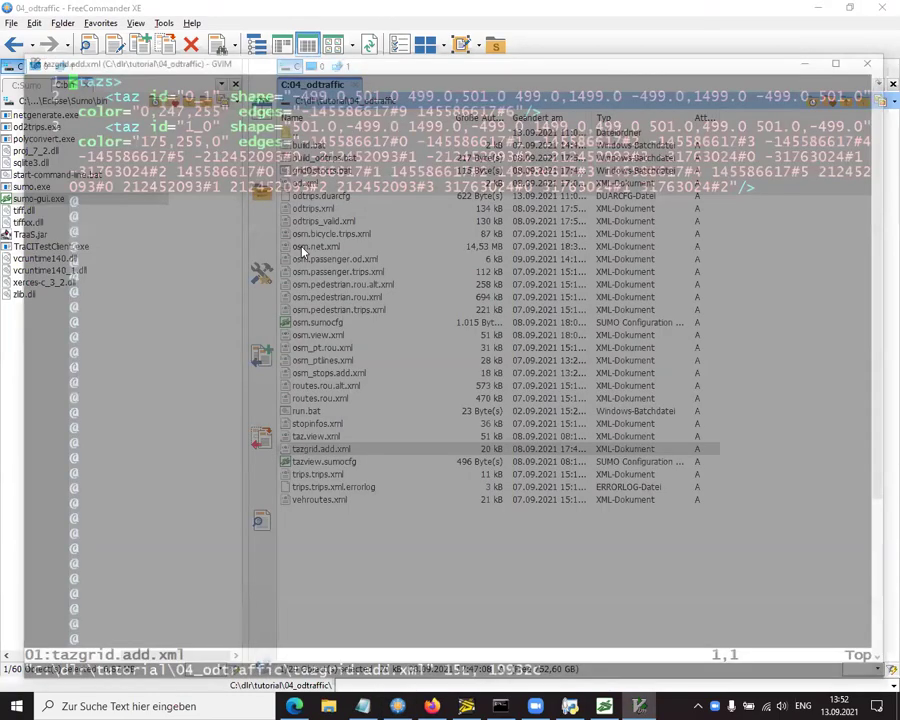
{"action": "scroll", "coordinate": [246, 198], "scroll_direction": "down", "scroll_amount": 1}
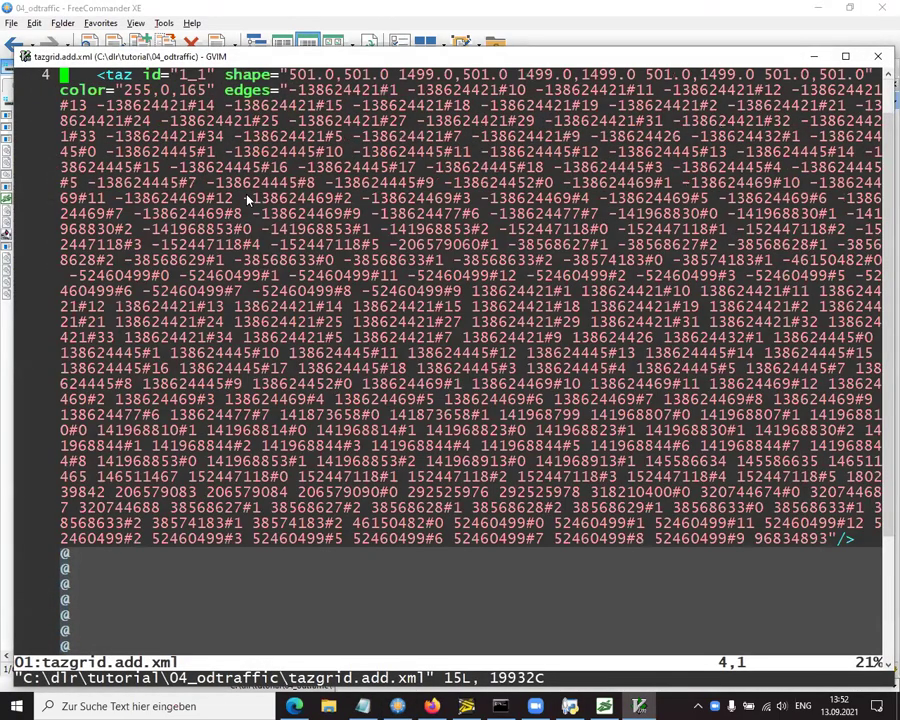
{"action": "scroll", "coordinate": [243, 198], "scroll_direction": "down", "scroll_amount": 1}
{"action": "scroll", "coordinate": [185, 147], "scroll_direction": "up", "scroll_amount": 2}
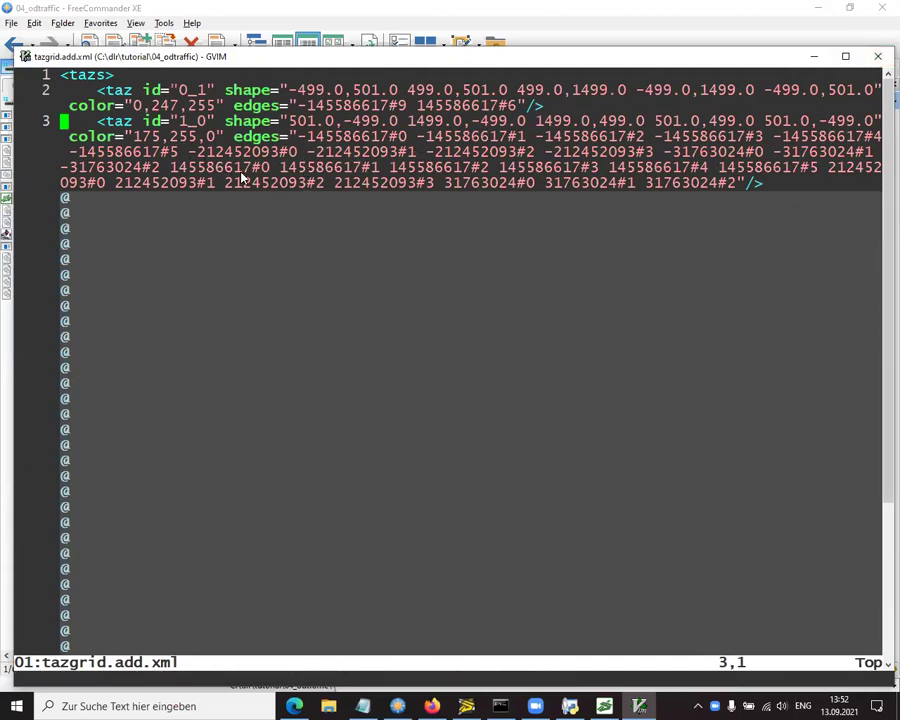
{"action": "left_click", "coordinate": [874, 58]}
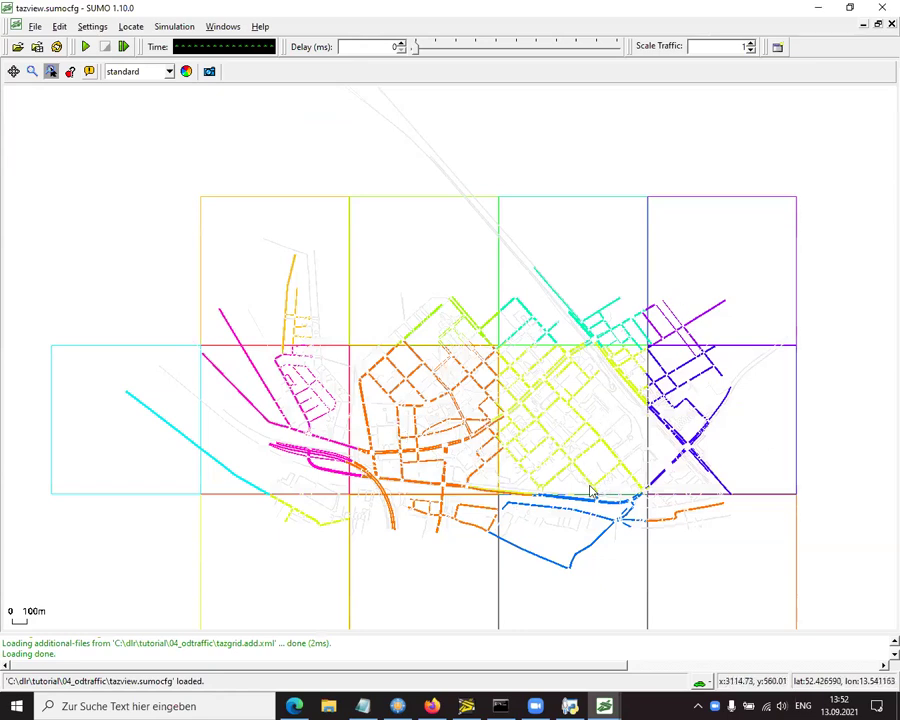
Zoom in and out over the tazview.sumocfg network to inspect the coloured 1000 m TAZ grid
{"action": "scroll", "coordinate": [593, 486], "scroll_direction": "up", "scroll_amount": 2}
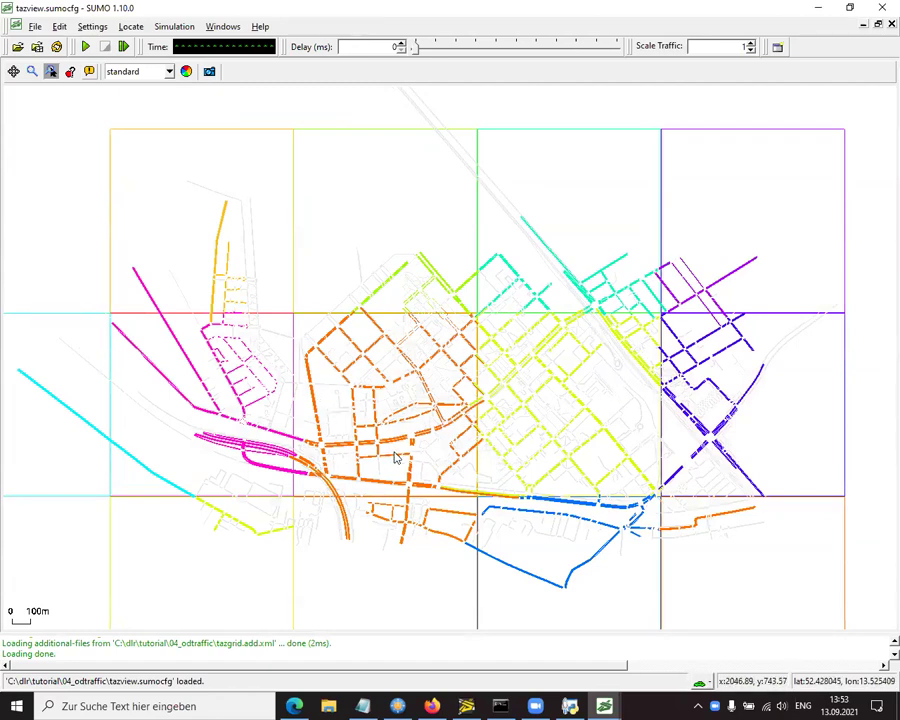
{"action": "scroll", "coordinate": [393, 426], "scroll_direction": "up", "scroll_amount": 1}
{"action": "scroll", "coordinate": [465, 413], "scroll_direction": "up", "scroll_amount": 5}
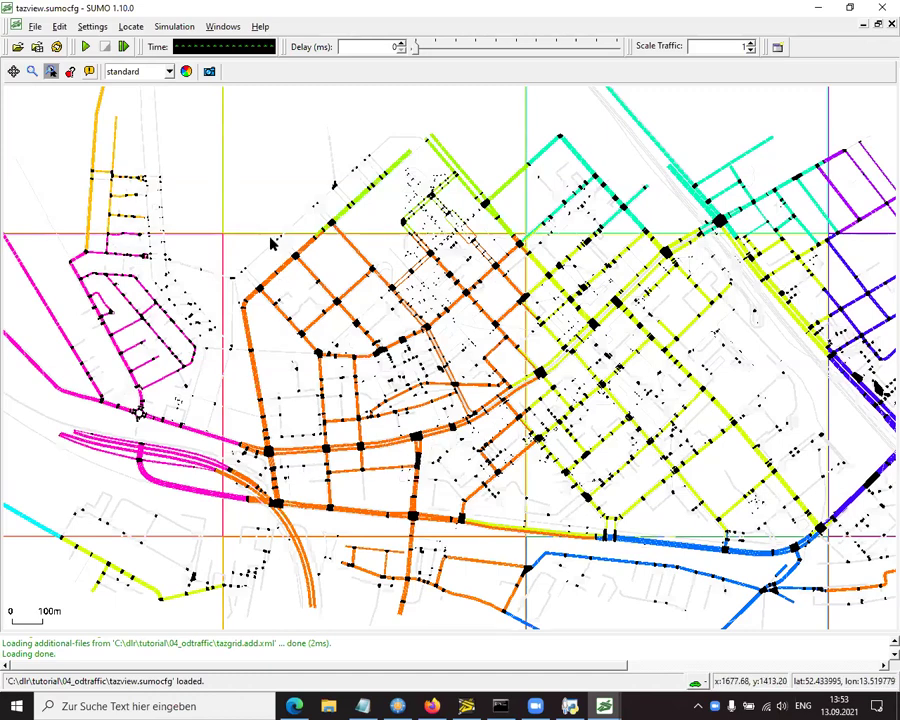
{"action": "scroll", "coordinate": [458, 364], "scroll_direction": "down", "scroll_amount": 5}
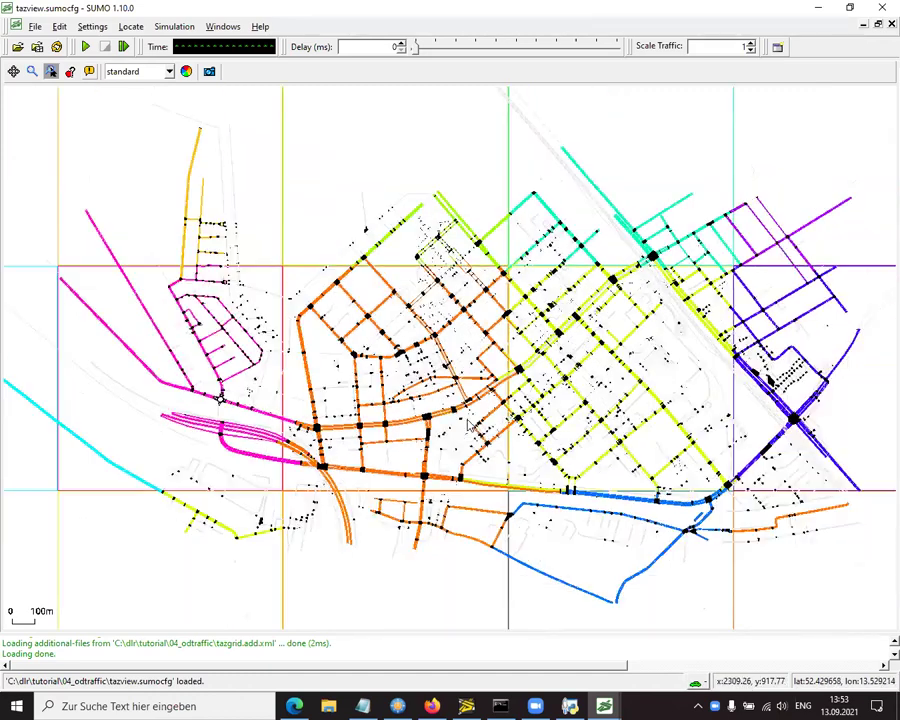
{"action": "scroll", "coordinate": [438, 454], "scroll_direction": "up", "scroll_amount": 1}
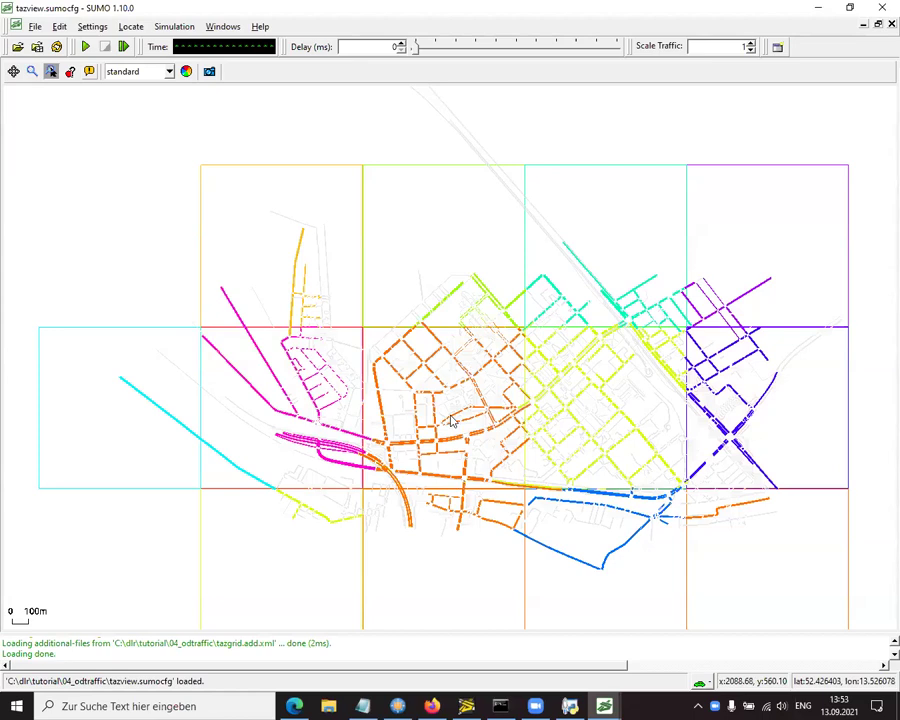
{"action": "mouse_move", "coordinate": [466, 706]}
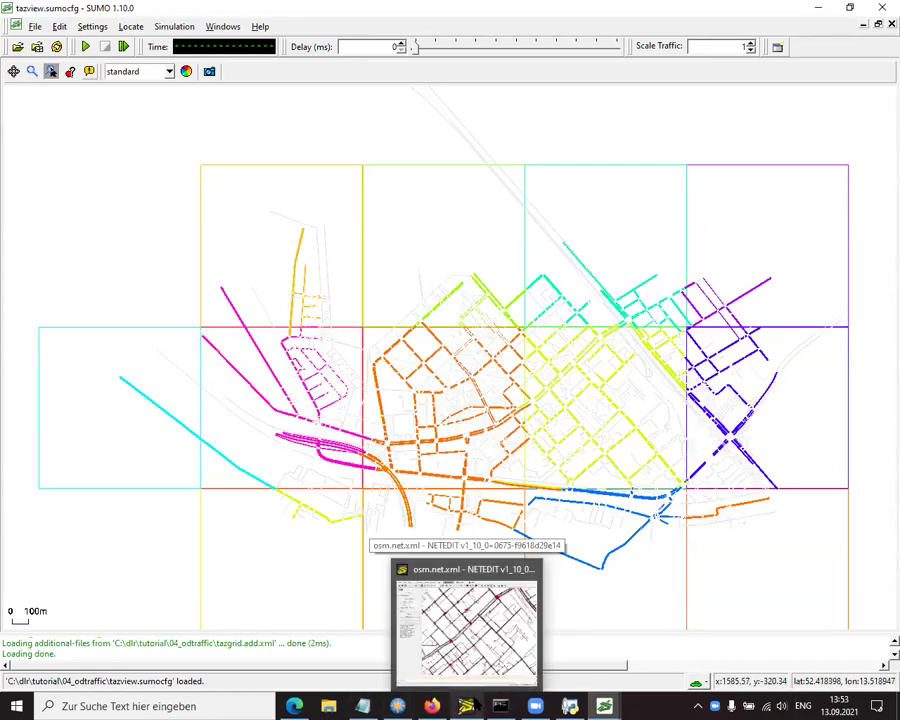
Reload the NETEDIT network with Ctrl+R, discarding the hand-drawn zone
{"action": "left_click", "coordinate": [466, 630]}
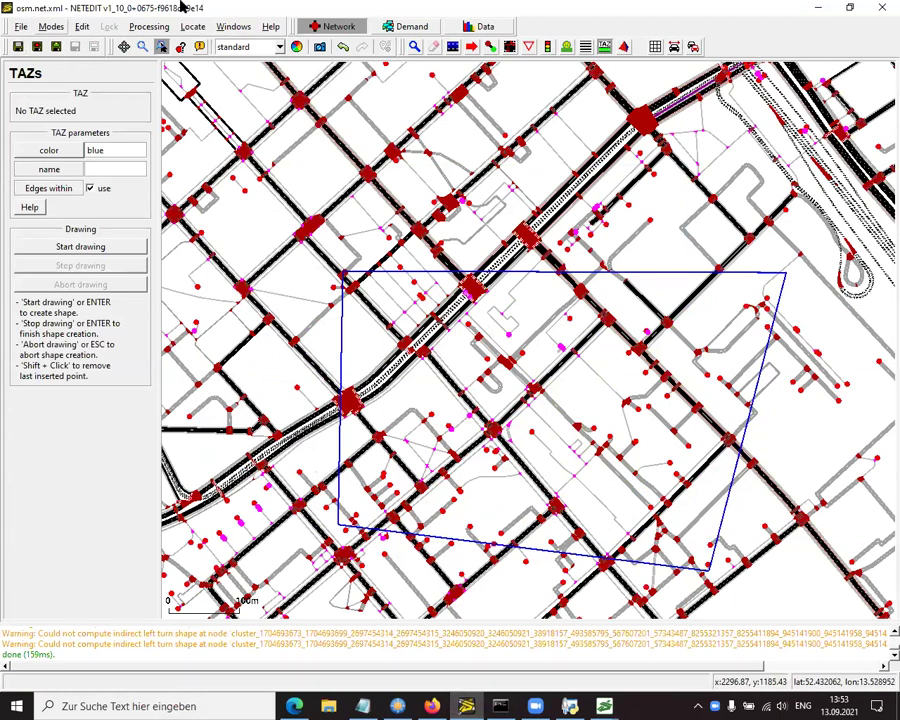
{"action": "key", "text": "ctrl+r"}
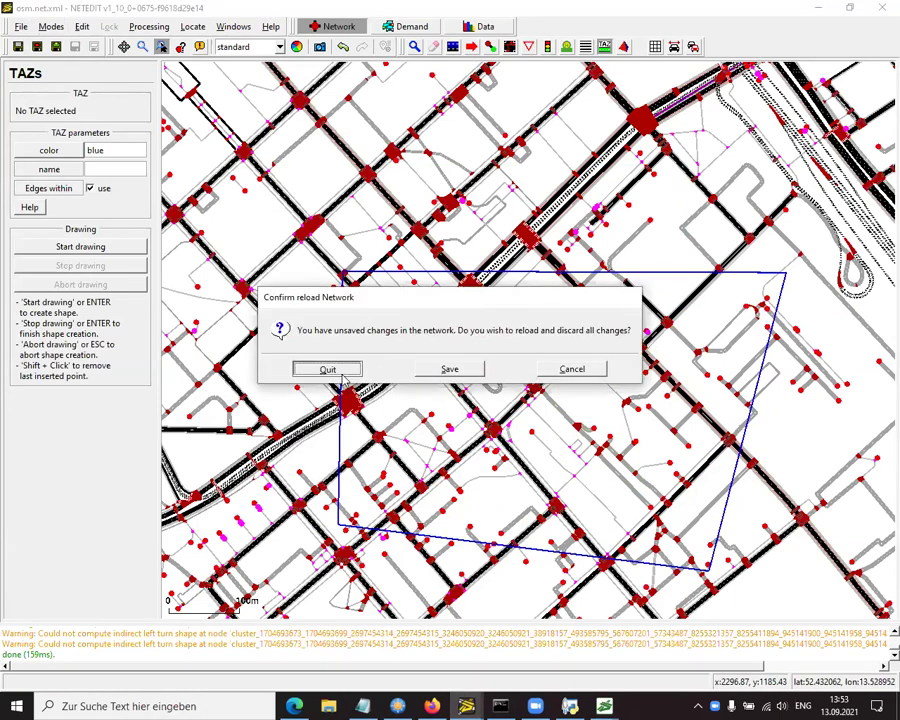
{"action": "left_click", "coordinate": [326, 368]}
{"action": "left_click", "coordinate": [355, 369]}
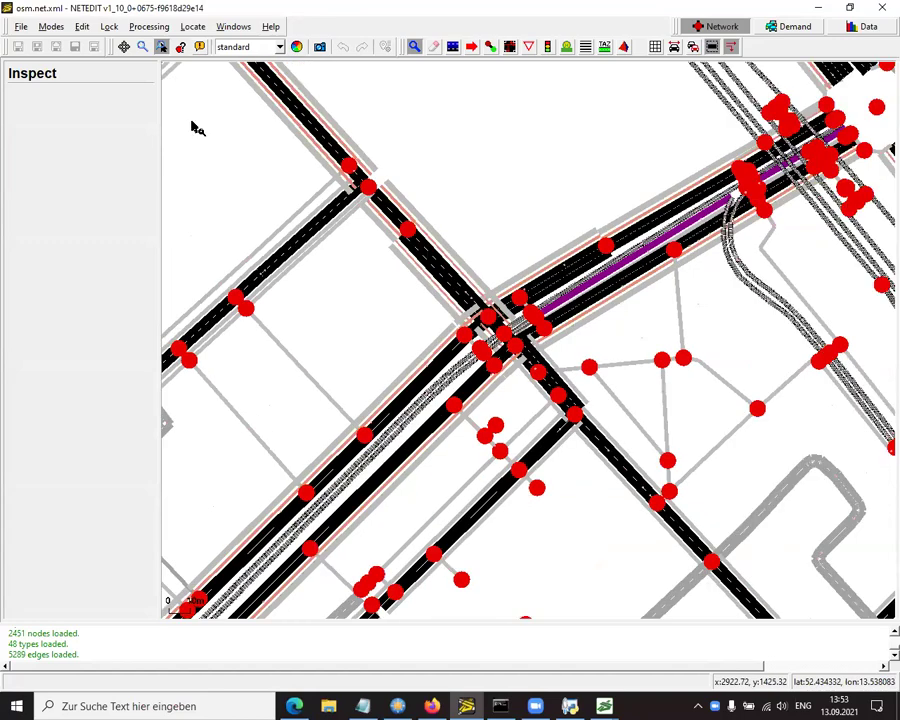
{"action": "left_click", "coordinate": [123, 47]}
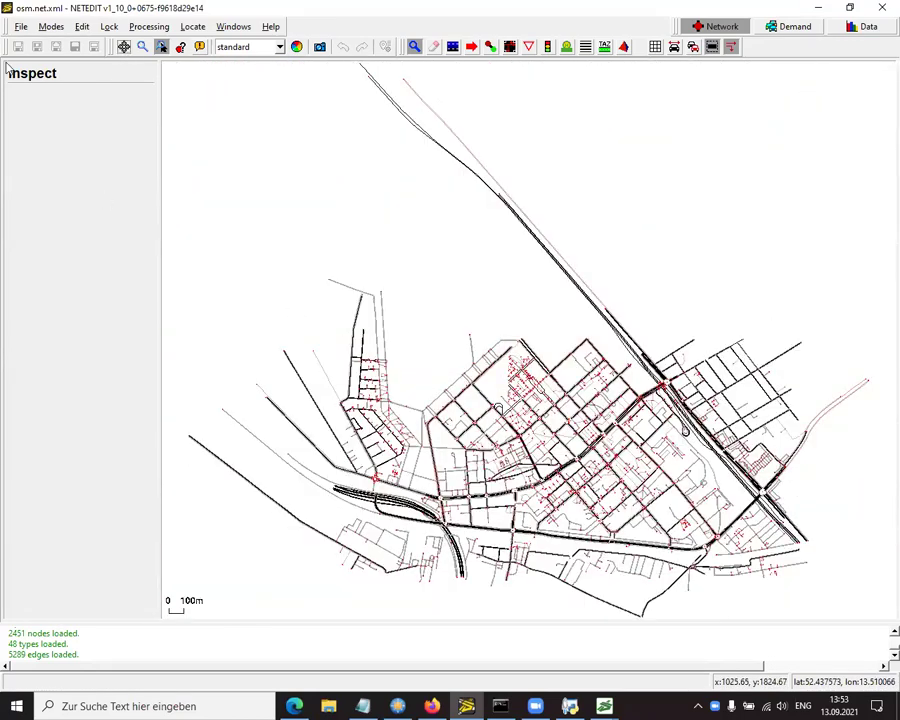
Load tazgrid.add.xml as an additionals file and frame the coloured TAZ grid
{"action": "left_click", "coordinate": [20, 25]}
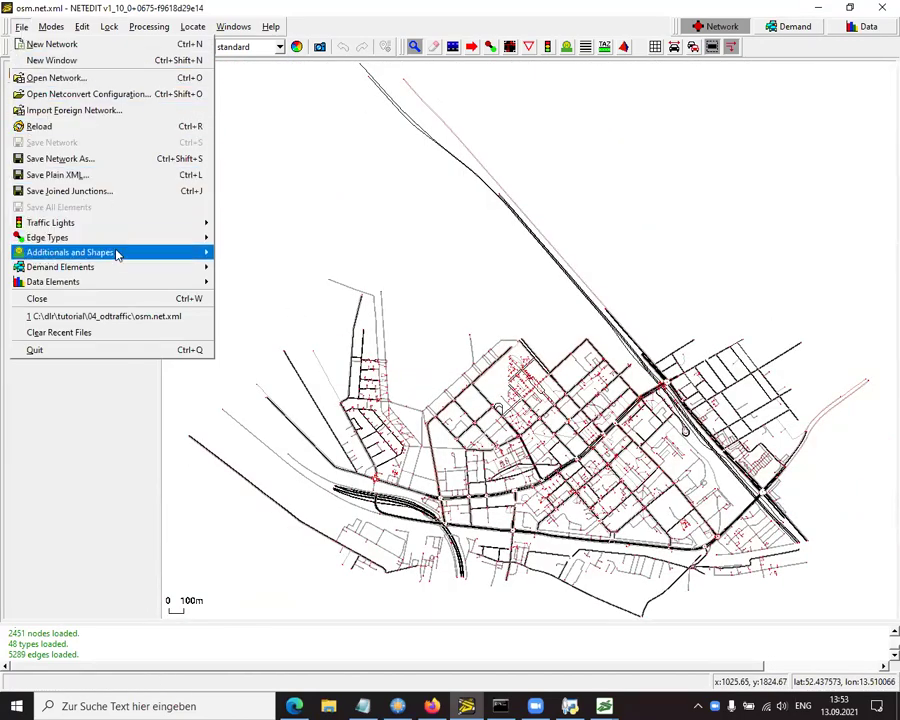
{"action": "mouse_move", "coordinate": [116, 253]}
{"action": "left_click", "coordinate": [236, 256]}
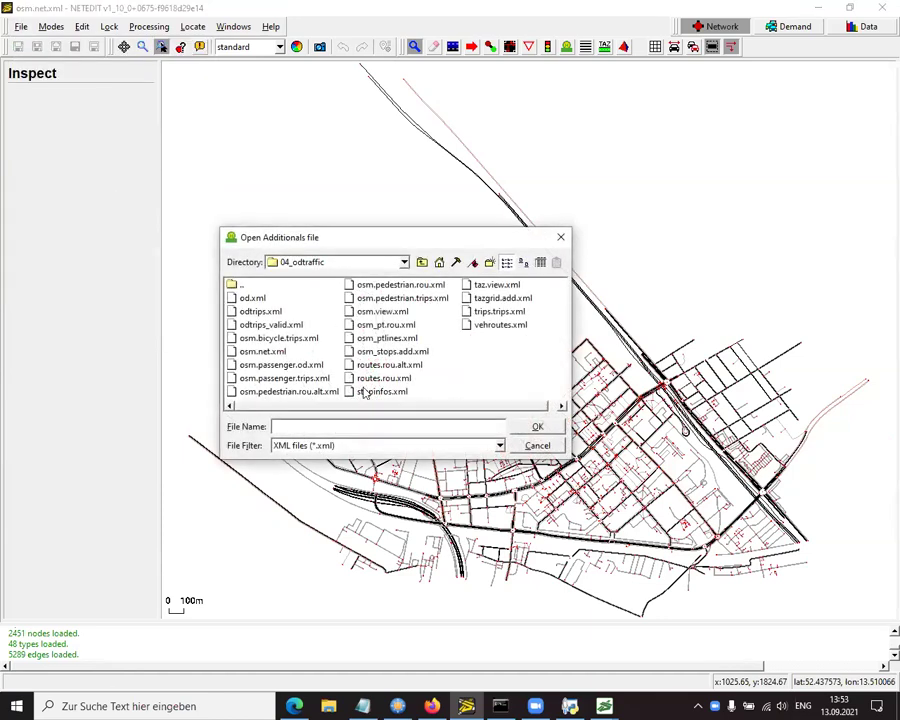
{"action": "left_click", "coordinate": [497, 299]}
{"action": "left_click", "coordinate": [520, 429]}
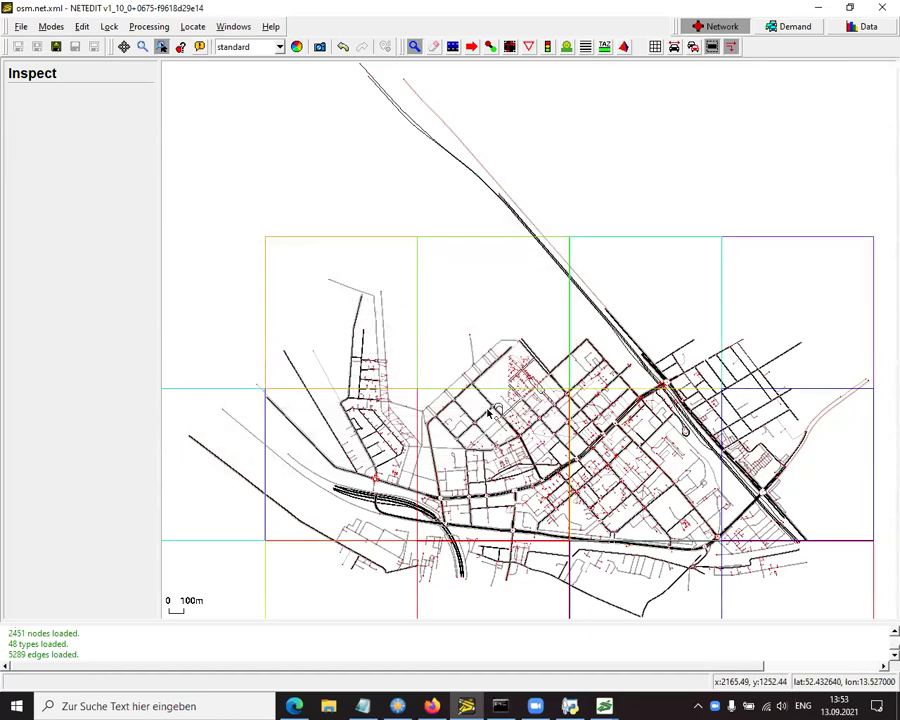
{"action": "left_click_drag", "start_coordinate": [395, 419], "coordinate": [363, 335]}
{"action": "left_click_drag", "start_coordinate": [489, 362], "coordinate": [503, 334]}
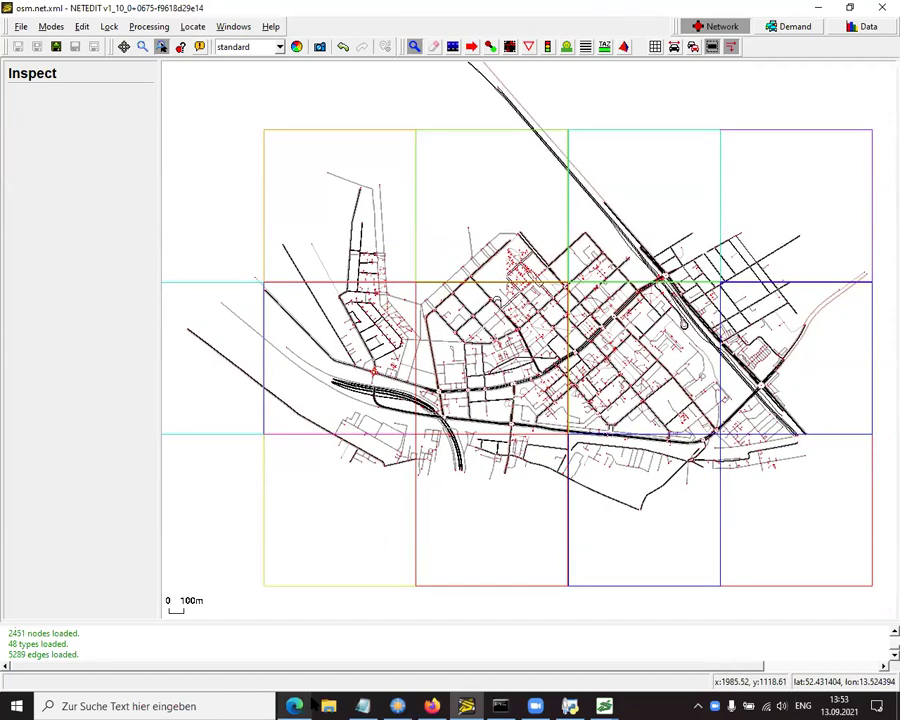
Advance the slides to Chart 17, 'Netedit - Define OD-Matrix', then return to NETEDIT
{"action": "key", "text": "alt+Tab"}
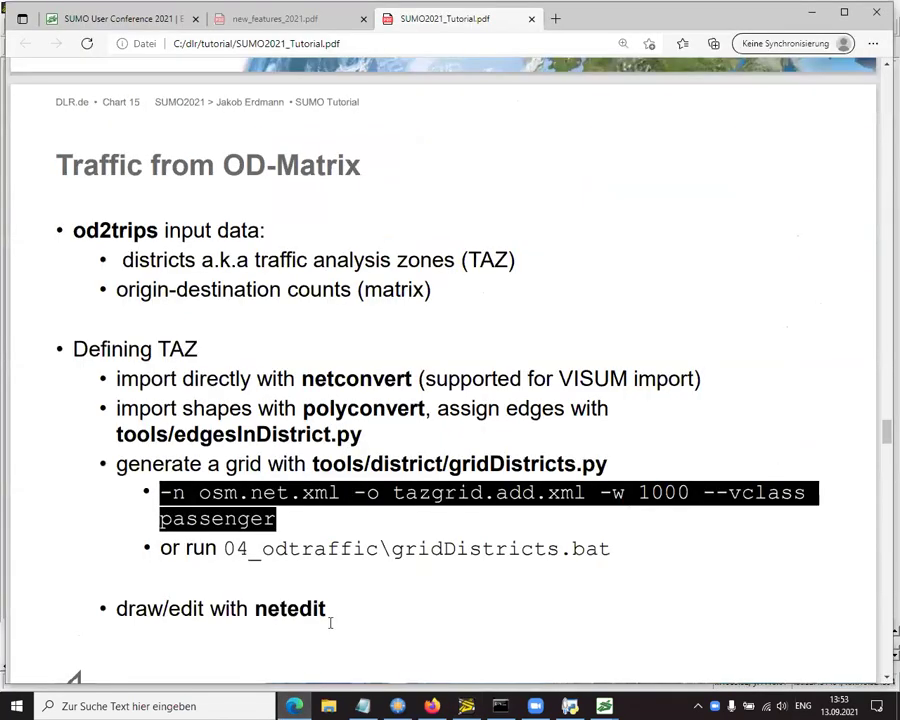
{"action": "key", "text": "Page_Down"}
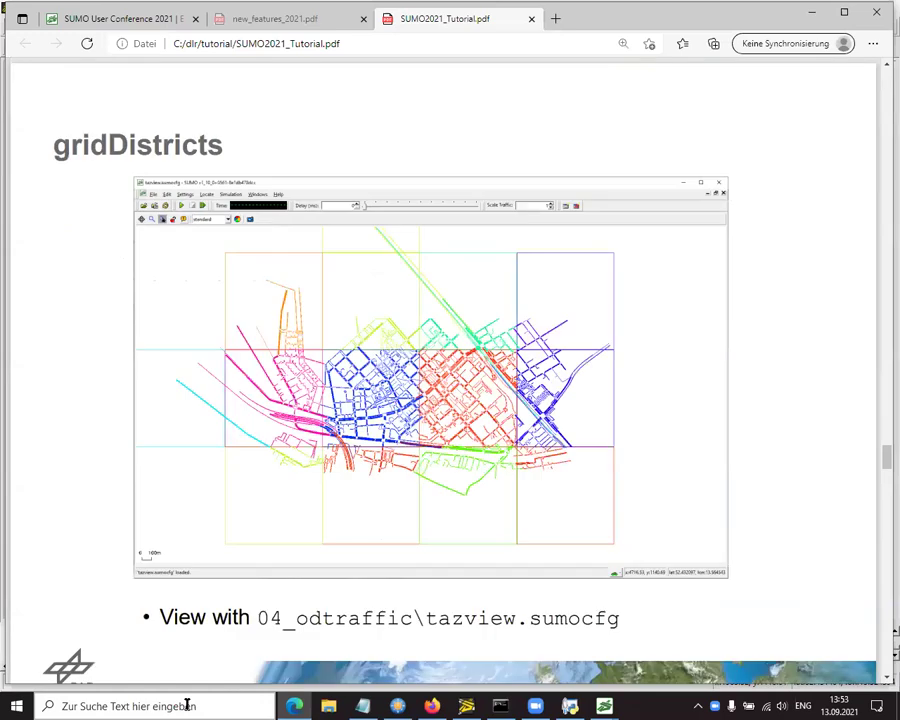
{"action": "key", "text": "Page_Down"}
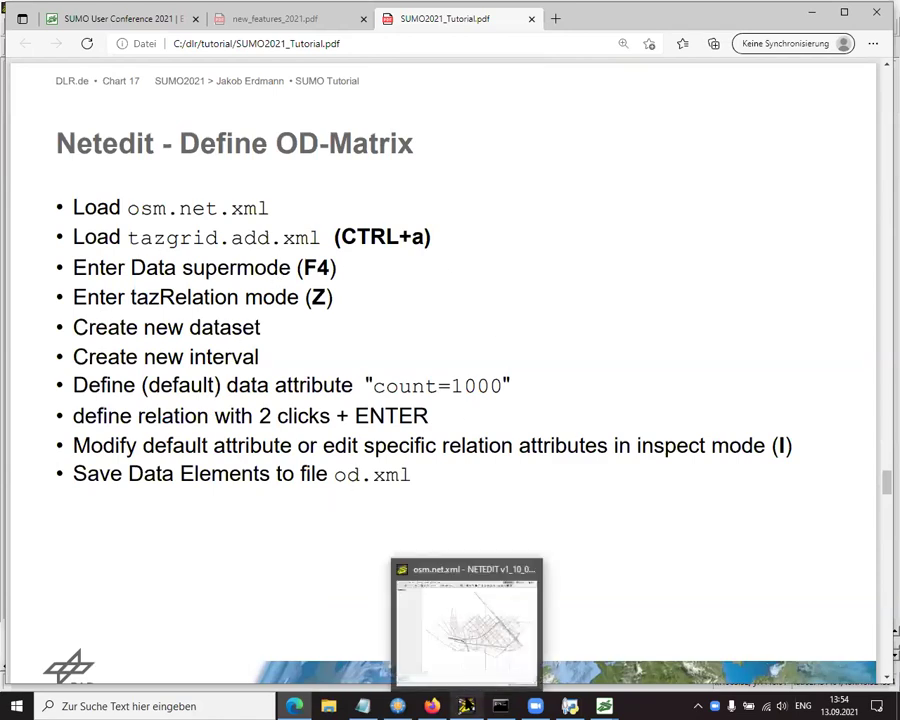
{"action": "left_click", "coordinate": [466, 706]}
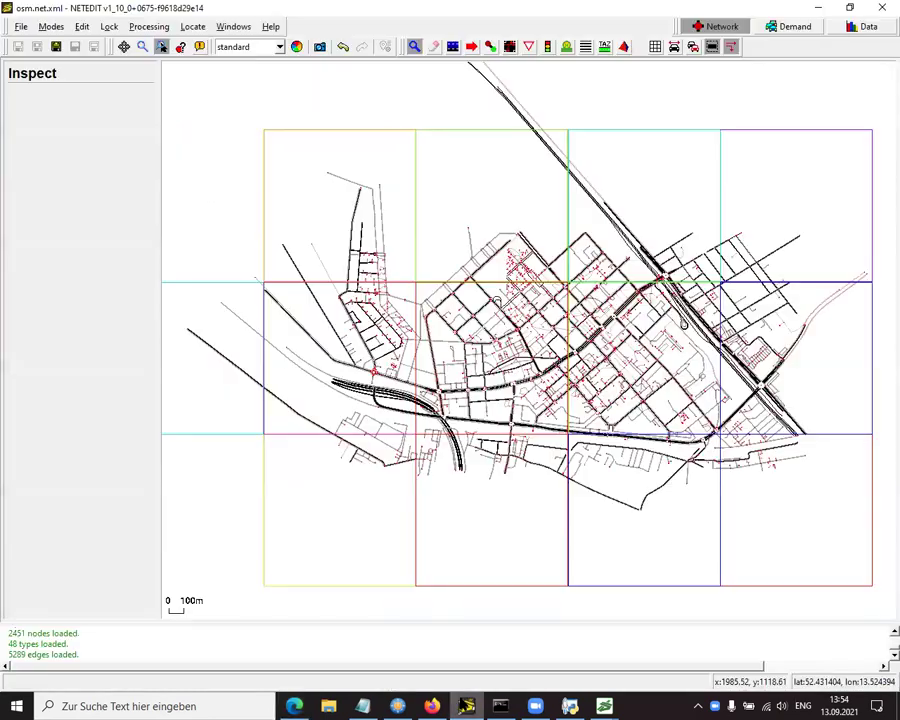
In TAZ relation mode, create dataset 'test' with an interval from 0 to 3600
{"action": "left_click", "coordinate": [853, 28]}
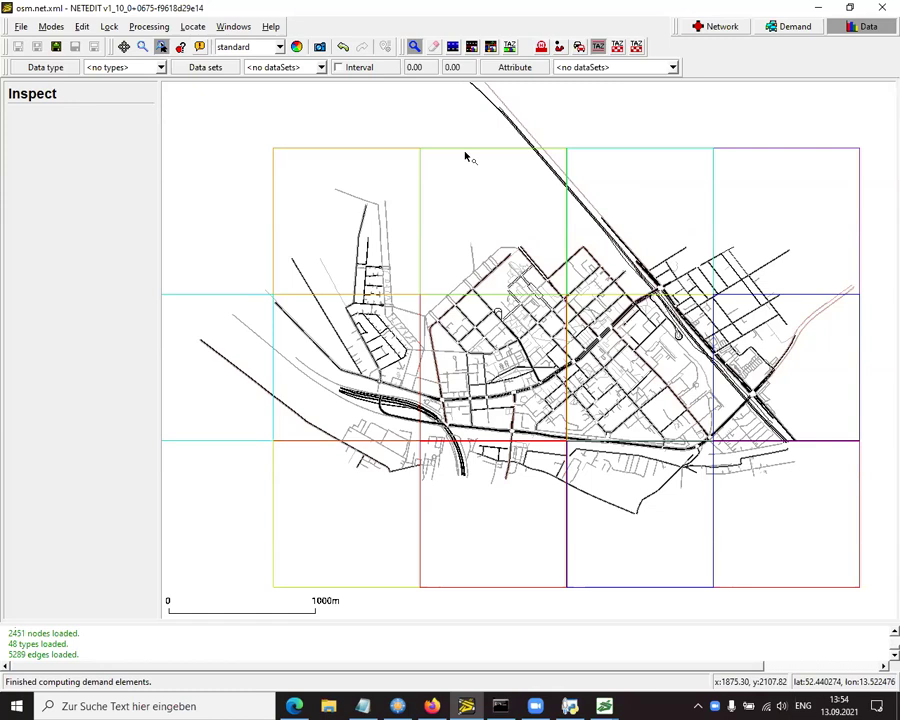
{"action": "left_click", "coordinate": [510, 47]}
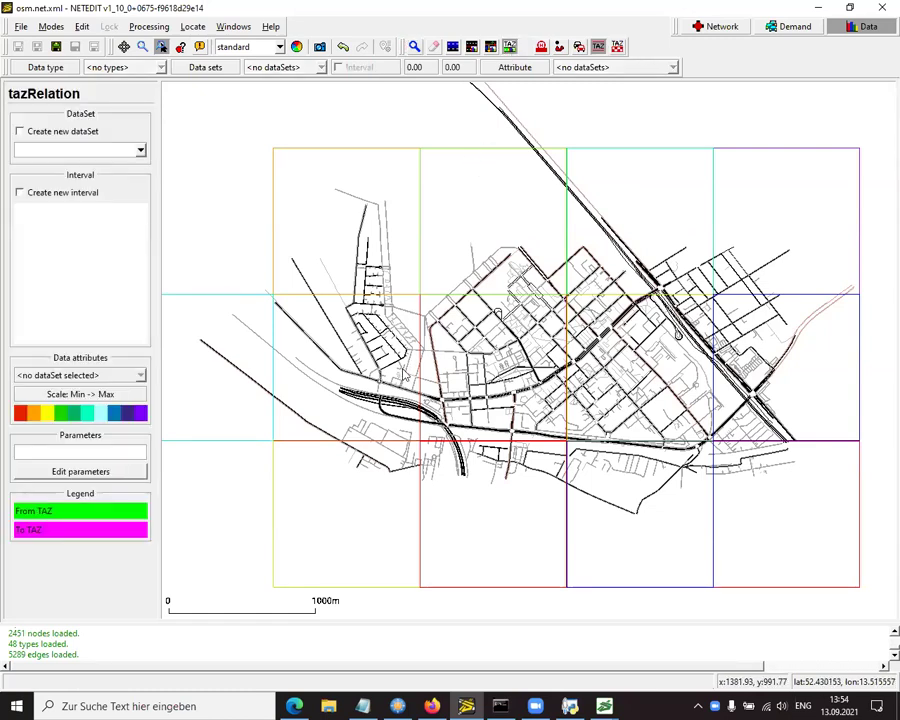
{"action": "left_click", "coordinate": [19, 131]}
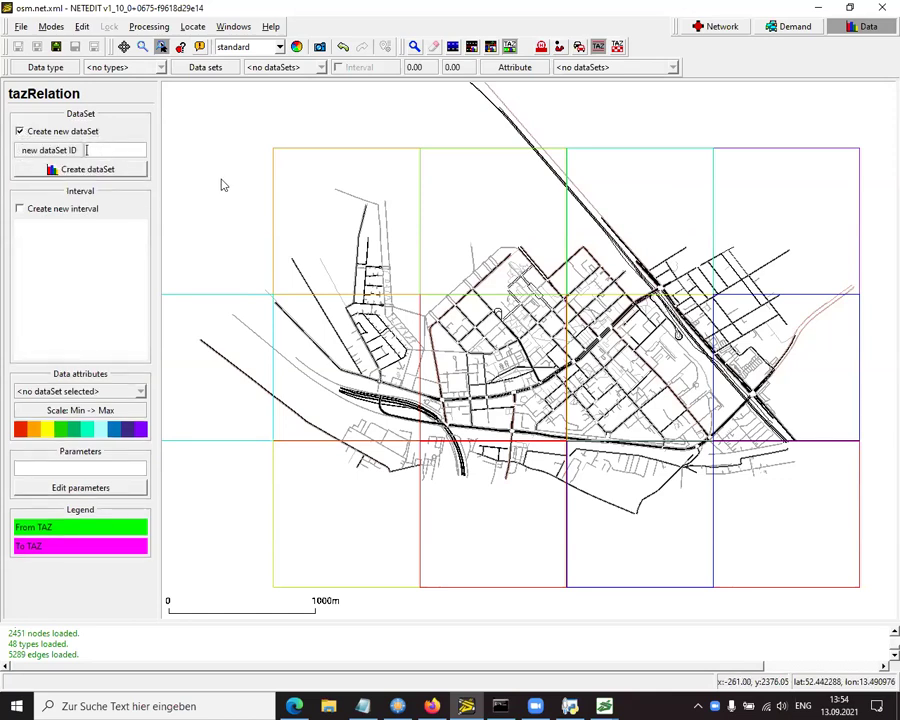
{"action": "type", "text": "test"}
{"action": "left_click", "coordinate": [108, 170]}
{"action": "left_click", "coordinate": [19, 192]}
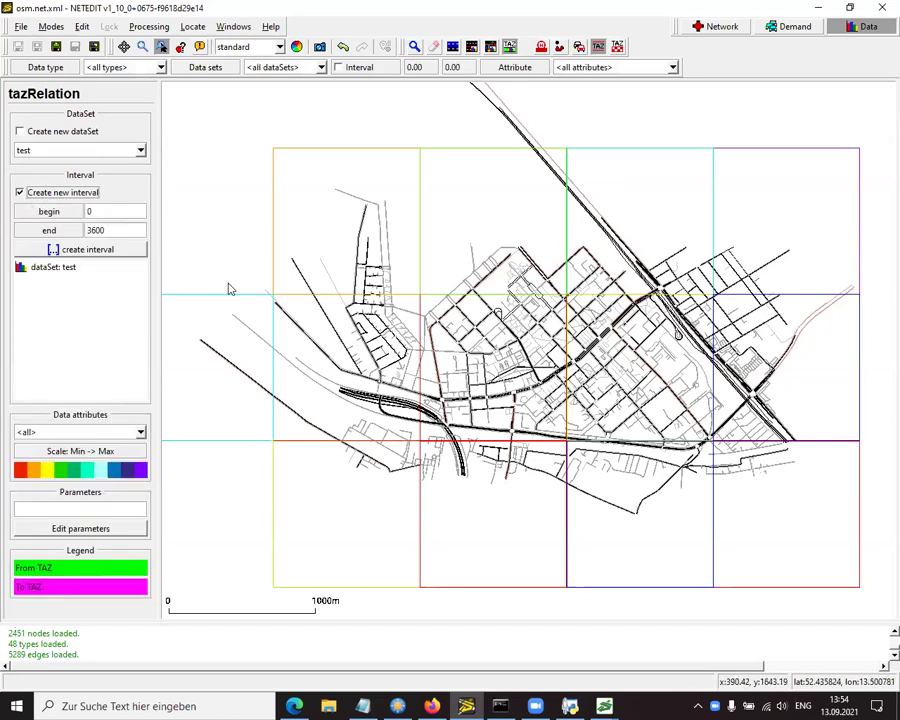
{"action": "left_click", "coordinate": [95, 252]}
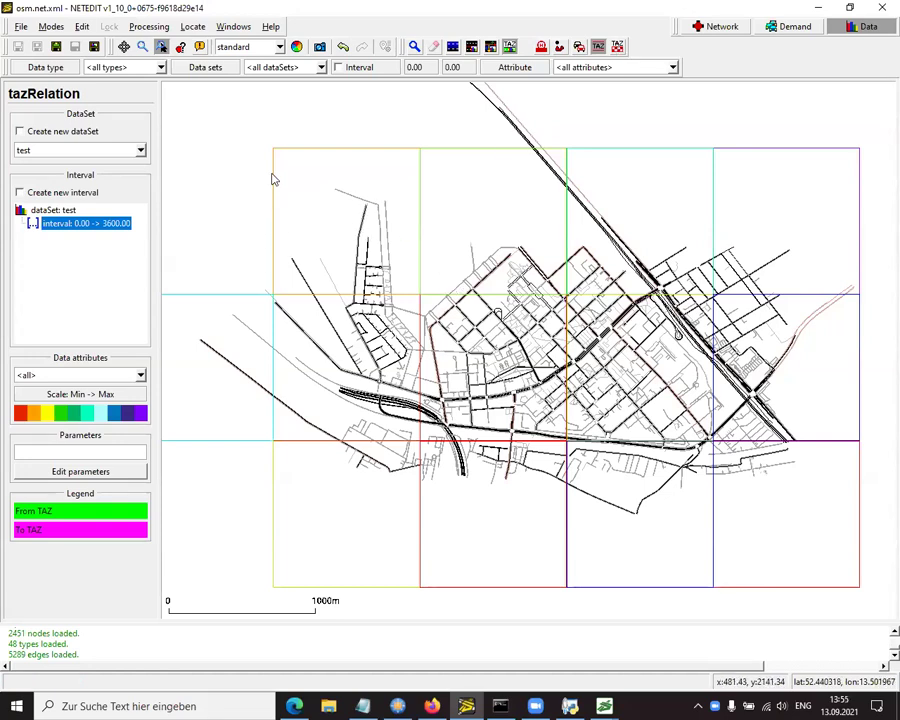
Show the TAZs colour-filled and set count=1000 as the default relation parameter
{"action": "left_click", "coordinate": [617, 46]}
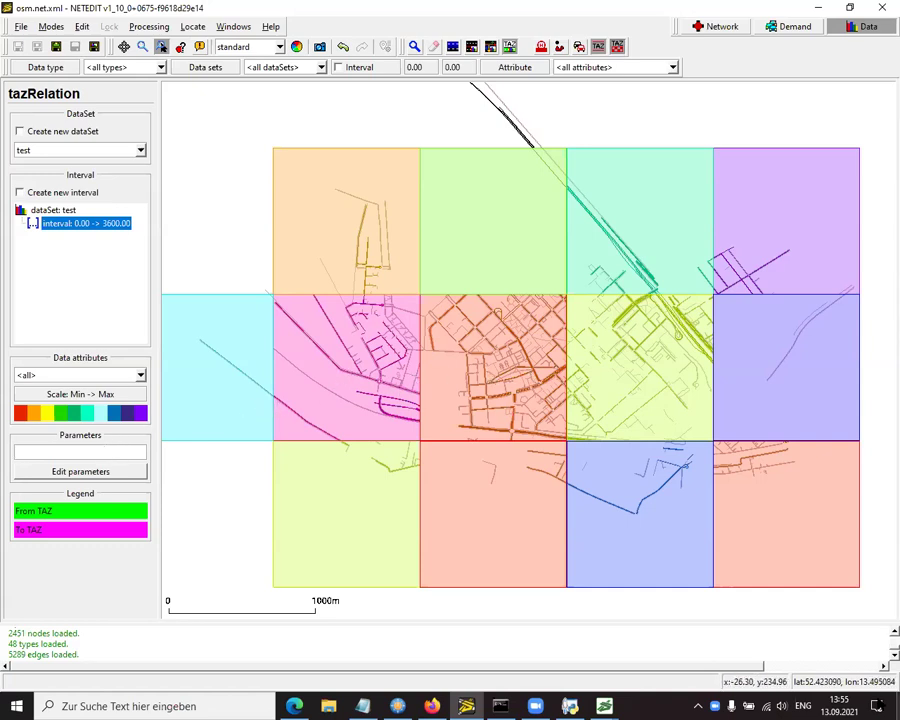
{"action": "type", "text": "count=1000"}
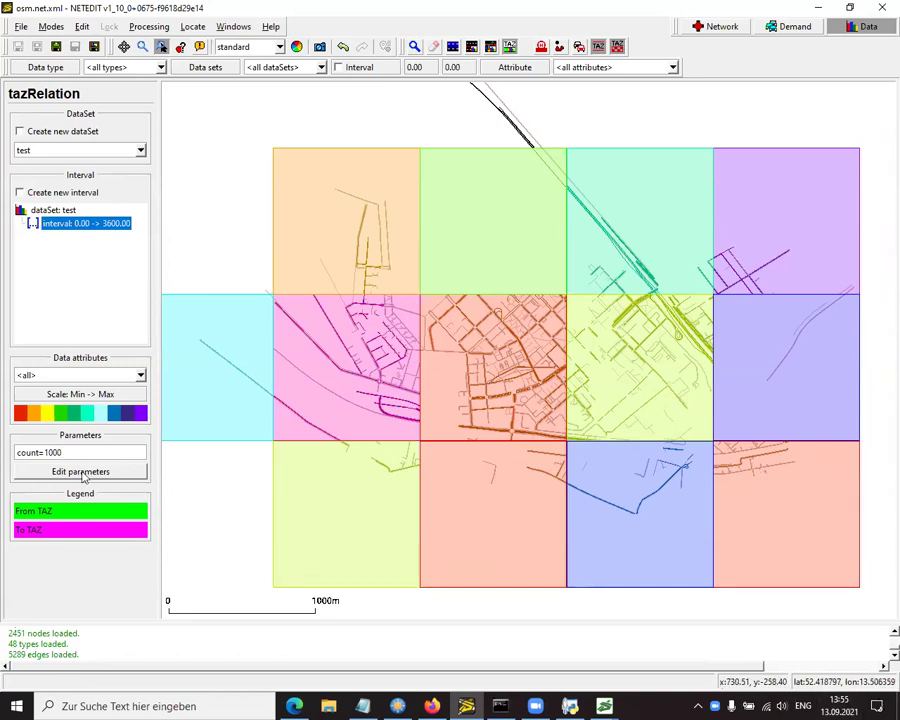
{"action": "left_click", "coordinate": [84, 475]}
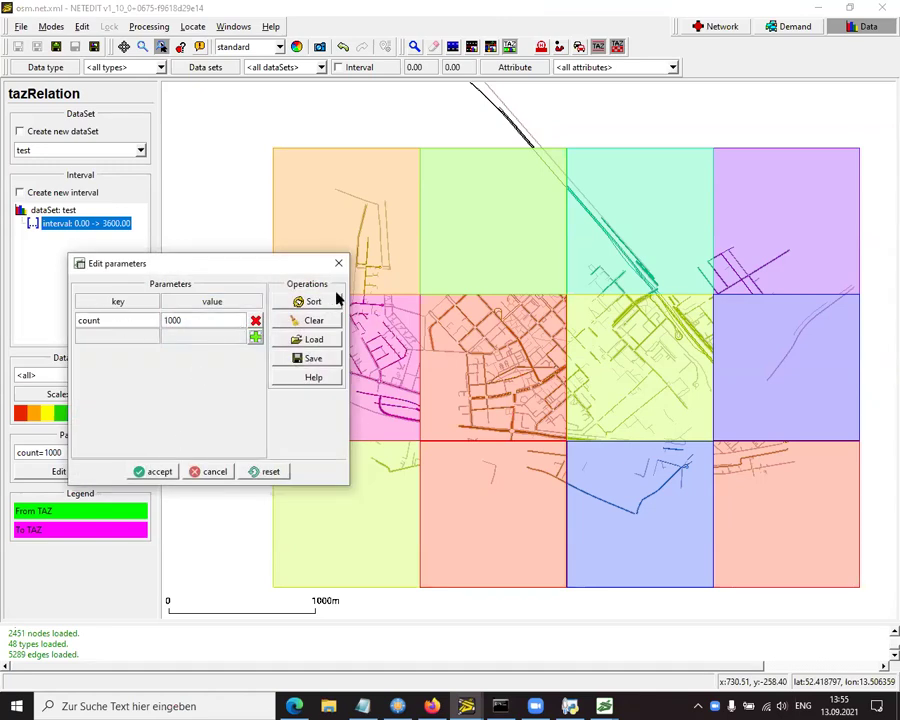
{"action": "left_click", "coordinate": [338, 263]}
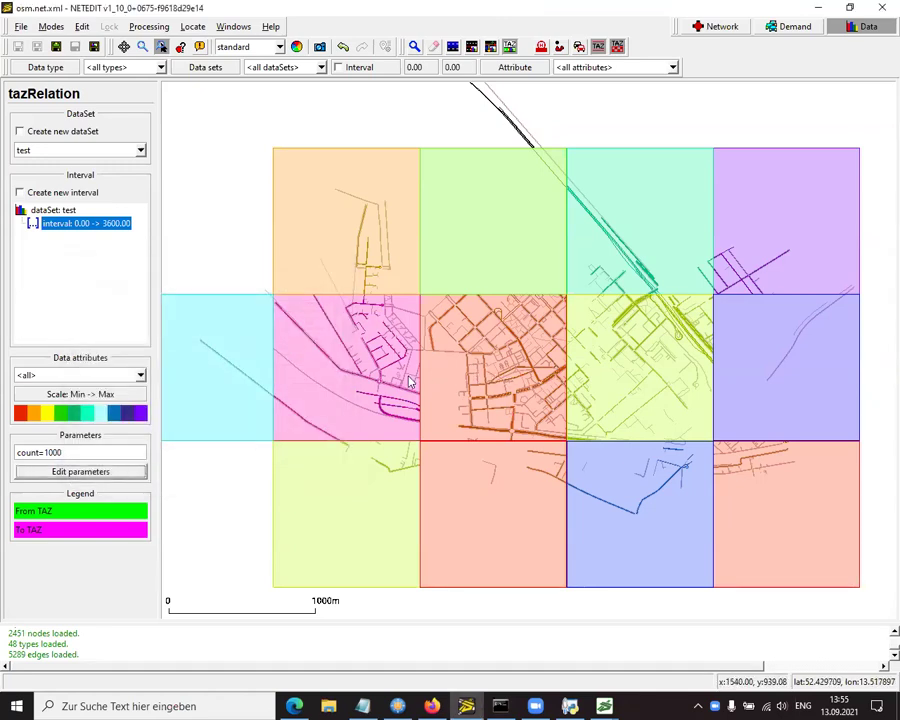
Create a TAZ relation from origin TAZ 1_1 to its neighbouring destination TAZ
{"action": "left_click", "coordinate": [497, 375]}
{"action": "left_click", "coordinate": [478, 381]}
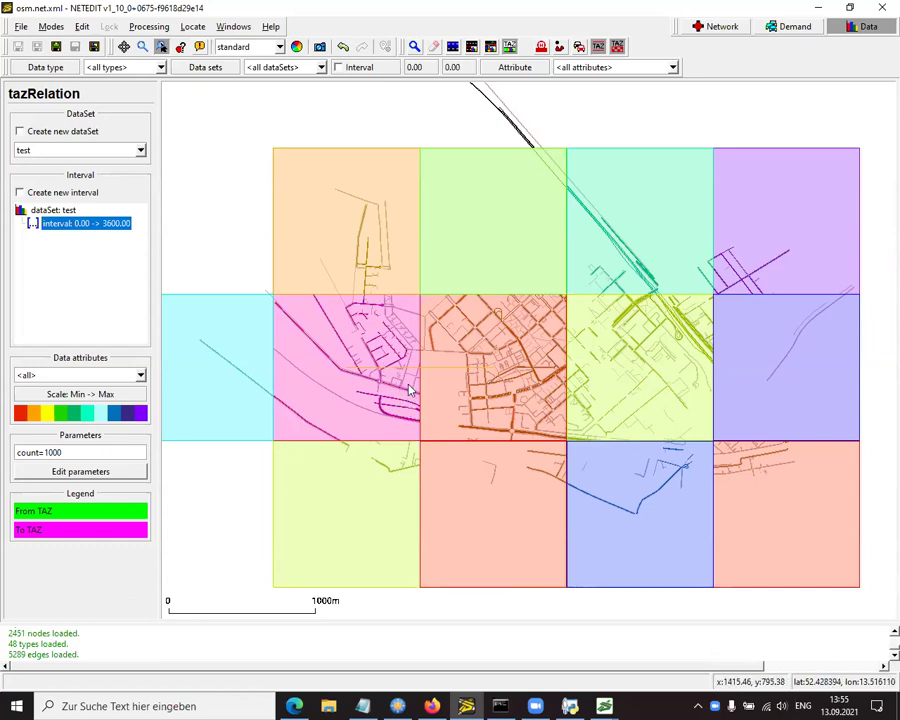
{"action": "scroll", "coordinate": [432, 323], "scroll_direction": "up", "scroll_amount": 5}
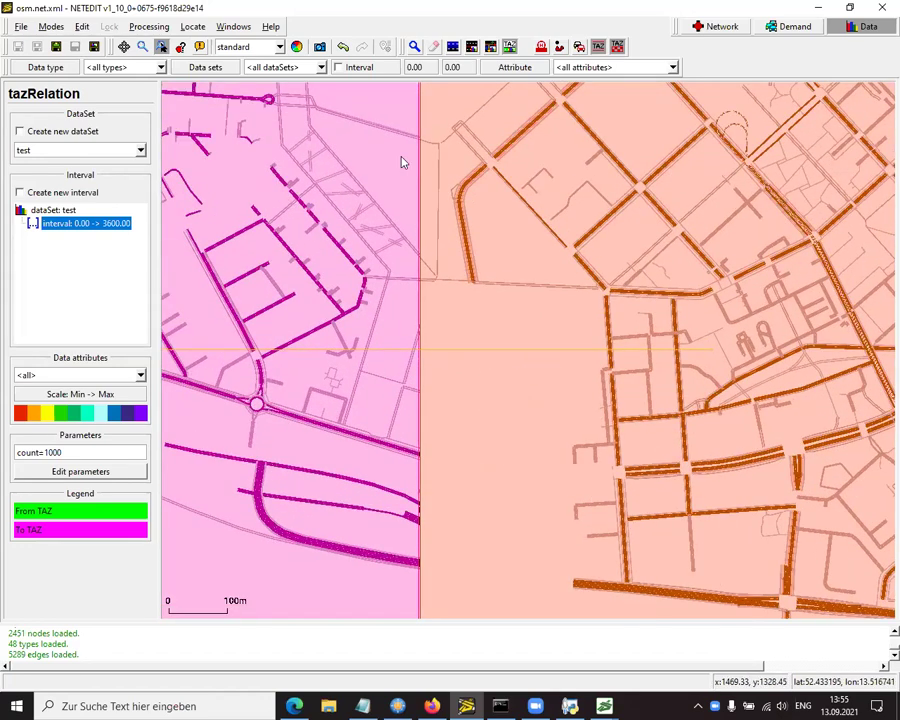
Inspect the new 1_1→2_1 TAZ relation carrying count 1000
{"action": "left_click", "coordinate": [414, 47]}
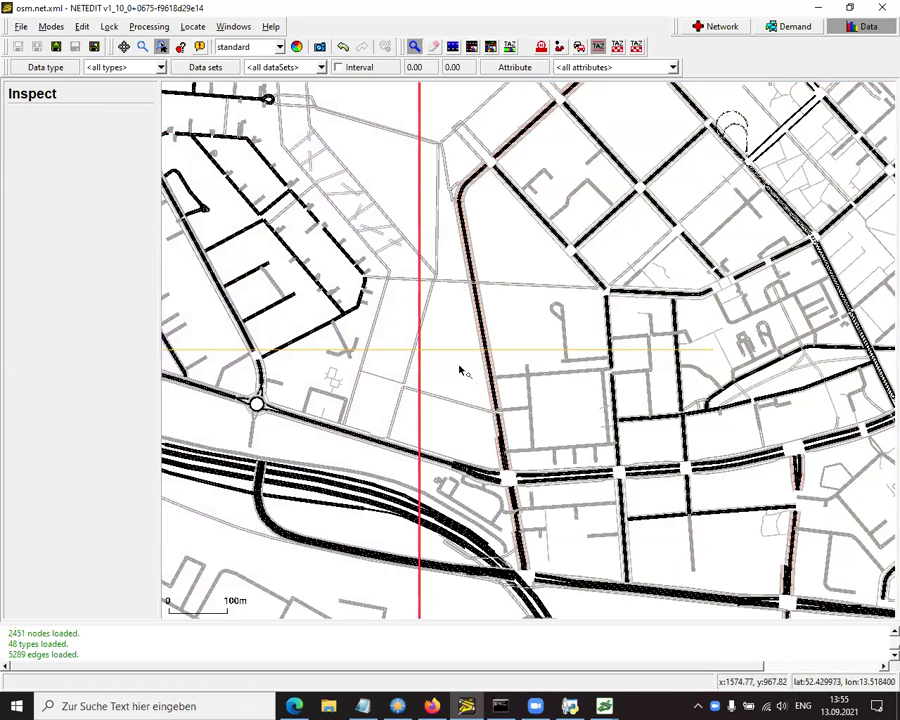
{"action": "scroll", "coordinate": [432, 280], "scroll_direction": "up", "scroll_amount": 5}
{"action": "left_click", "coordinate": [435, 290]}
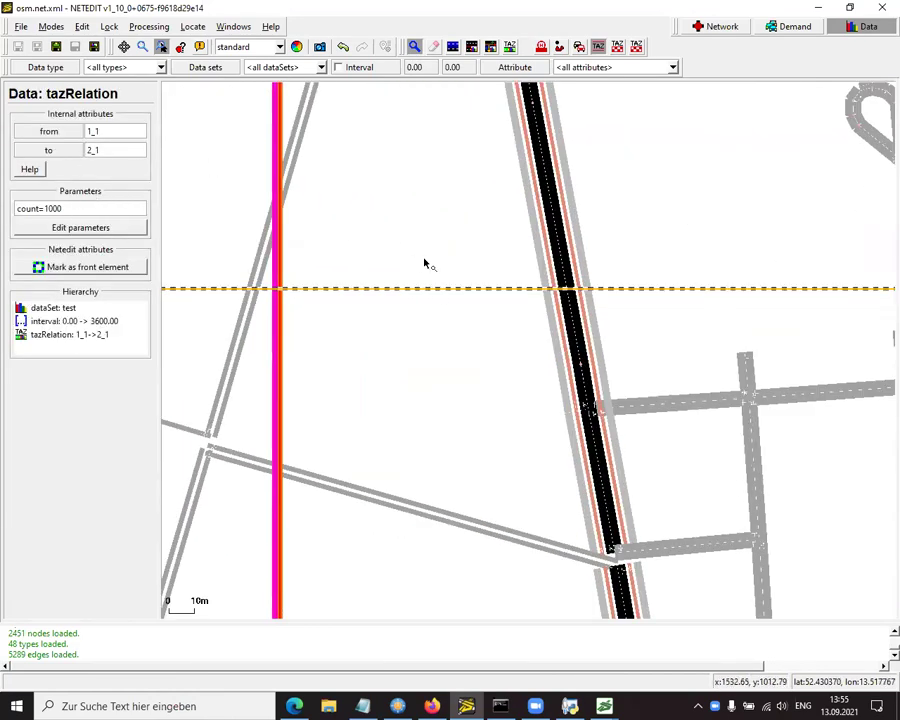
{"action": "scroll", "coordinate": [476, 323], "scroll_direction": "down", "scroll_amount": 5}
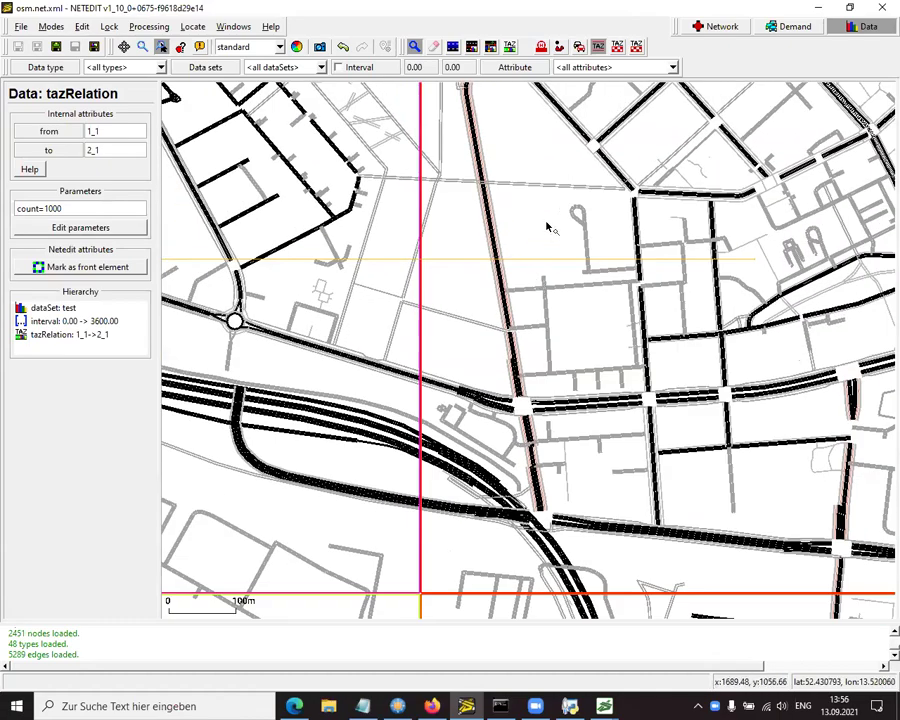
{"action": "scroll", "coordinate": [524, 285], "scroll_direction": "down", "scroll_amount": 5}
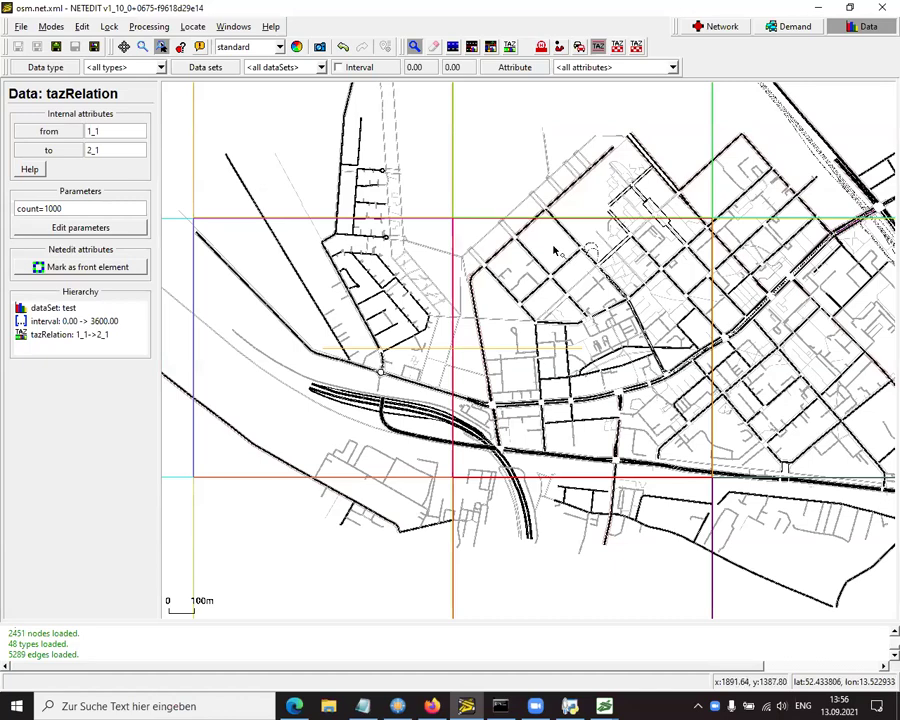
Open od.xml from the 04_odtraffic folder in the text editor
{"action": "left_click_drag", "start_coordinate": [600, 298], "coordinate": [513, 378]}
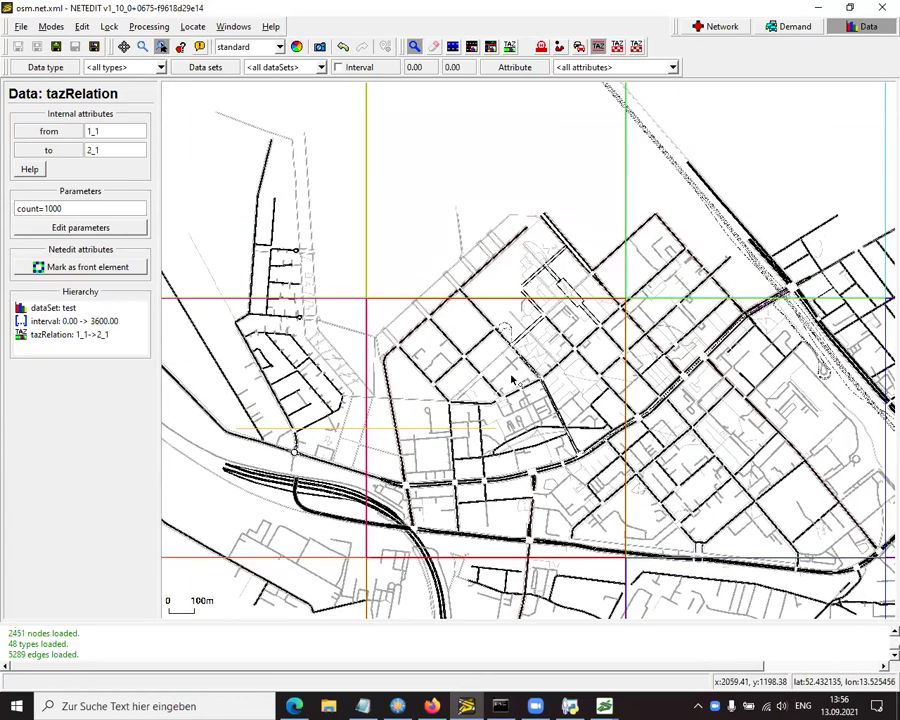
{"action": "left_click", "coordinate": [405, 705]}
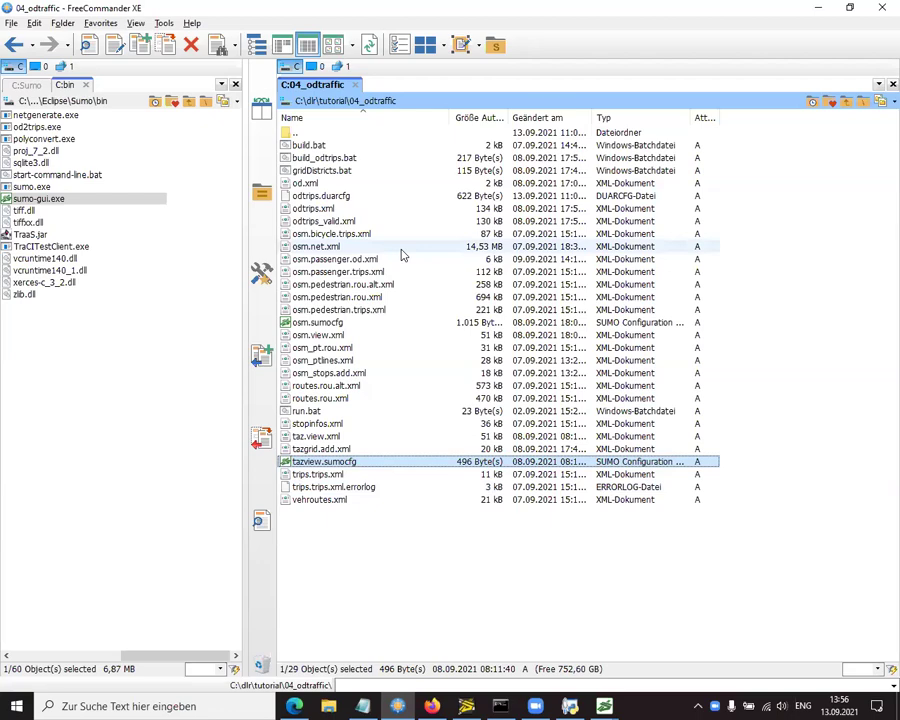
{"action": "double_click", "coordinate": [325, 186]}
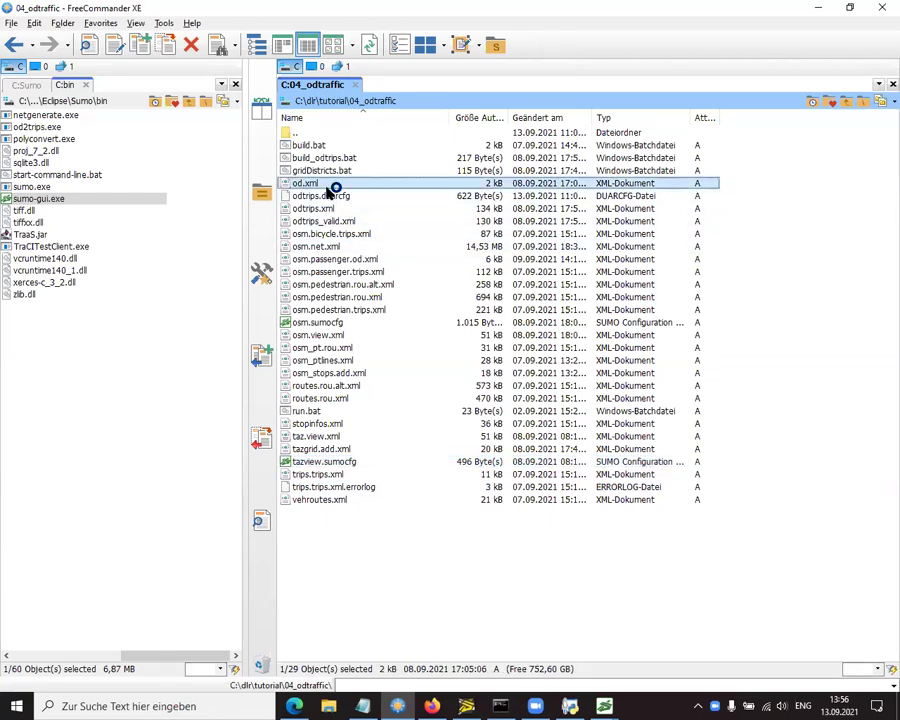
Scroll od.xml down to the test interval's 2_0→3_2 tazRelation with count 1000
{"action": "scroll", "coordinate": [378, 325], "scroll_direction": "down", "scroll_amount": 7}
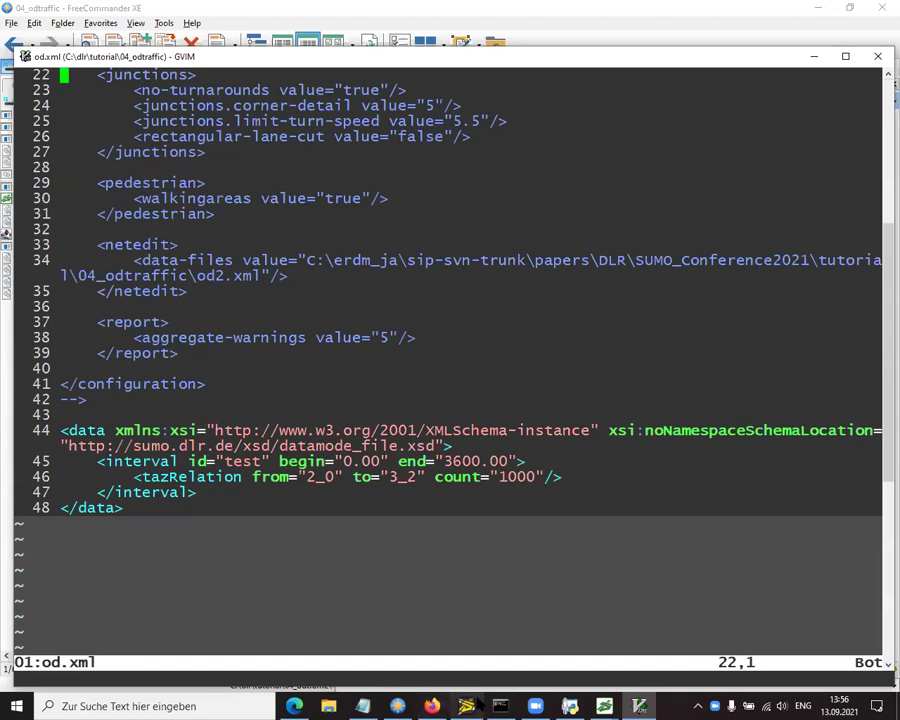
Bring the tutorial PDF forward and advance to Chart 18, od2trips - generated traffic
{"action": "left_click", "coordinate": [294, 706]}
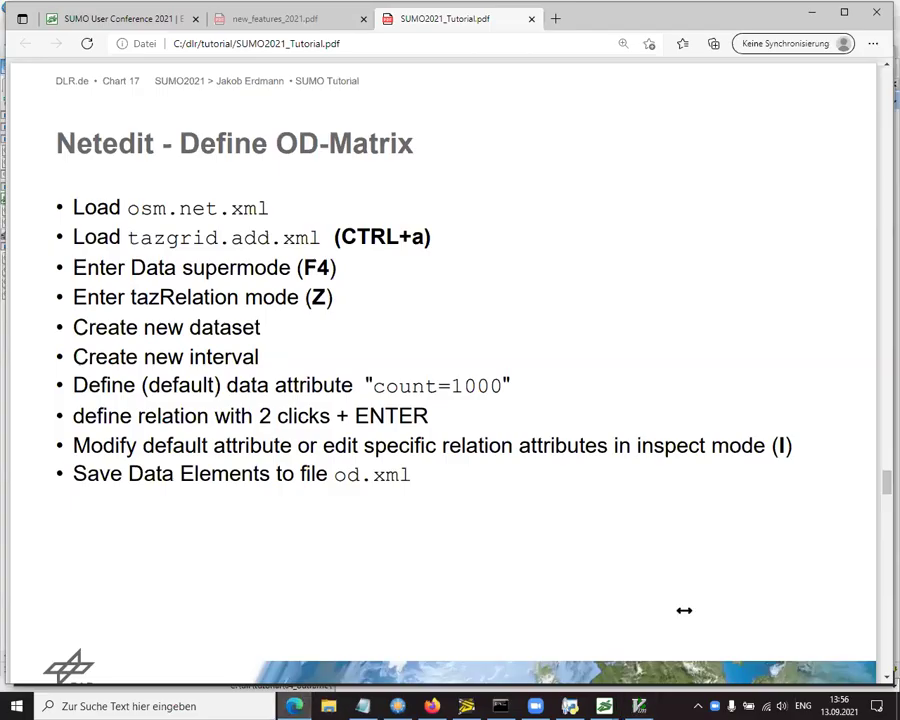
{"action": "key", "text": "Page_Down"}
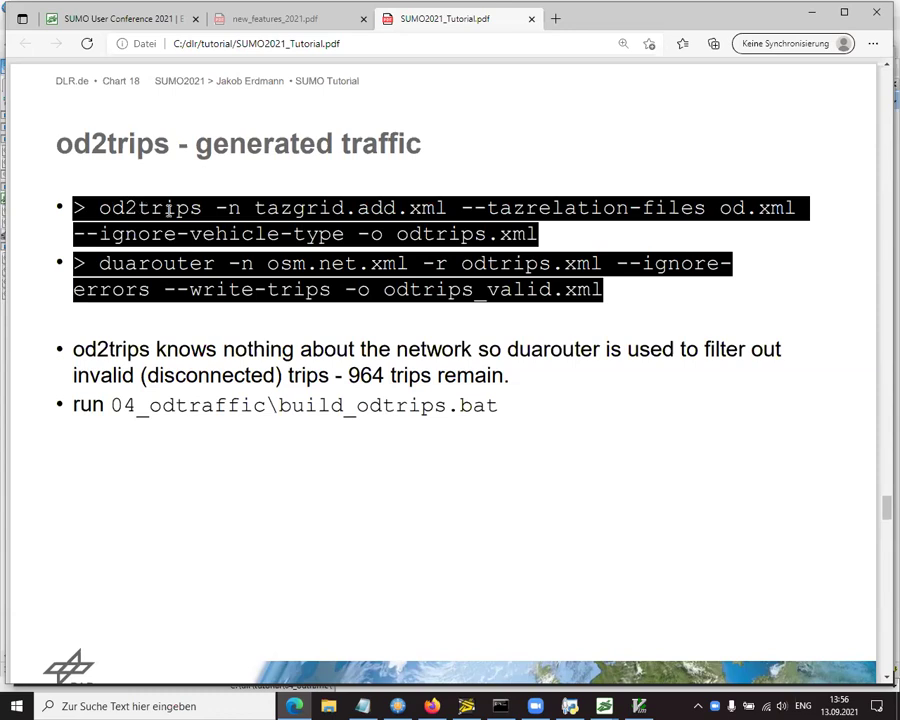
Select the wide road edge beside the railway in NETEDIT's Network Select mode
{"action": "left_click", "coordinate": [466, 706]}
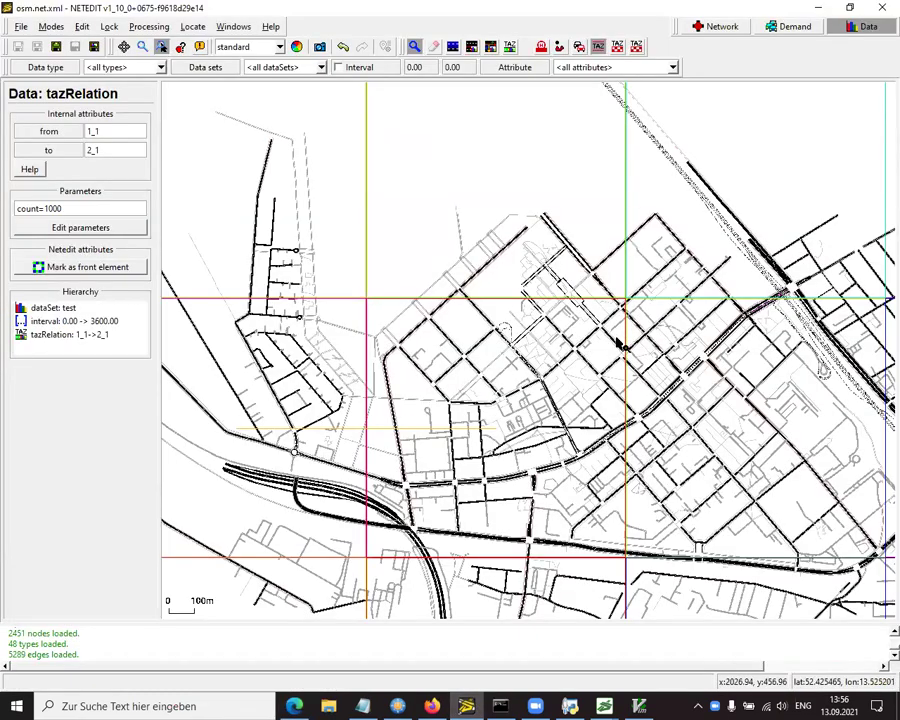
{"action": "left_click_drag", "start_coordinate": [660, 320], "coordinate": [577, 385]}
{"action": "scroll", "coordinate": [570, 200], "scroll_direction": "up", "scroll_amount": 10}
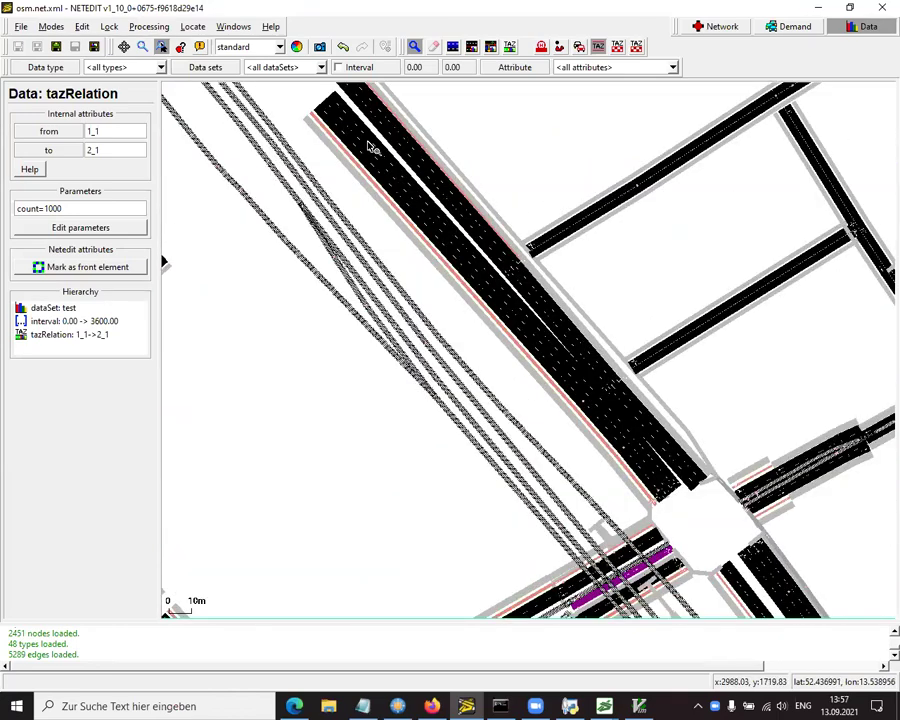
{"action": "left_click", "coordinate": [703, 24]}
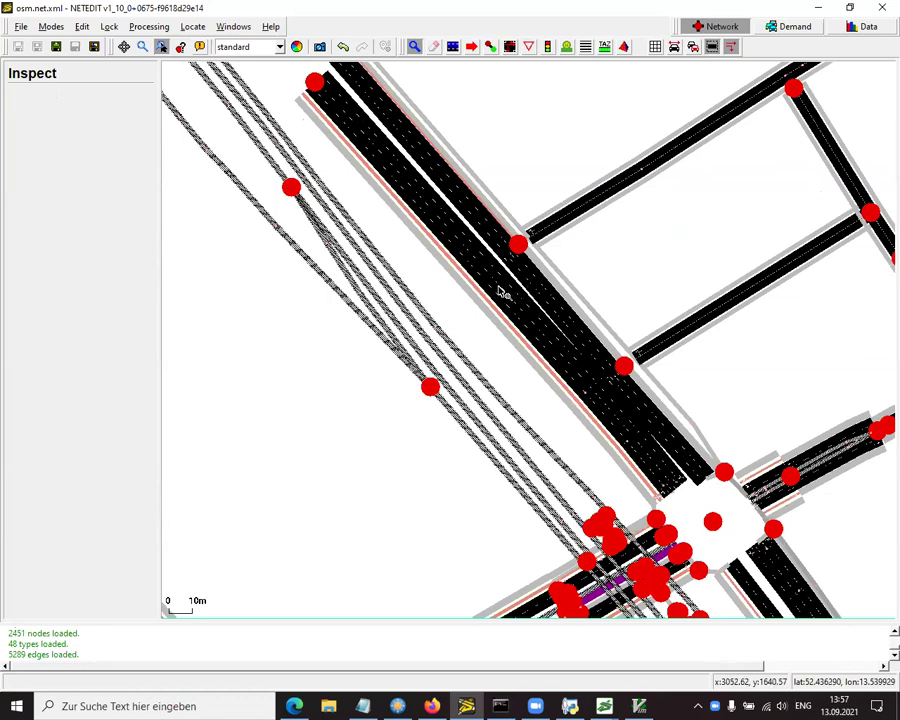
{"action": "key", "text": "s"}
{"action": "left_click", "coordinate": [479, 289]}
Return to Chart 18 about running 04_odtraffic\build_odtrips.bat
{"action": "left_click_drag", "start_coordinate": [300, 80], "coordinate": [430, 370]}
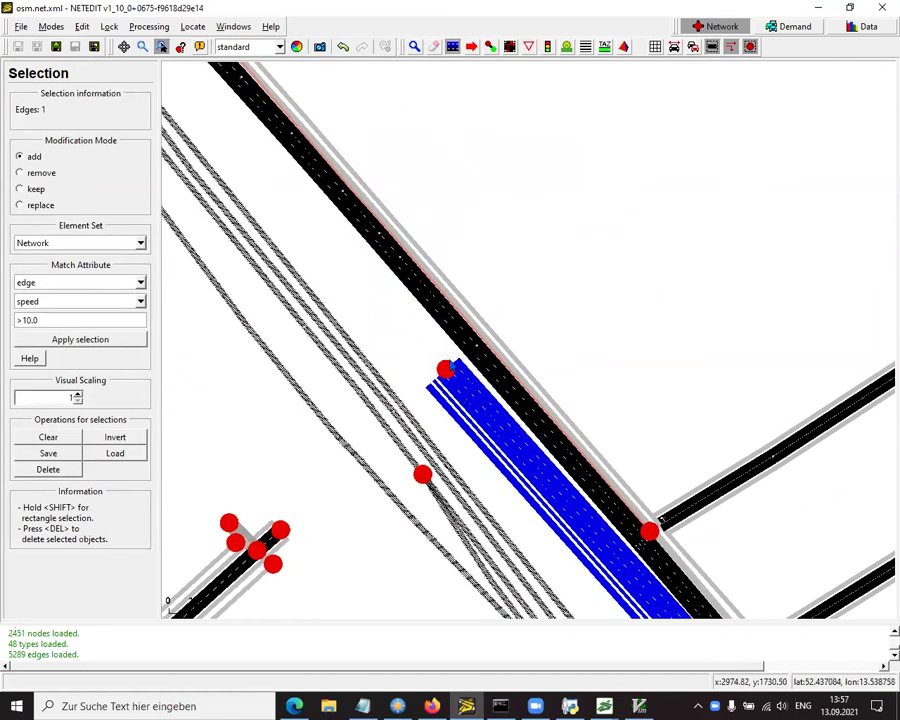
{"action": "scroll", "coordinate": [420, 384], "scroll_direction": "down", "scroll_amount": 3}
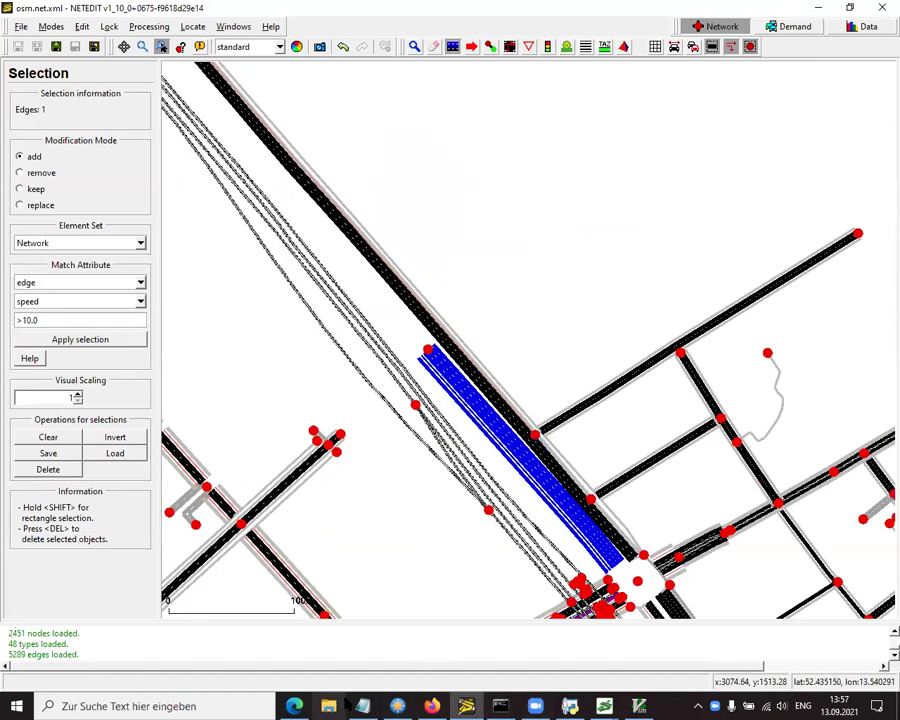
{"action": "left_click", "coordinate": [294, 706]}
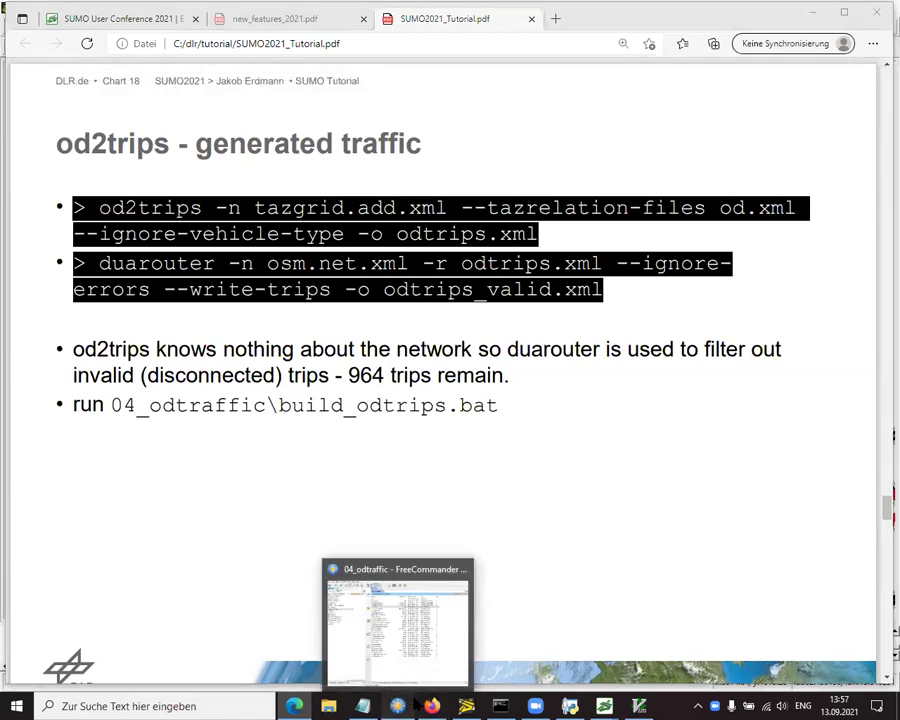
Switch to FreeCommander to launch 04_odtraffic's osm.sumocfg in sumo-gui
{"action": "left_click", "coordinate": [397, 706]}
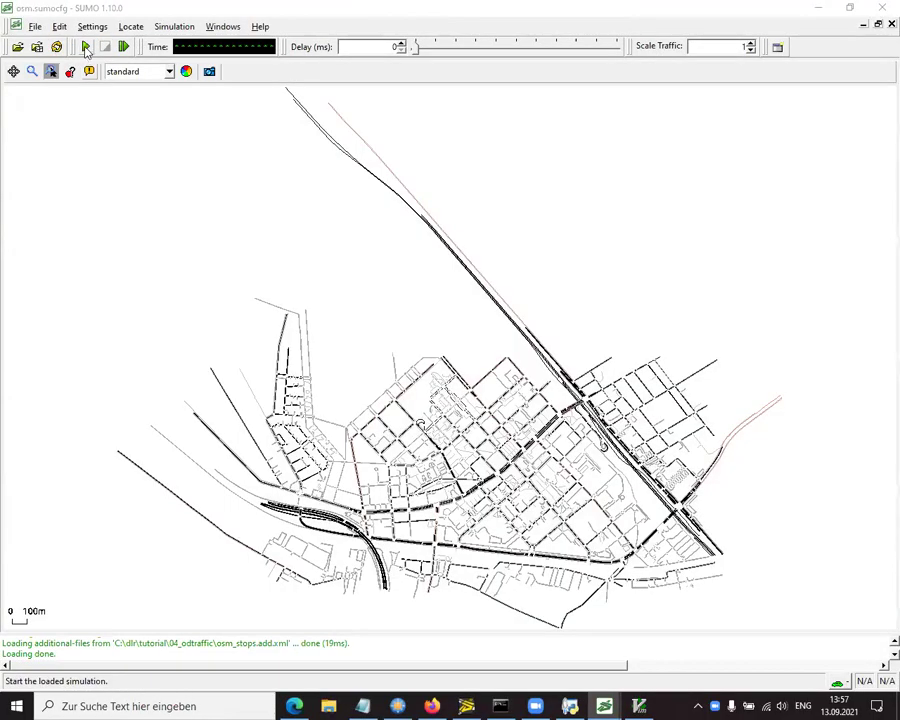
Start the OD traffic simulation at a 50 ms delay, viewing the whole network
{"action": "left_click", "coordinate": [86, 48]}
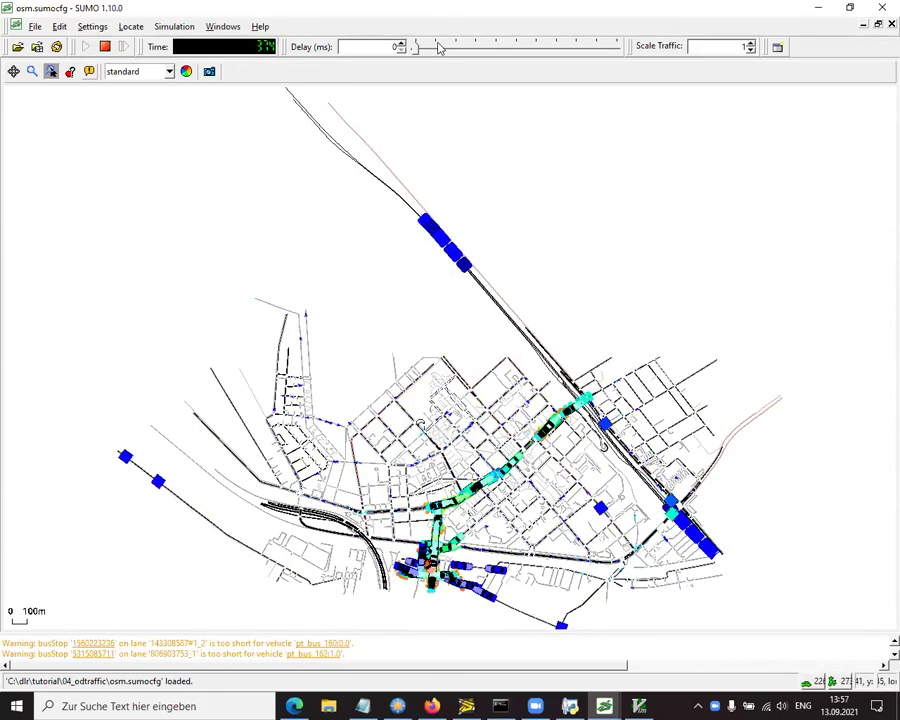
{"action": "left_click", "coordinate": [440, 48]}
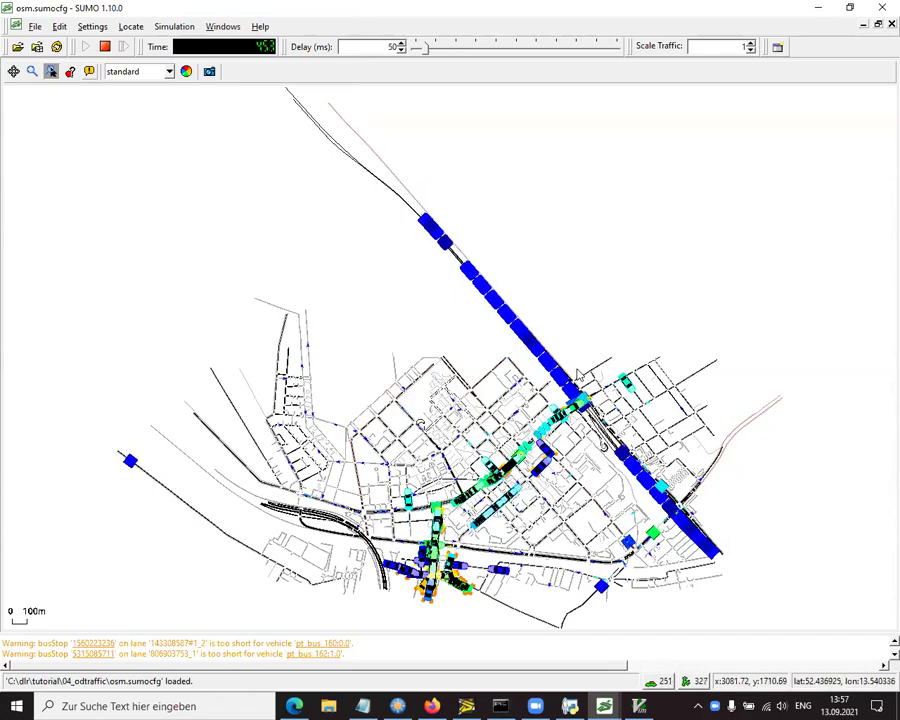
{"action": "scroll", "coordinate": [441, 582], "scroll_direction": "up", "scroll_amount": 3}
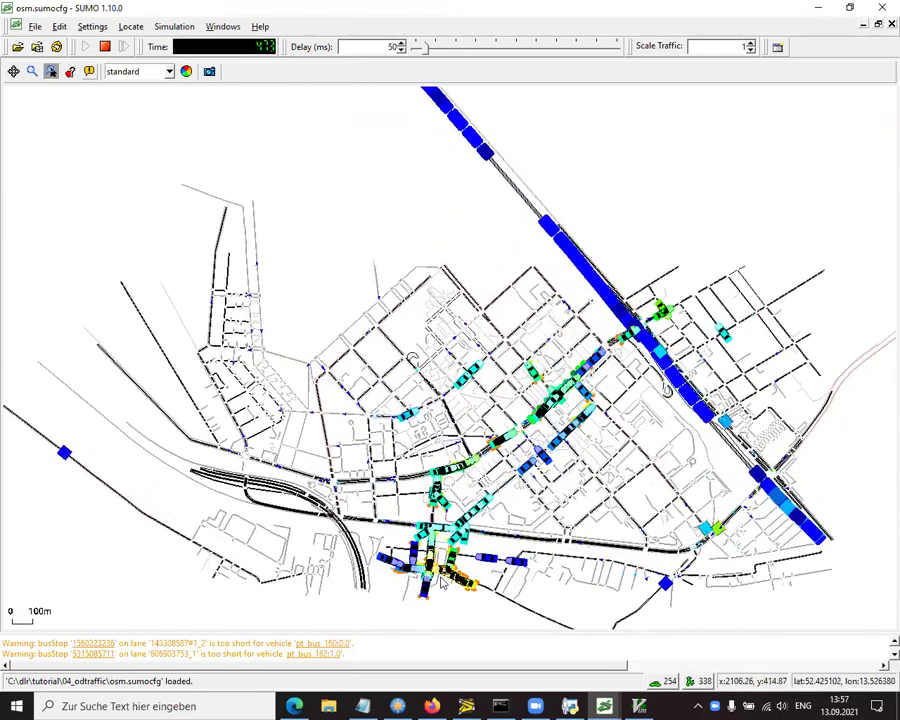
{"action": "scroll", "coordinate": [441, 582], "scroll_direction": "up", "scroll_amount": 4}
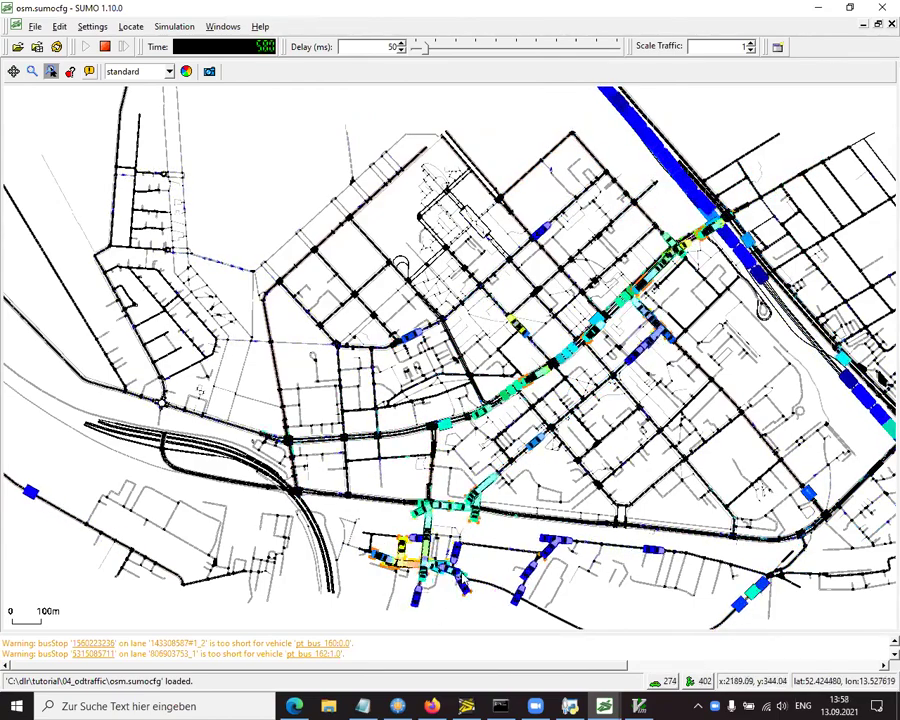
{"action": "scroll", "coordinate": [438, 505], "scroll_direction": "up", "scroll_amount": 3}
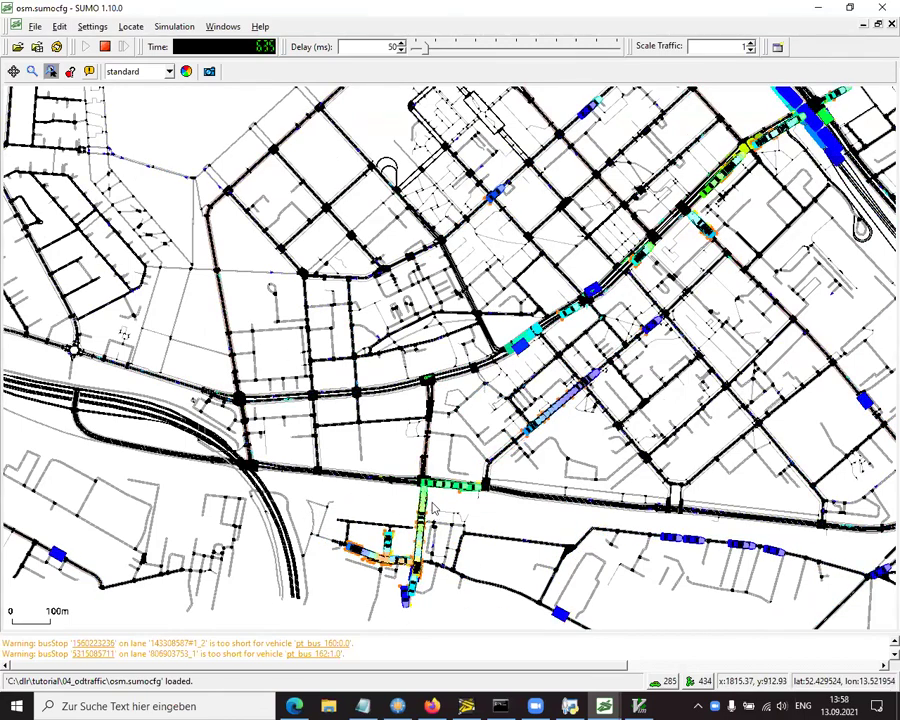
{"action": "scroll", "coordinate": [430, 512], "scroll_direction": "down", "scroll_amount": 3}
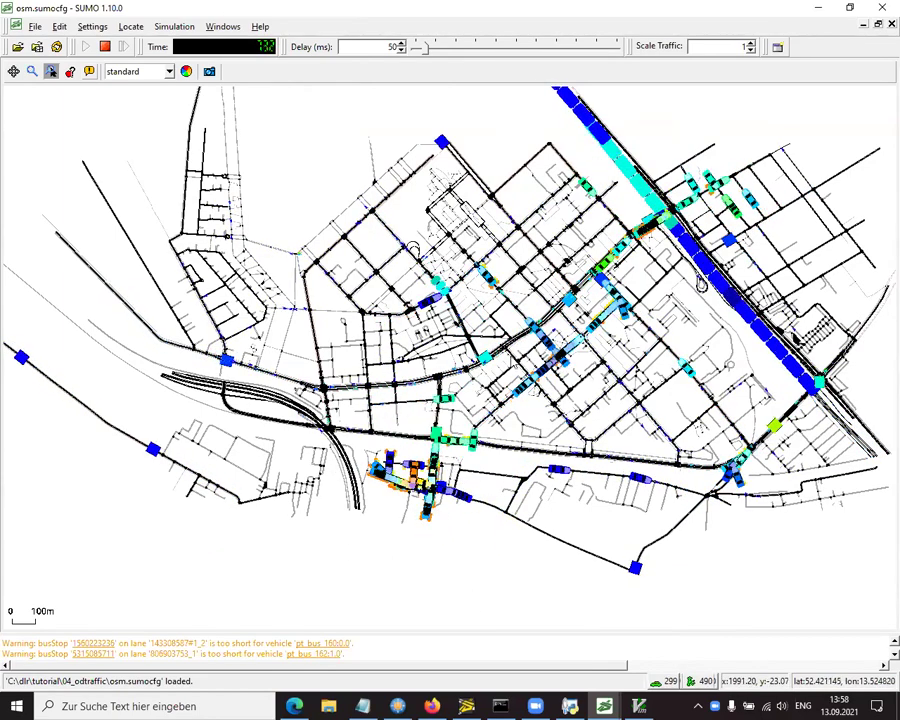
{"action": "left_click_drag", "start_coordinate": [519, 270], "coordinate": [419, 430]}
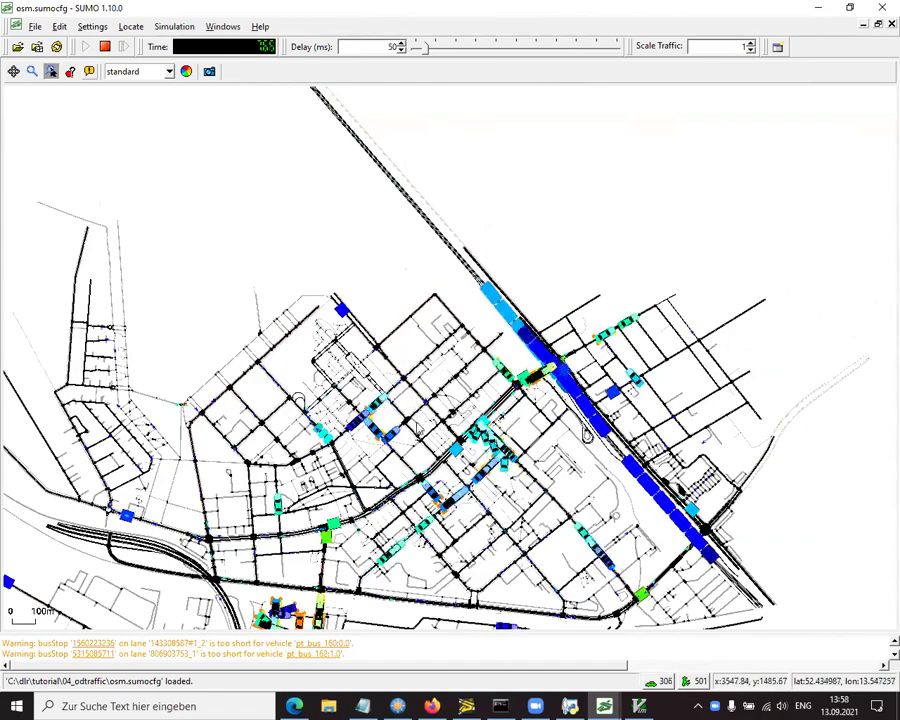
{"action": "scroll", "coordinate": [405, 410], "scroll_direction": "down", "scroll_amount": 3}
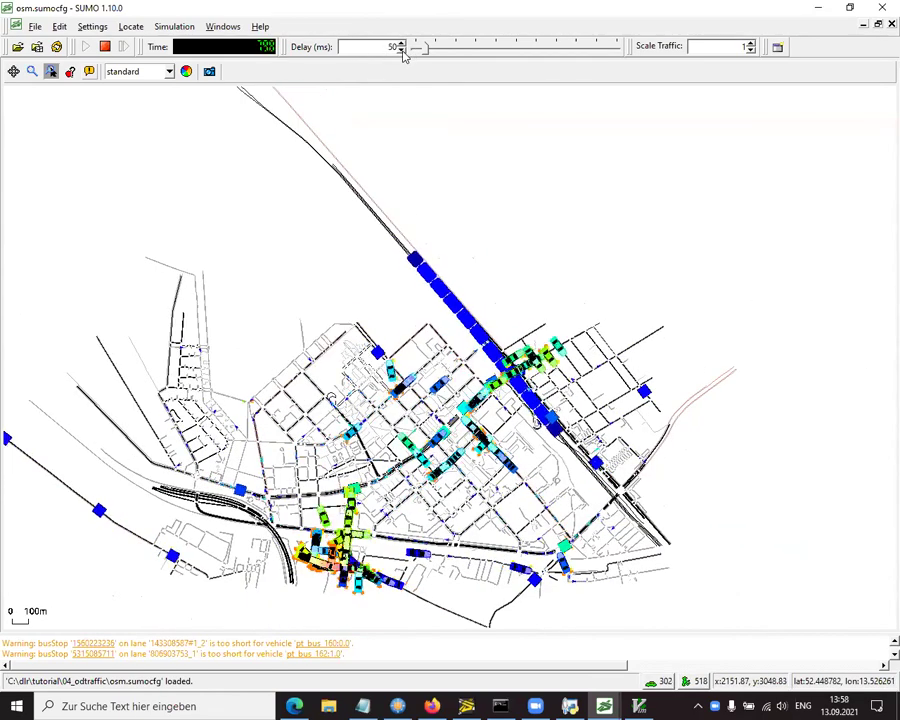
Lower the delay to 20 ms, then stop the simulation at 307 vehicles
{"action": "left_click", "coordinate": [401, 50]}
{"action": "left_click", "coordinate": [401, 50]}
{"action": "left_click", "coordinate": [401, 50]}
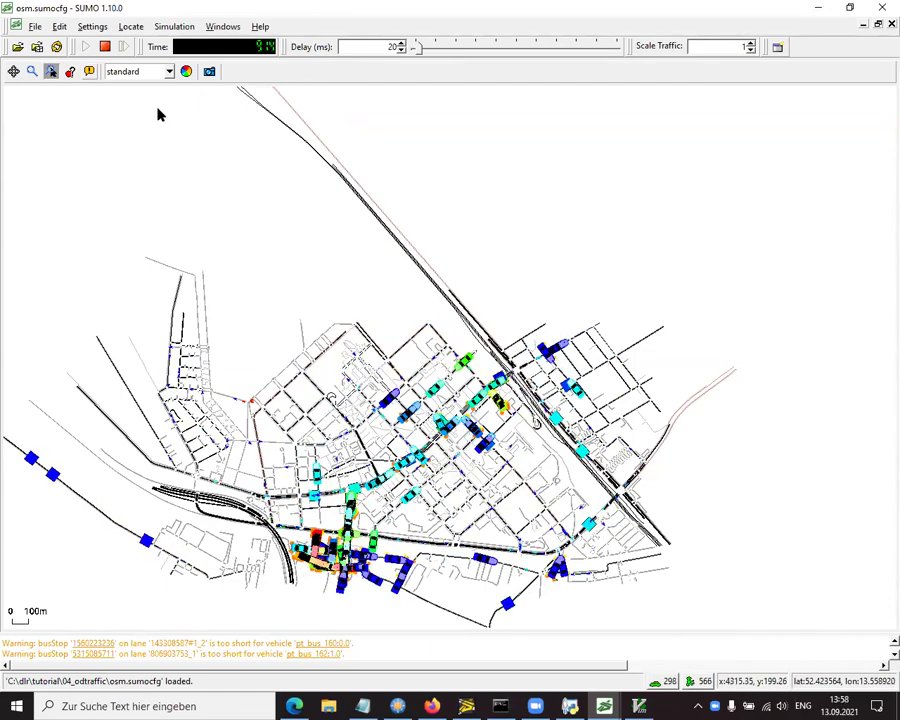
{"action": "left_click", "coordinate": [105, 46]}
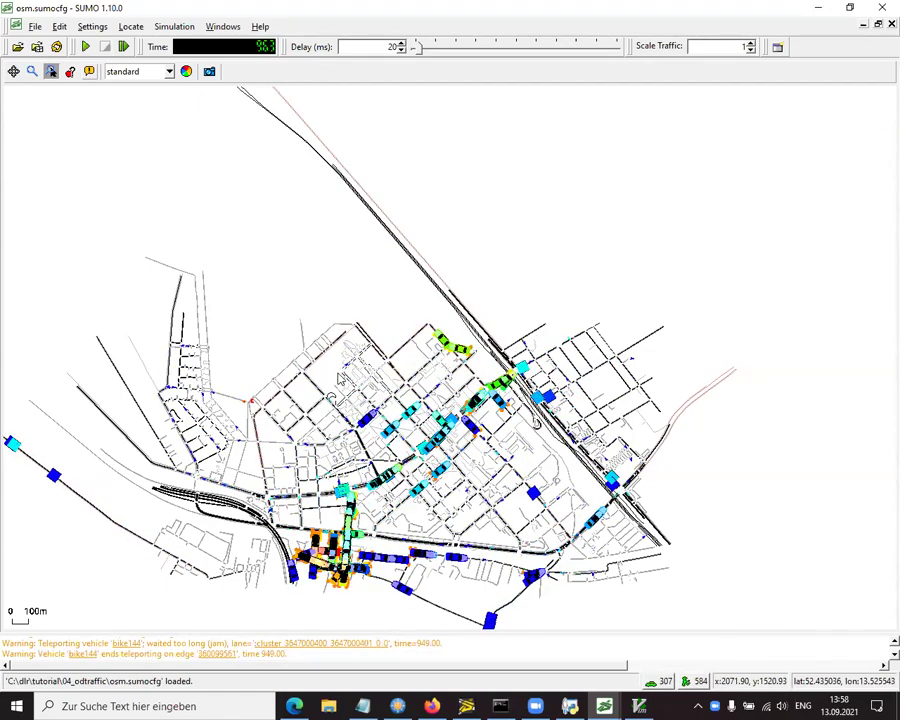
{"action": "mouse_move", "coordinate": [294, 706]}
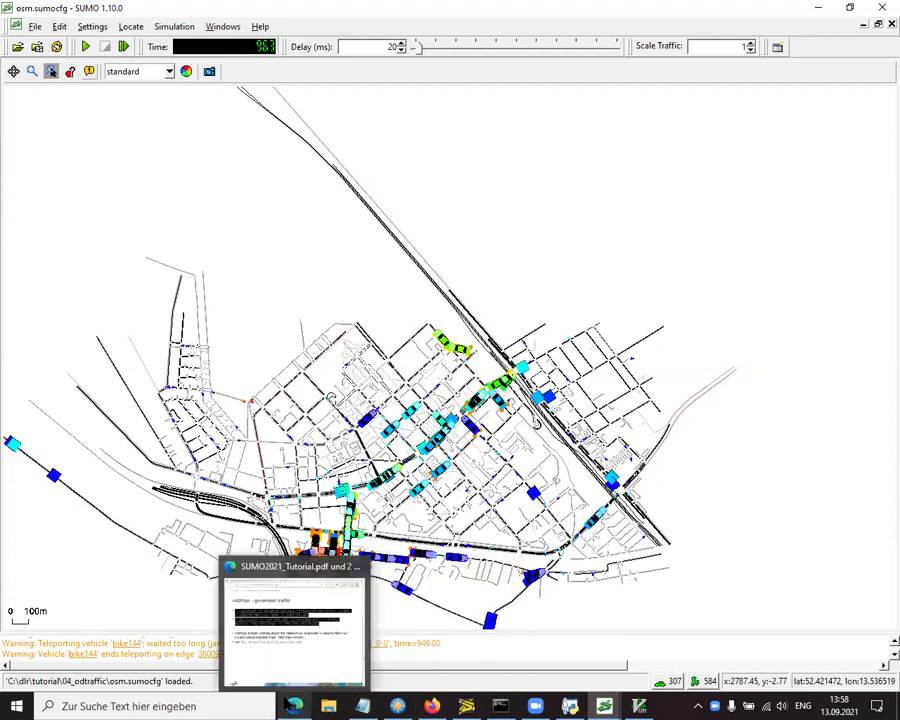
Bring the tutorial PDF forward and advance through Chart 19 to Chart 20, GTFS-Import
{"action": "left_click", "coordinate": [298, 625]}
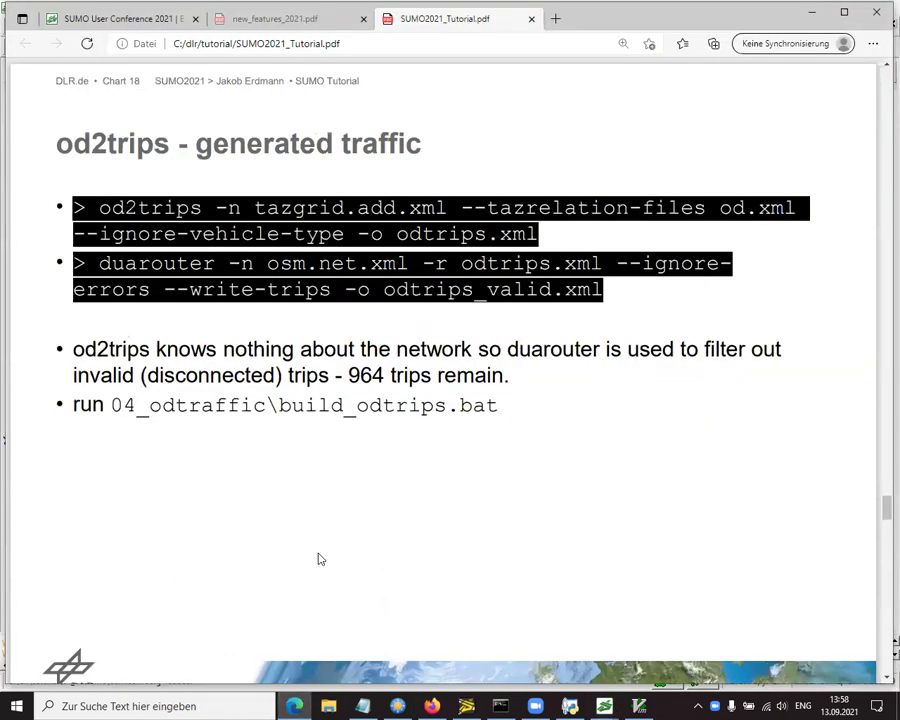
{"action": "key", "text": "Page_Down"}
{"action": "key", "text": "Page_Down"}
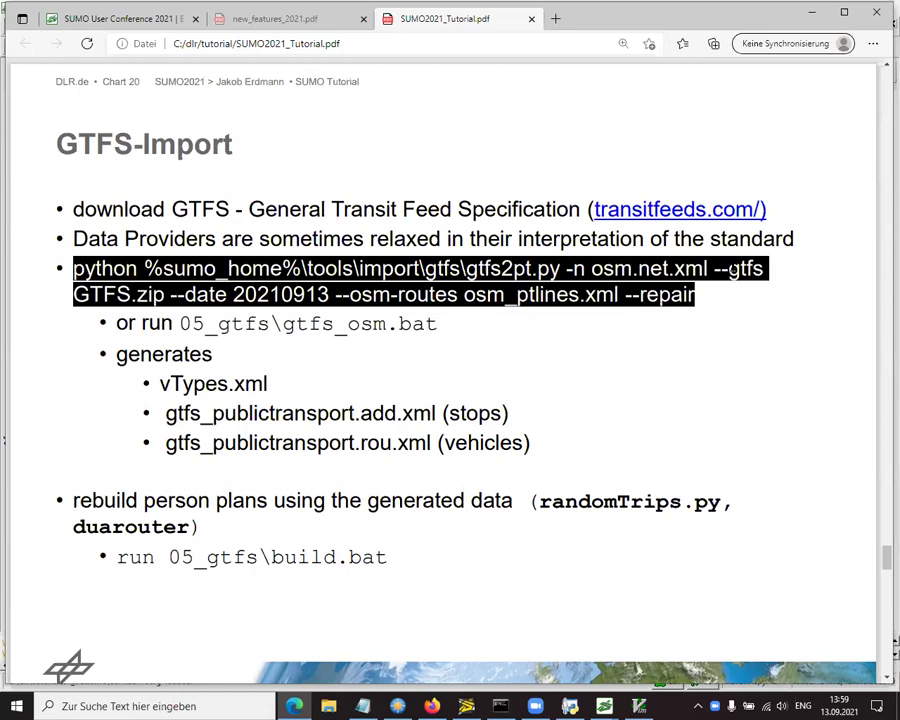
{"action": "right_click", "coordinate": [627, 297]}
{"action": "key", "text": "Escape"}
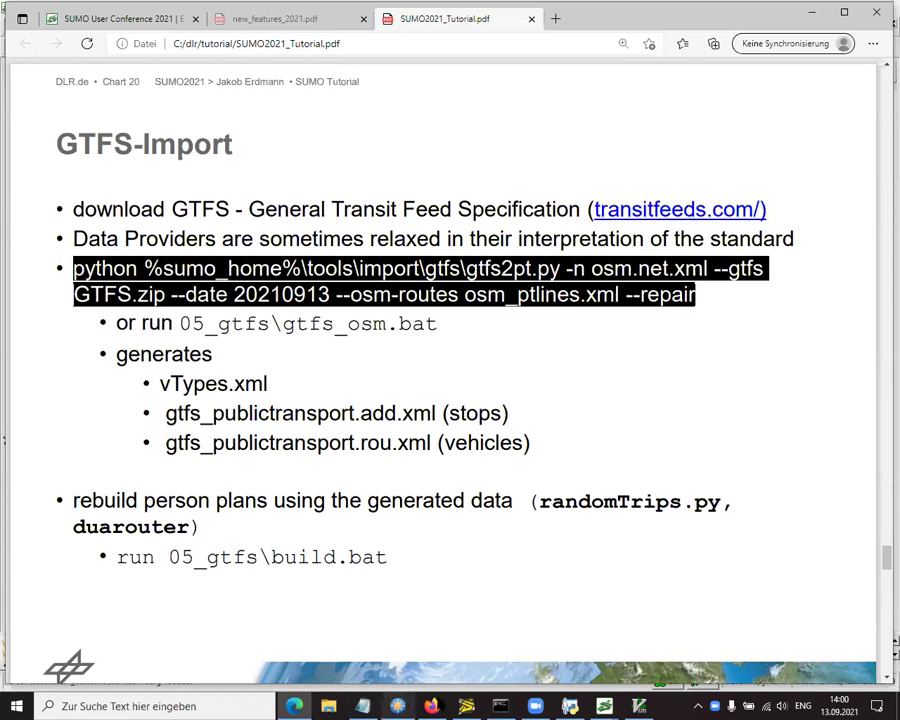
View the 04_odtraffic build.bat commands in GVim, then close it
{"action": "left_click", "coordinate": [397, 706]}
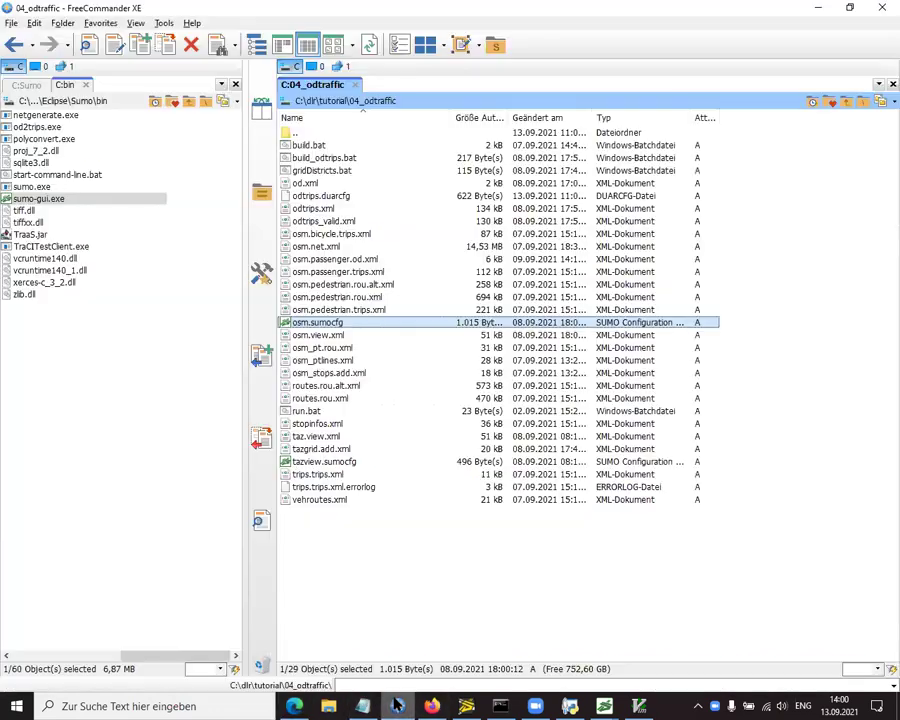
{"action": "left_click", "coordinate": [316, 147]}
{"action": "key", "text": "F4"}
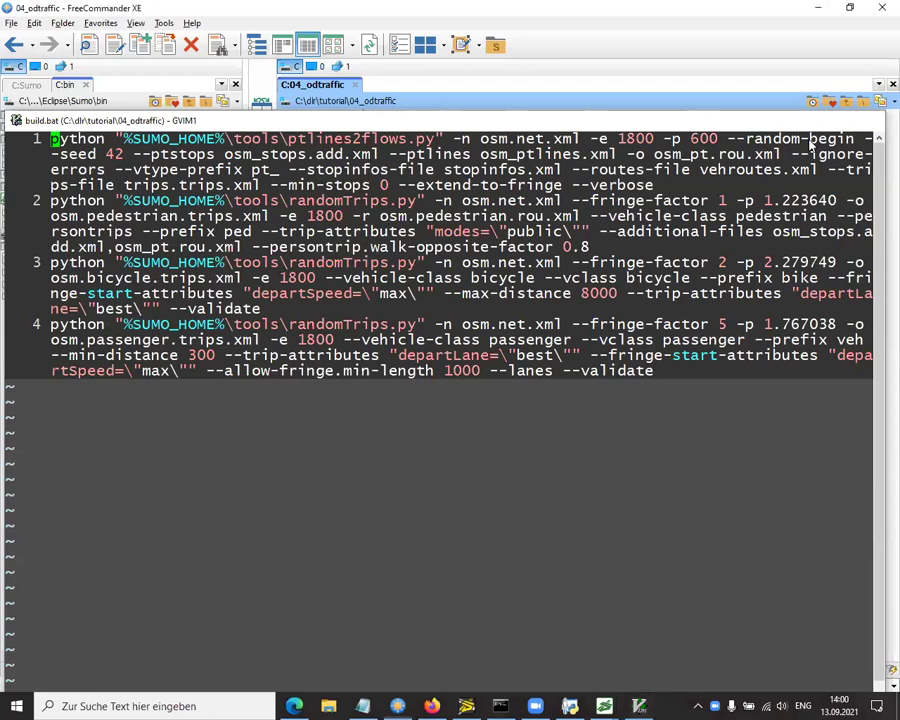
{"action": "left_click", "coordinate": [868, 120]}
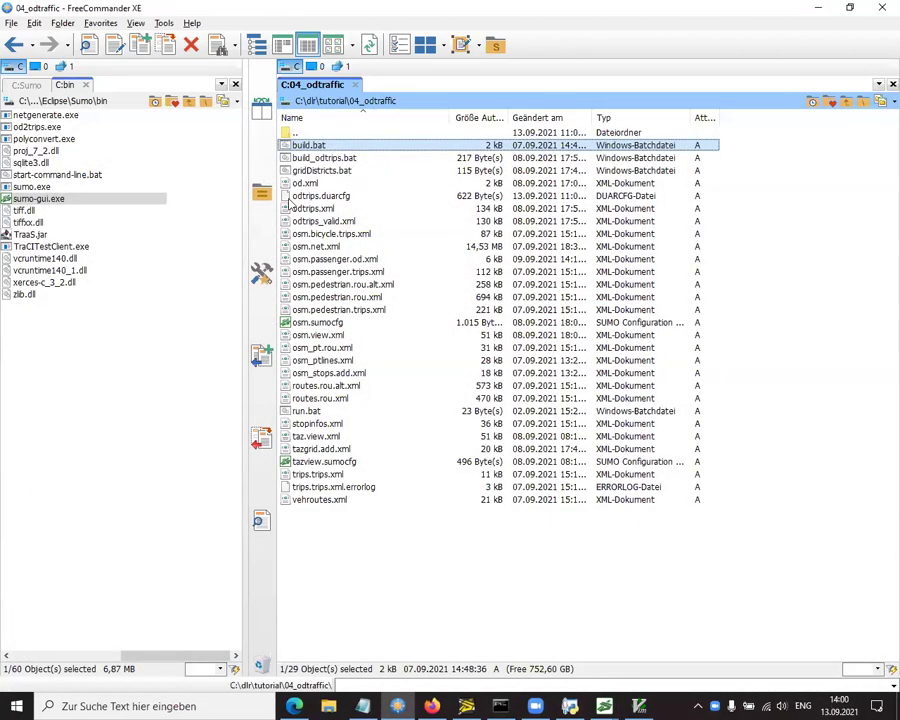
View 05_gtfs\build.bat's randomTrips.py person-trip command, then return to Chart 20
{"action": "key", "text": "BackSpace"}
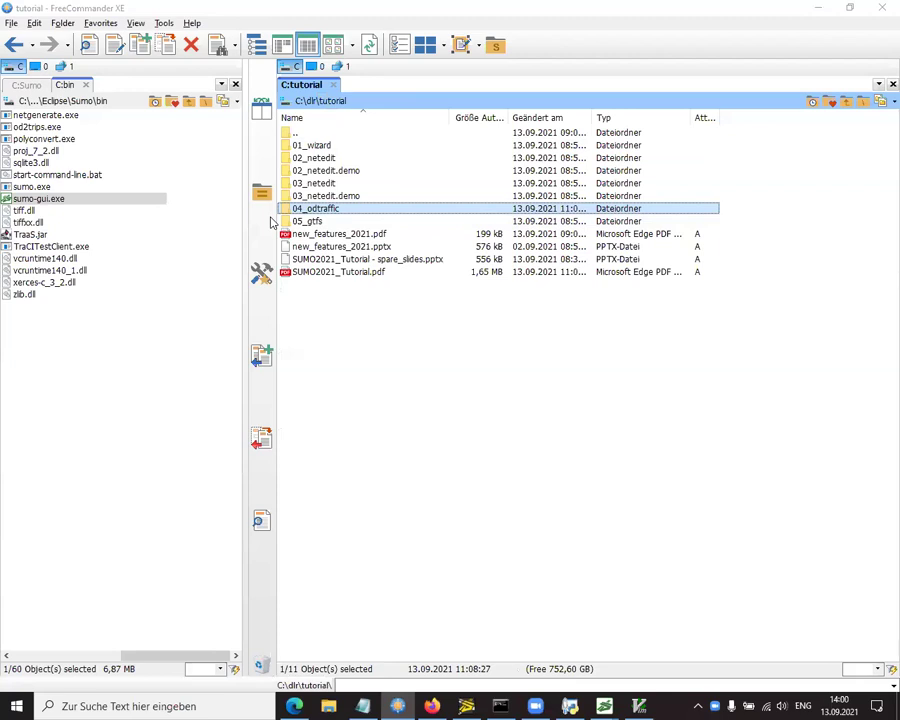
{"action": "double_click", "coordinate": [305, 220]}
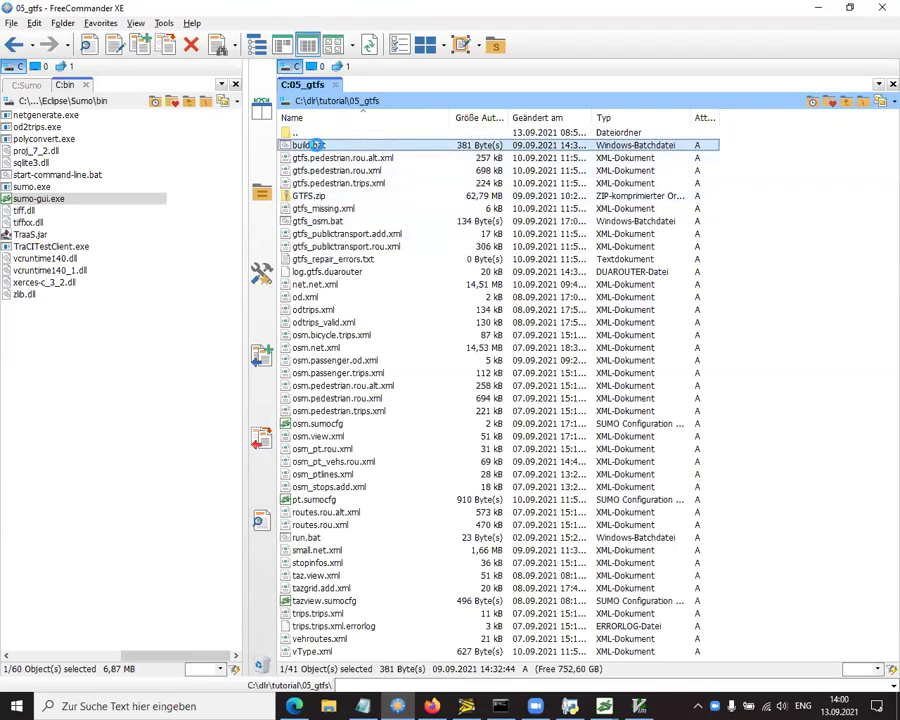
{"action": "key", "text": "F4"}
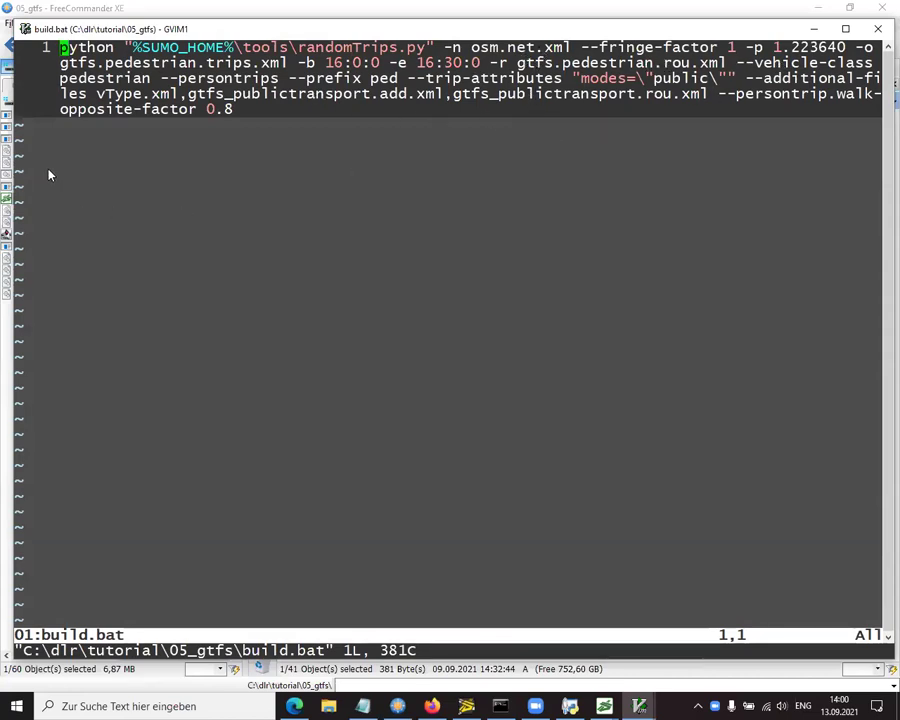
{"action": "left_click", "coordinate": [815, 30]}
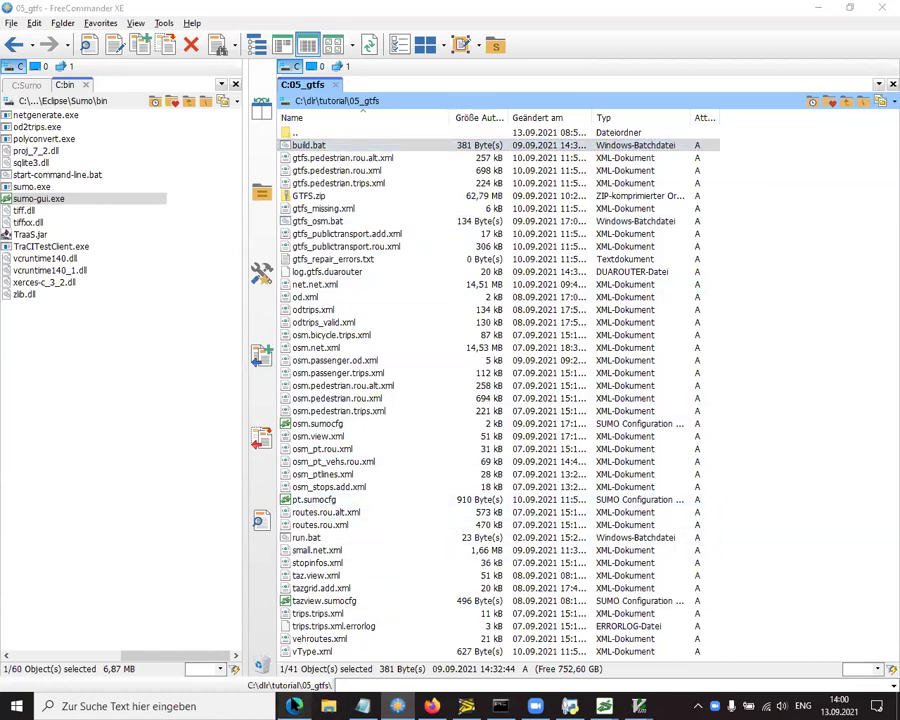
{"action": "left_click", "coordinate": [293, 706]}
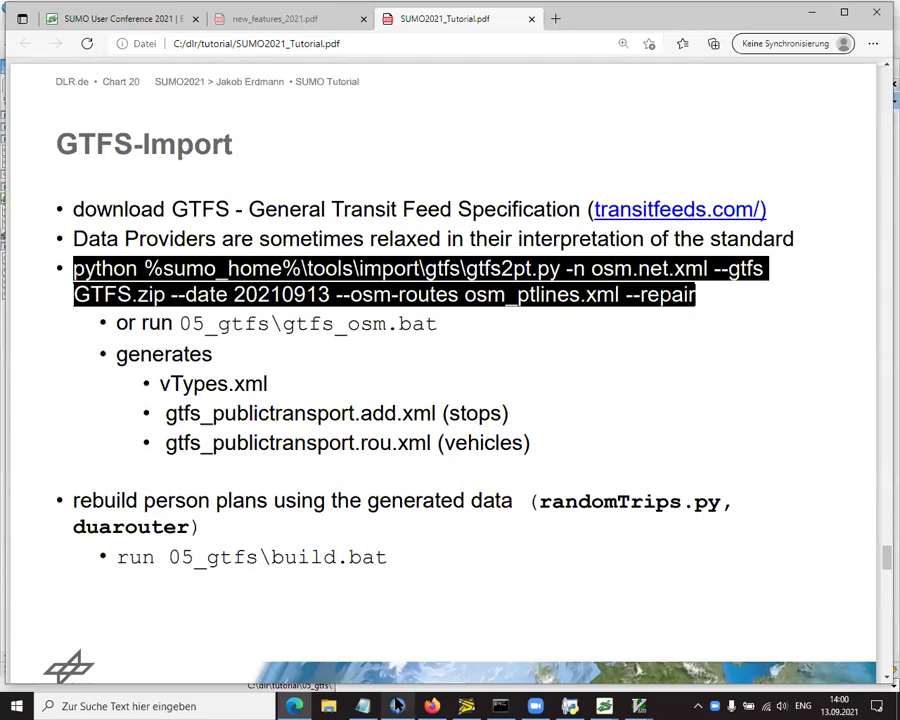
Scroll to Chart 21, GTFS-Import - Intermodal Journeys, with the PDF window active
{"action": "scroll", "coordinate": [275, 495], "scroll_direction": "down", "scroll_amount": 5}
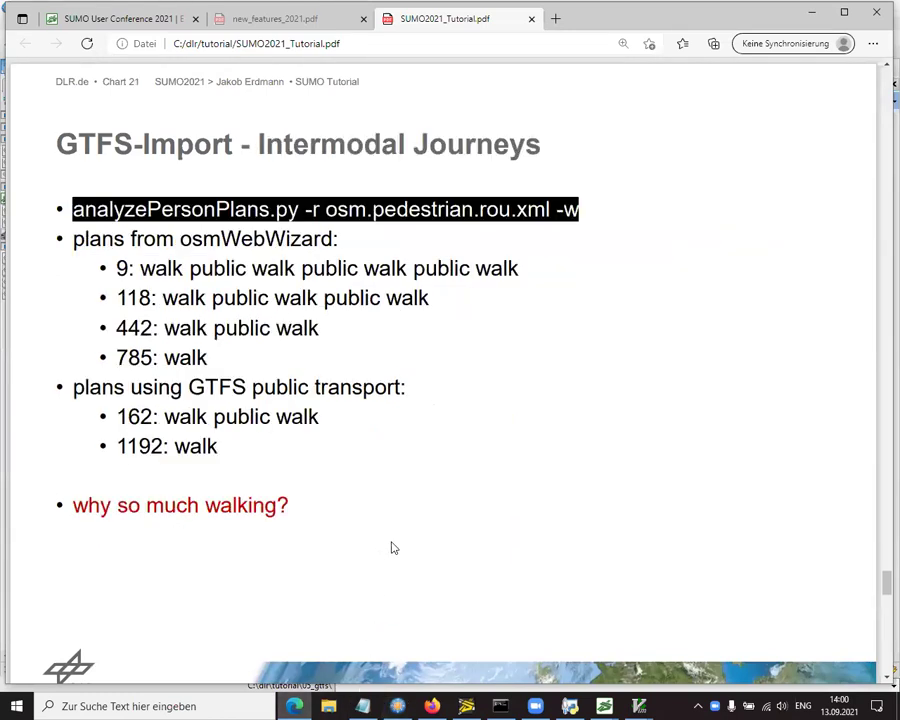
{"action": "left_click", "coordinate": [397, 706]}
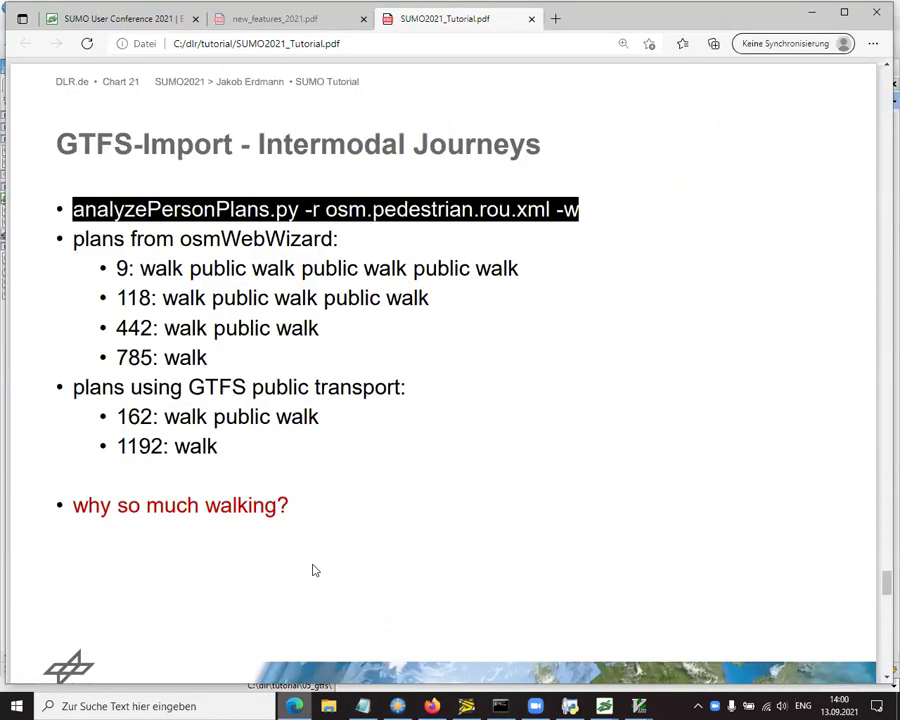
{"action": "left_click", "coordinate": [294, 706]}
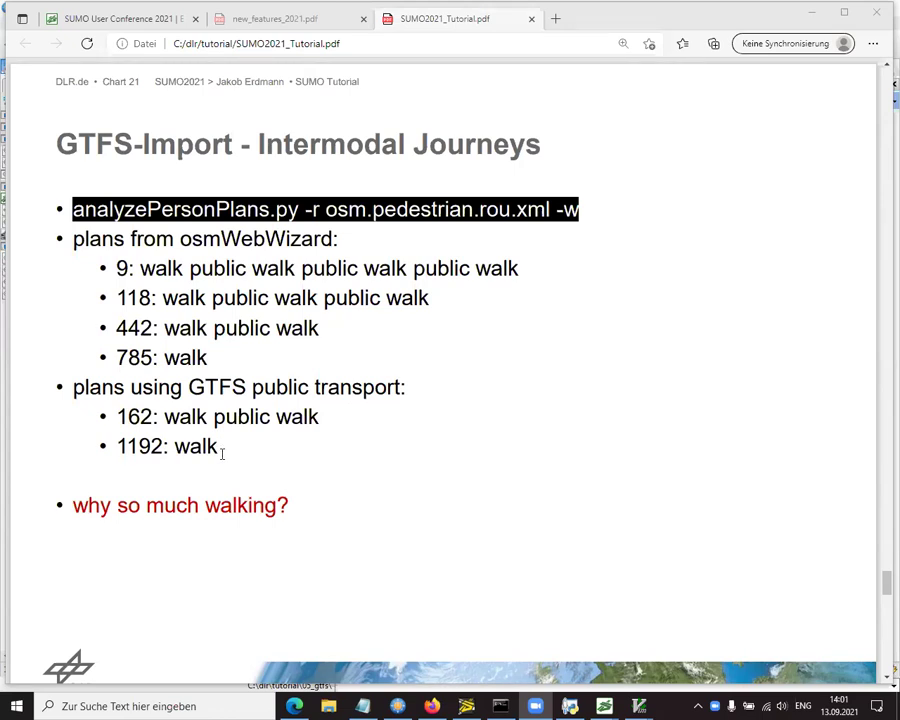
{"action": "left_click", "coordinate": [412, 362]}
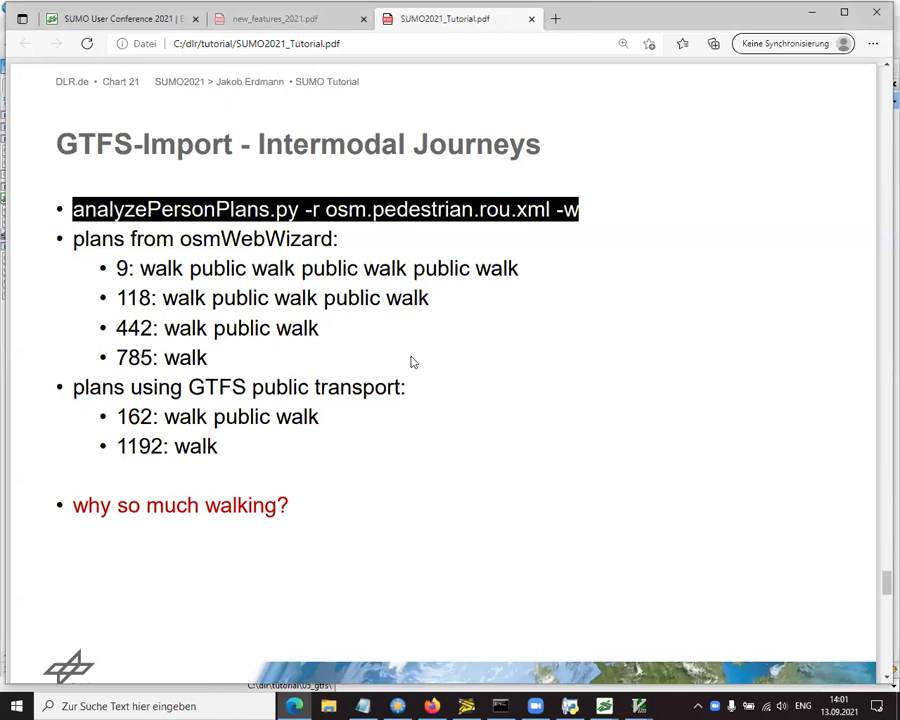
Move to Chart 22, showing person-plan counts for 16:0:0–16:30:0 departures and date 20211206
{"action": "key", "text": "Page_Down"}
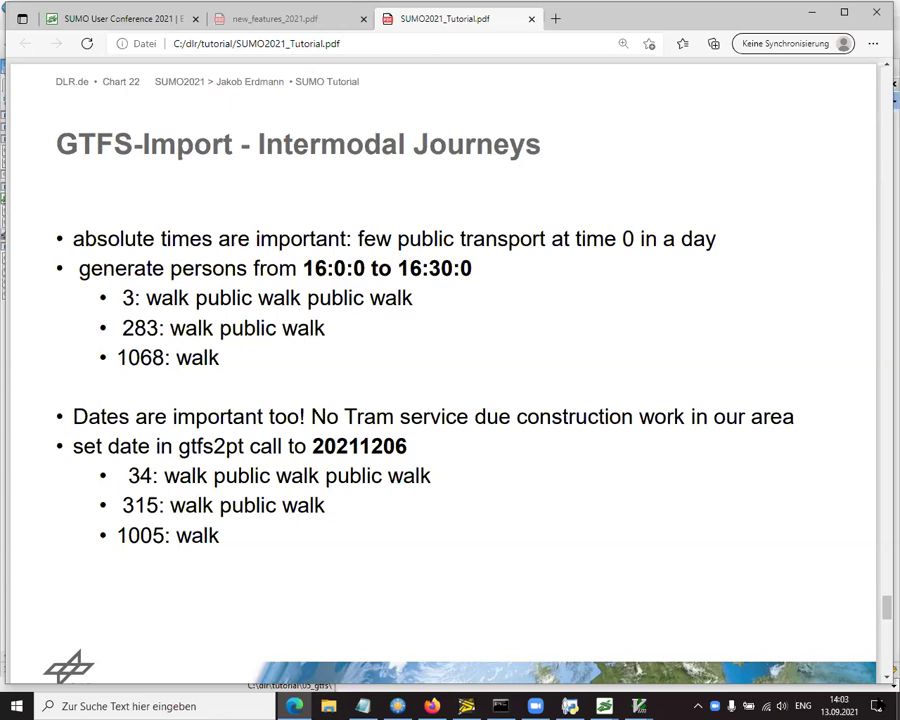
Page through Chart 23 (GTFS - Simulation) to the final Chart 24, Conclusion
{"action": "key", "text": "Page_Down"}
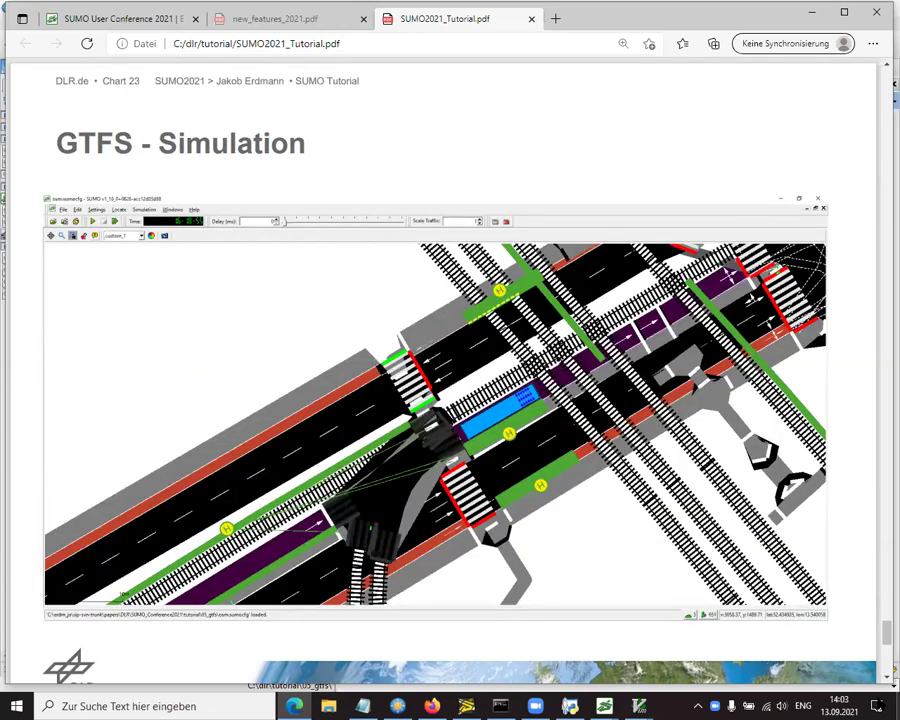
{"action": "key", "text": "Page_Down"}
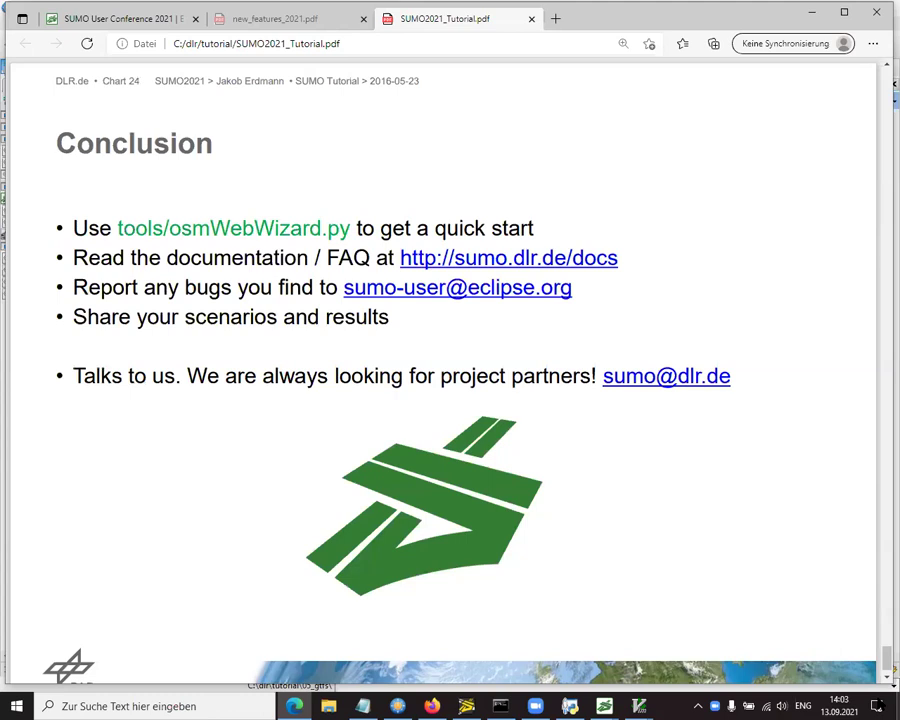